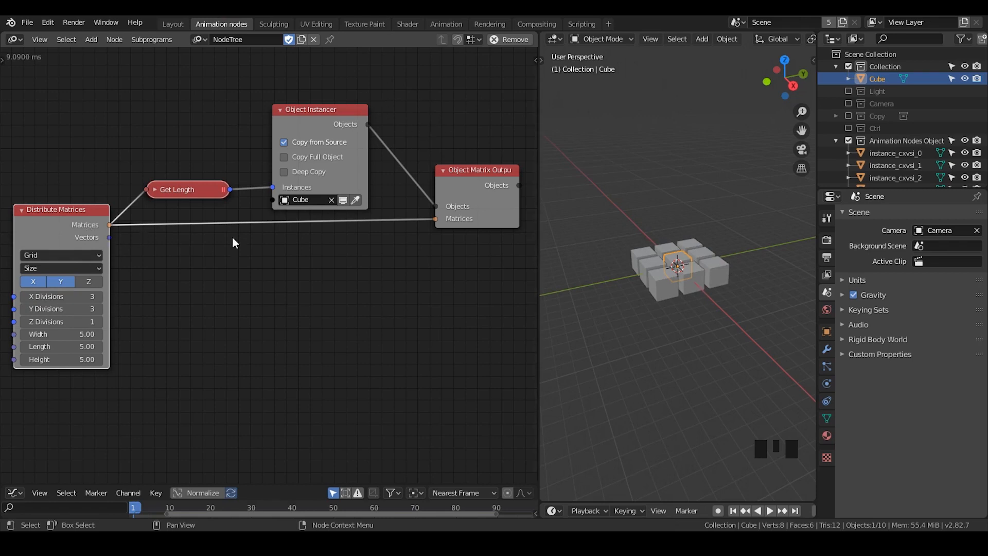
Select the source Cube and move it straight up along global Z to sit above the grid of instances
middle_drag(635, 251, 684, 279)
scroll(700, 289, up, 7)
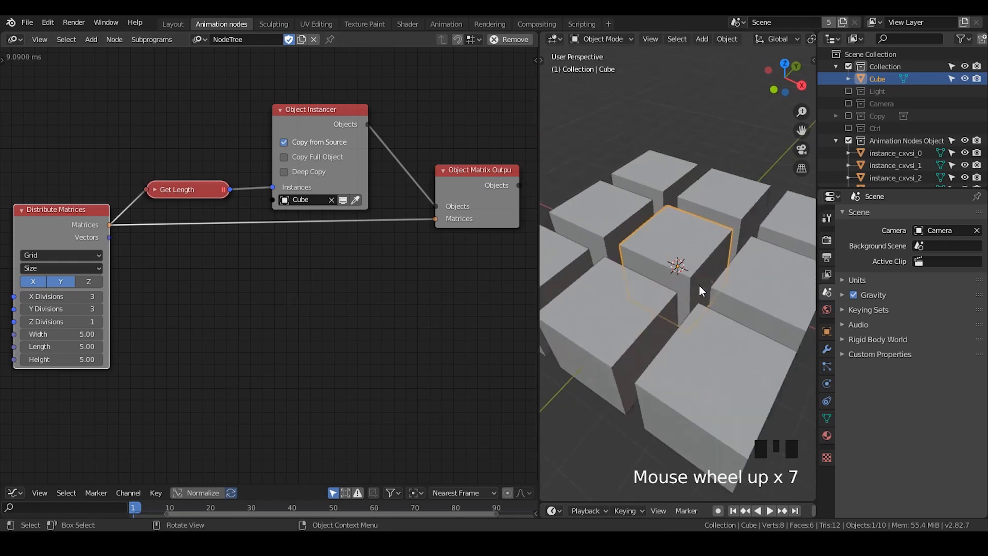
scroll(699, 287, down, 4)
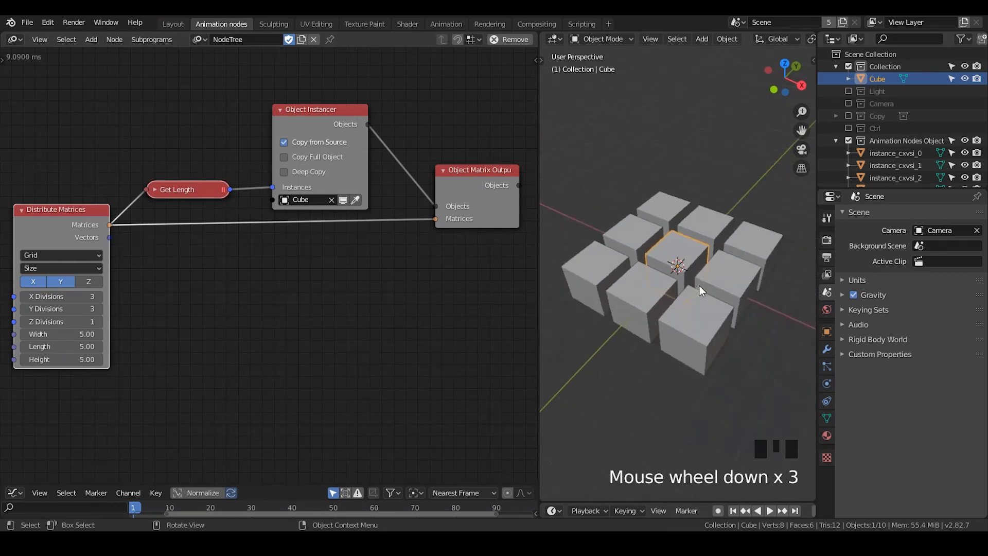
click(884, 75)
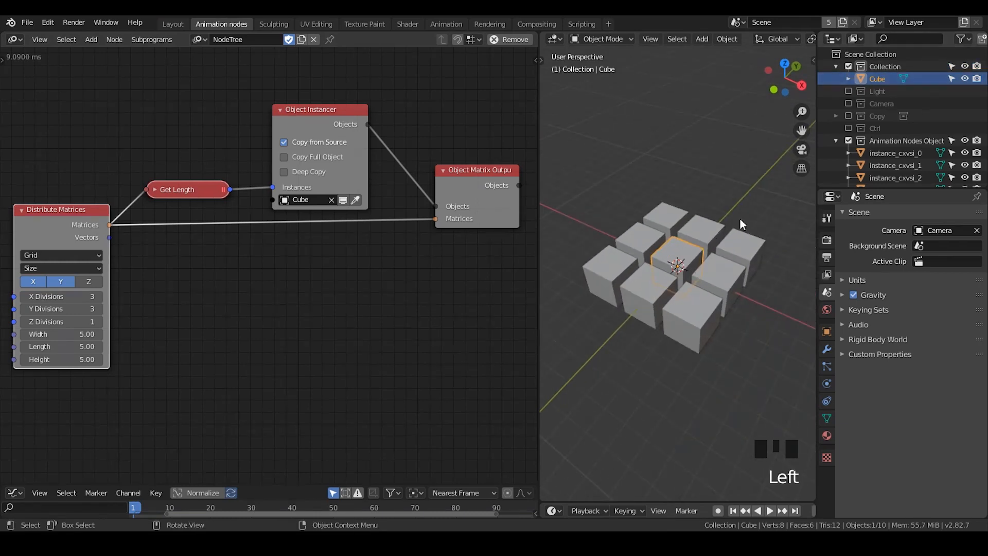
drag(740, 219, 599, 351)
click(718, 236)
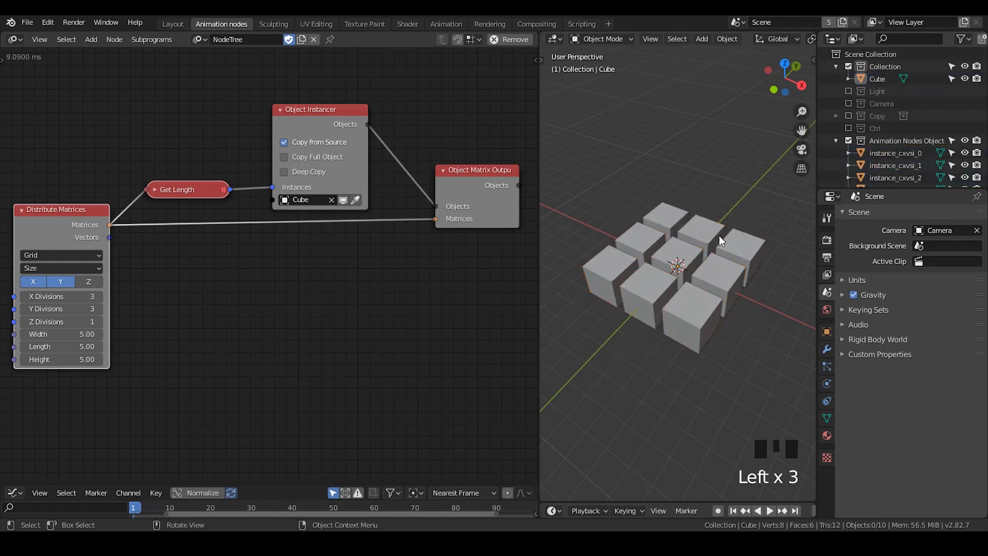
click(902, 80)
key(g)
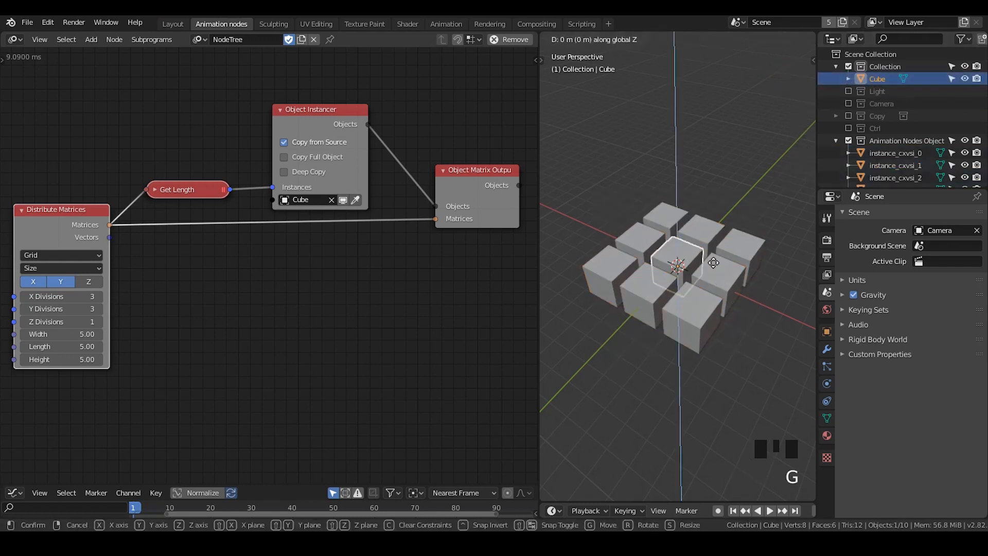
click(656, 161)
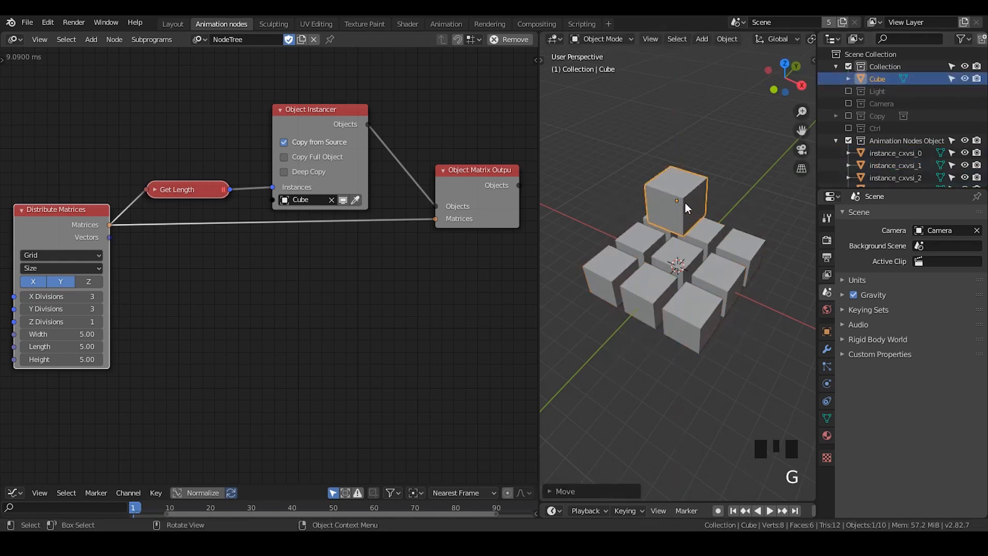
middle_drag(680, 239, 685, 221)
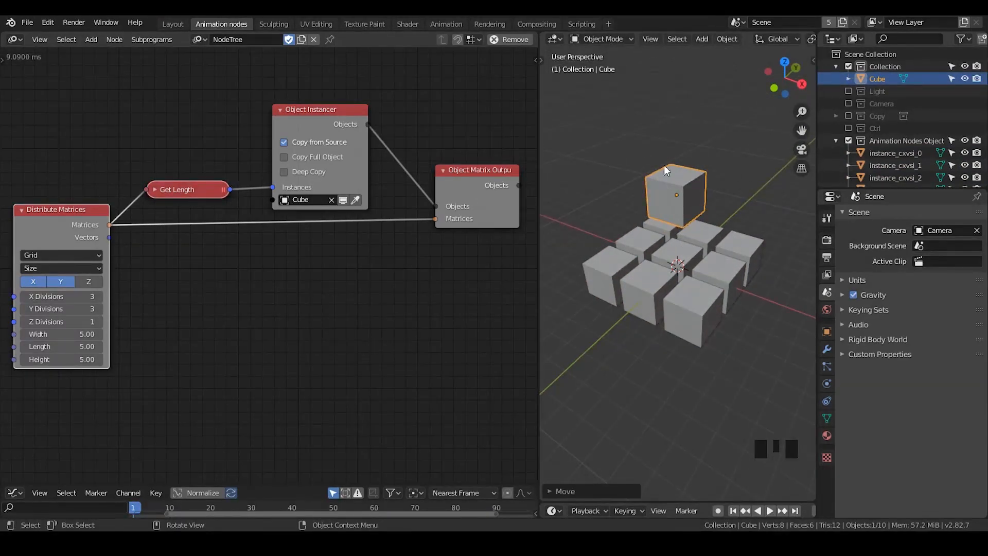
Hide the source Cube from the Object Instancer node and show the viewport-disable toggles in the outliner
click(343, 200)
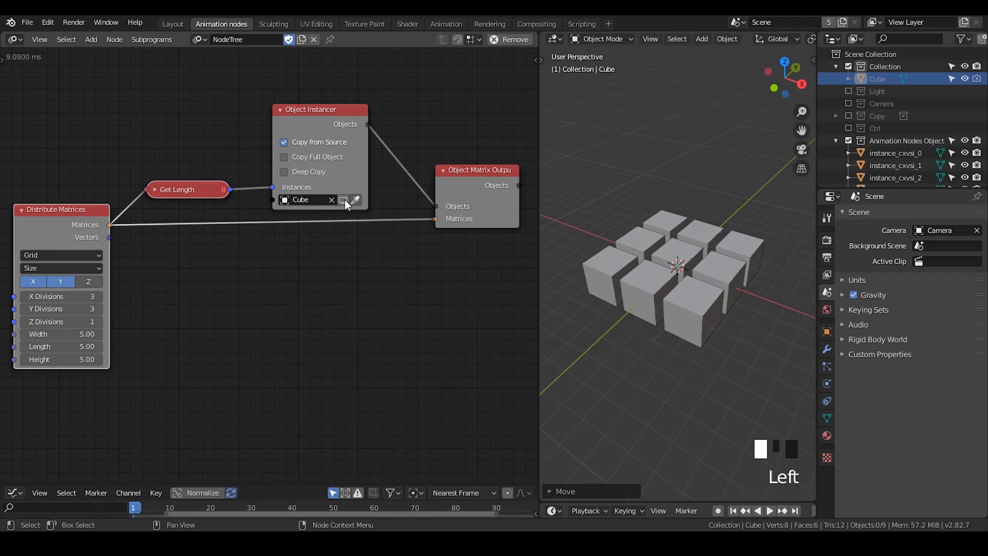
click(963, 39)
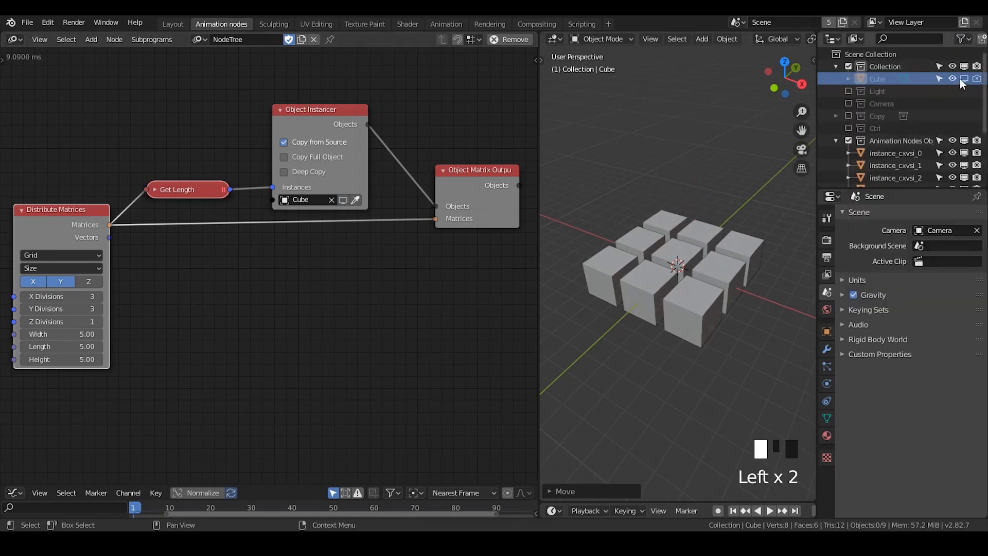
click(977, 79)
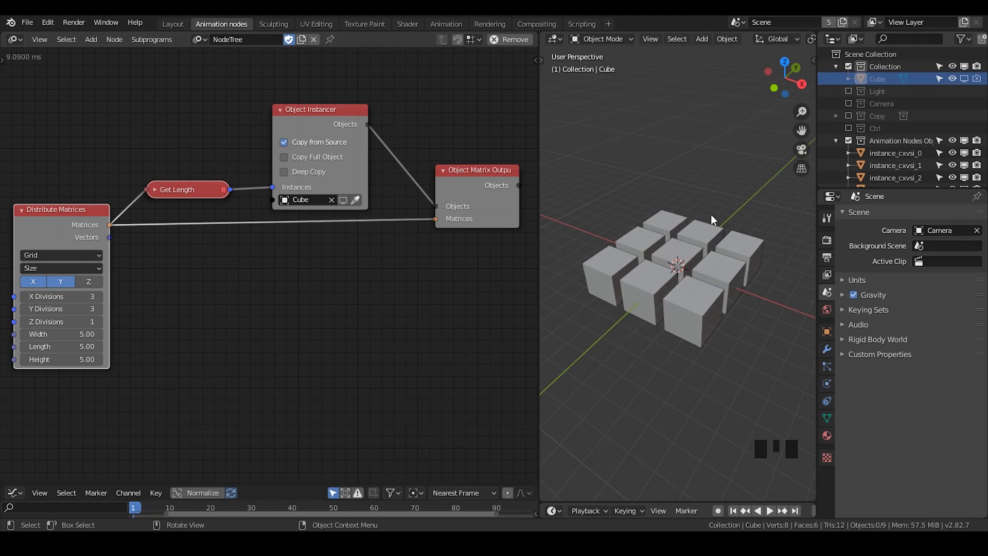
Examine whether modifiers, physics, constraints and a material can be added to the hidden Cube
click(827, 350)
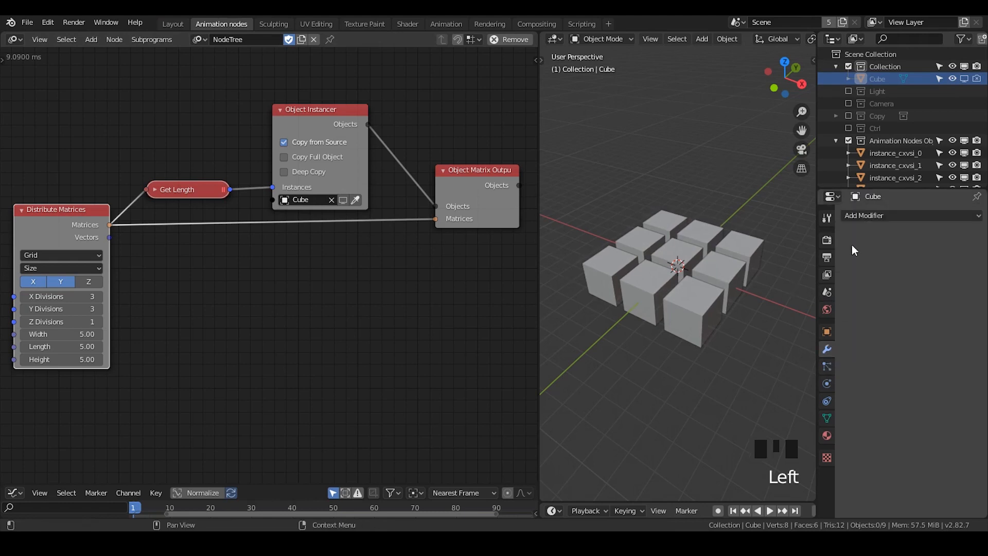
click(861, 216)
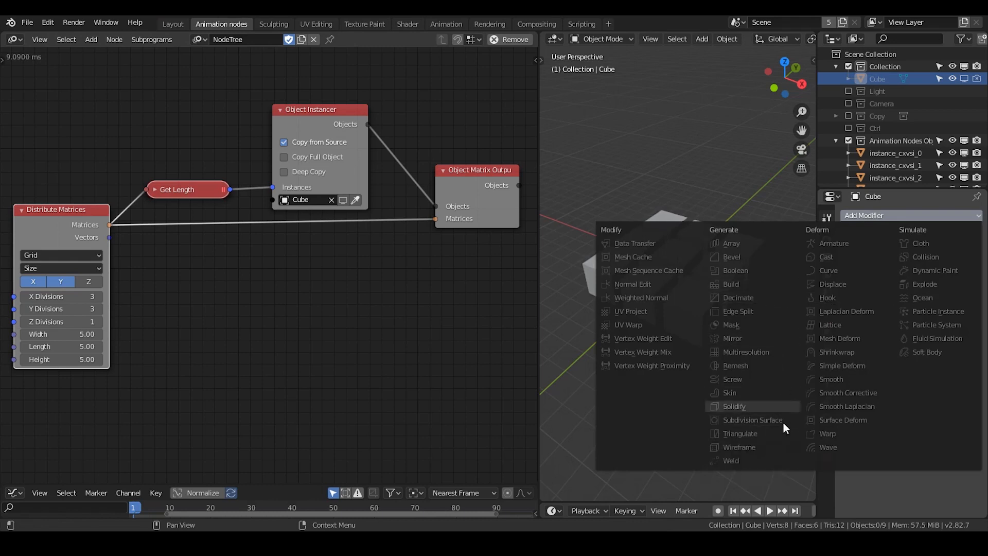
click(852, 482)
click(828, 385)
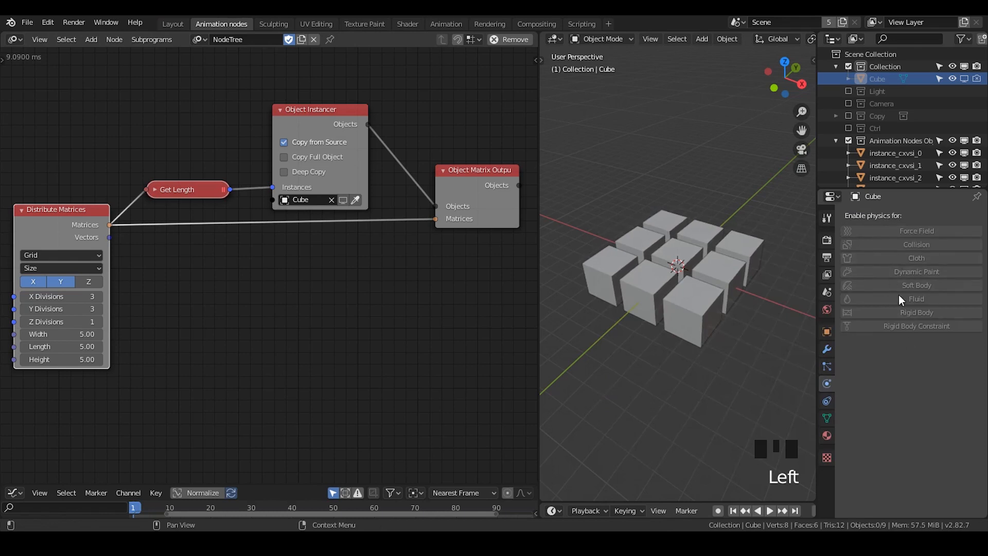
click(829, 406)
click(898, 216)
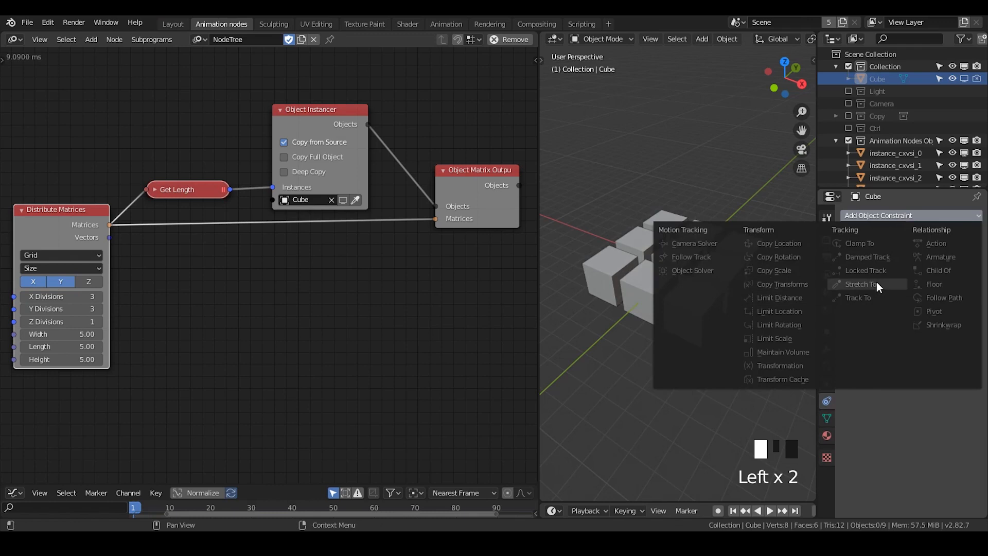
click(873, 216)
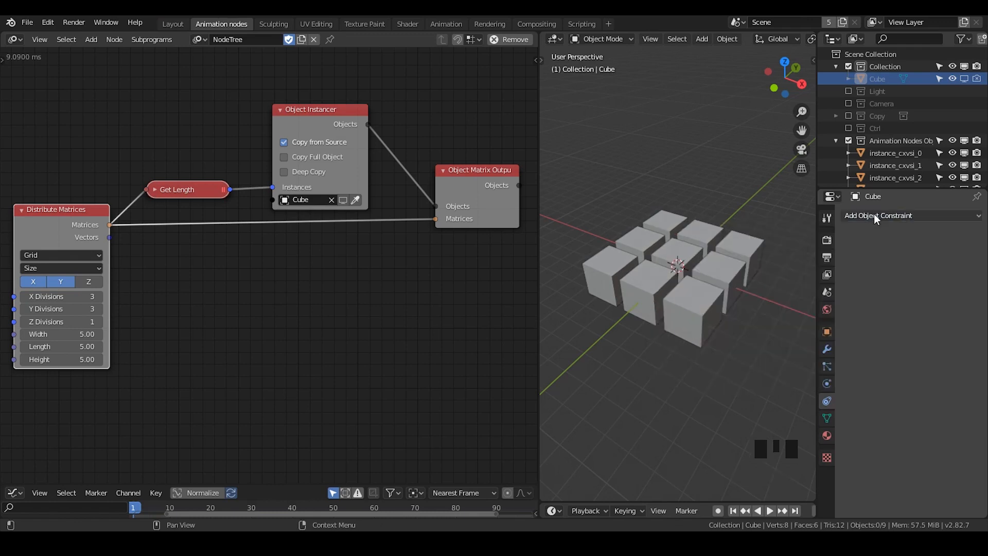
click(827, 437)
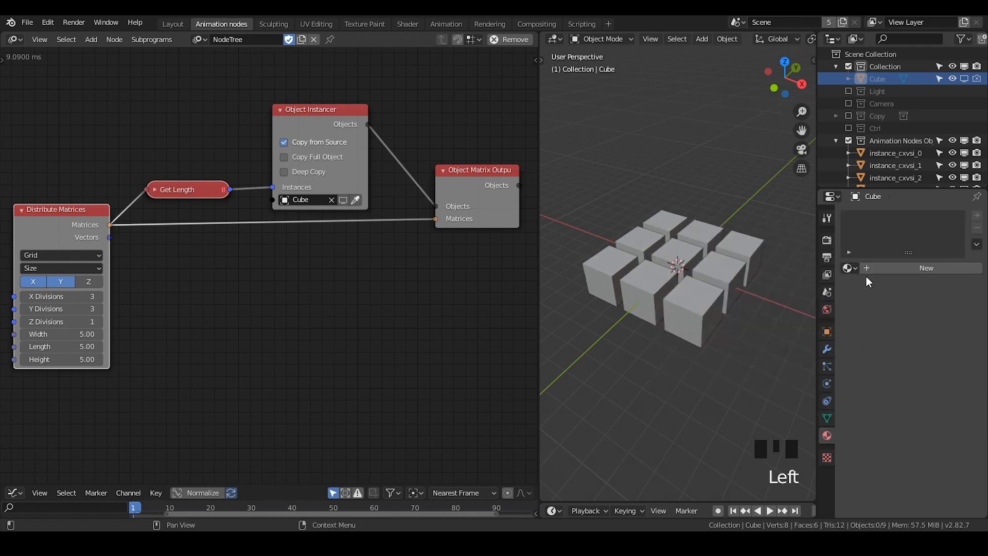
click(875, 268)
click(828, 350)
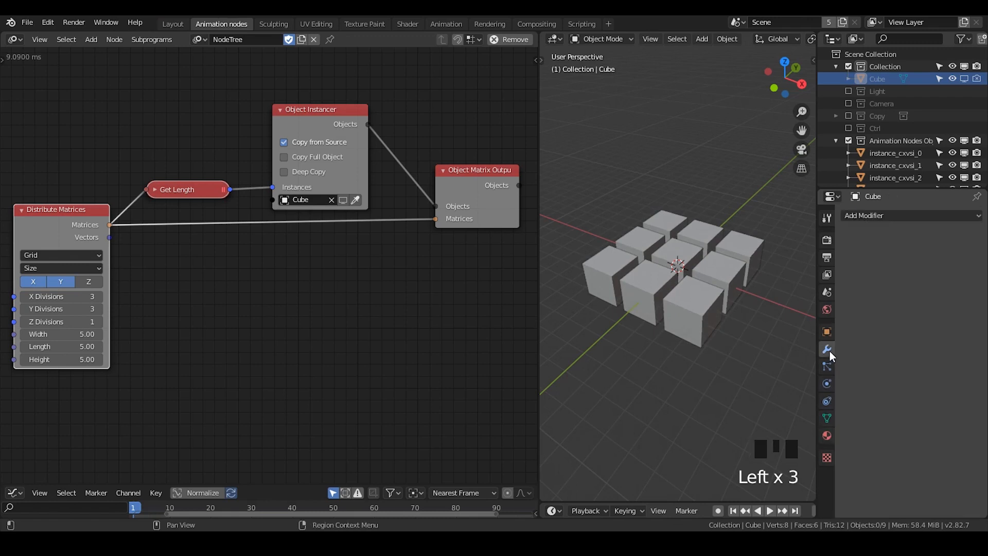
click(874, 217)
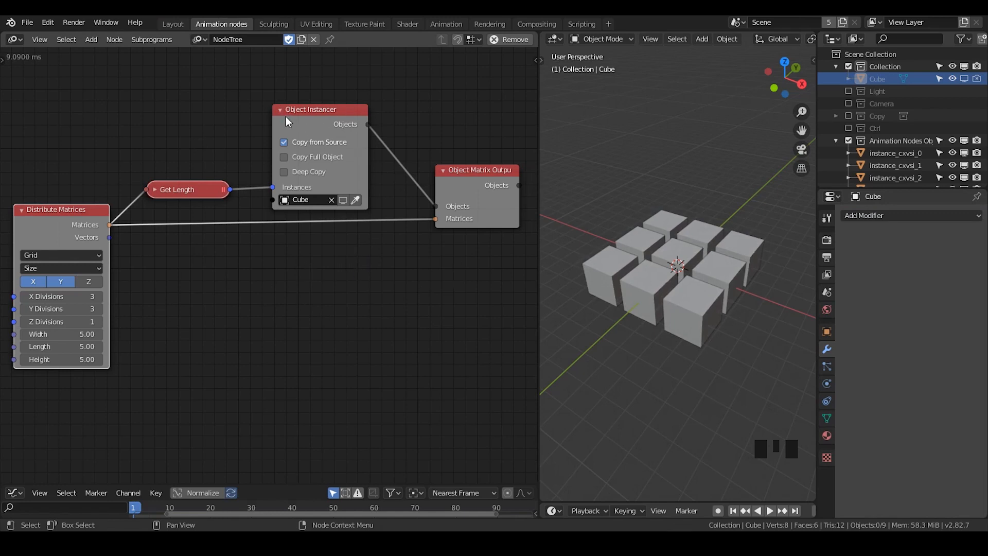
Unhide the source Cube from the Object Instancer node, select it and check its available modifiers
click(344, 200)
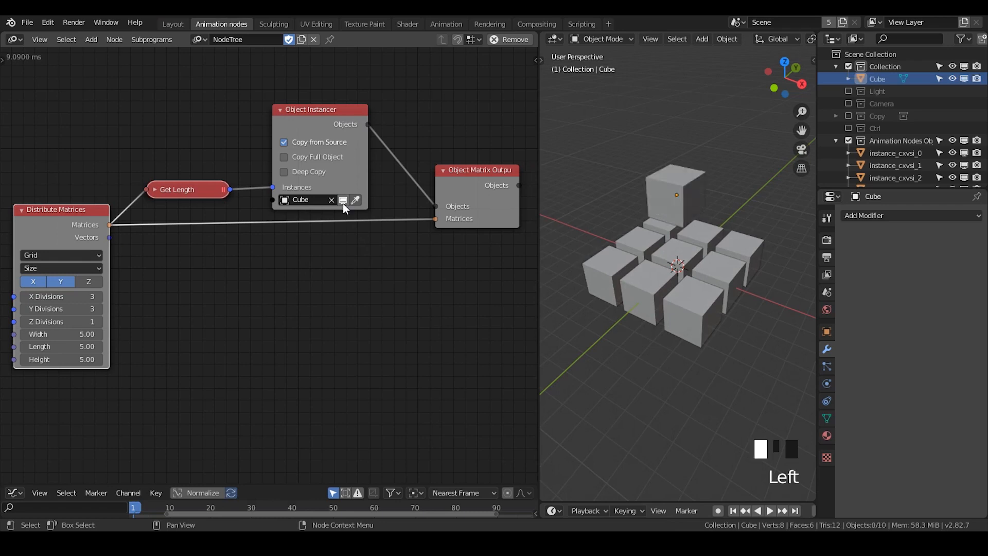
click(679, 192)
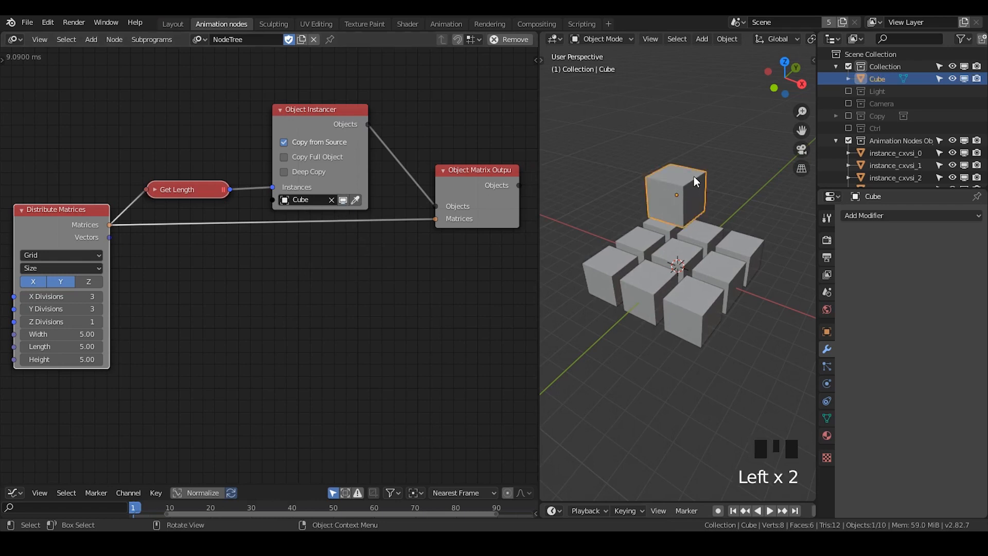
click(888, 216)
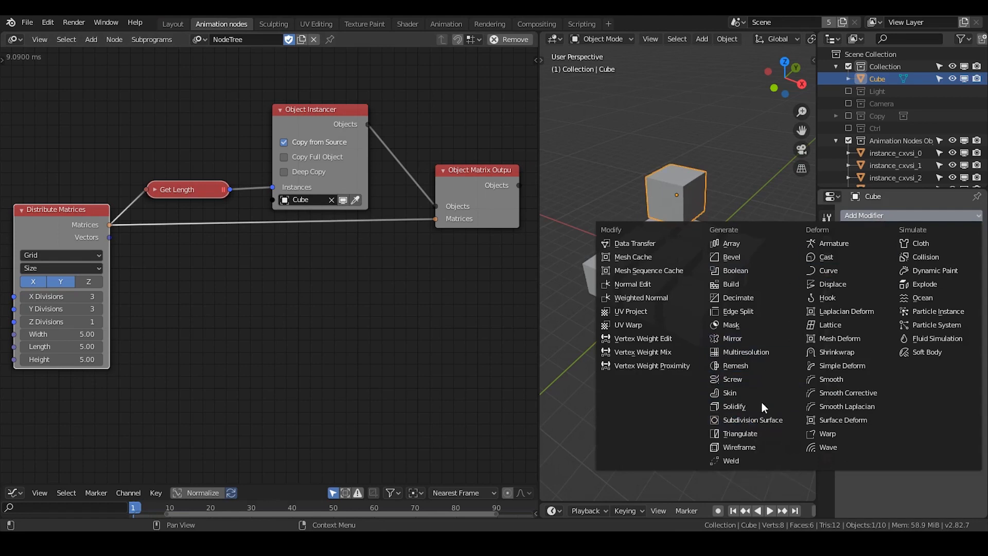
click(460, 154)
drag(313, 111, 322, 114)
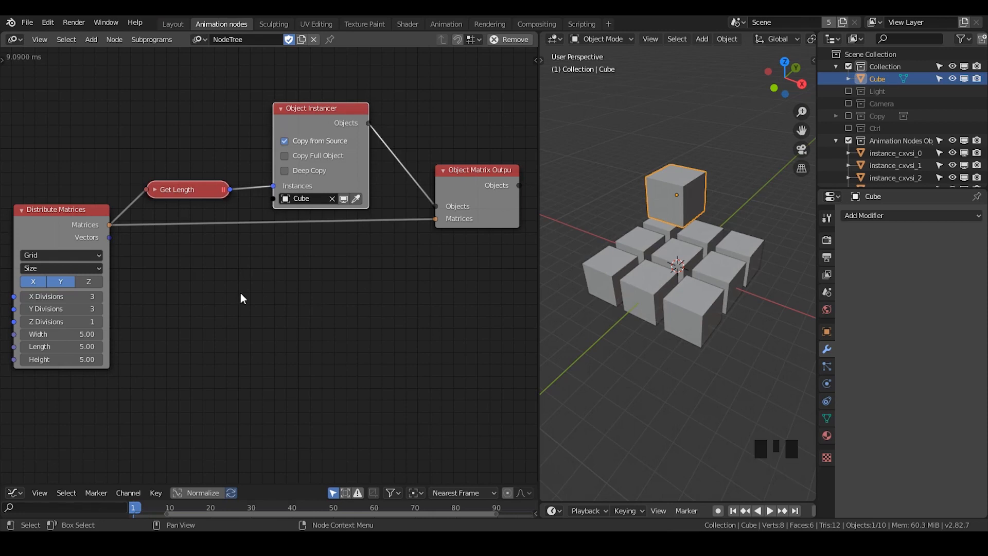
key(ctrl+f)
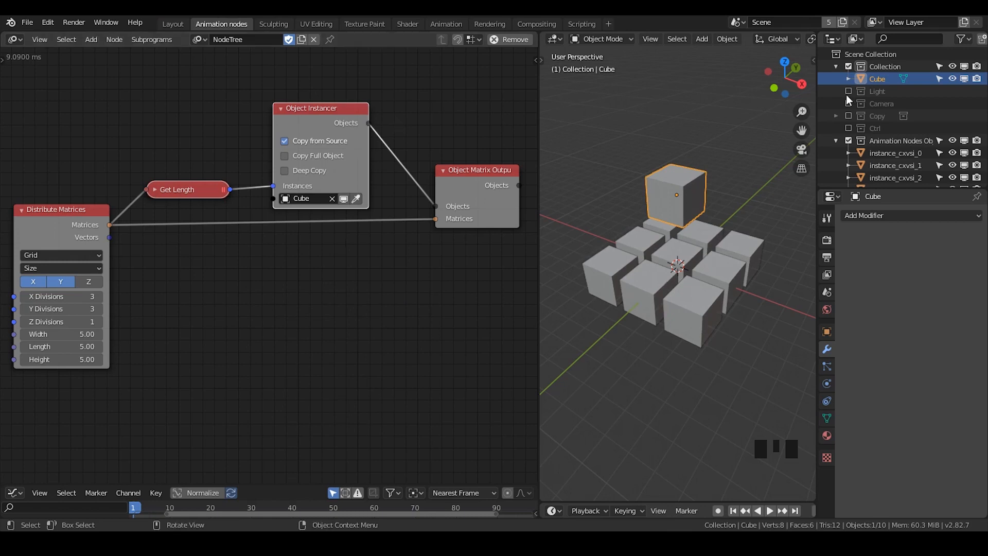
Hide the Cube's collection in the viewport and check the modifiers available for the Cube
click(953, 66)
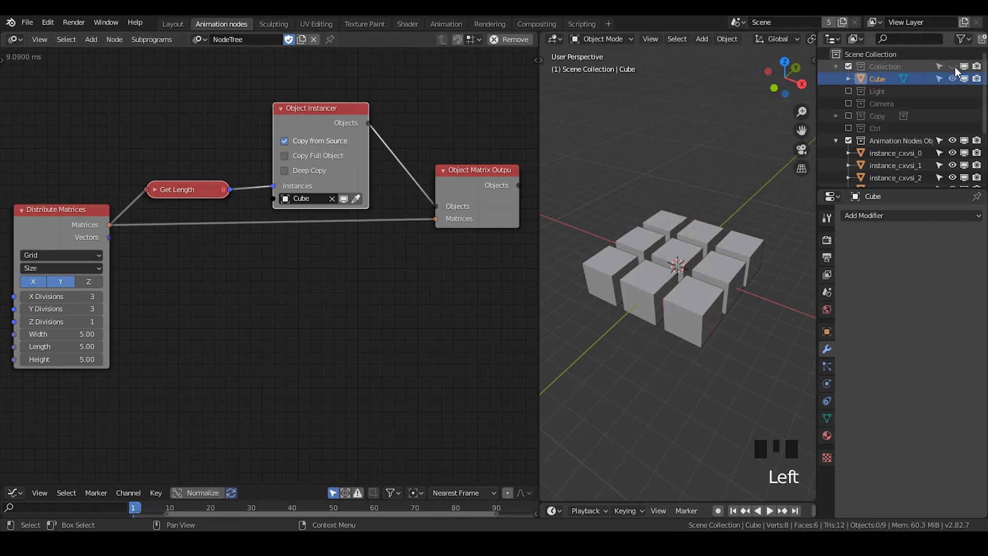
click(879, 79)
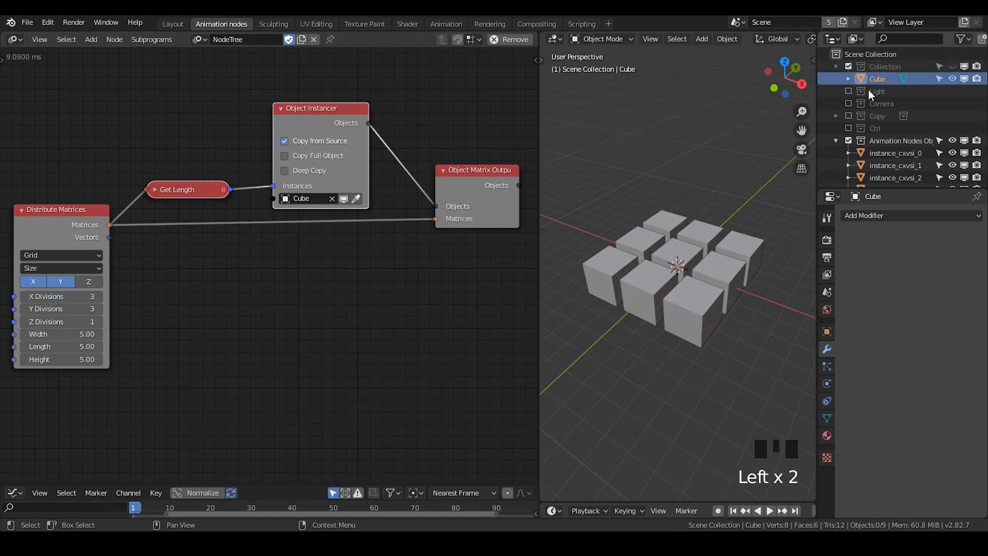
click(872, 218)
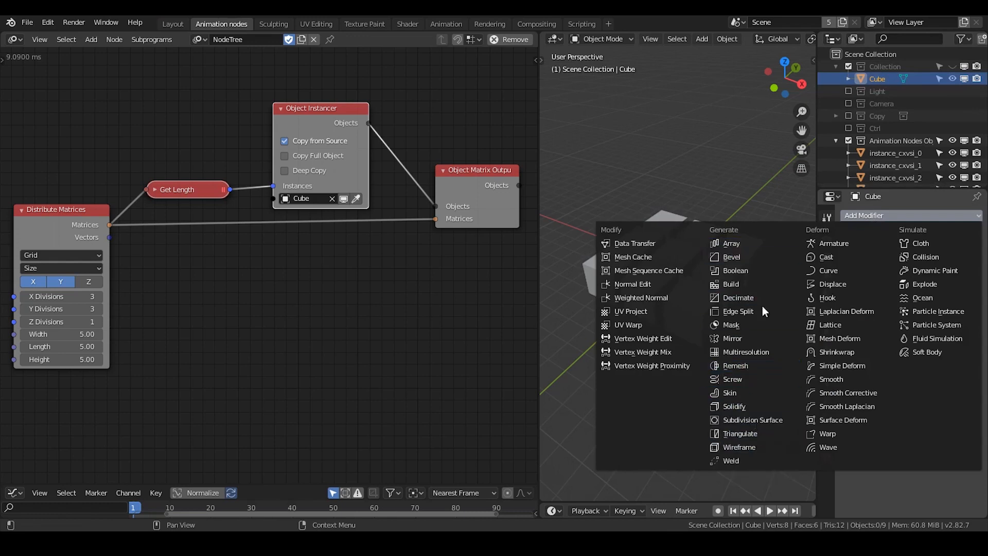
click(860, 214)
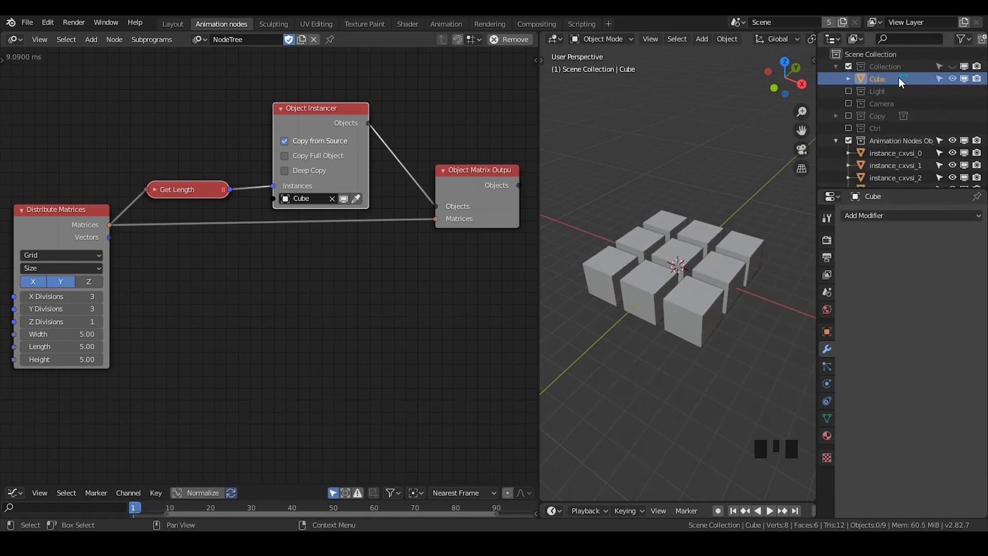
Exclude the Cube's collection from the view layer, re-include it and select the Cube to check its modifier settings
click(848, 66)
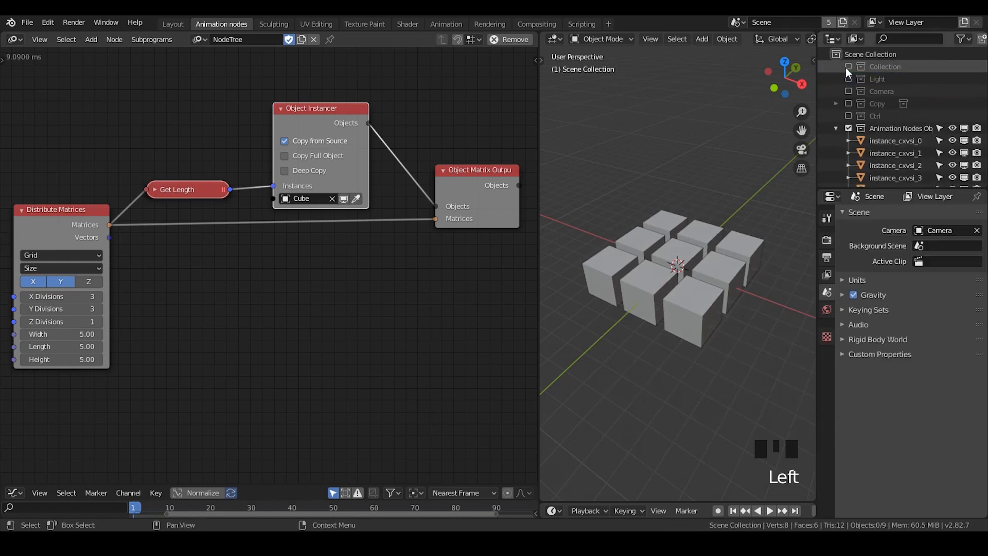
click(875, 67)
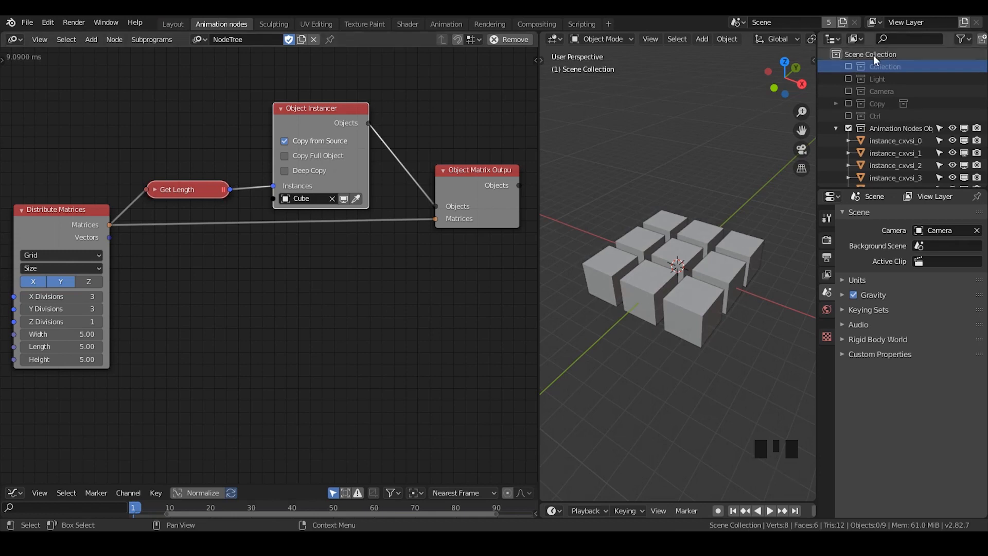
click(848, 67)
click(880, 79)
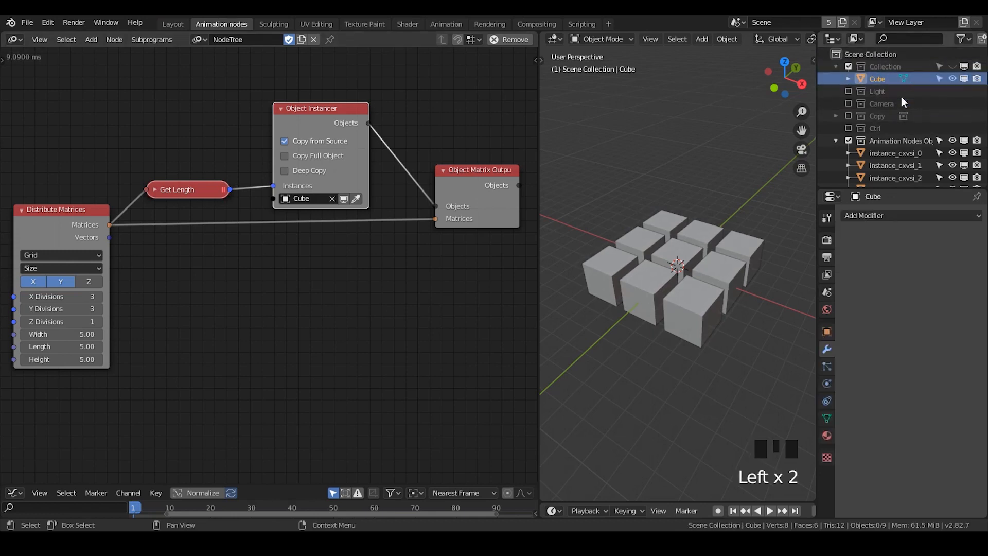
click(882, 216)
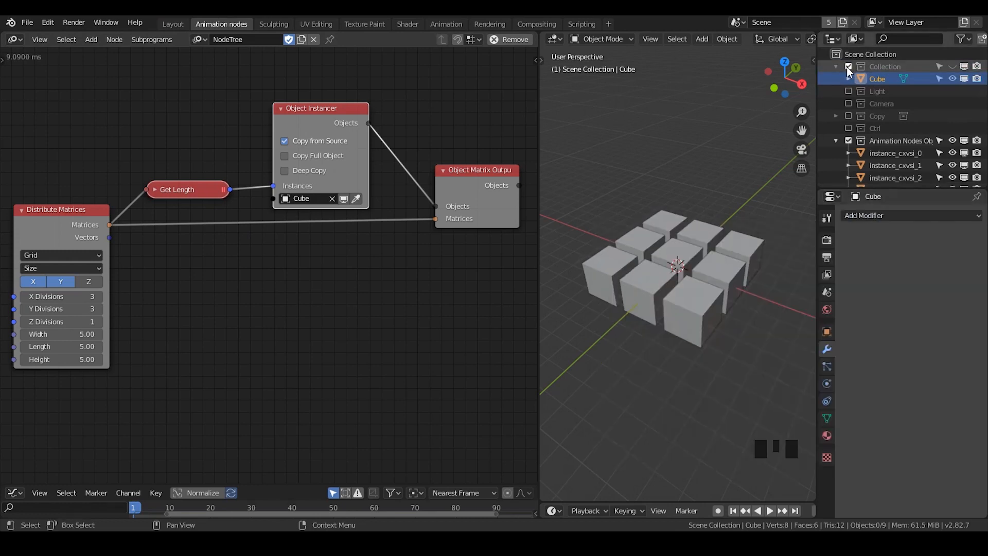
Switch the collection's view-layer exclusion on and off for comparison, ending with it included and the Cube selected
click(847, 66)
click(850, 64)
click(860, 81)
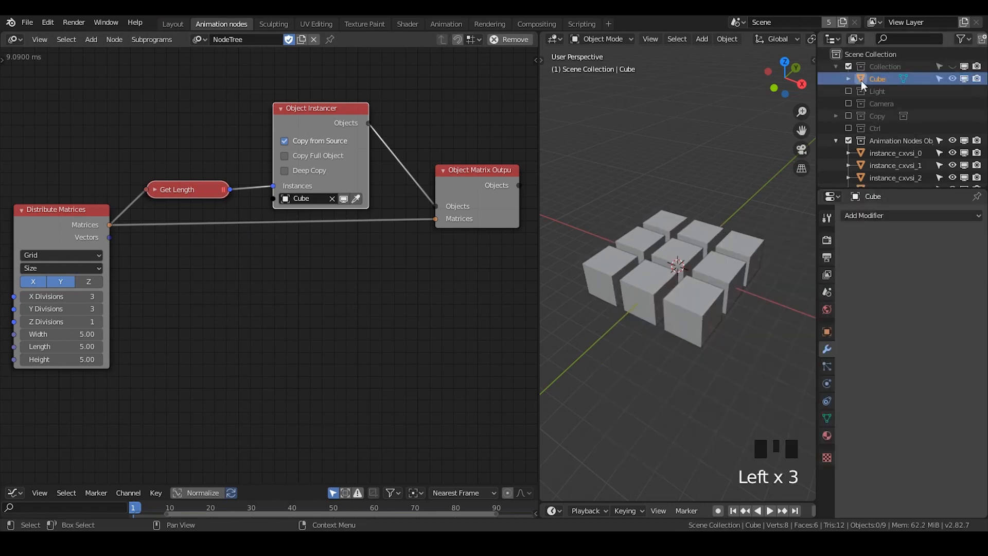
click(850, 66)
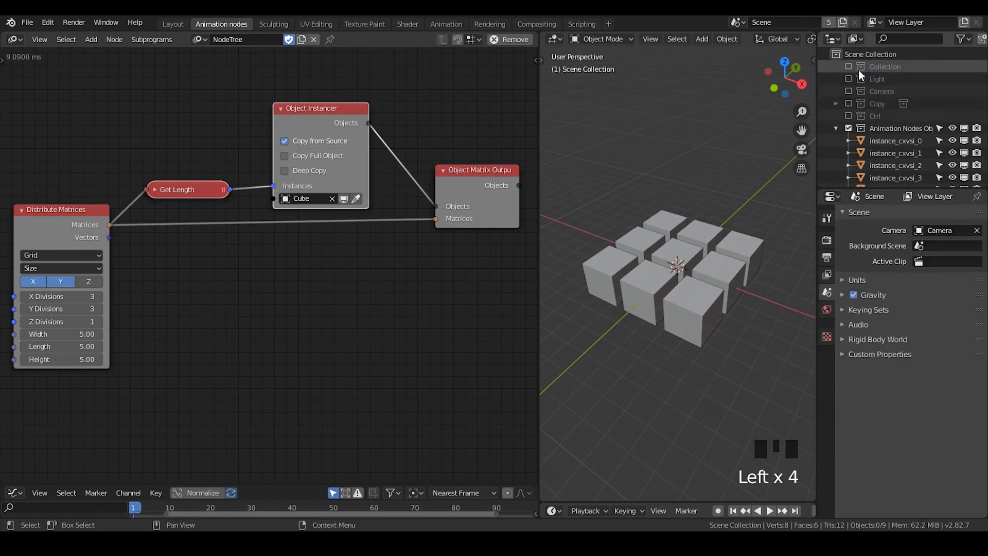
click(849, 66)
click(847, 65)
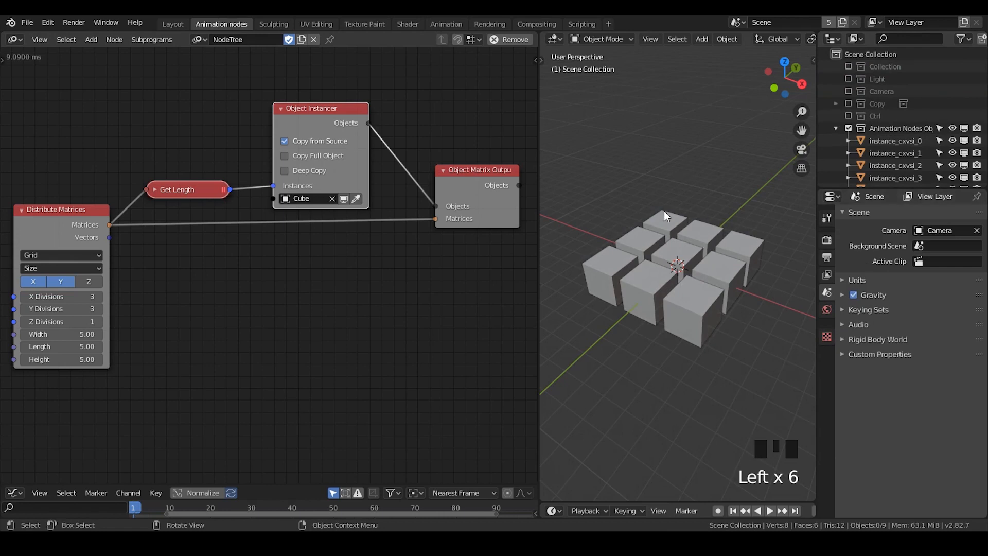
click(848, 66)
click(879, 81)
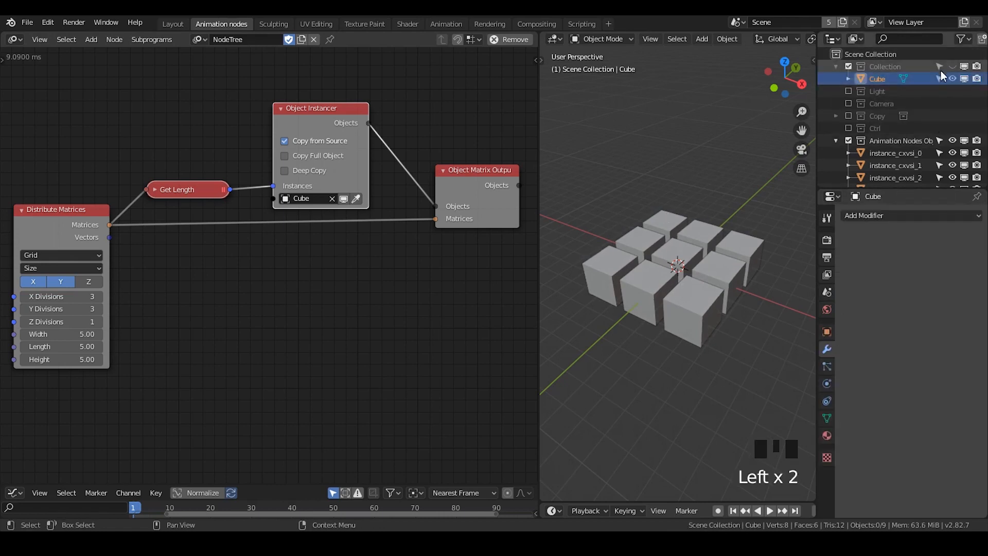
Unhide the Cube's collection in the viewport and add a Subdivision Surface modifier to the Cube
click(951, 66)
click(878, 79)
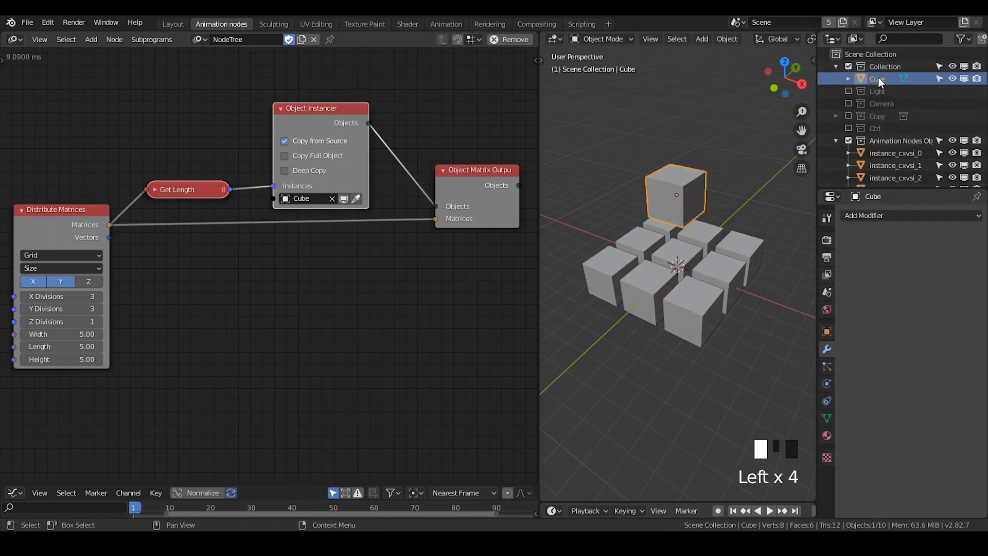
click(828, 365)
click(826, 350)
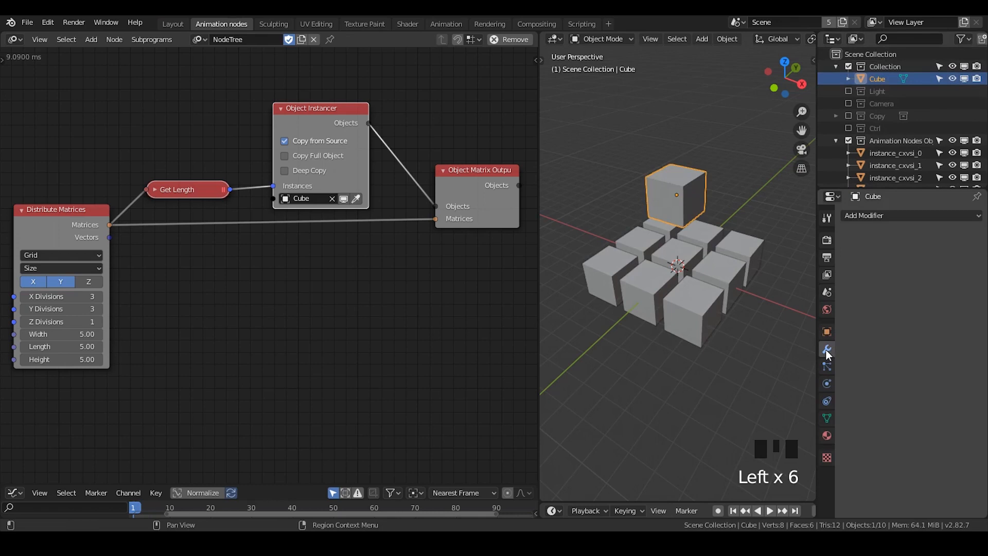
click(867, 216)
click(749, 416)
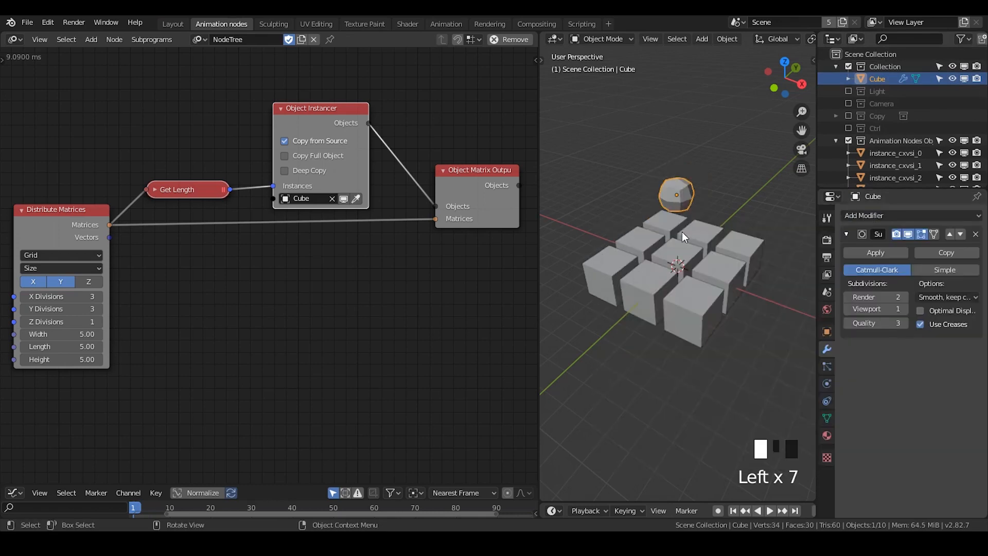
Select the source Cube and each instance in the grid in turn to examine their modifiers
middle_drag(682, 231, 667, 175)
click(675, 186)
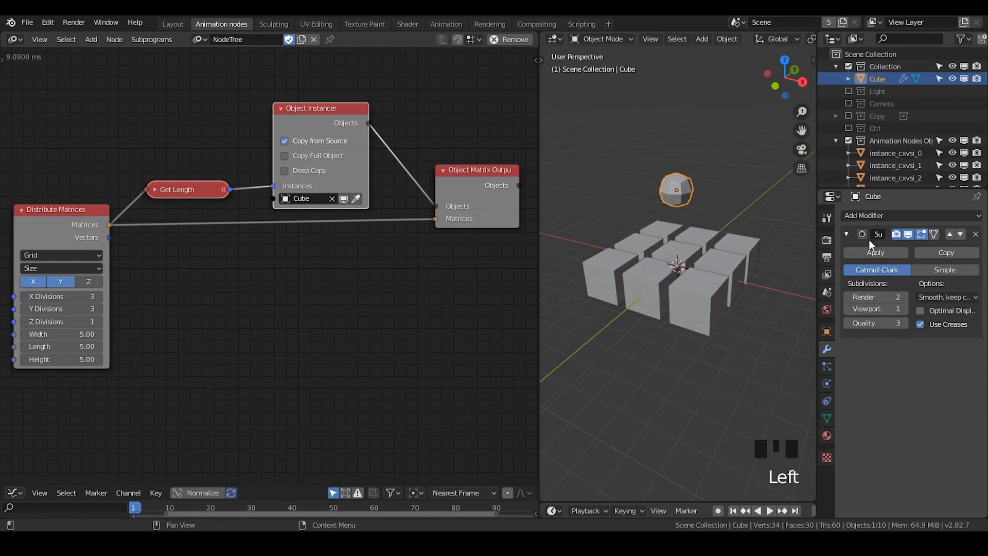
click(682, 261)
click(650, 275)
click(614, 265)
click(637, 243)
click(663, 231)
click(714, 236)
click(739, 249)
click(733, 275)
click(711, 304)
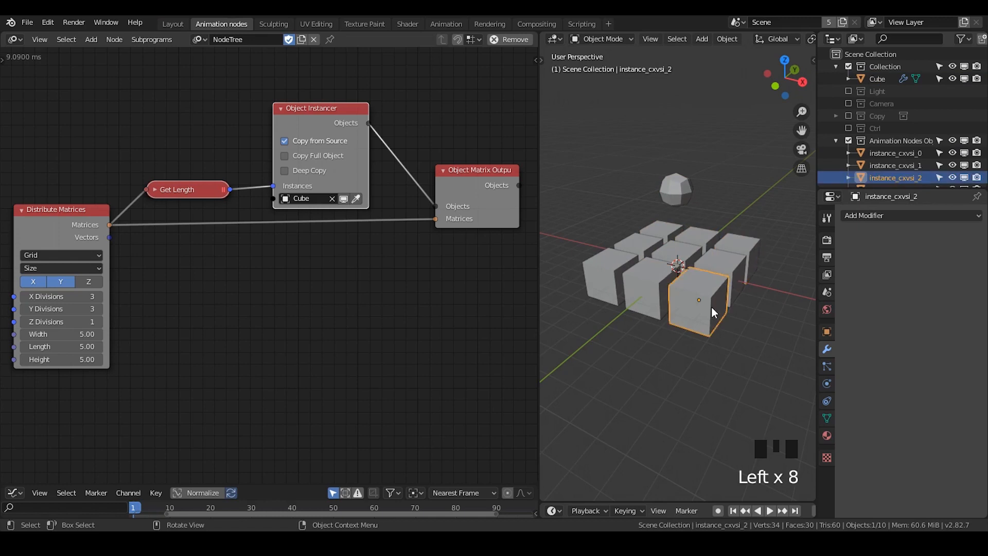
click(651, 291)
click(609, 279)
click(637, 245)
click(669, 228)
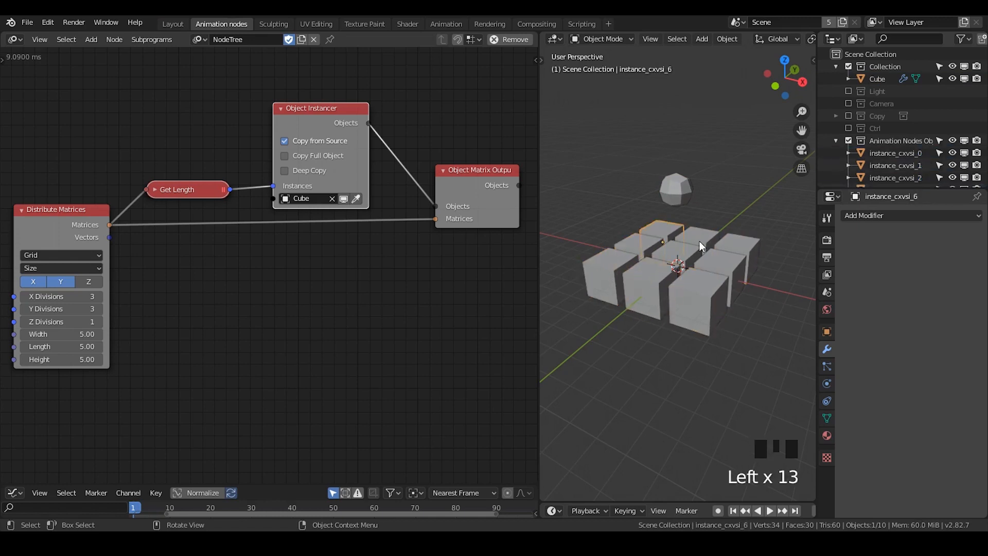
click(699, 241)
click(685, 257)
click(736, 253)
click(741, 246)
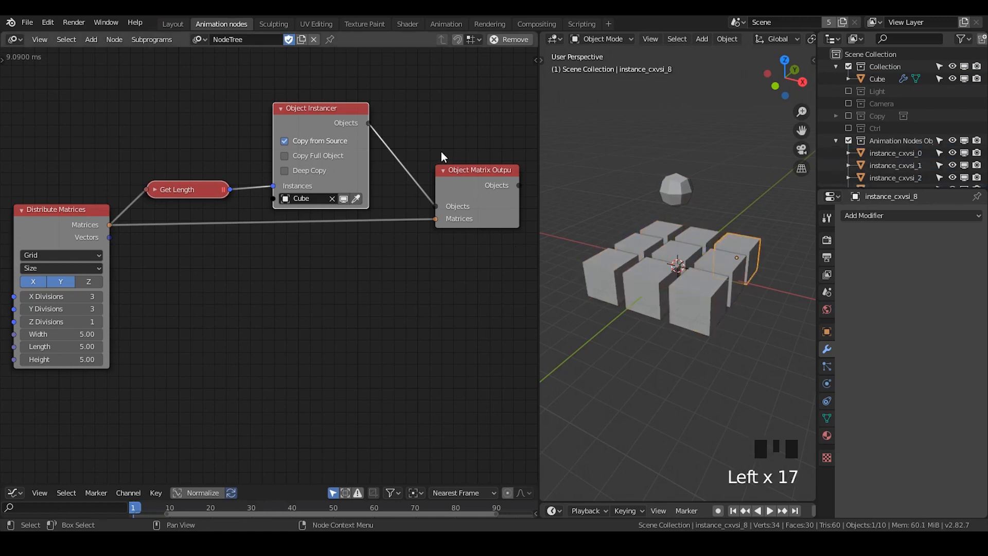
Alternate the selection between the source Cube and single instances to compare their modifier stacks
click(672, 184)
click(692, 289)
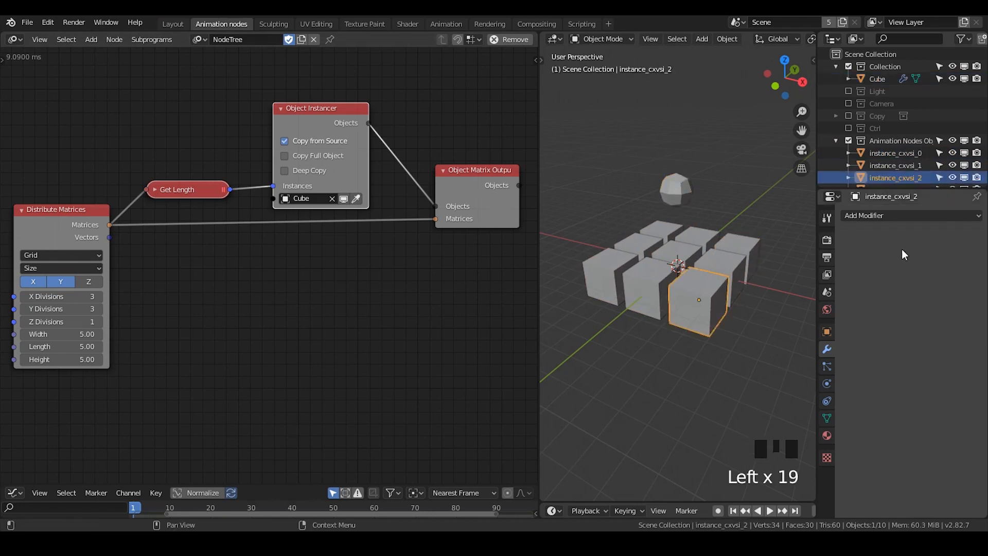
click(678, 193)
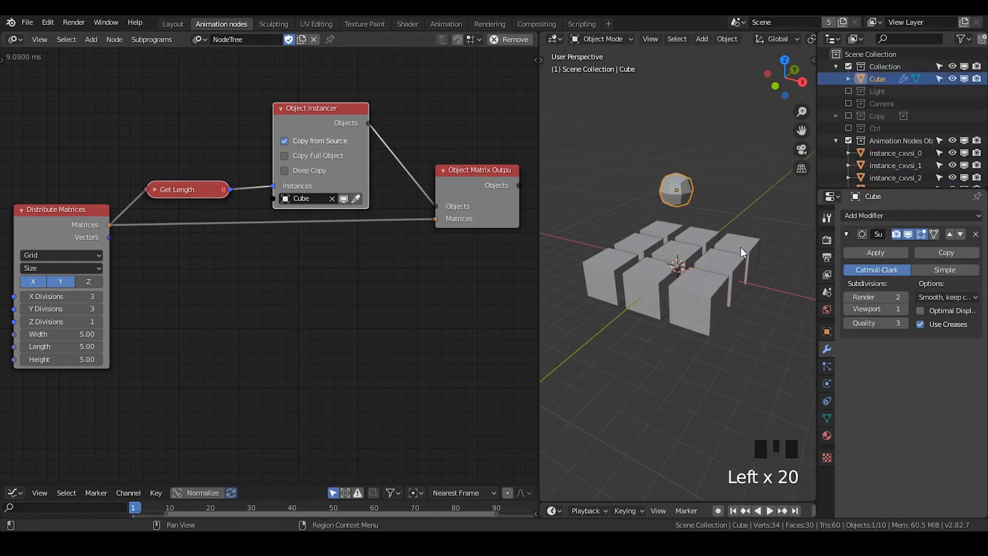
click(683, 258)
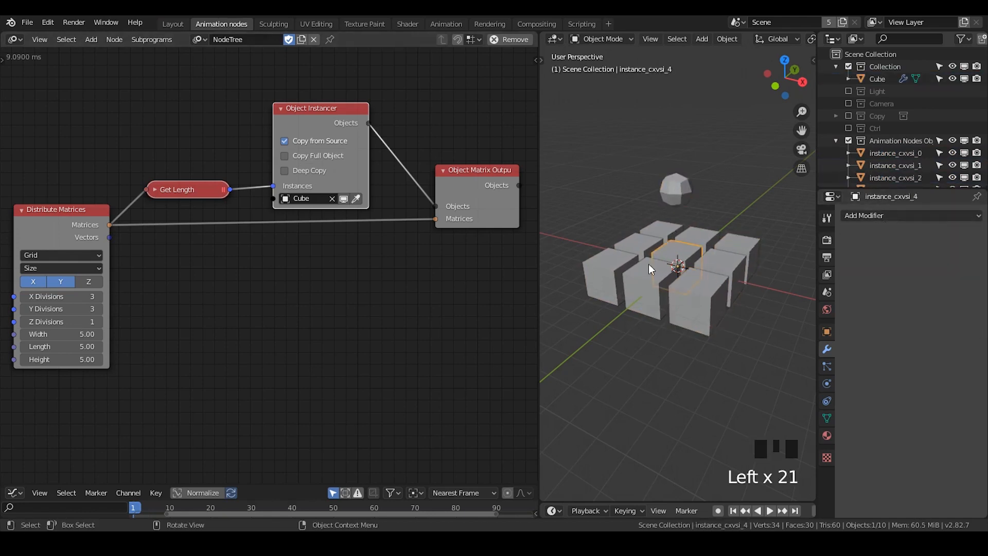
click(681, 186)
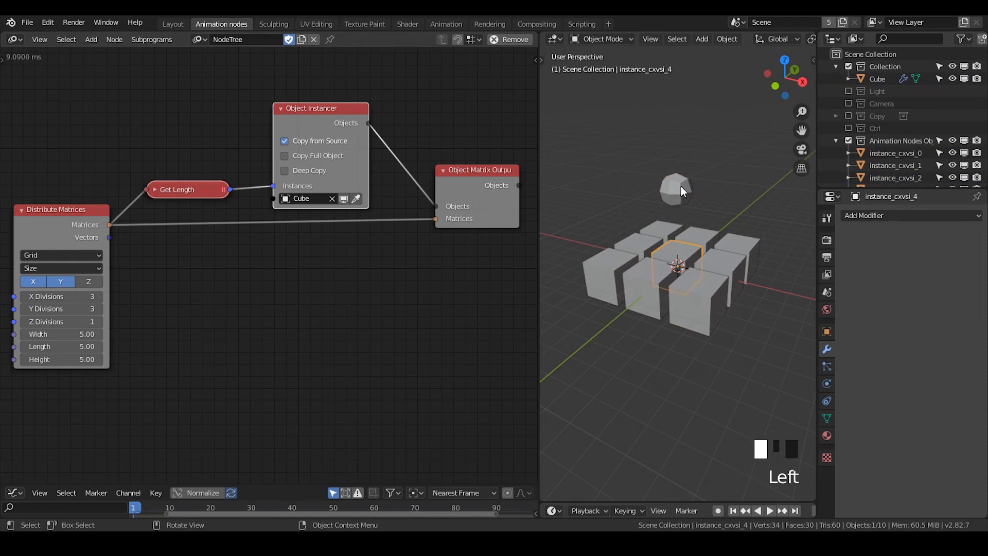
click(692, 250)
Enable Copy Full Object on the Object Instancer node and compare the modifiers of the Cube and Cube.001
click(283, 157)
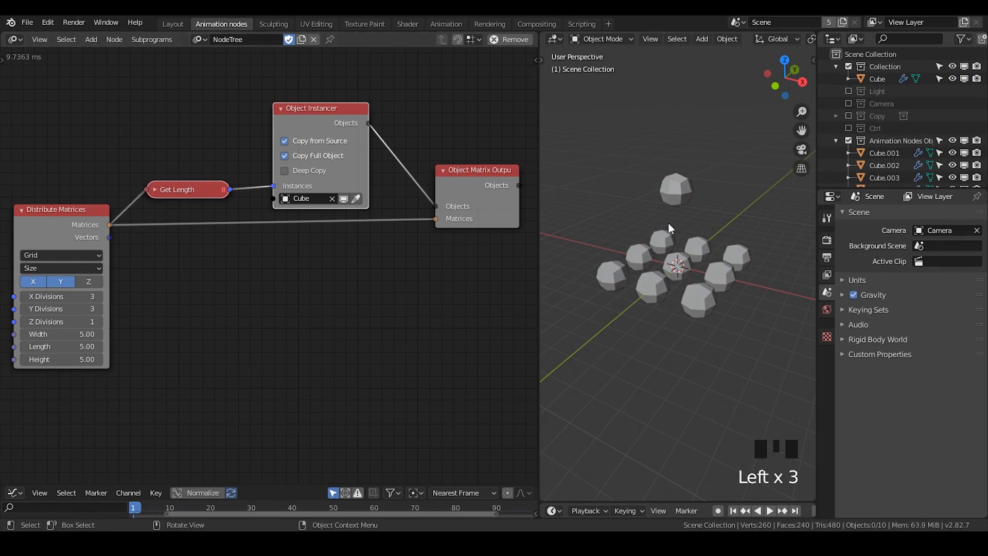
click(681, 200)
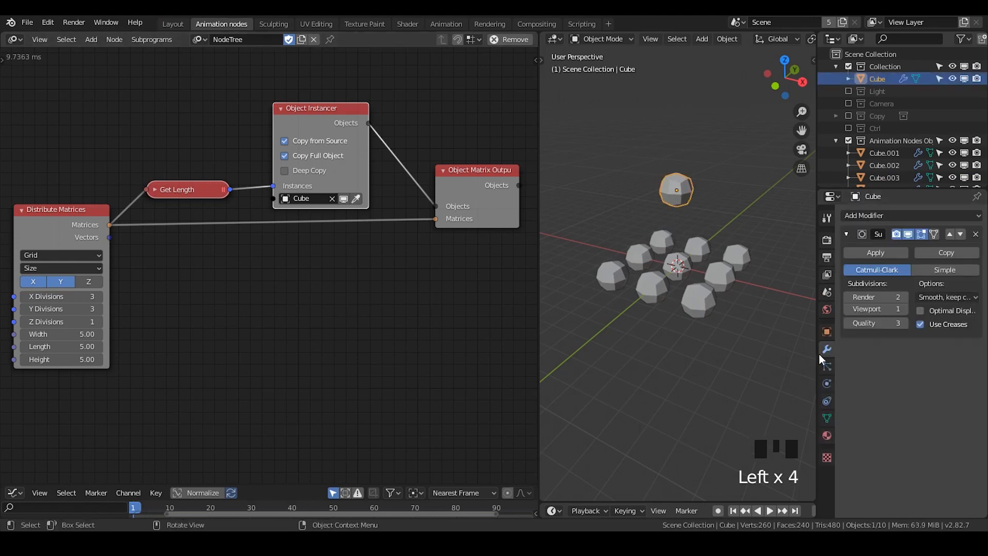
click(889, 155)
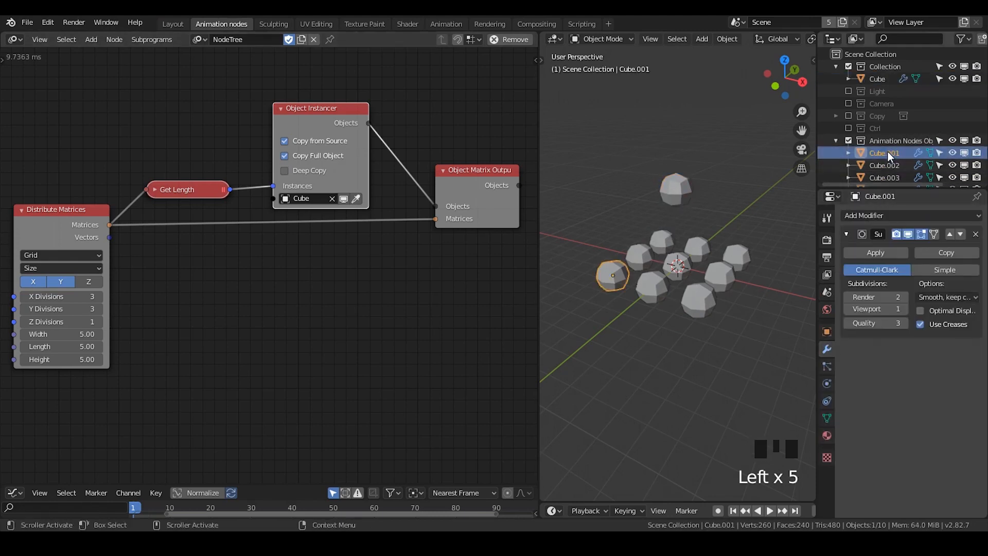
Examine the particle, physics, constraint and material properties of Cube.001
click(827, 366)
click(828, 383)
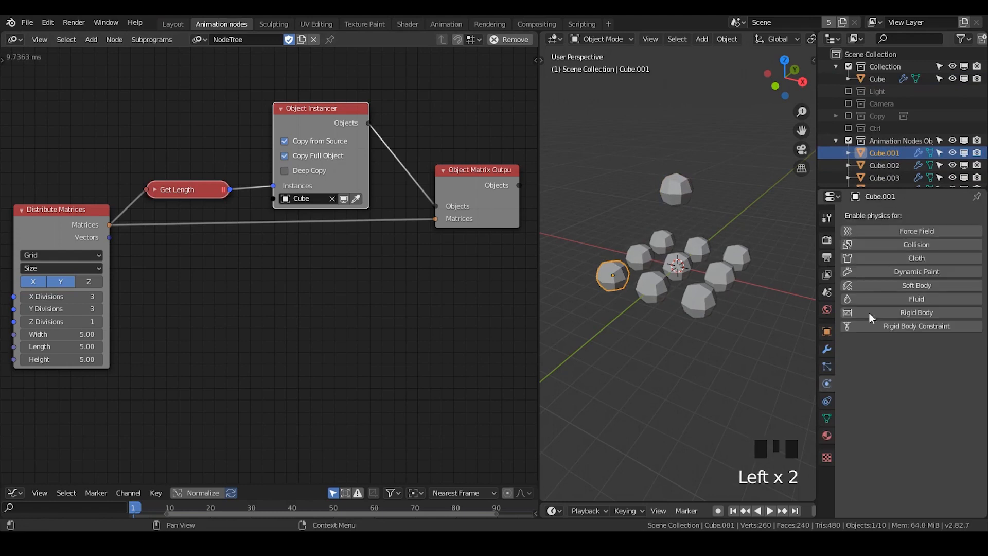
click(828, 401)
click(826, 369)
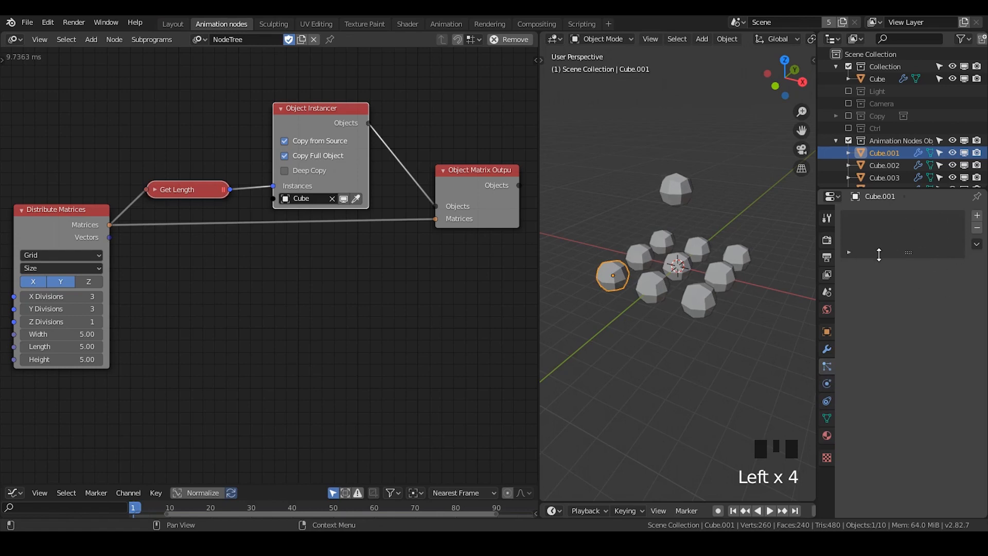
click(827, 436)
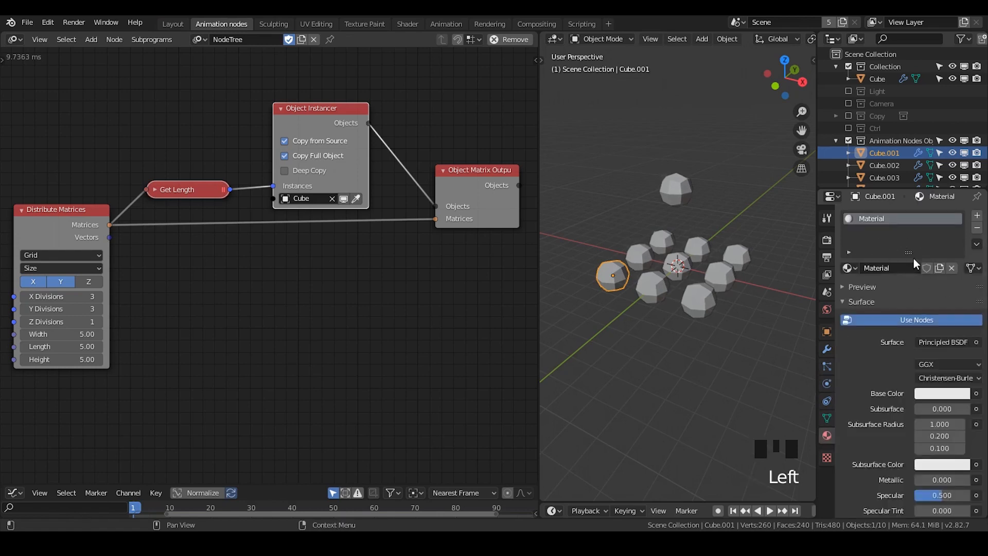
Set the viewport subdivision level of the source Cube's Subdivision Surface modifier to 3
click(885, 75)
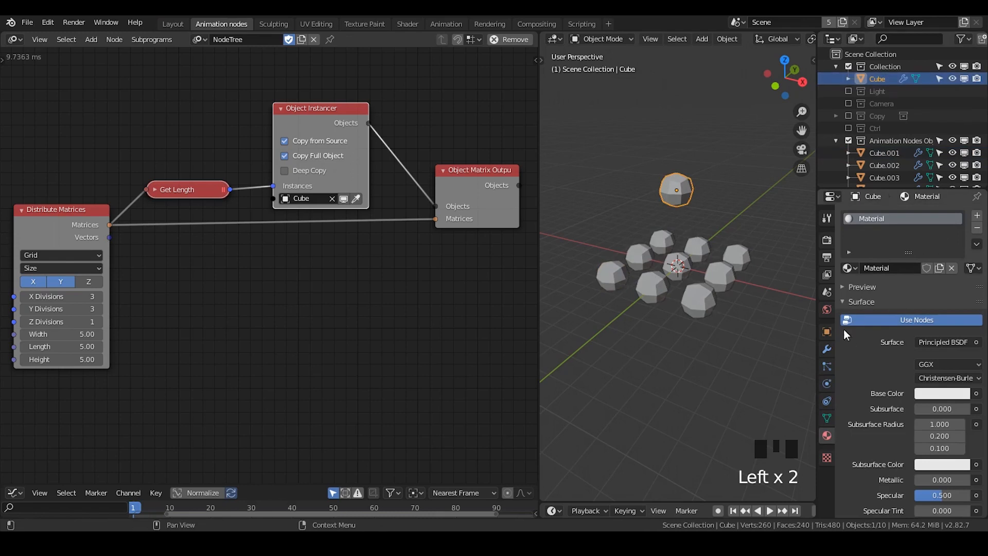
click(853, 302)
click(827, 350)
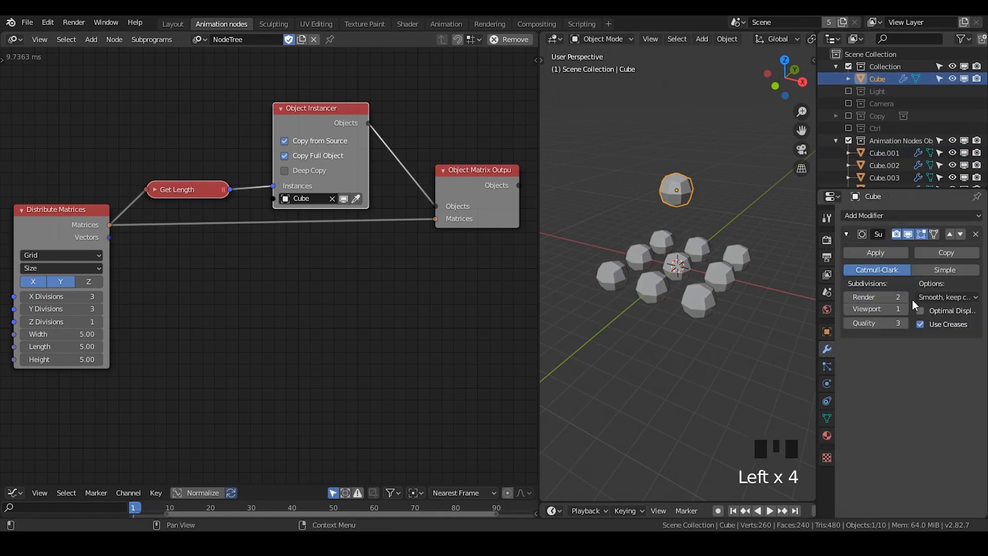
click(905, 309)
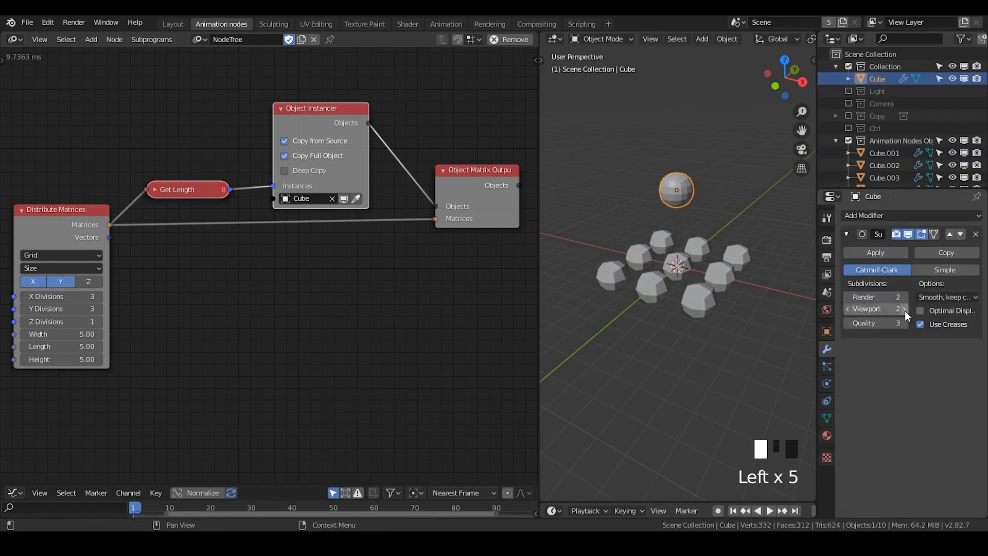
click(848, 309)
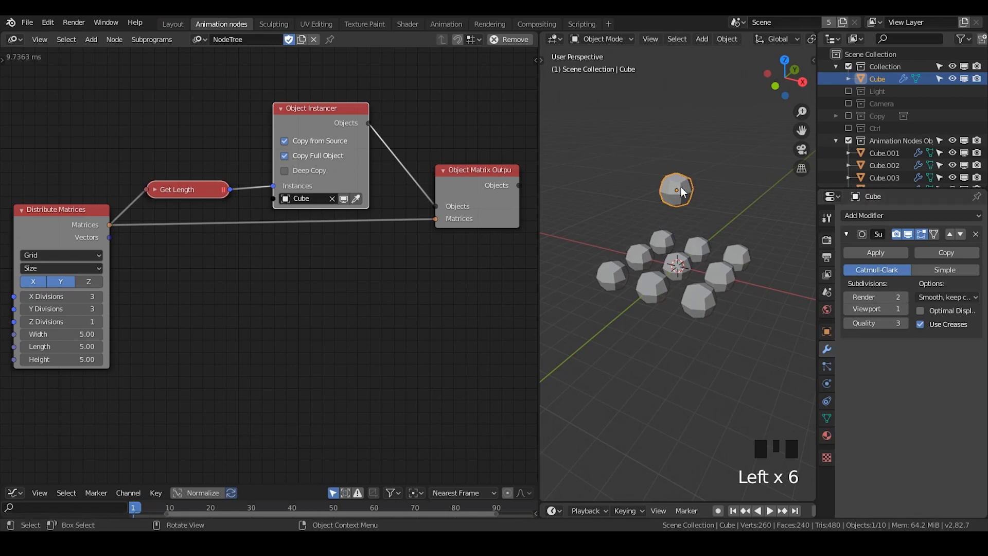
click(905, 308)
click(905, 308)
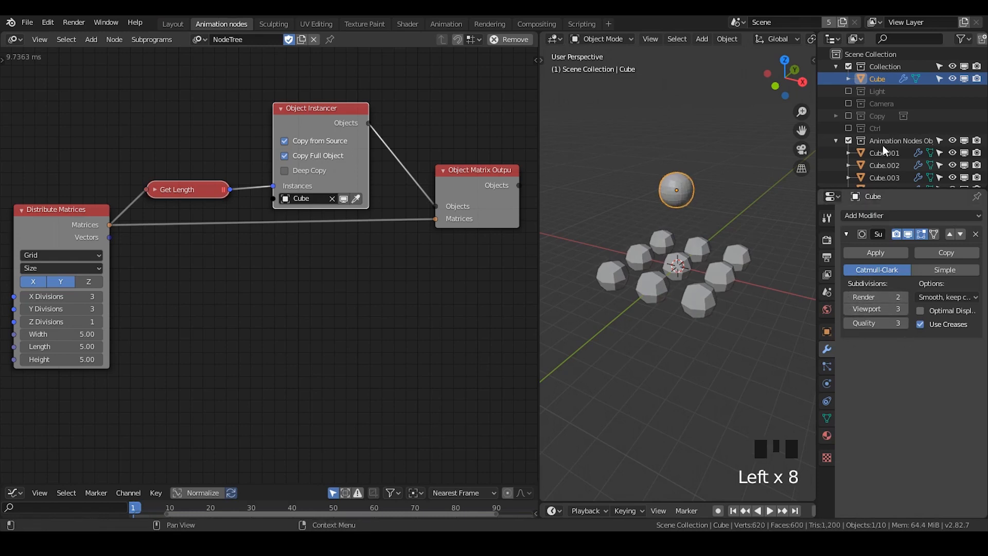
click(876, 79)
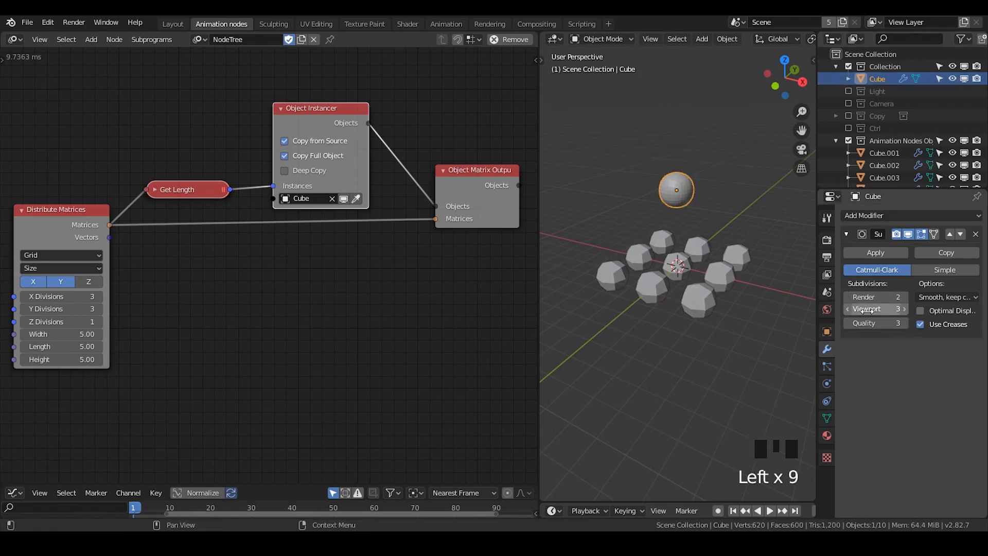
Select the source Cube and several instances to compare their viewport subdivision levels
click(687, 193)
click(709, 194)
click(689, 192)
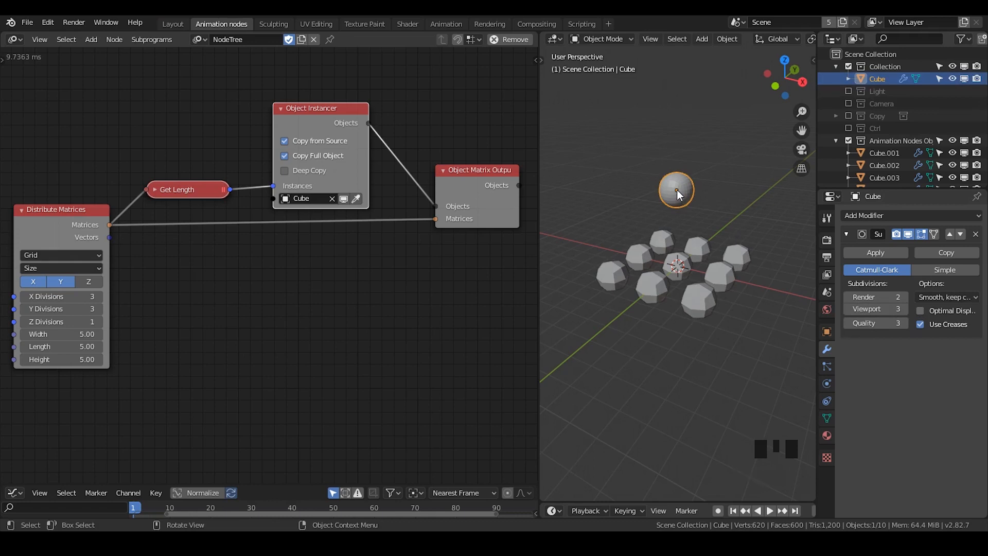
click(676, 257)
click(642, 249)
click(642, 250)
click(611, 274)
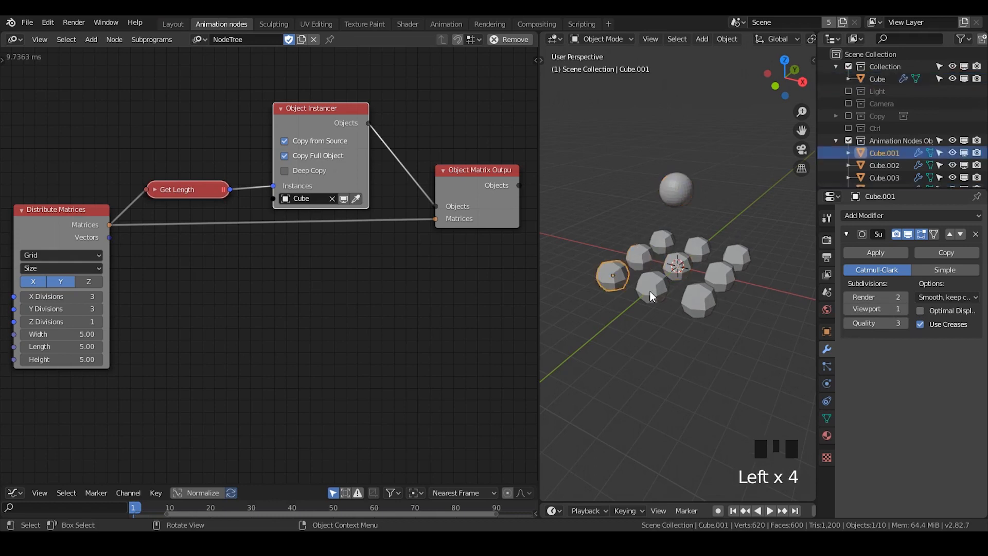
click(651, 291)
click(701, 298)
click(720, 276)
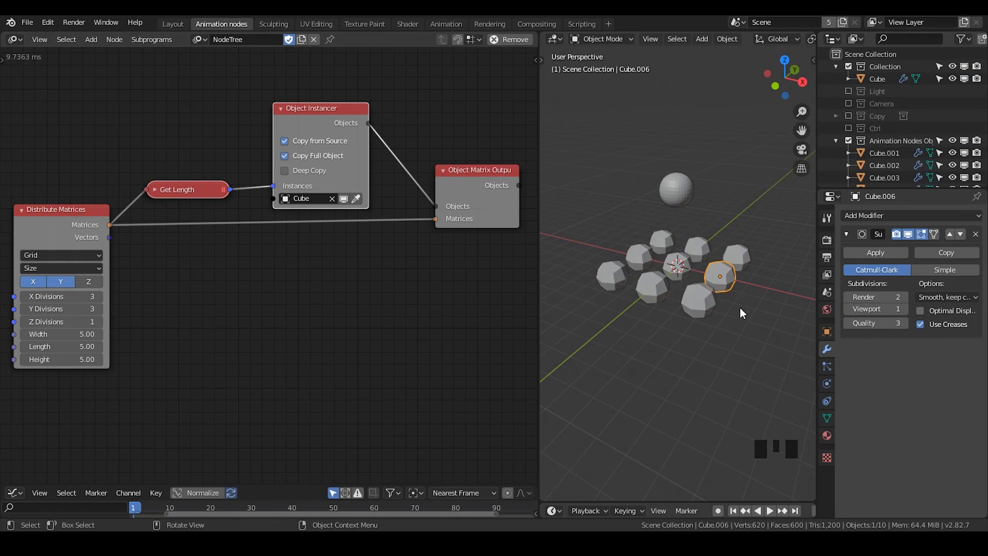
Refresh the instances by switching Copy Full Object off and on and by clearing and reassigning the Cube as source object
click(319, 156)
click(320, 156)
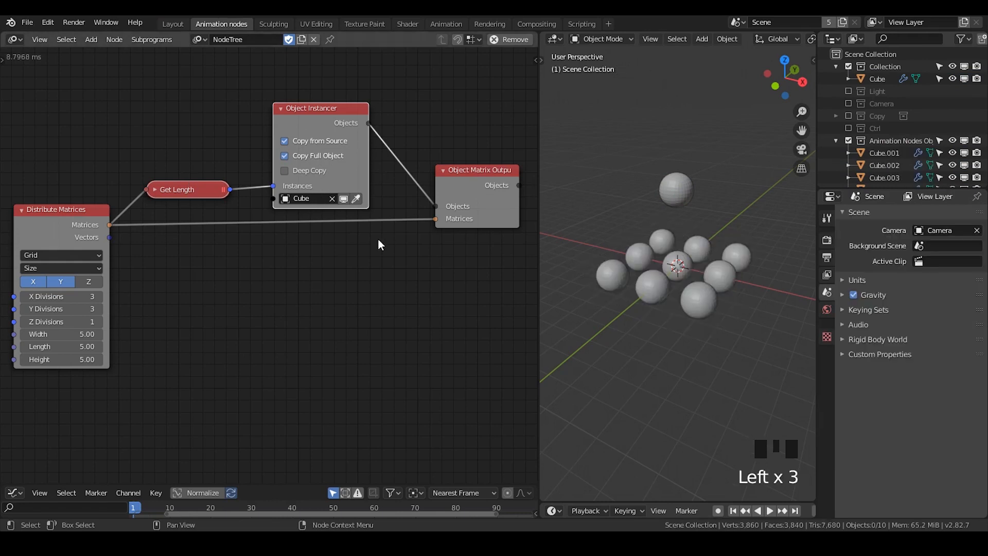
click(333, 196)
click(675, 188)
click(356, 198)
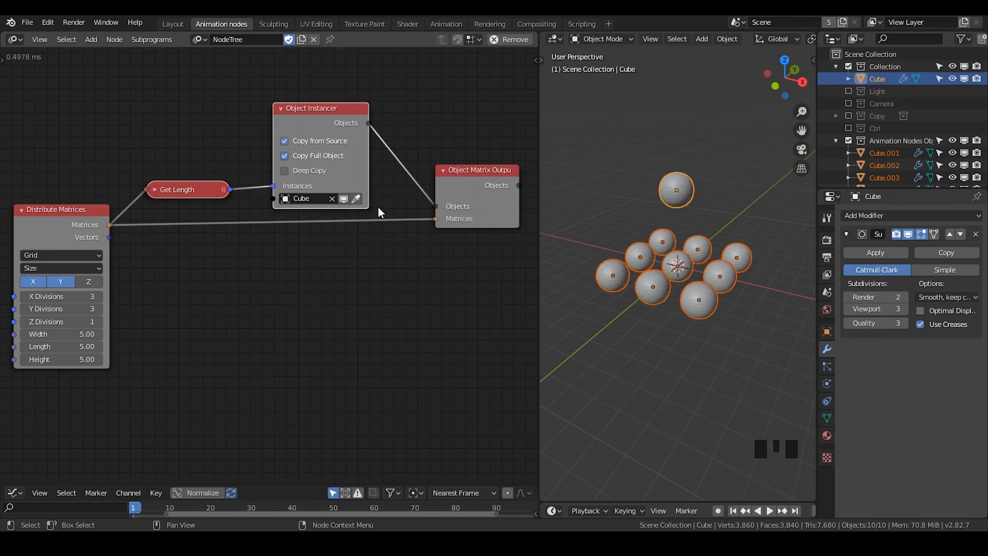
click(287, 155)
click(286, 155)
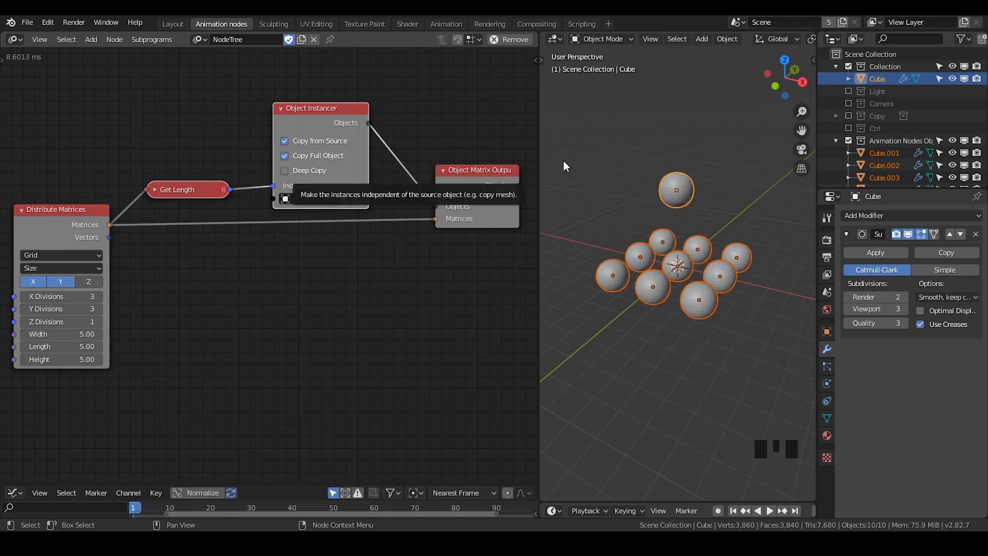
Select only the source Cube, move one of its upper corner vertices about 4 m along X in Edit Mode and return to Object Mode
click(717, 187)
click(692, 194)
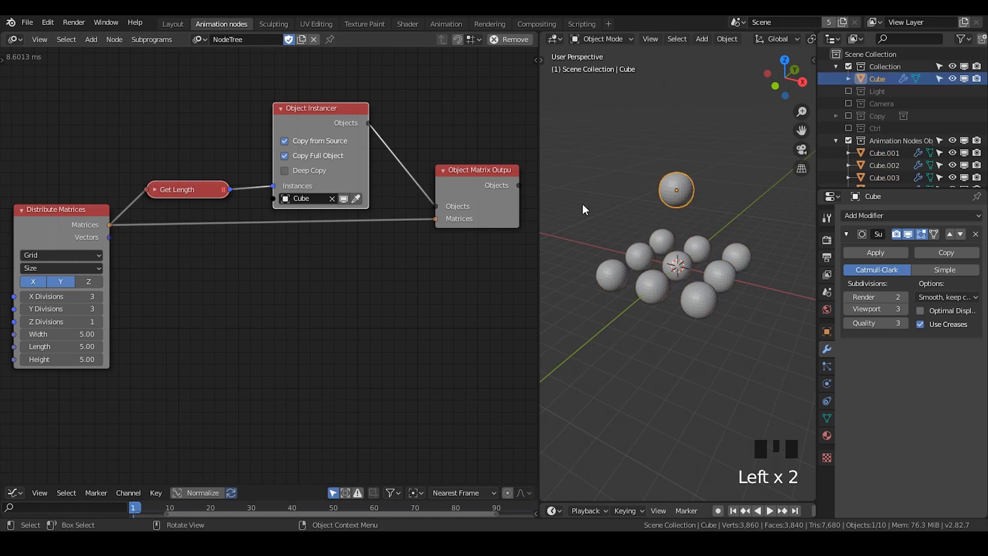
key(Tab)
click(685, 176)
key(g)
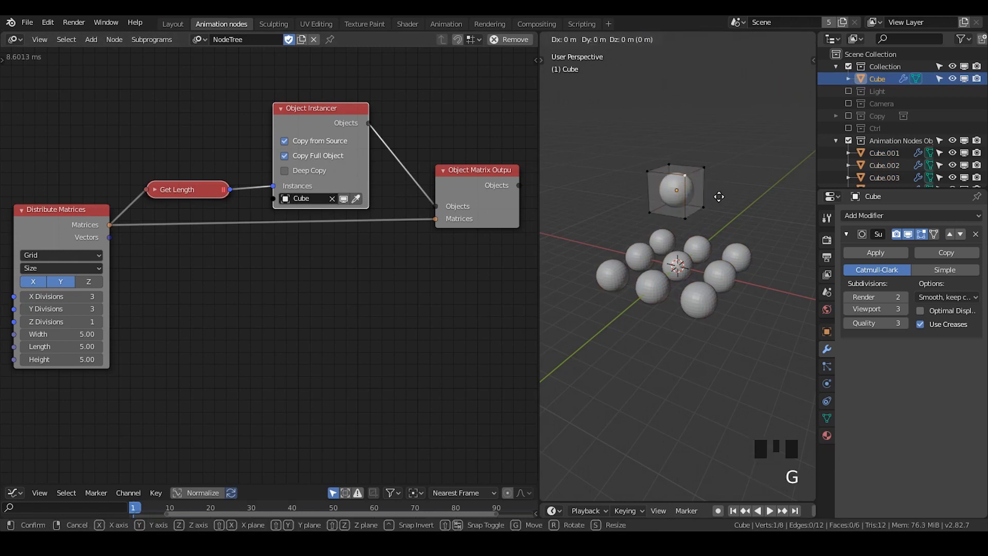
key(x)
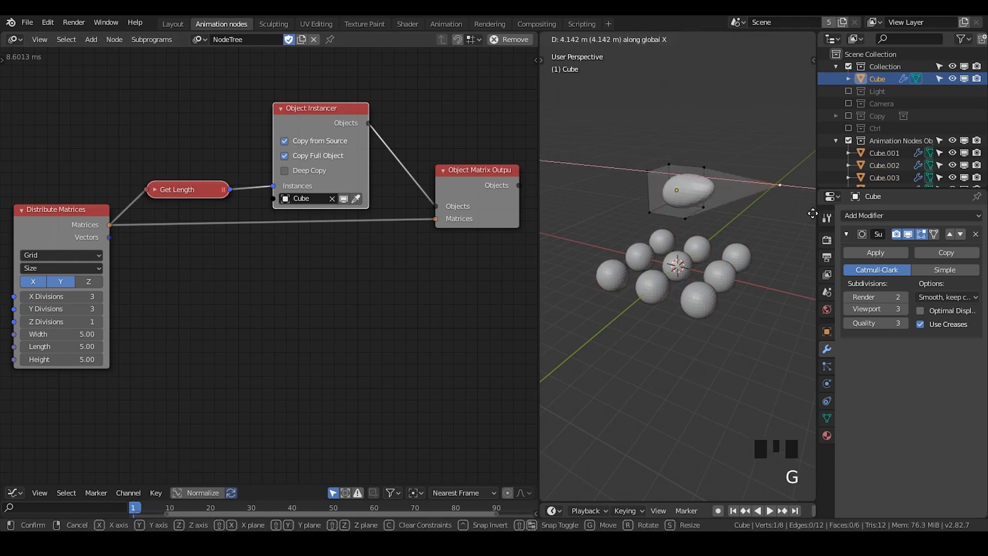
click(806, 221)
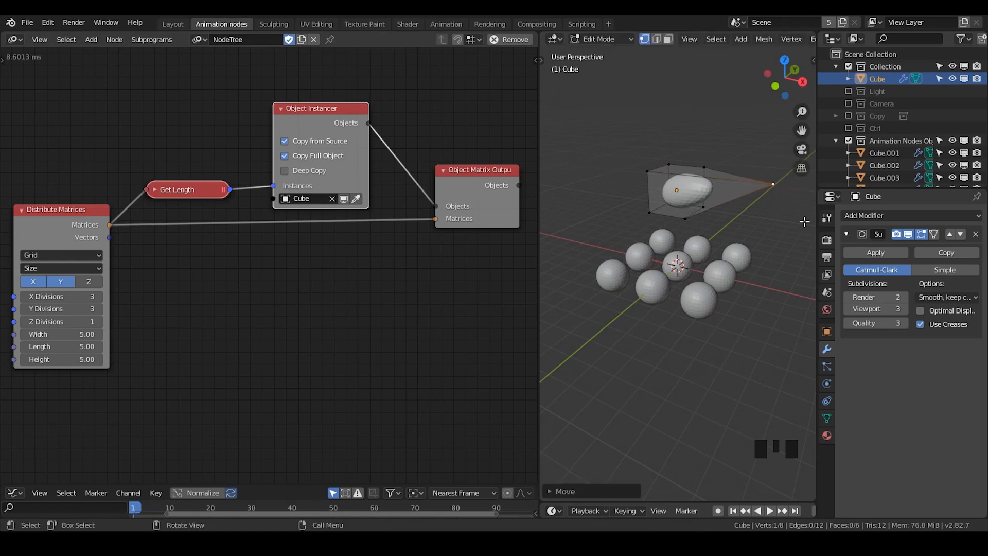
key(Tab)
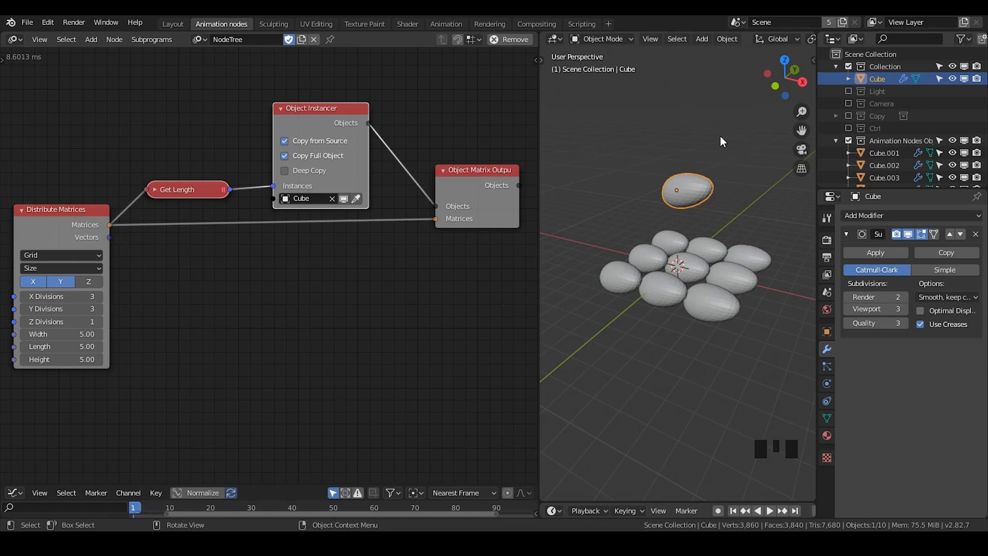
Select the instances in the grid one by one, ending on the source Cube, to compare their shape and Subdivision Surface settings
click(667, 276)
click(701, 252)
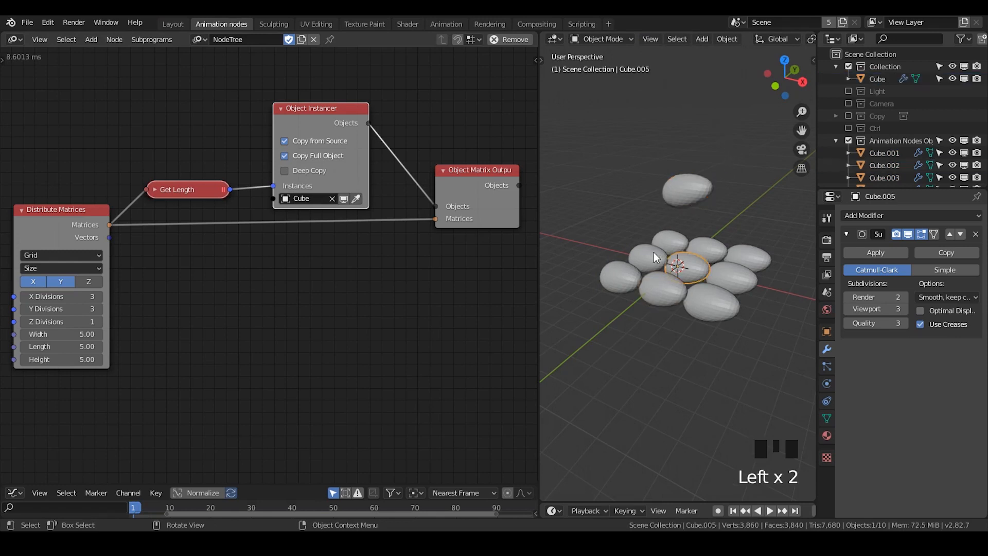
click(649, 255)
click(615, 278)
click(734, 301)
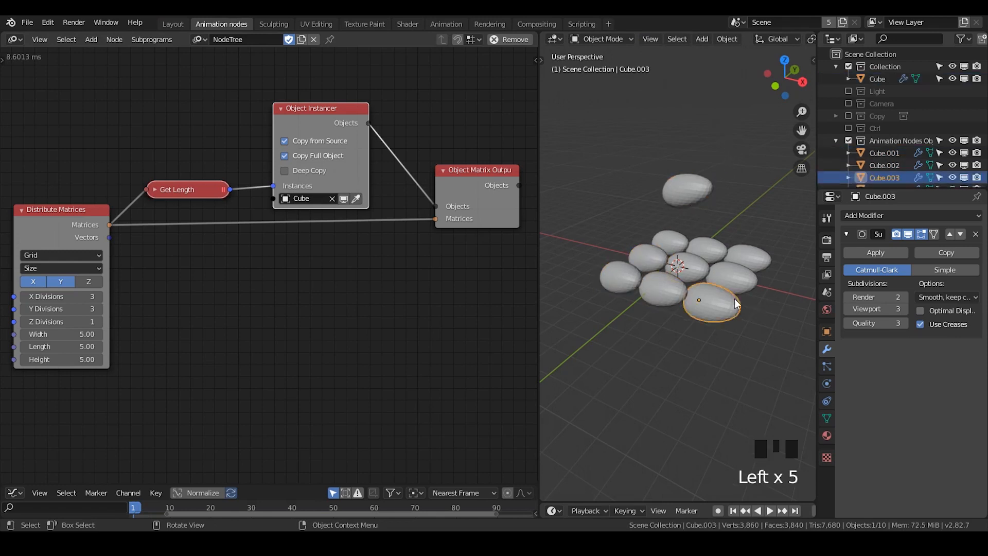
click(753, 255)
click(709, 248)
click(689, 246)
click(668, 245)
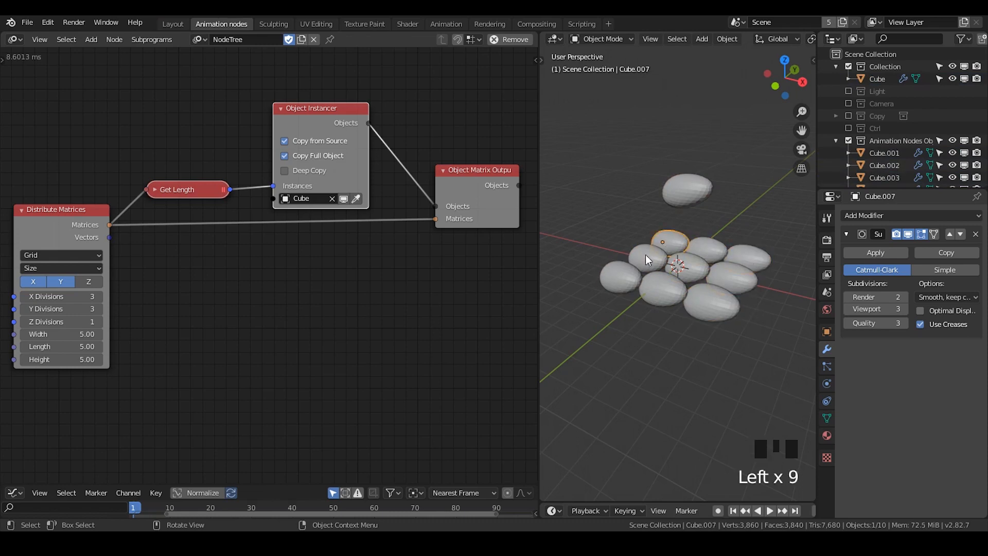
click(645, 255)
click(629, 277)
click(629, 277)
click(698, 296)
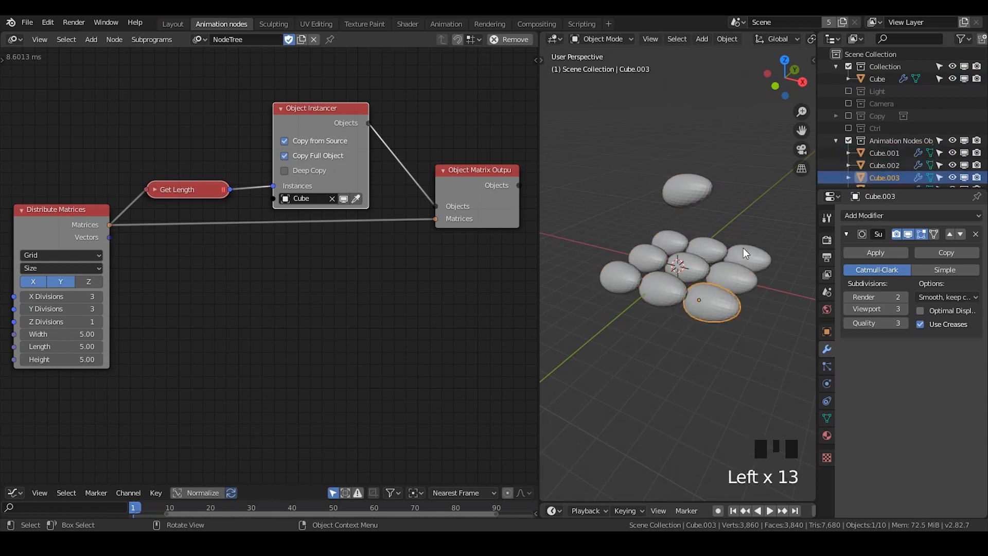
click(699, 198)
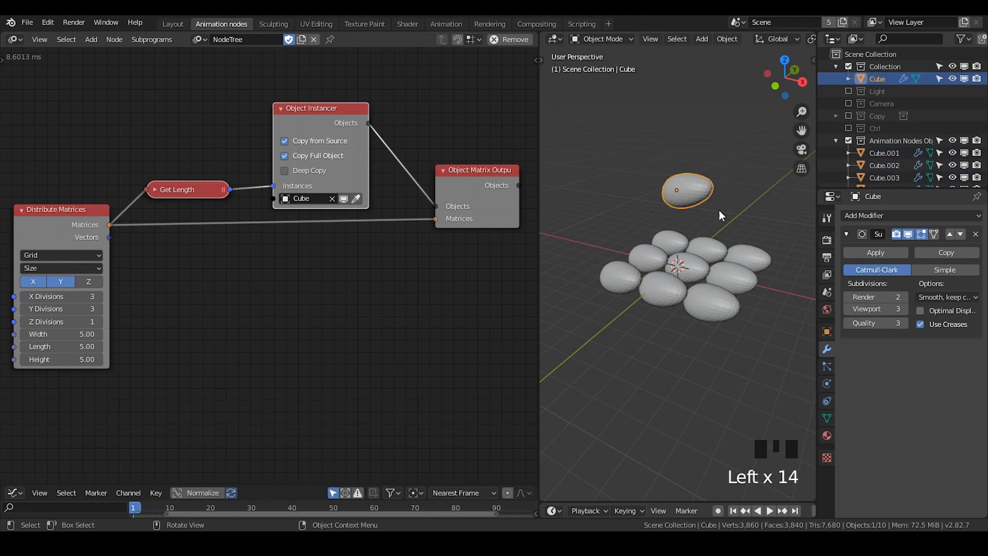
Show the source Cube's mesh data properties and select several instances to check which mesh datablock they use and its user count
click(828, 418)
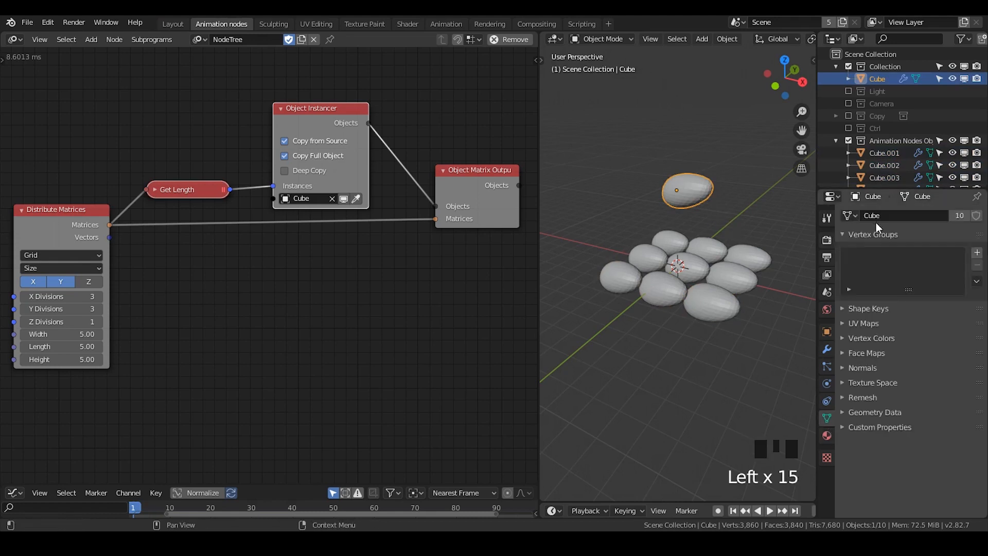
click(847, 235)
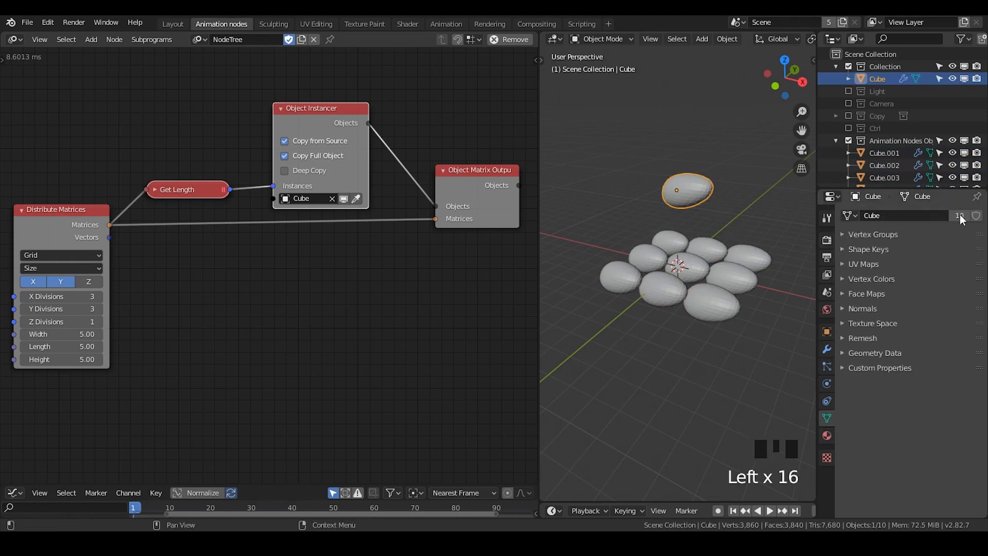
click(654, 248)
click(632, 280)
click(688, 296)
click(696, 297)
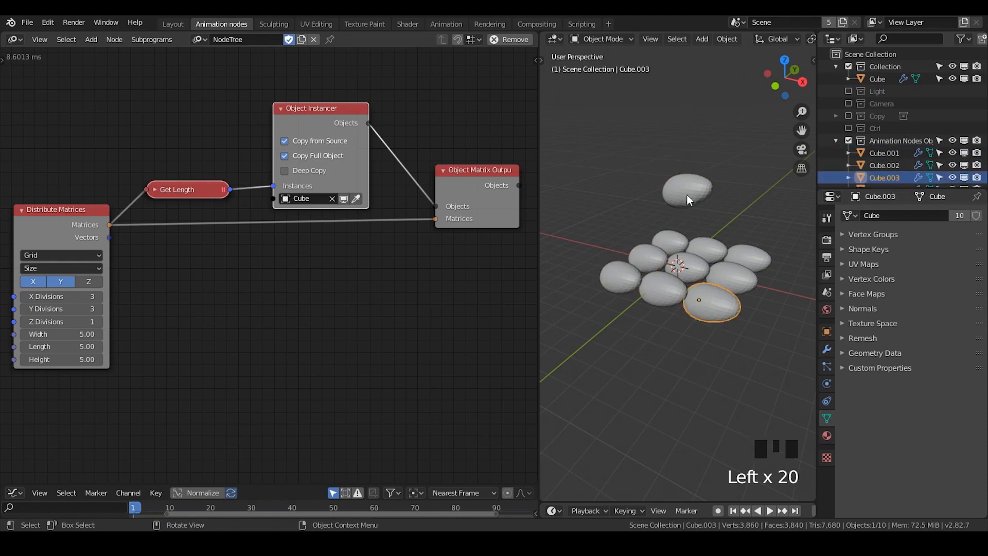
click(687, 195)
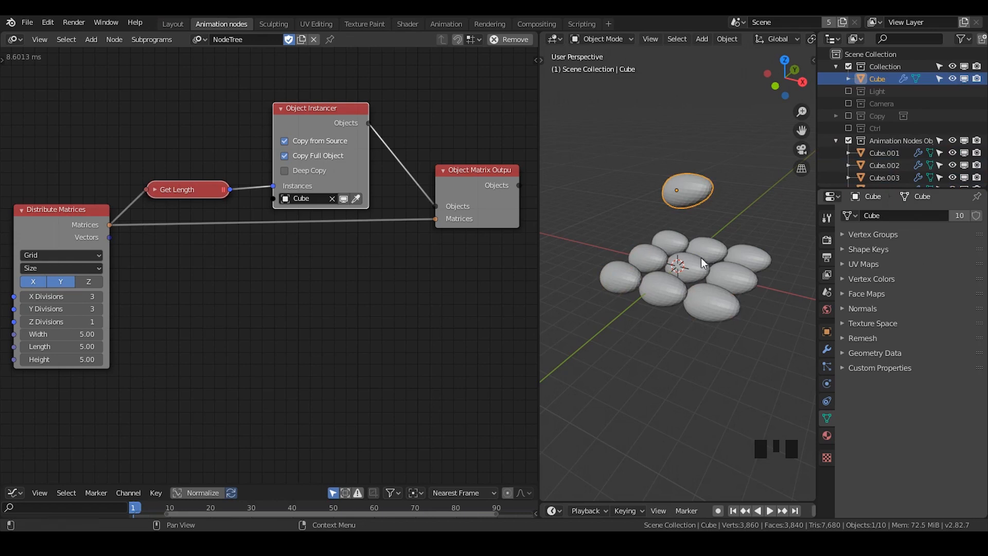
Select the instance Cube.001, move its selected corner vertex upward along Z in Edit Mode, and return to Object Mode
click(620, 276)
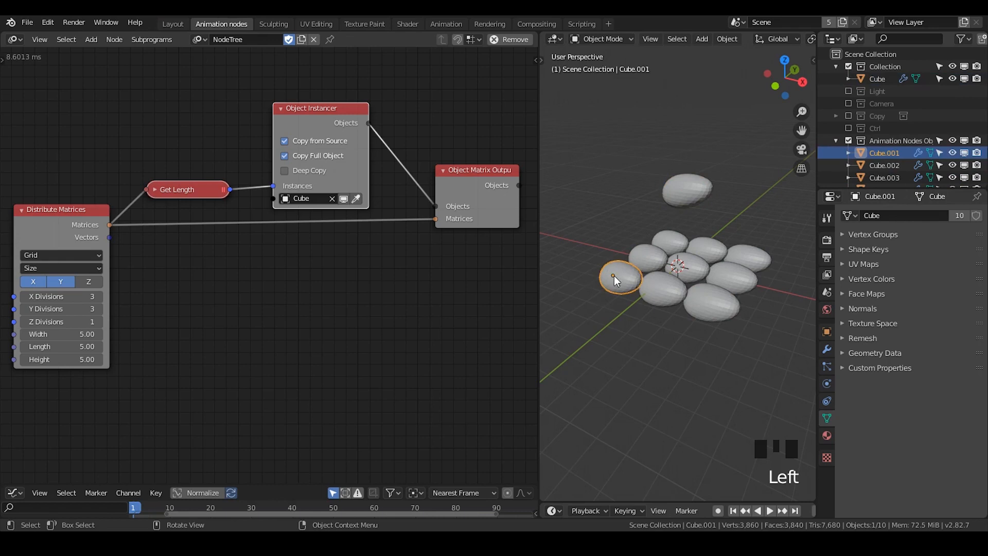
key(Tab)
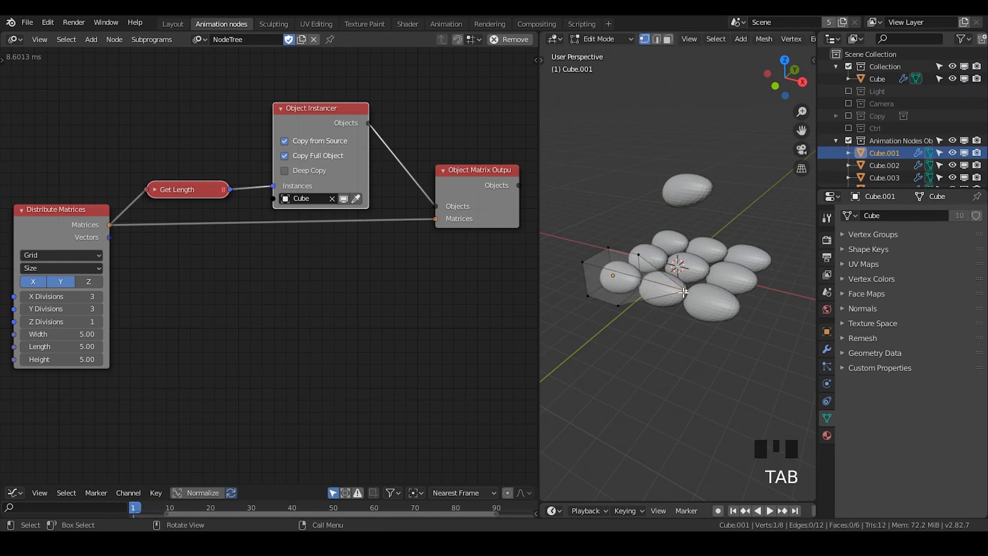
key(g)
key(z)
click(669, 220)
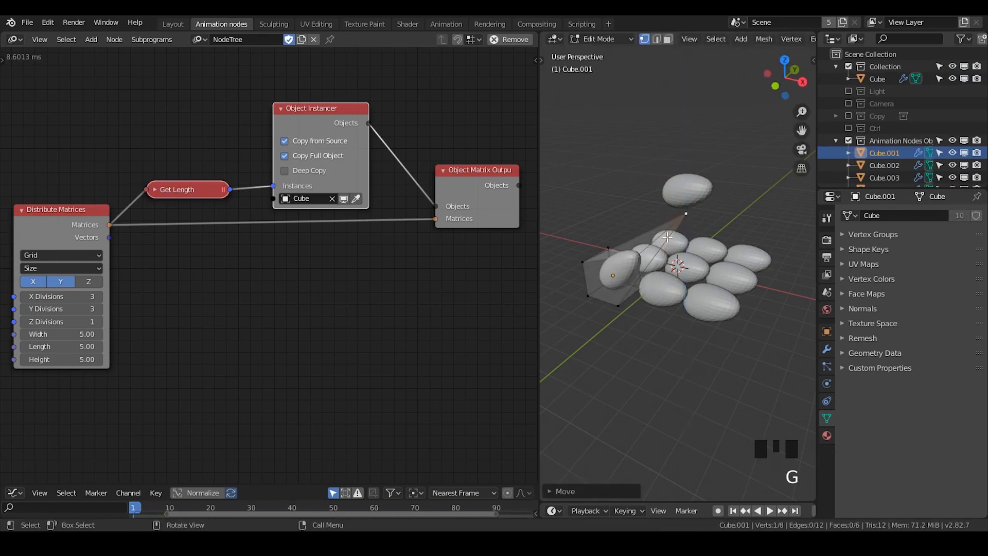
key(Tab)
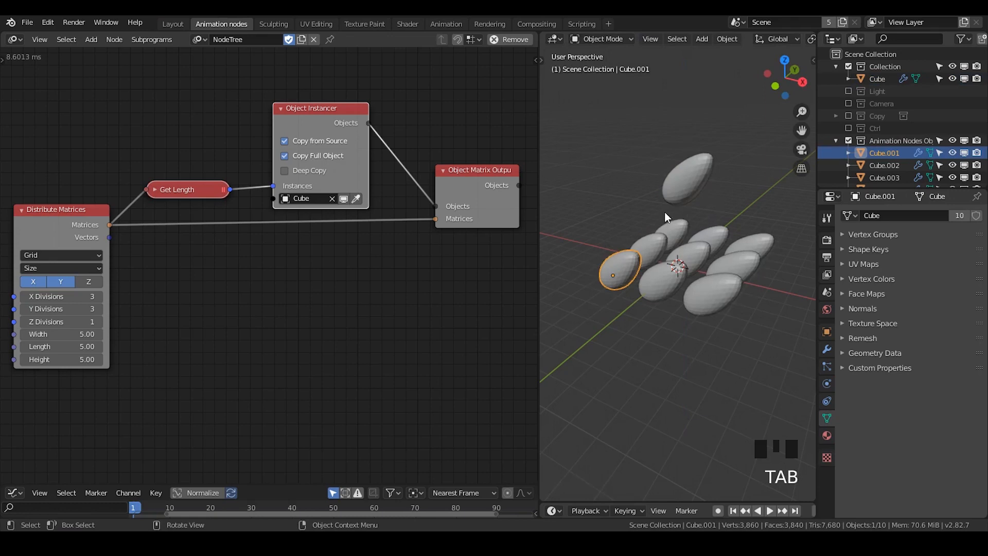
Select the source Cube and the instances in turn to compare their mesh datablock names after the instance edit
click(687, 174)
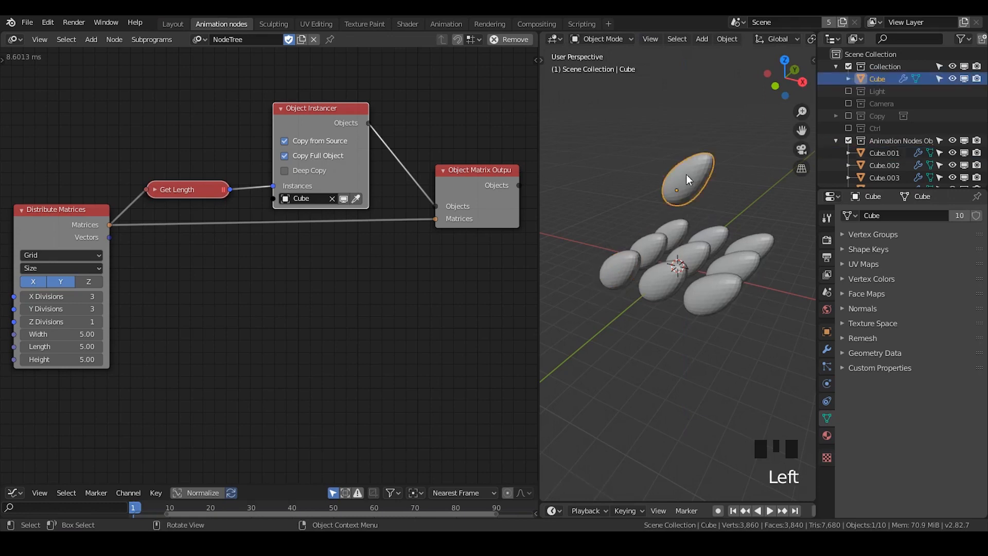
click(617, 276)
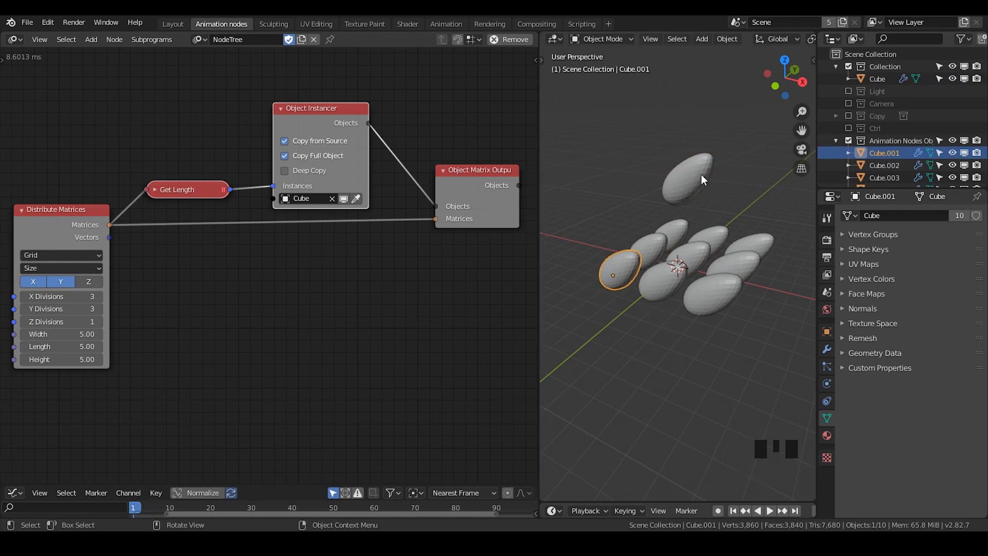
click(697, 162)
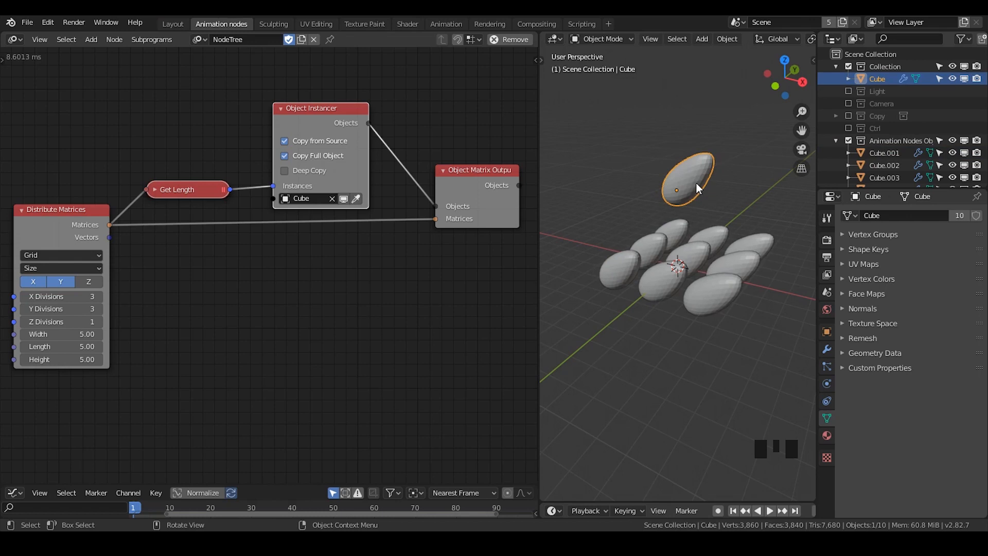
click(611, 282)
click(678, 181)
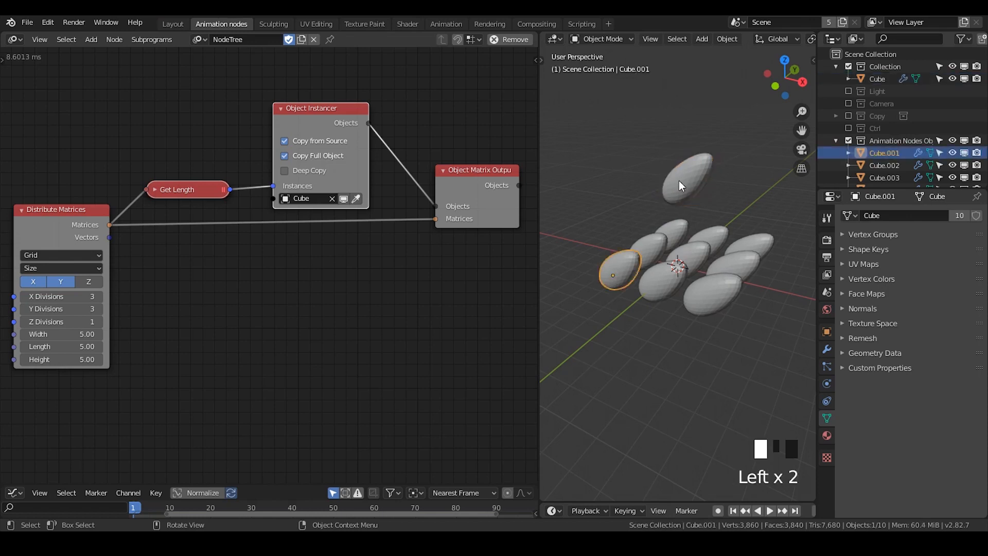
click(631, 264)
click(669, 276)
click(678, 254)
click(687, 271)
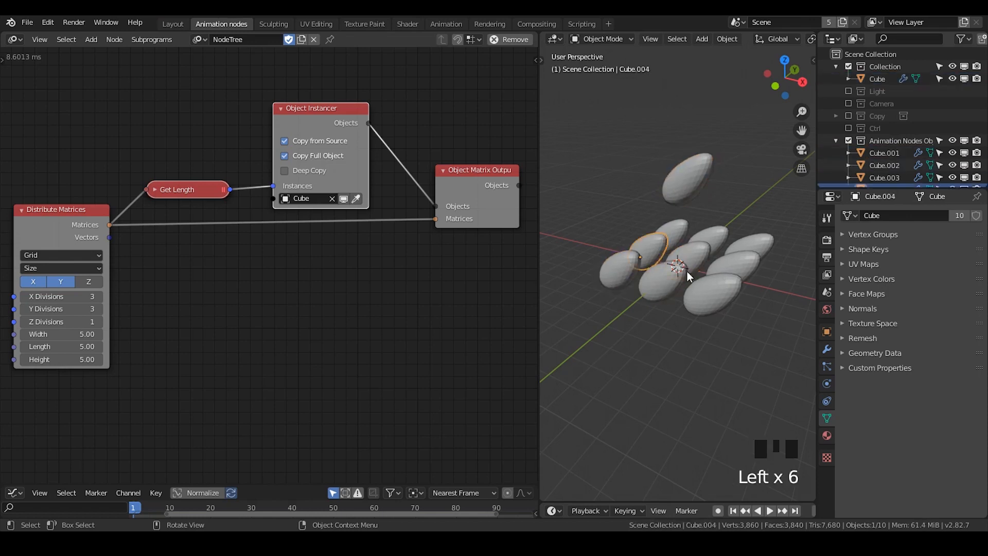
click(707, 291)
click(647, 277)
click(682, 284)
click(694, 259)
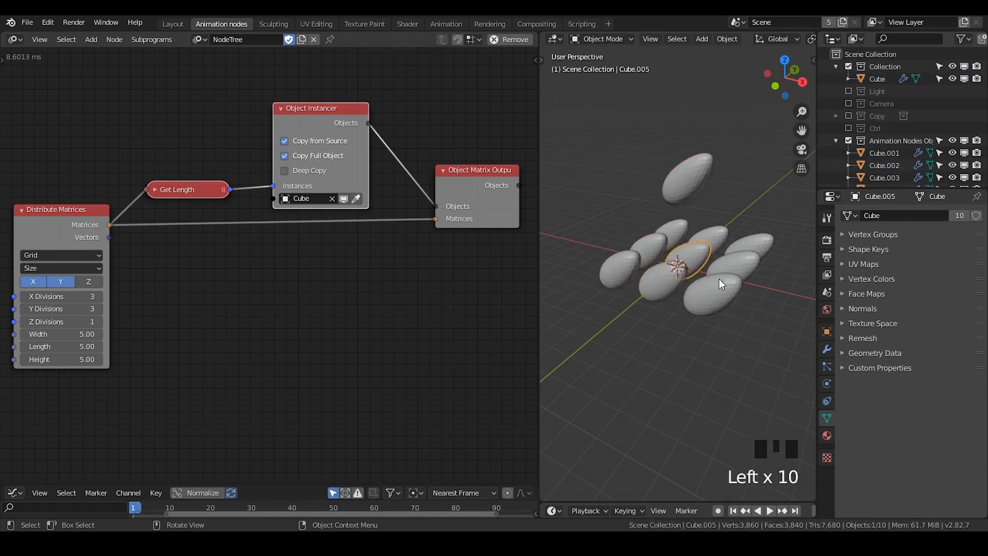
click(719, 281)
click(736, 257)
click(748, 238)
click(716, 234)
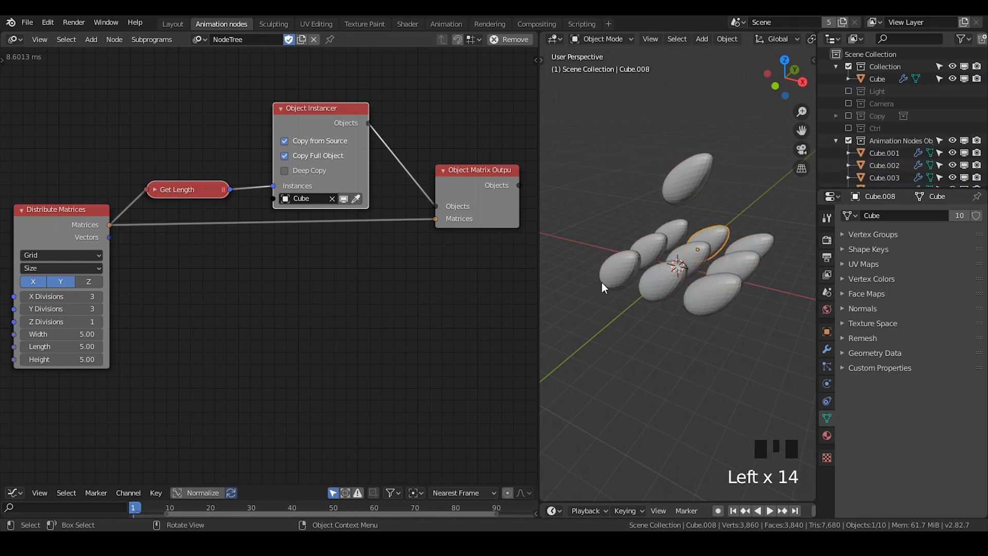
Enable Deep Copy on the Object Instancer and move the source Cube's selected corner vertex along negative X in Edit Mode, returning to Object Mode
click(301, 172)
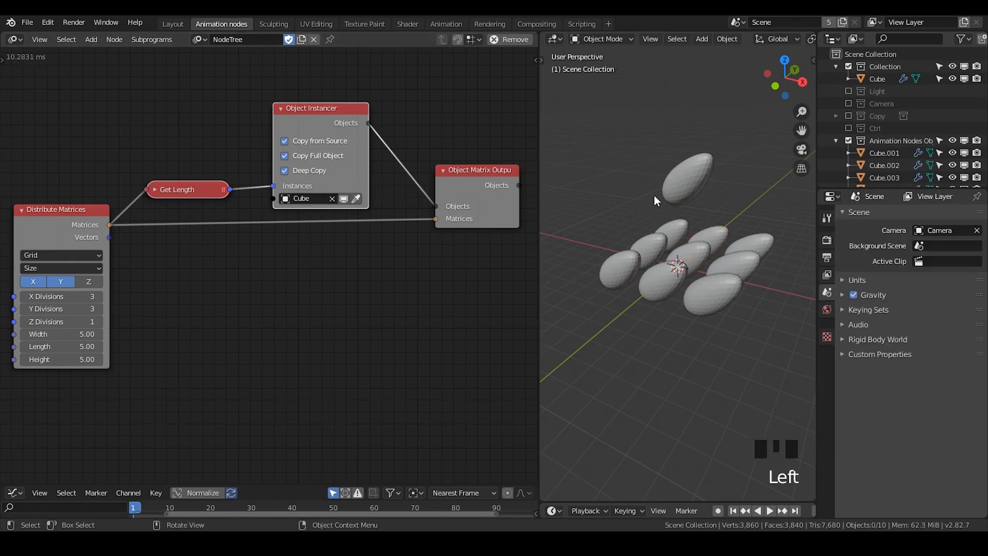
click(700, 181)
key(Tab)
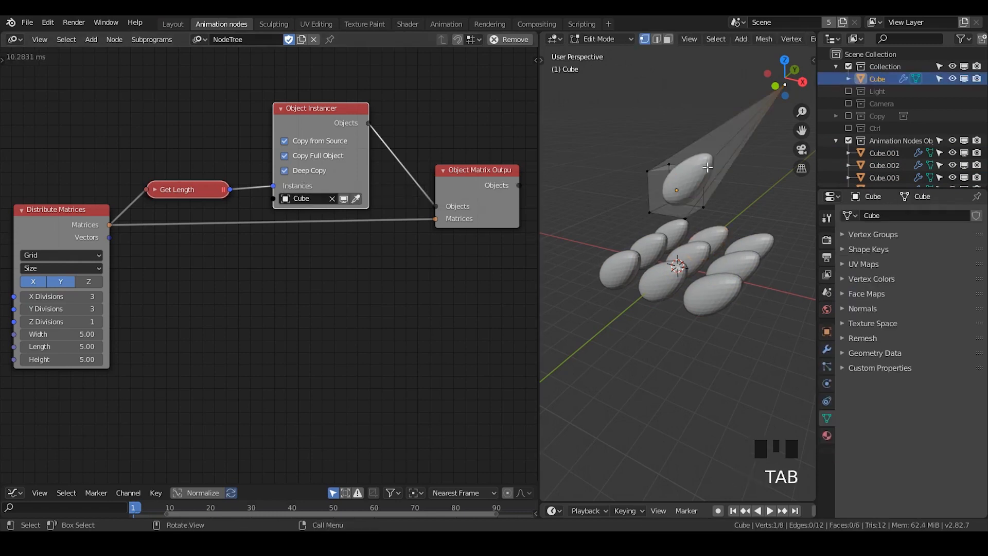
key(g)
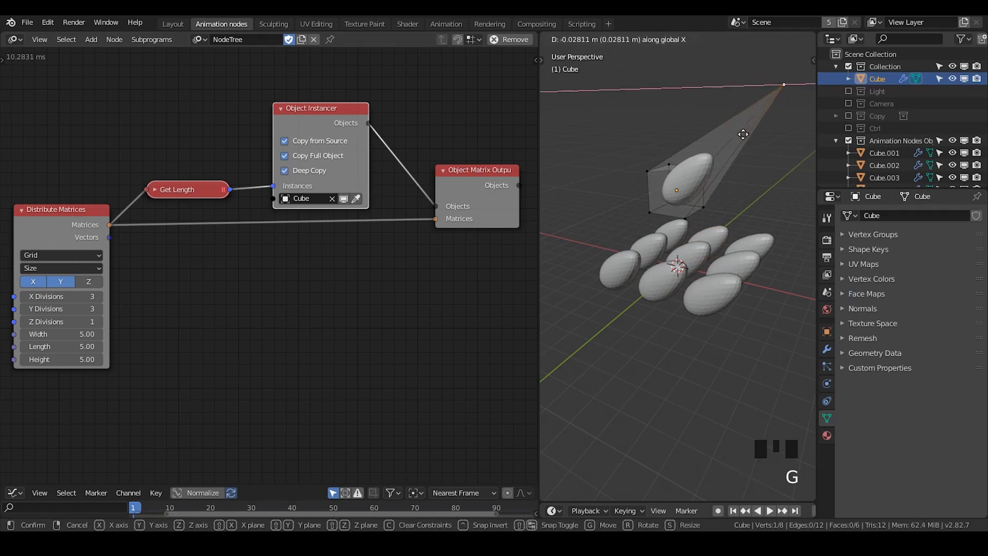
click(684, 126)
key(Tab)
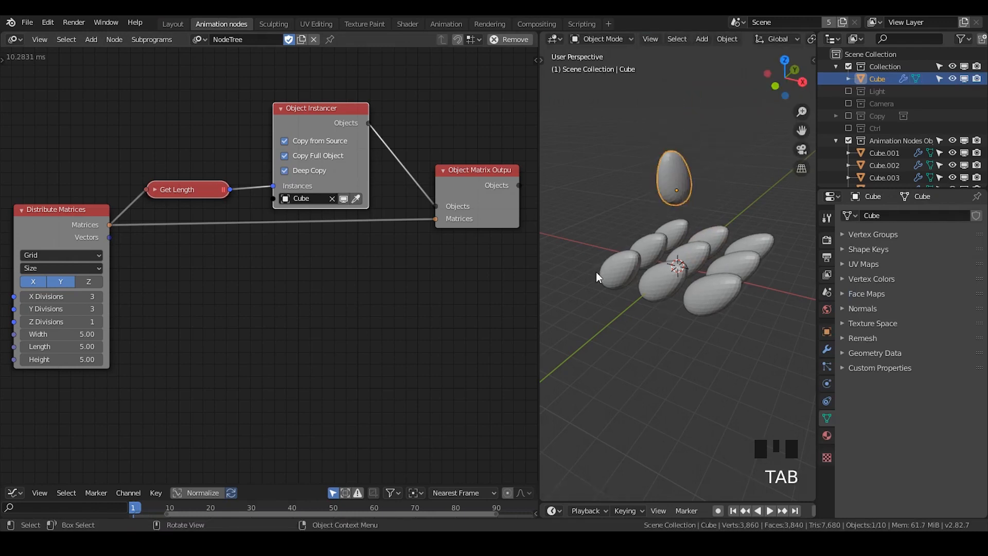
Inspect the mesh datablocks of Cube.008 and Cube.005, including Cube.005's UV Maps and Vertex Colors
click(697, 254)
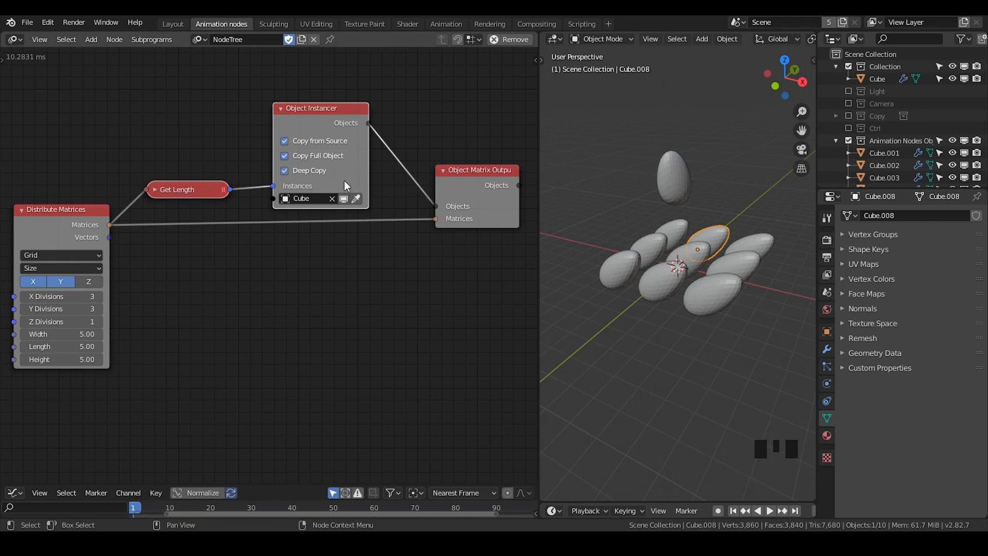
click(698, 261)
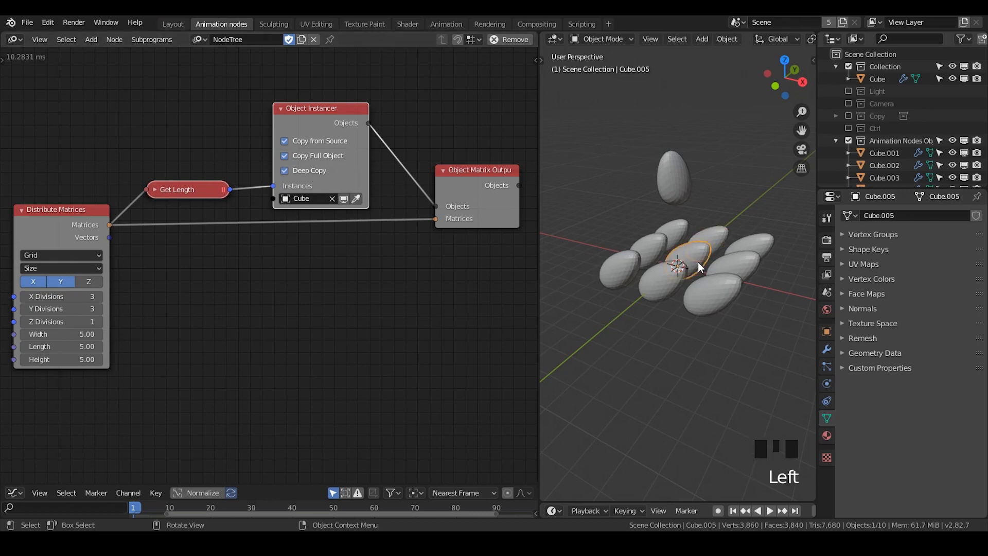
click(823, 419)
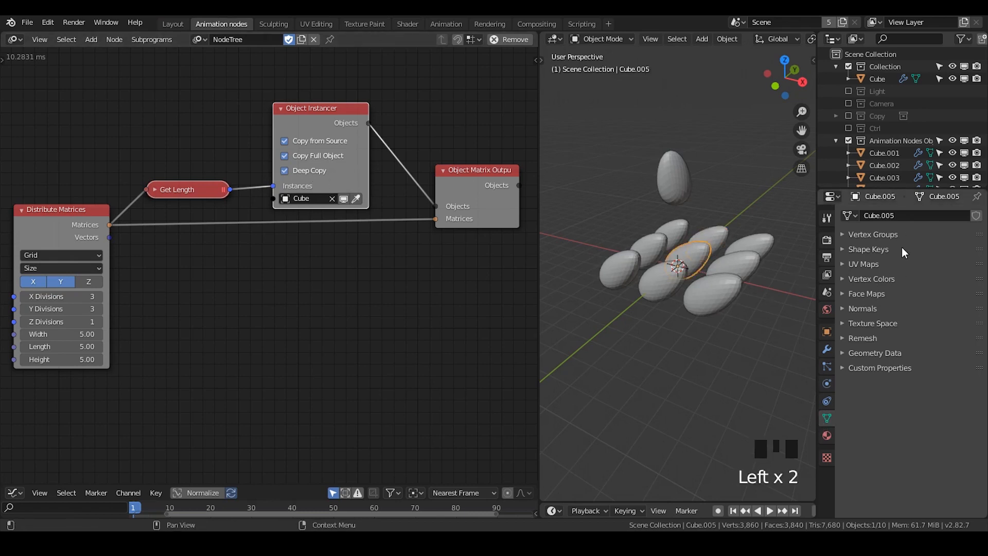
click(870, 261)
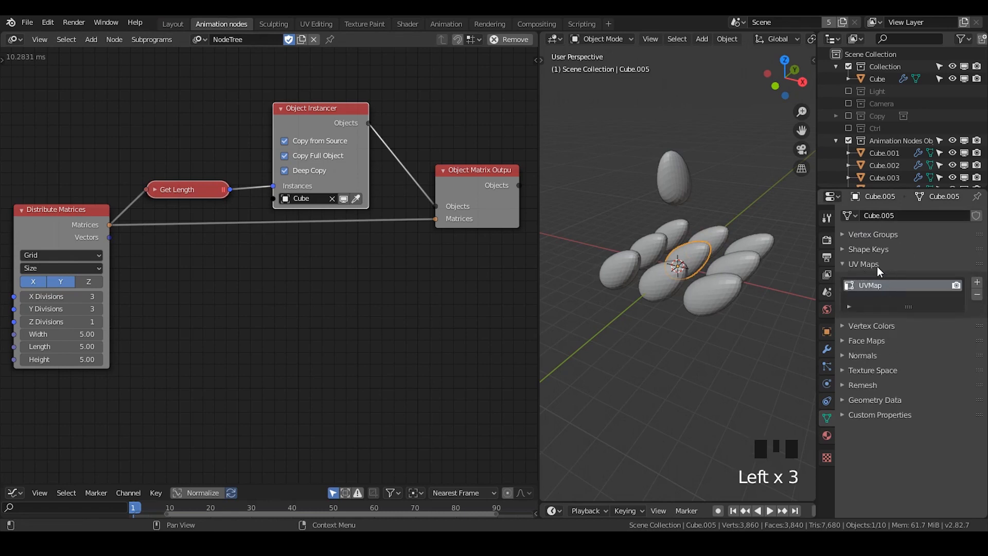
click(877, 266)
click(901, 278)
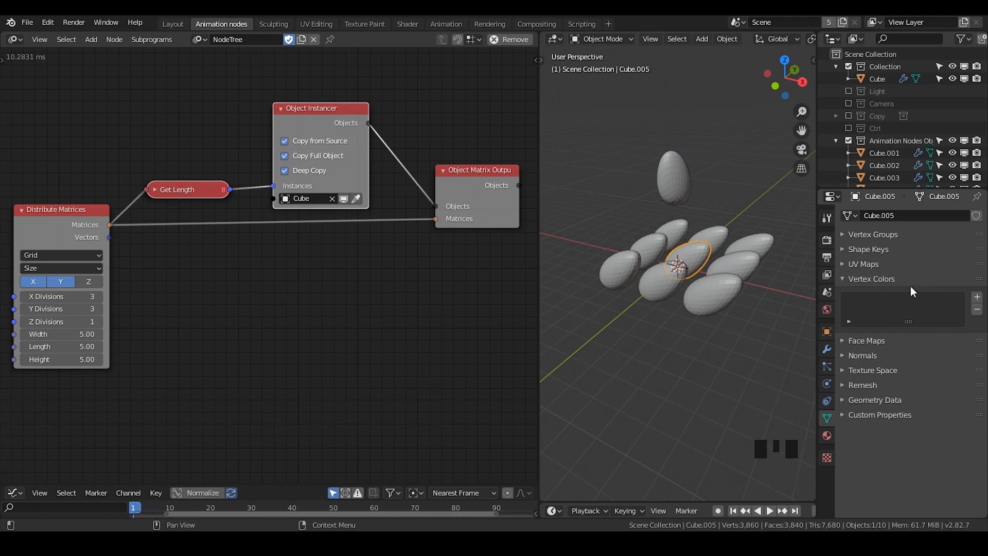
Turn off Deep Copy on the Object Instancer and move the Object Matrix Output node slightly closer to it
click(323, 172)
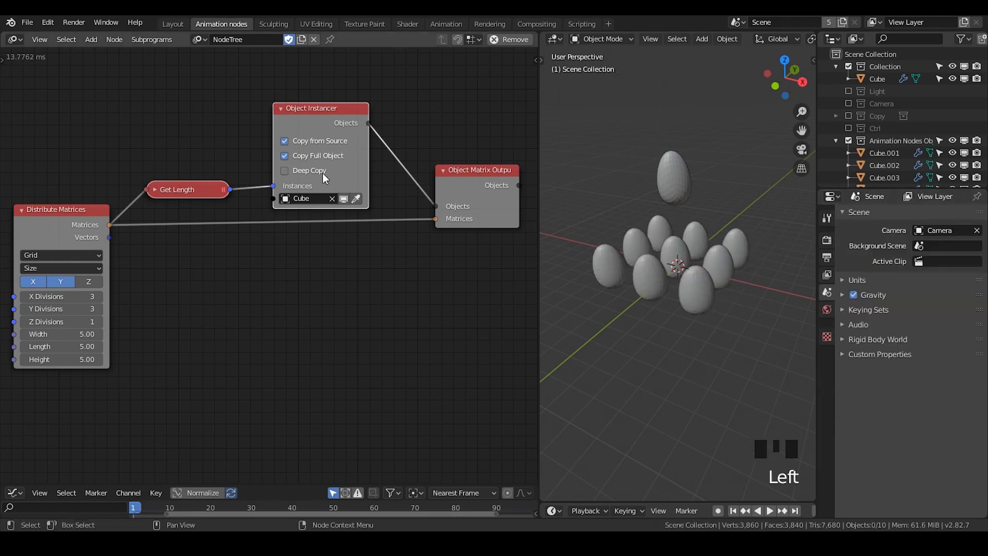
click(444, 182)
drag(444, 182, 418, 183)
Add the Set random Color subprogram beside the Object Matrix Output node and link that node's Objects output to its Object List input
middle_drag(503, 233, 395, 231)
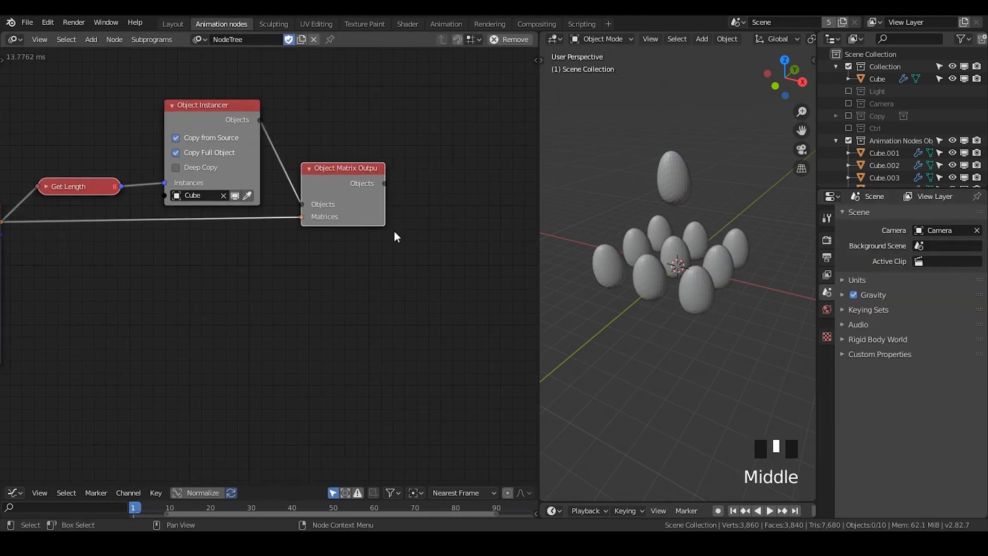
key(ctrl+a)
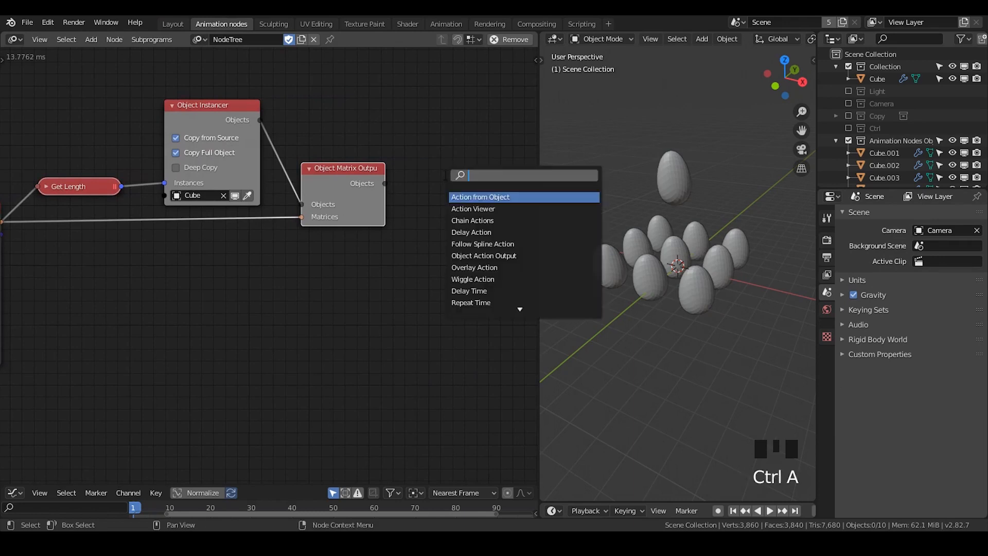
text(random)
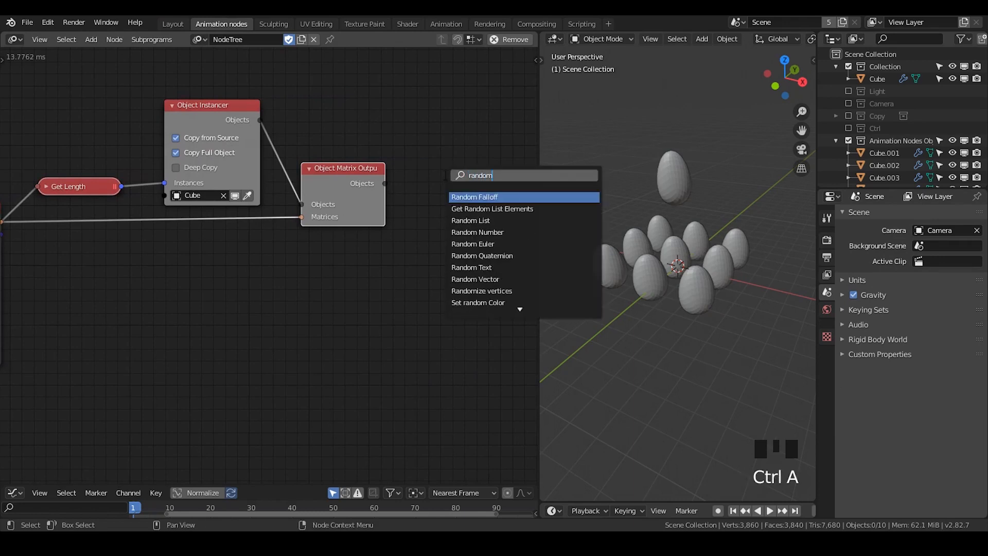
click(478, 303)
click(436, 170)
drag(386, 183, 434, 228)
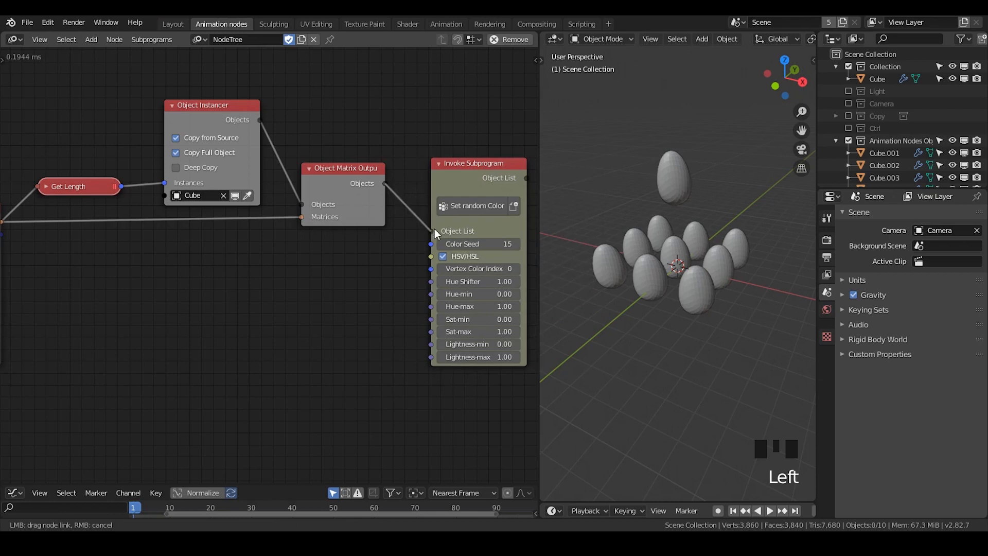
click(451, 181)
Select the source Cube to show its mesh data and Vertex Colors, and delete the Set random Color subprogram node
click(675, 178)
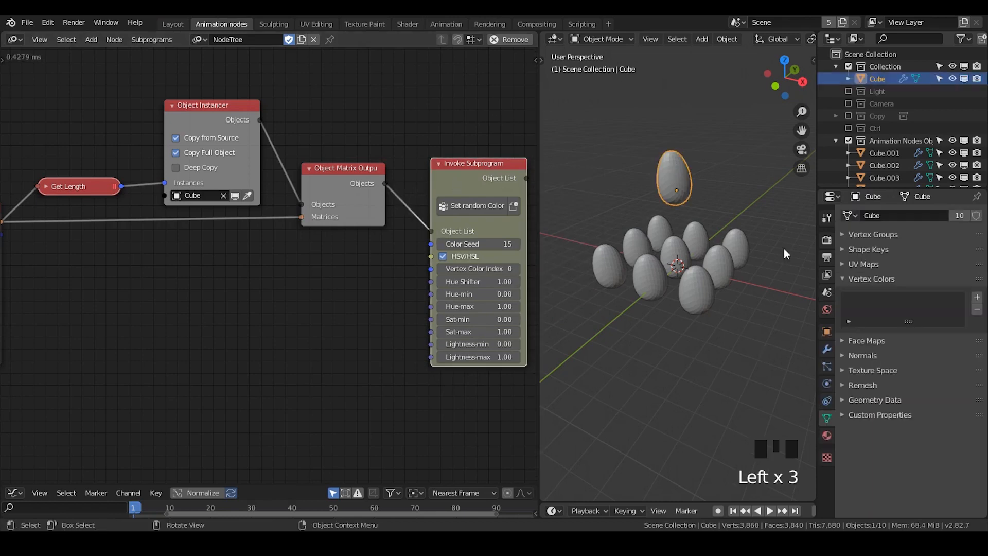
click(447, 177)
drag(457, 187, 441, 174)
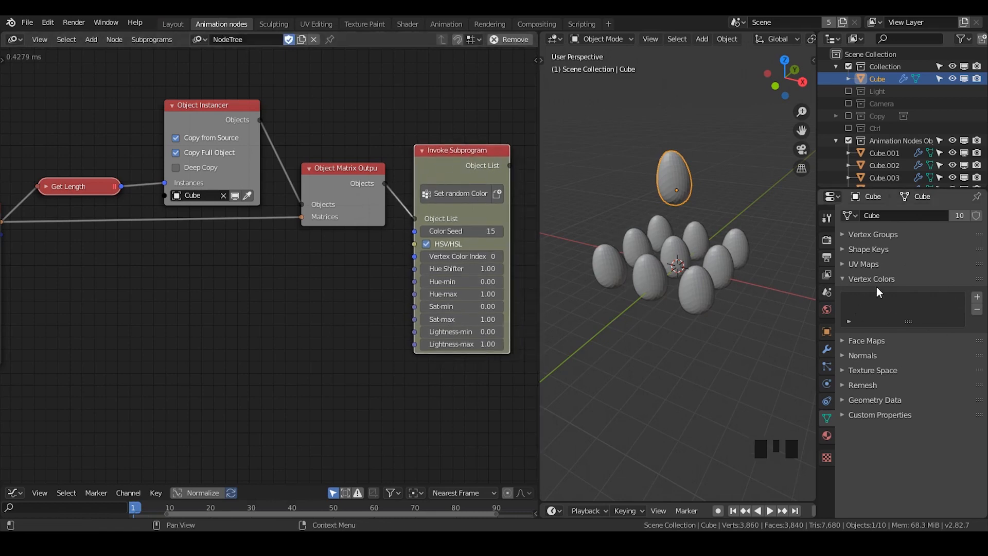
click(475, 159)
key(x)
Enable Deep Copy on the Object Instancer and switch Copy Full Object off and on to compare the instances, leaving both options enabled
middle_drag(231, 256, 301, 237)
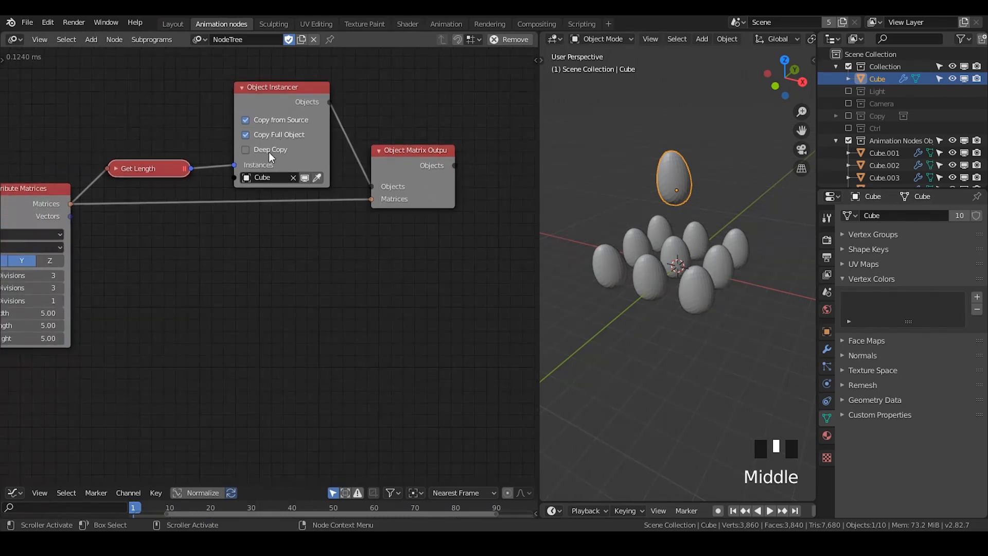
click(246, 149)
click(276, 136)
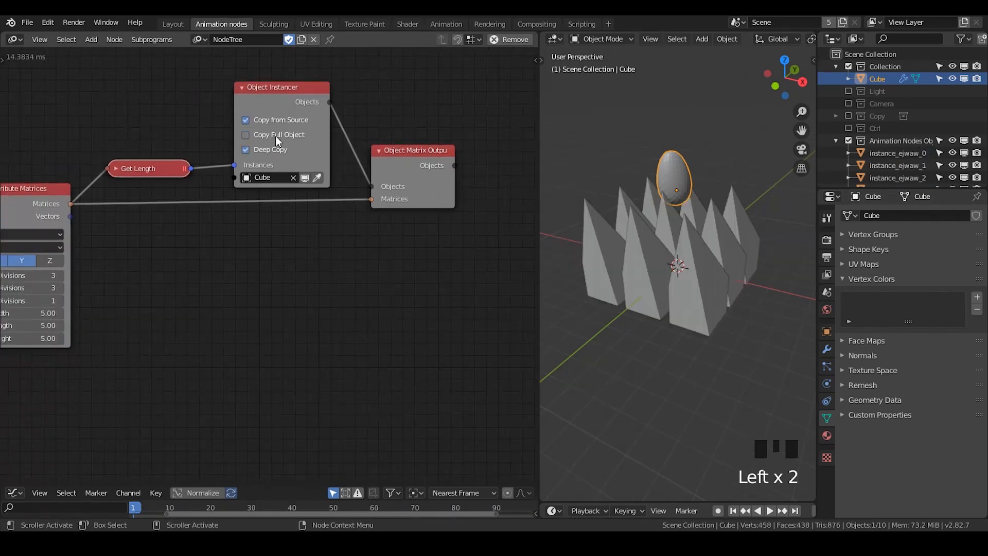
click(275, 144)
click(274, 149)
click(274, 135)
click(275, 137)
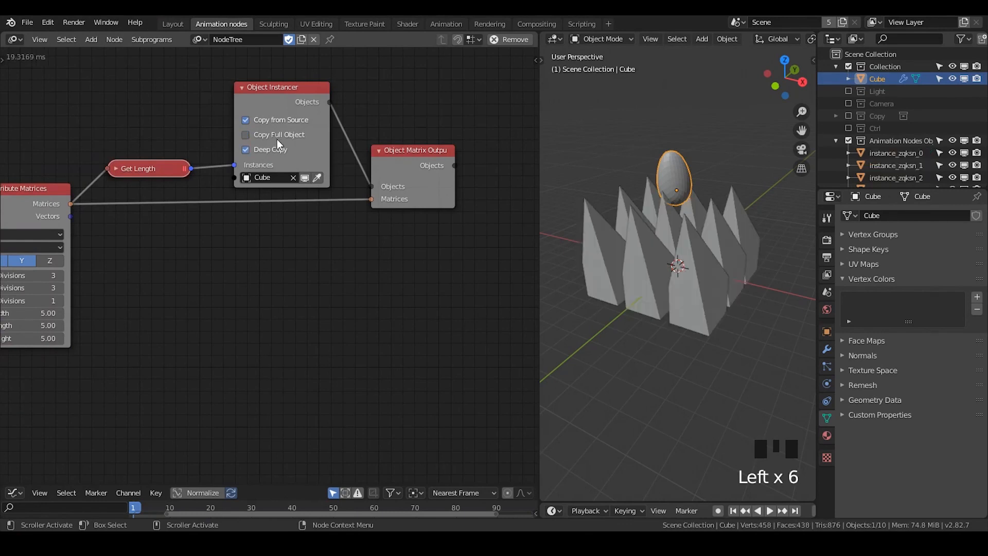
click(278, 141)
click(279, 144)
click(281, 149)
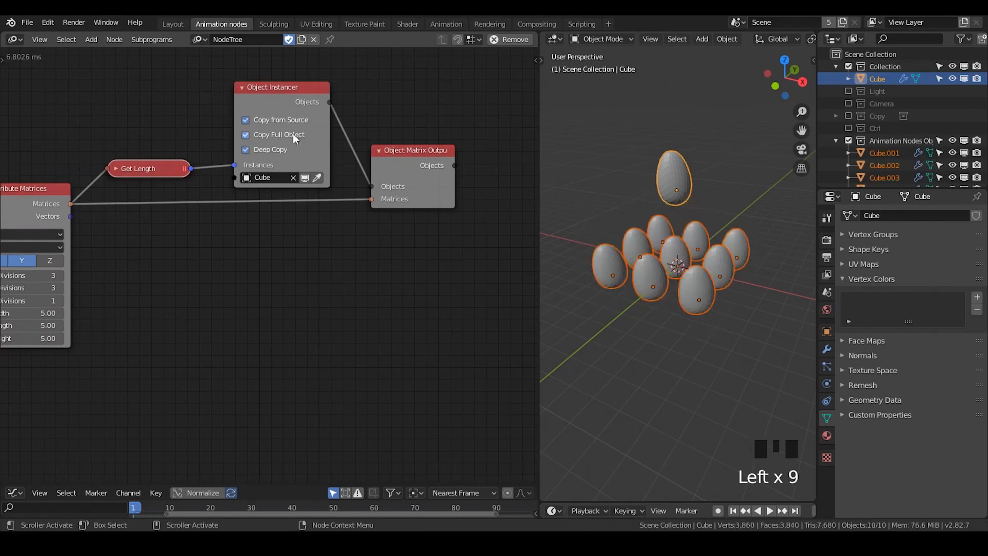
drag(434, 176, 422, 182)
Turn off Copy from Source on the Object Instancer and choose Mesh as the object type
middle_drag(381, 151, 417, 146)
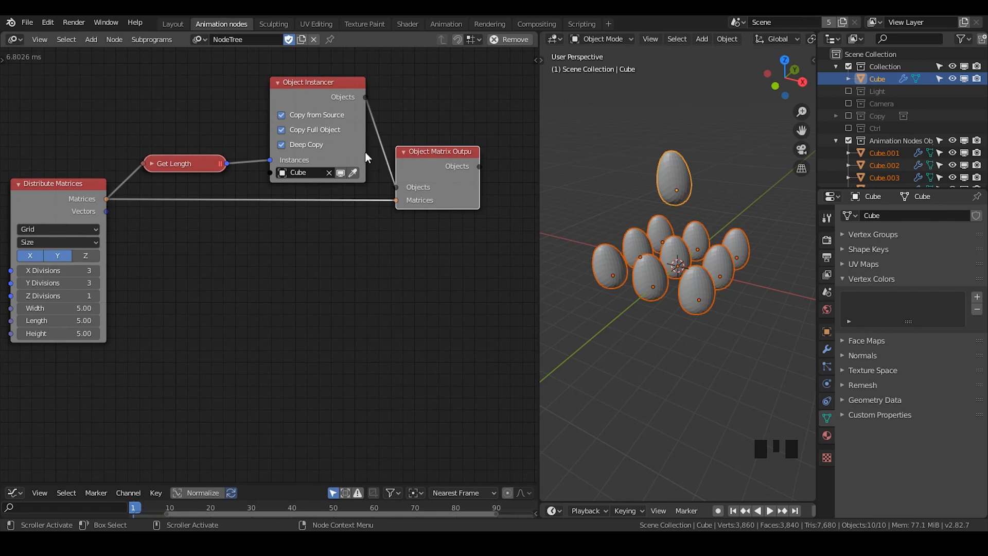
click(279, 117)
click(307, 128)
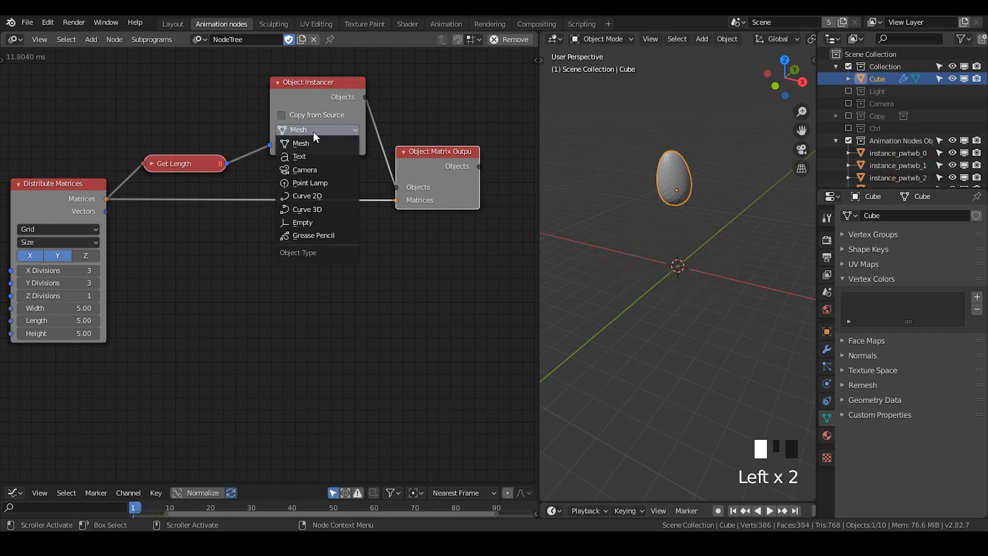
click(304, 144)
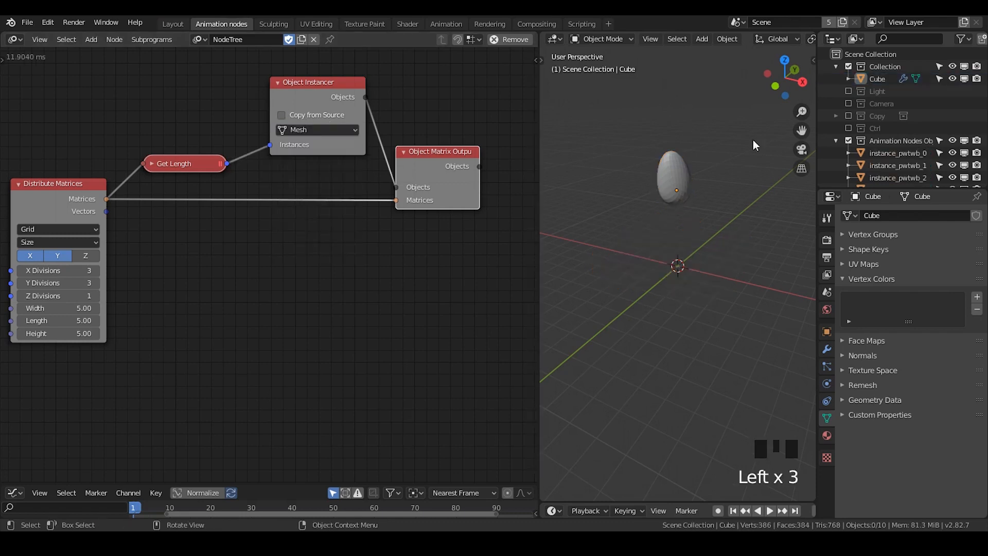
Hide the source Cube, enlarge the Outliner, and inspect the mesh data of the second and third generated instances
click(952, 78)
click(899, 165)
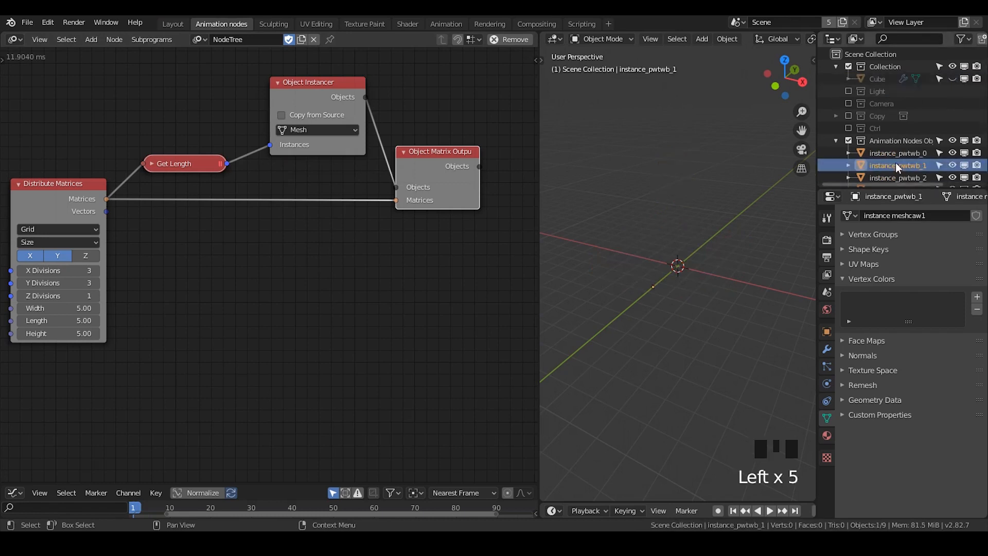
click(894, 168)
click(892, 178)
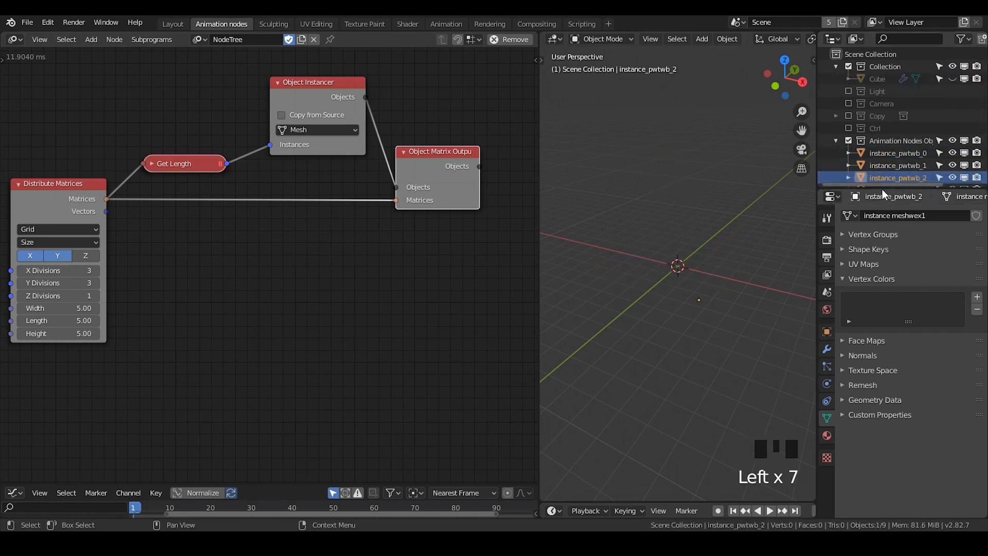
drag(883, 190, 883, 228)
Inspect the mesh data of the first and third instances and reselect Mesh as the Object Instancer's object type
drag(316, 100, 310, 122)
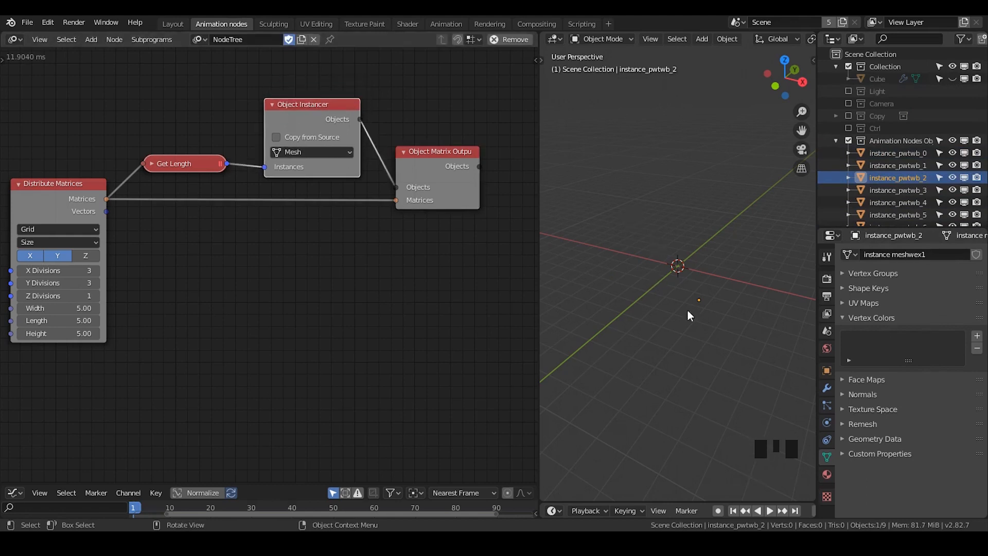
click(913, 156)
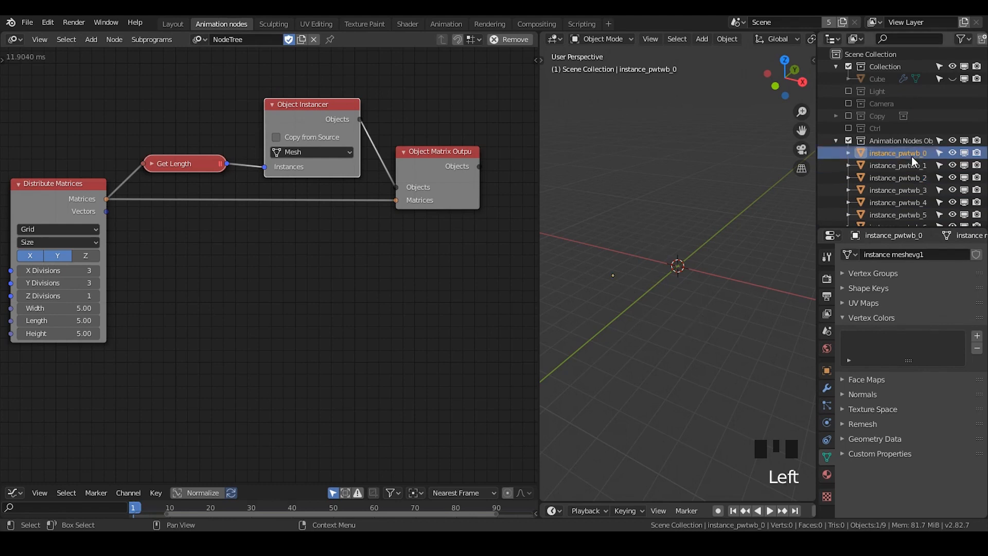
click(904, 175)
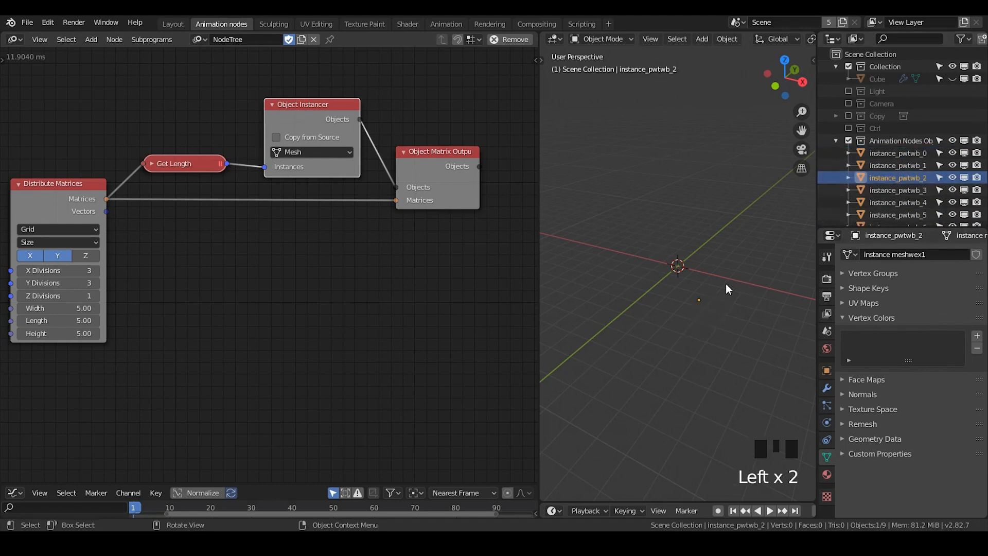
drag(726, 283, 655, 346)
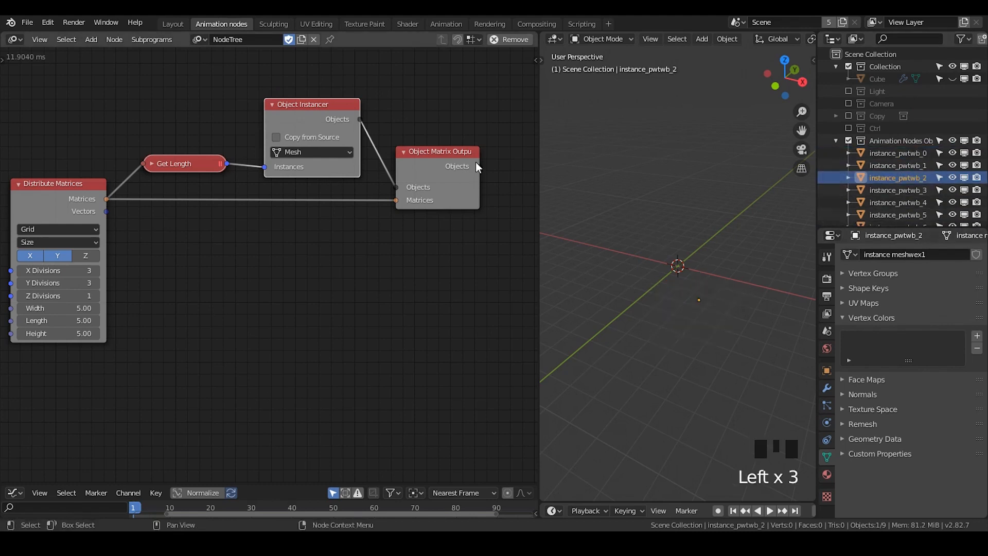
drag(743, 273, 672, 346)
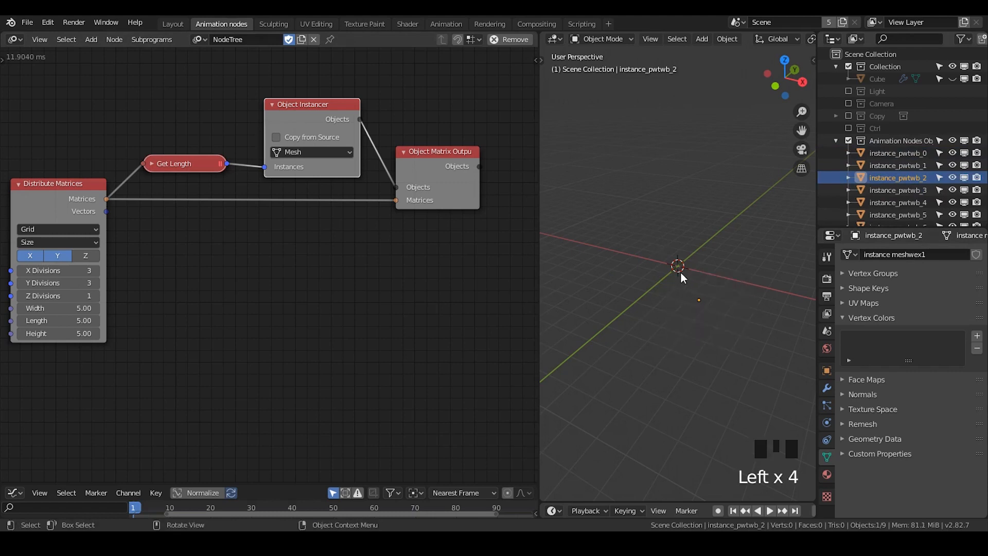
click(303, 155)
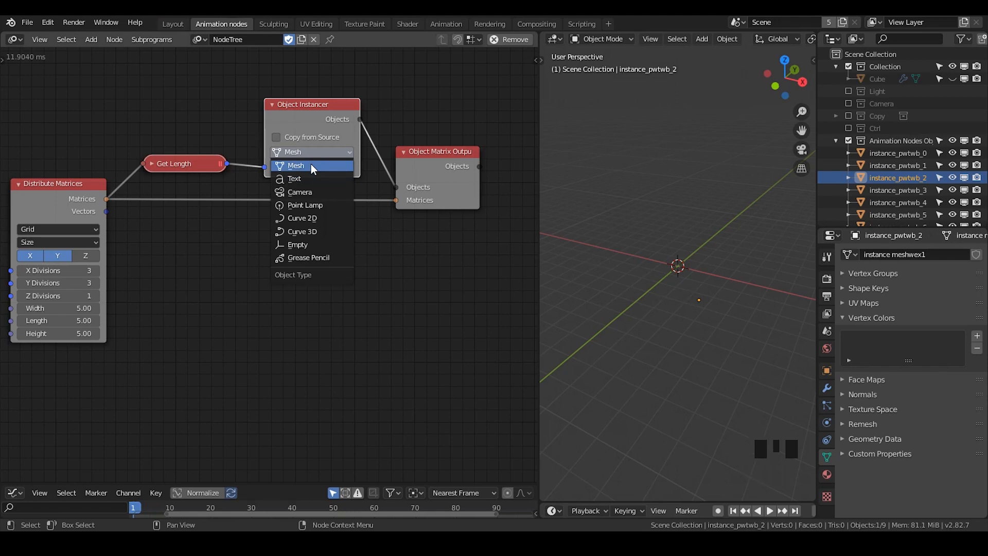
click(311, 165)
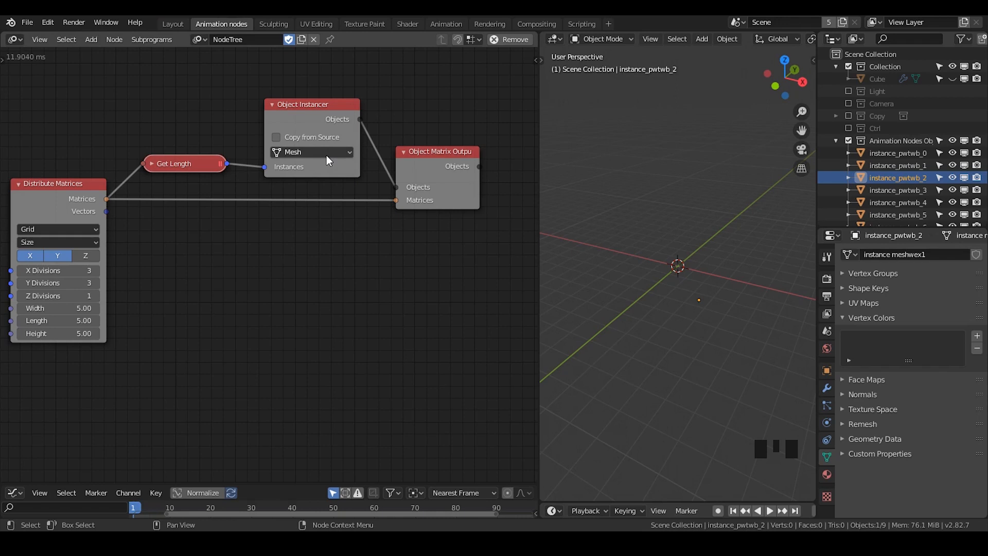
Compare the mesh datablocks of the first, third and fifth generated instances
click(914, 154)
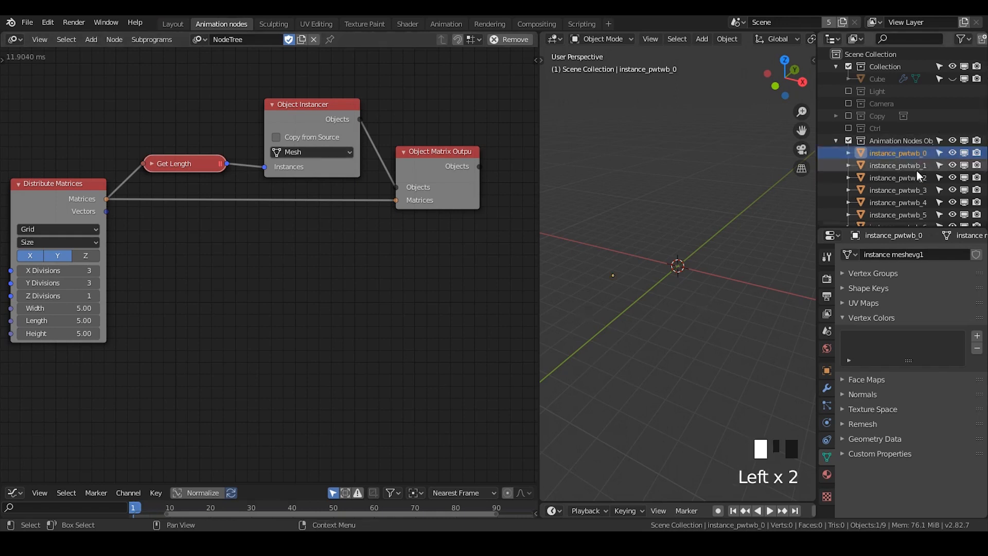
click(916, 175)
click(917, 202)
click(900, 178)
click(898, 178)
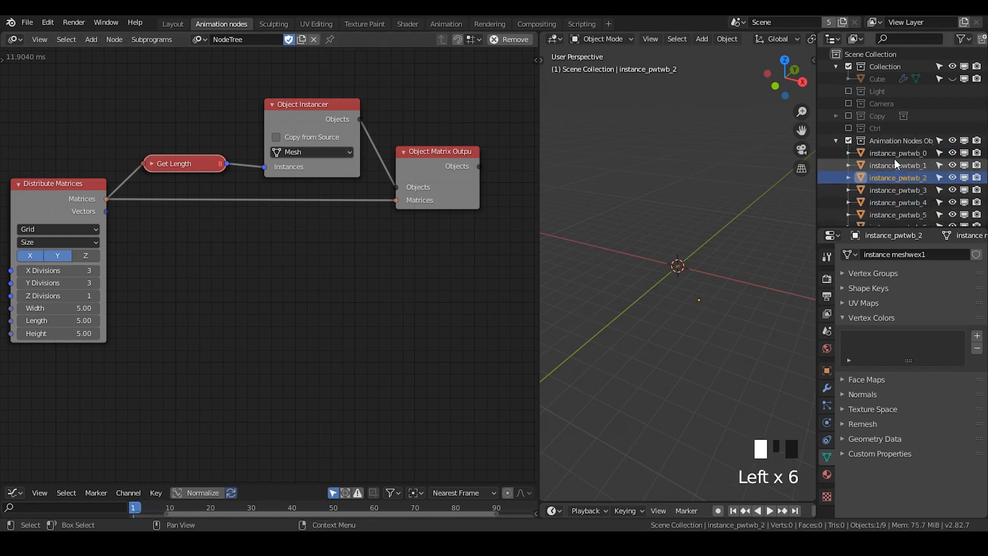
click(896, 153)
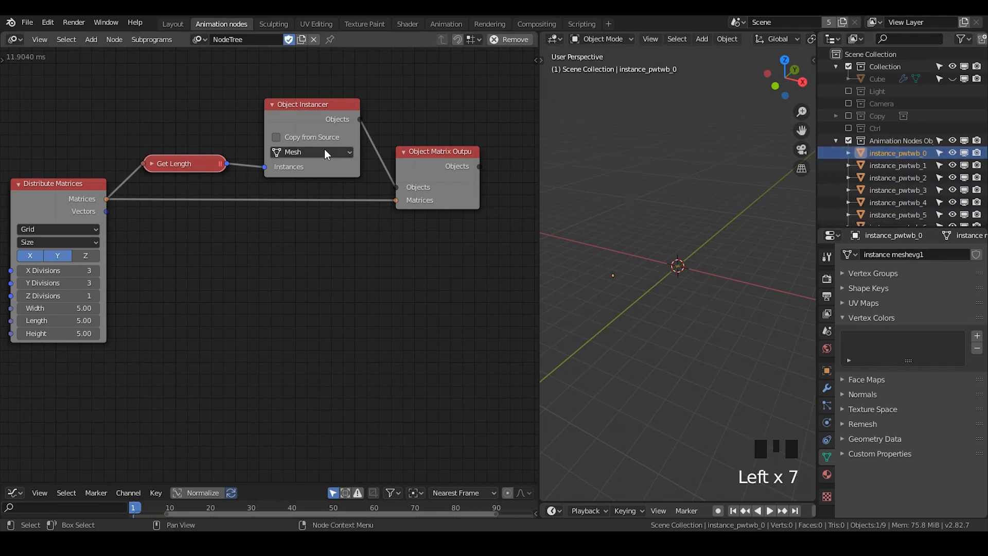
Re-enable Copy from Source on the Object Instancer and switch Copy Full Object and Deep Copy off and back on
click(276, 137)
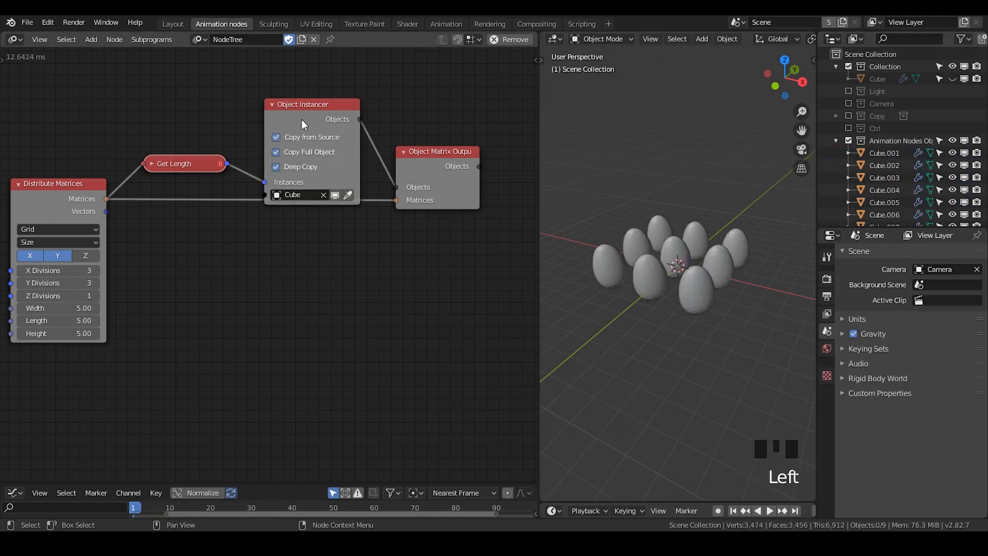
drag(302, 119, 303, 95)
click(280, 128)
click(283, 143)
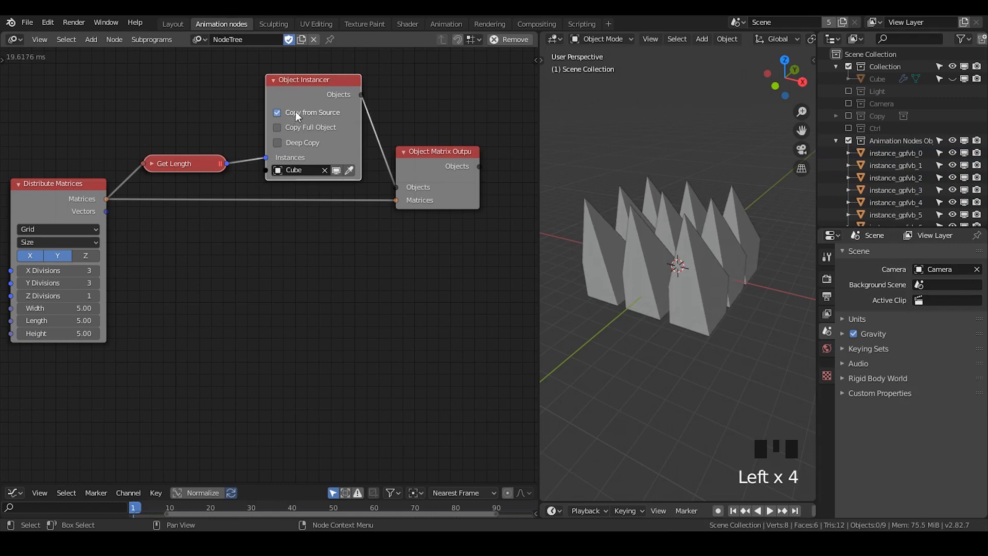
click(334, 94)
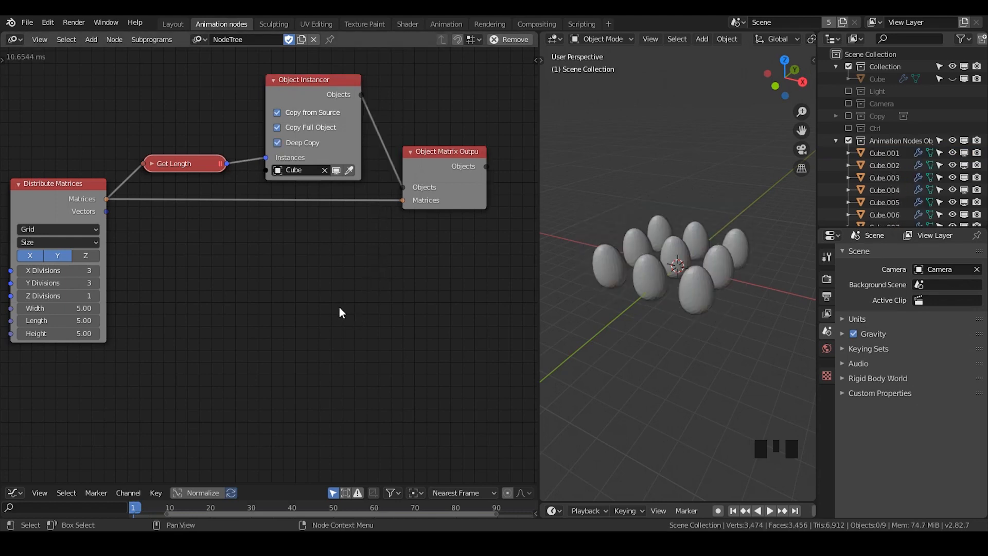
Select the middle instance to view its mesh data and toggle Deep Copy on the Object Instancer
middle_drag(333, 303, 343, 314)
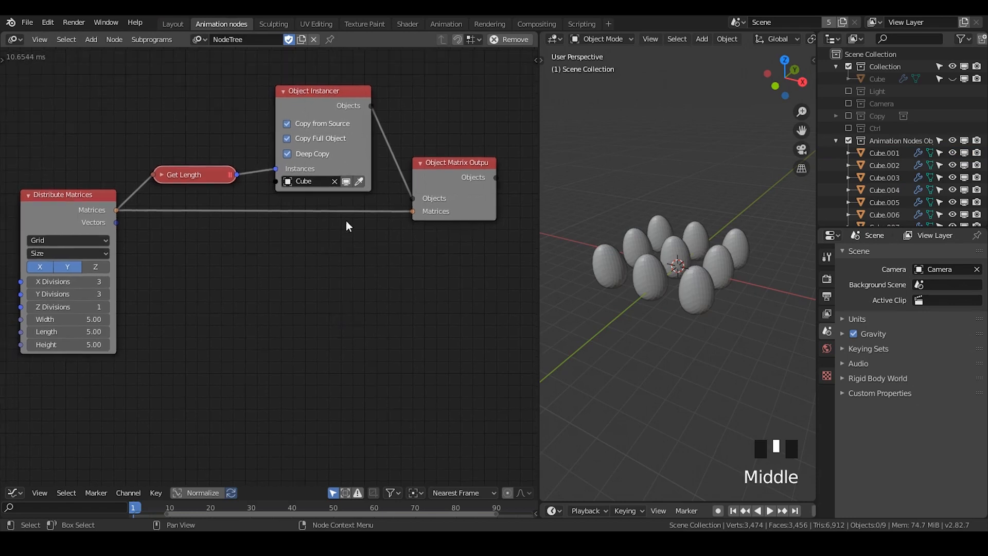
drag(323, 104, 326, 104)
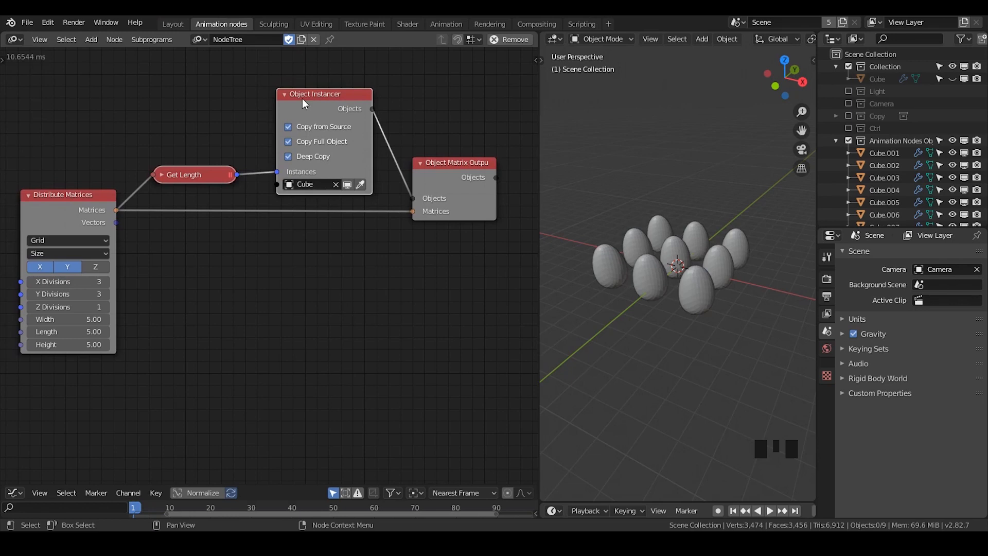
click(667, 256)
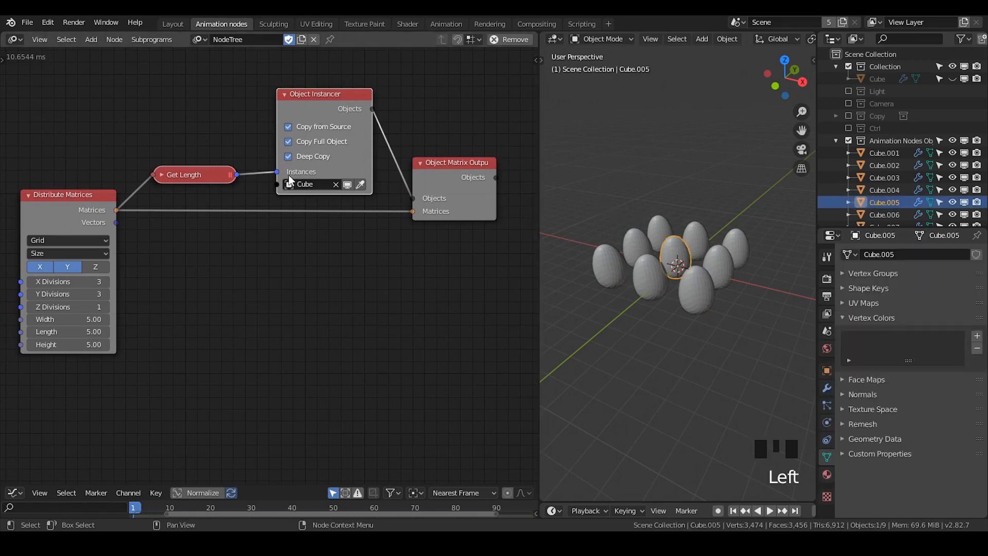
click(315, 162)
click(313, 158)
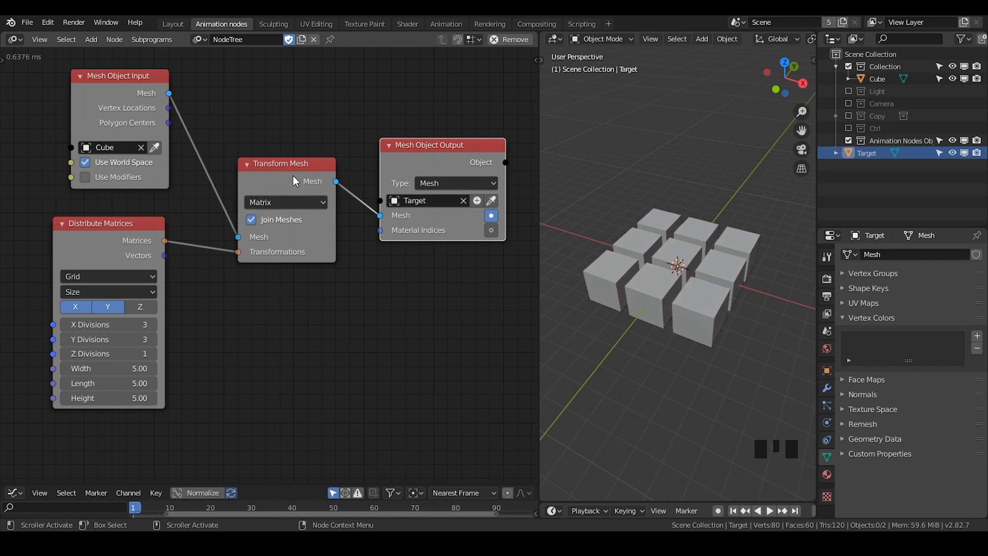
Exclude Collection from the view layer, and hide and re-show the Target object to examine the joined output mesh
click(447, 155)
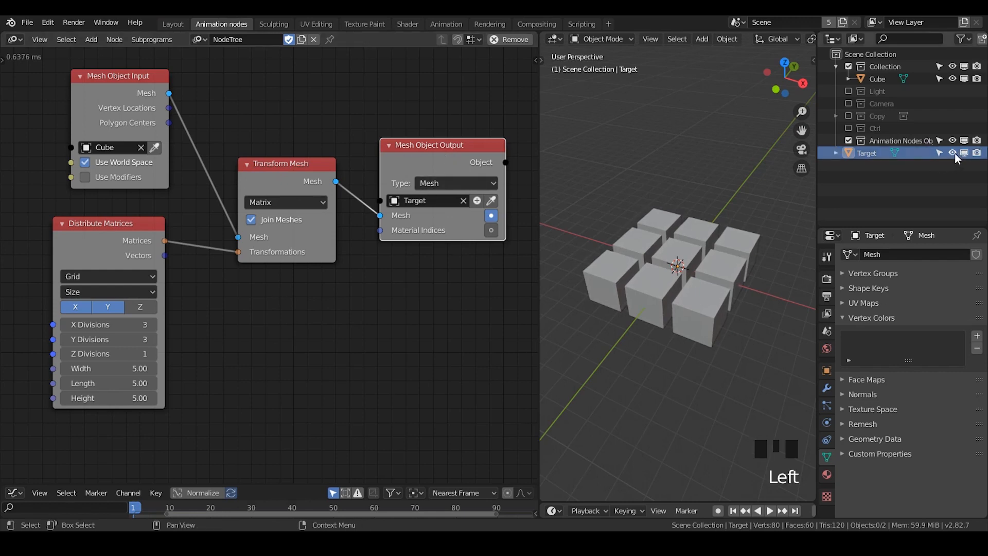
click(872, 152)
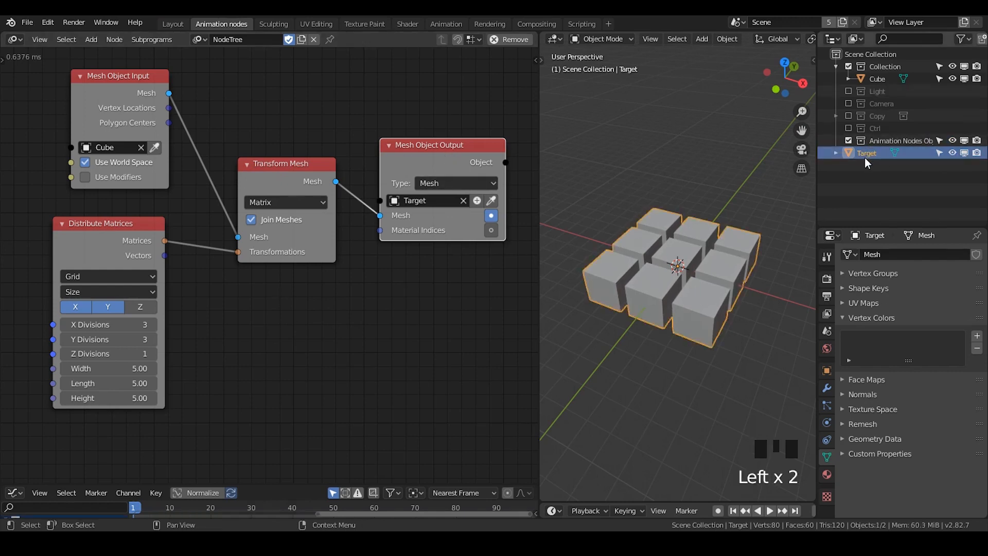
click(849, 66)
click(866, 142)
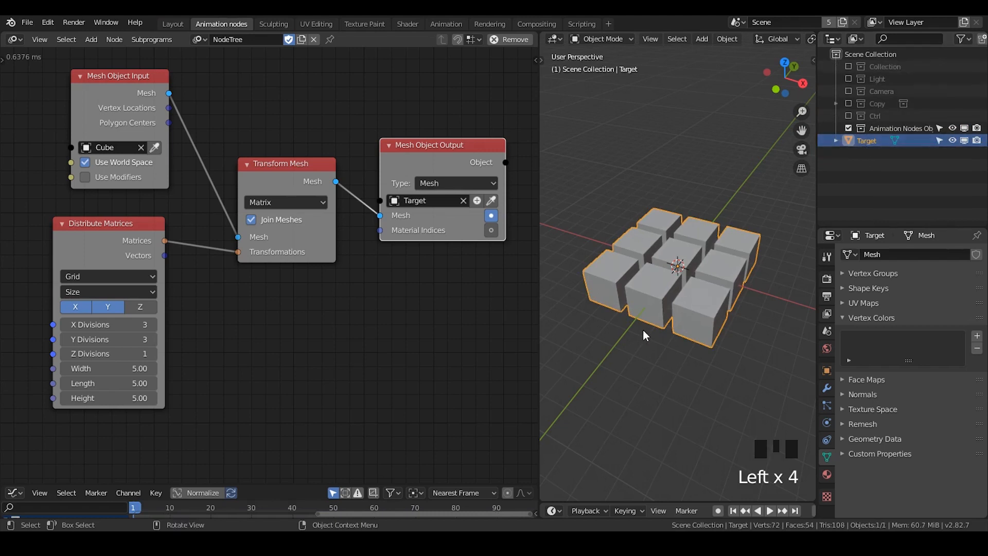
click(953, 141)
click(953, 141)
click(870, 141)
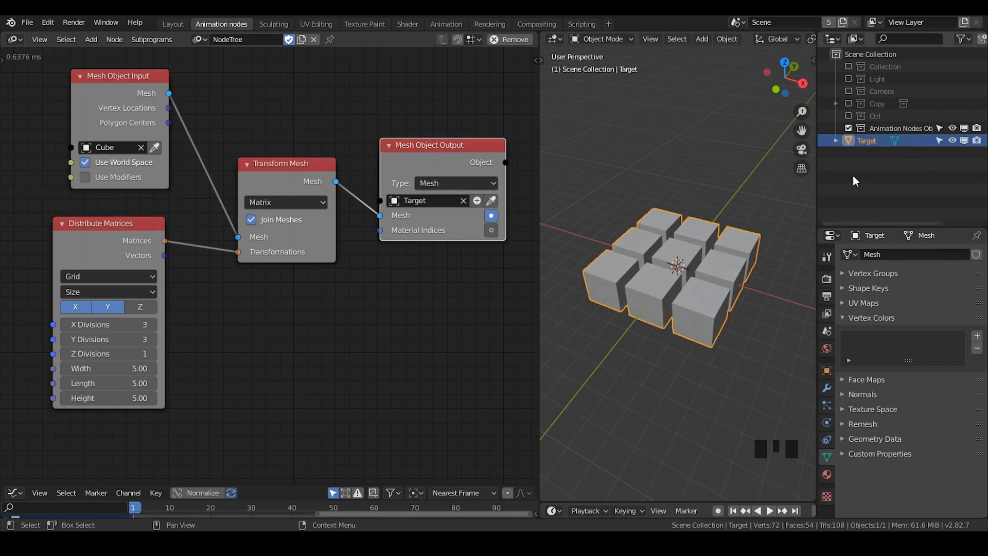
Hide the Target object and add a new cube mesh at the world origin
click(952, 141)
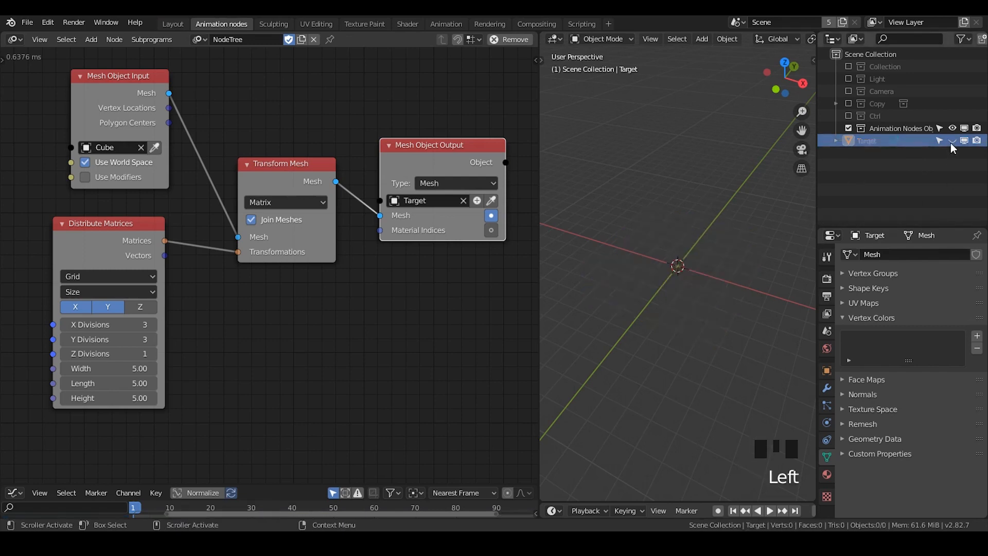
click(683, 227)
key(shift+a)
mouse_move(683, 226)
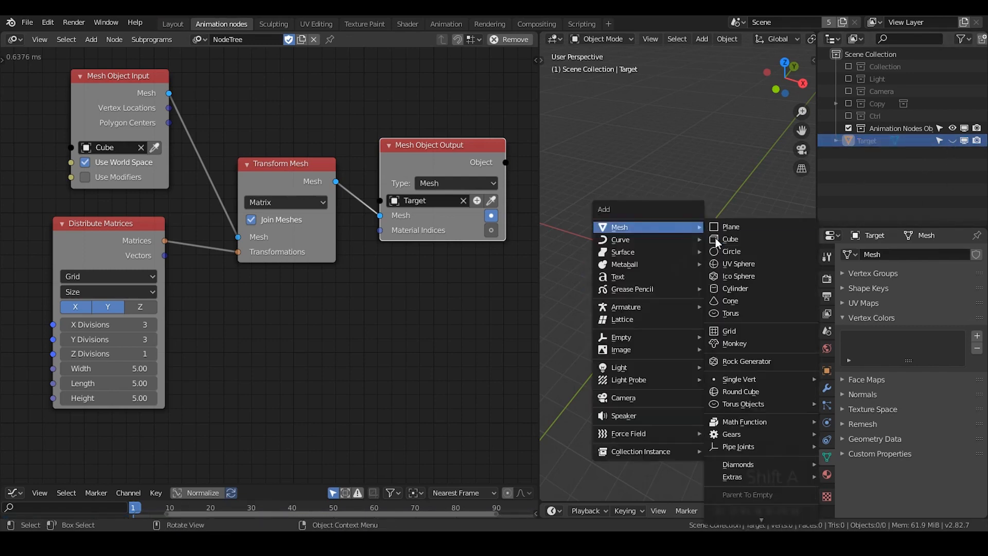
click(727, 239)
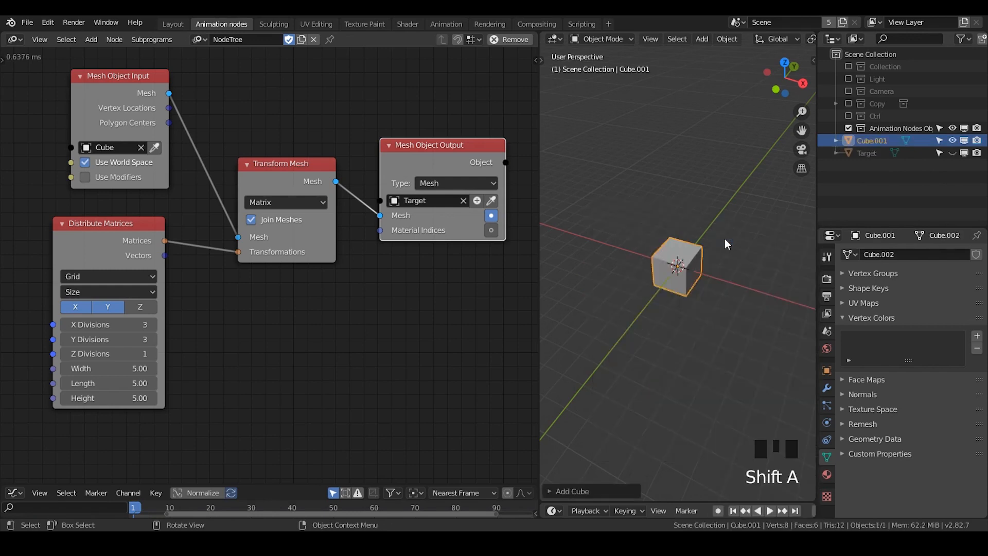
Add an ico sphere inside the new cube's mesh and move it about 1.7 m along X
key(Tab)
key(shift+a)
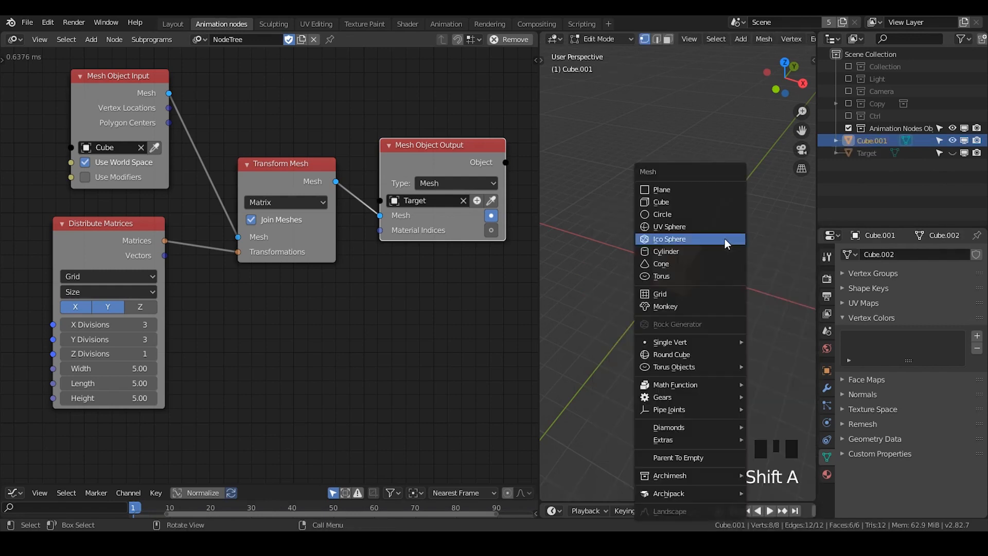
click(725, 239)
key(g)
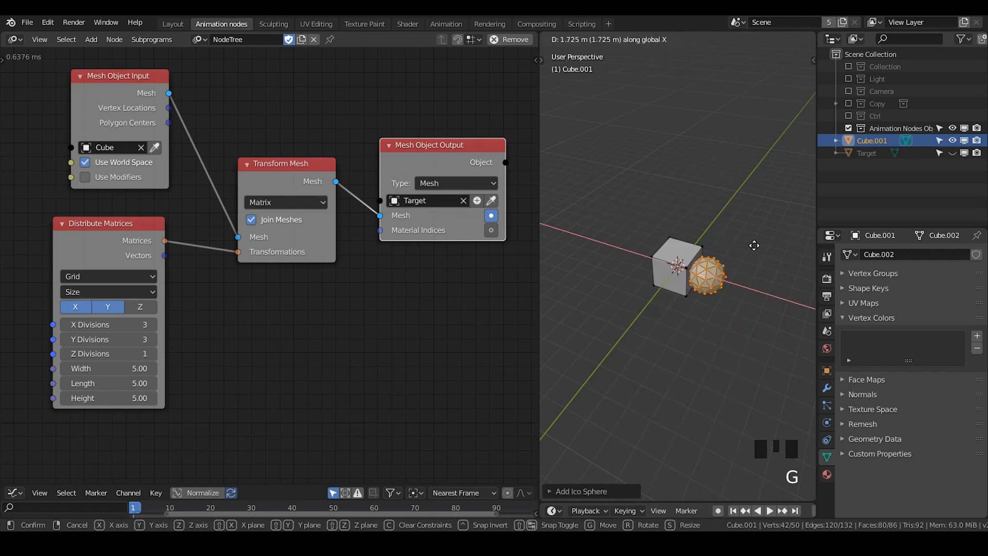
click(755, 245)
Add a UV sphere to the same mesh and move it along negative X, clear of the cube
key(shift+a)
click(747, 227)
key(g)
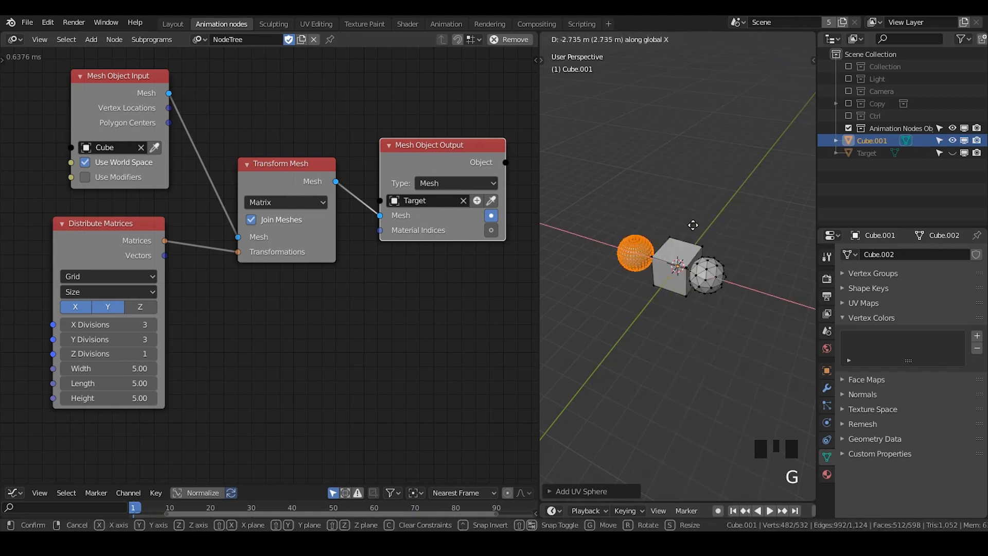
click(685, 222)
Add a cone to the same mesh, move it behind the cube and return to Object Mode
key(shift+a)
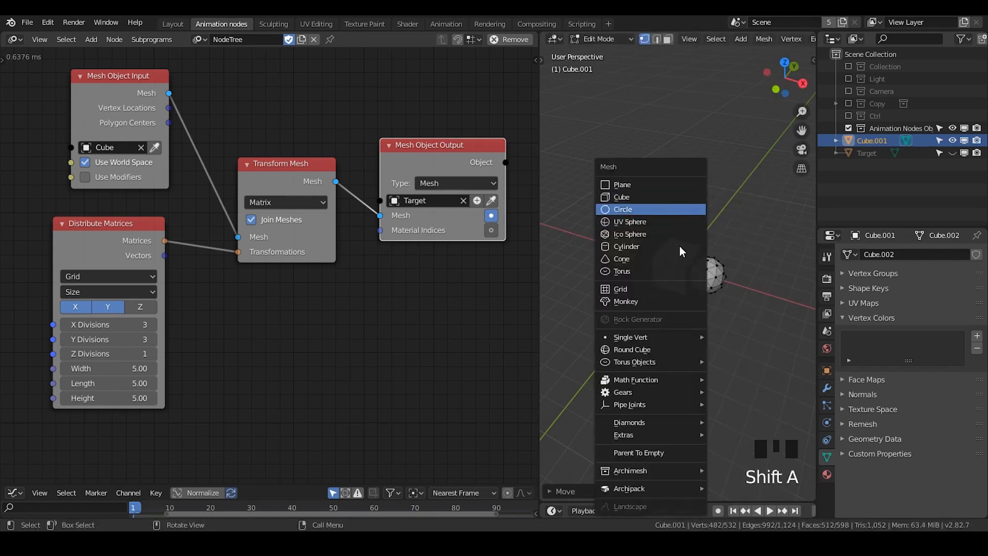
click(681, 258)
key(g)
click(705, 232)
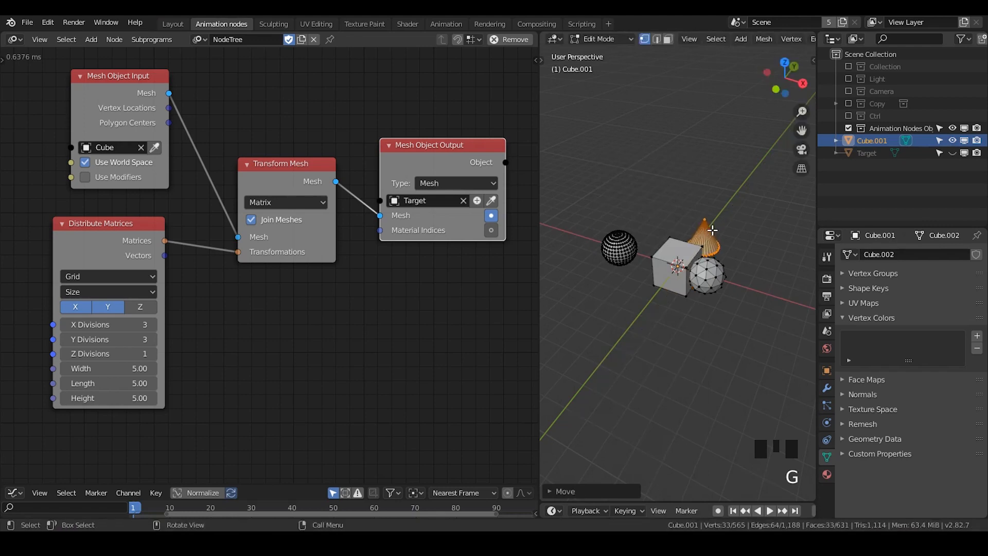
key(Tab)
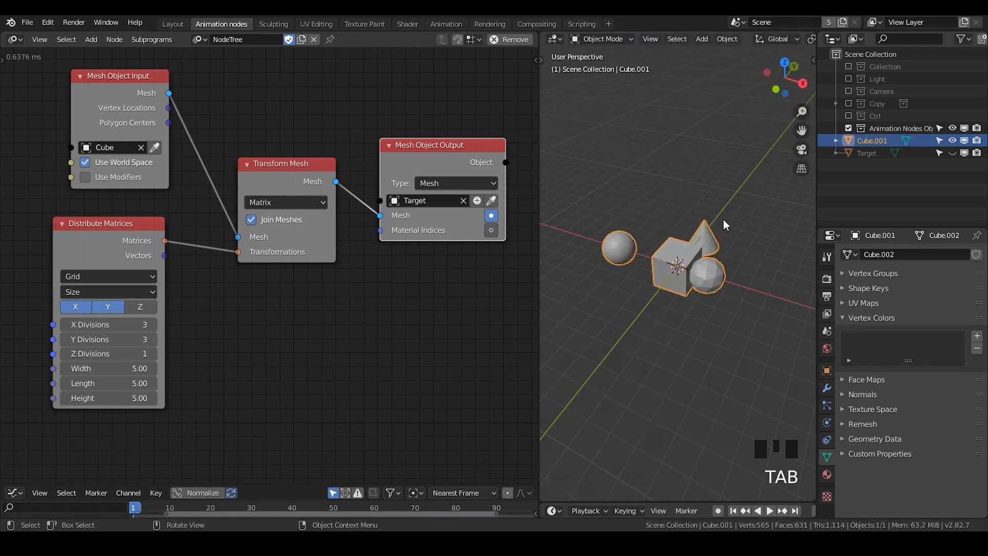
Select all geometry of the combined mesh and separate it by loose parts
key(Tab)
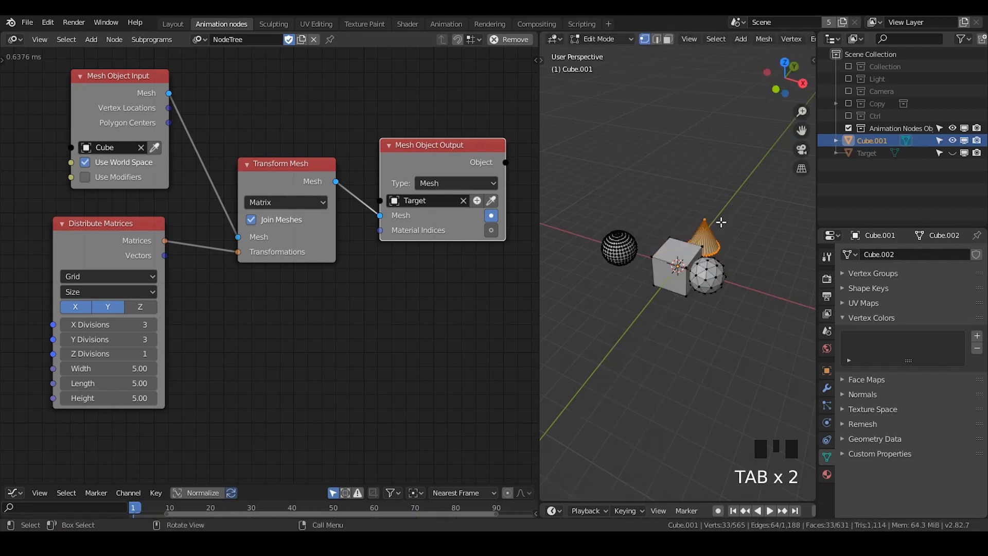
key(a)
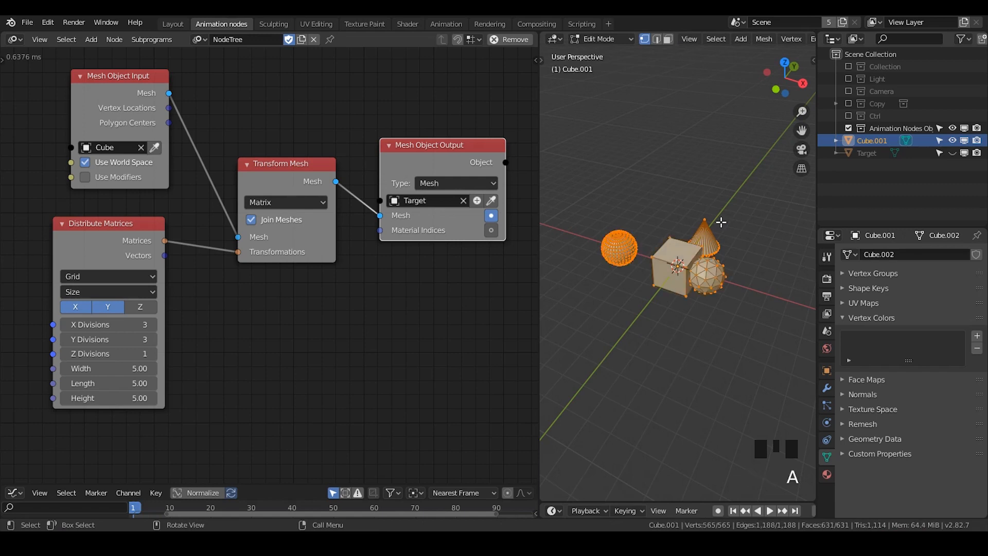
key(p)
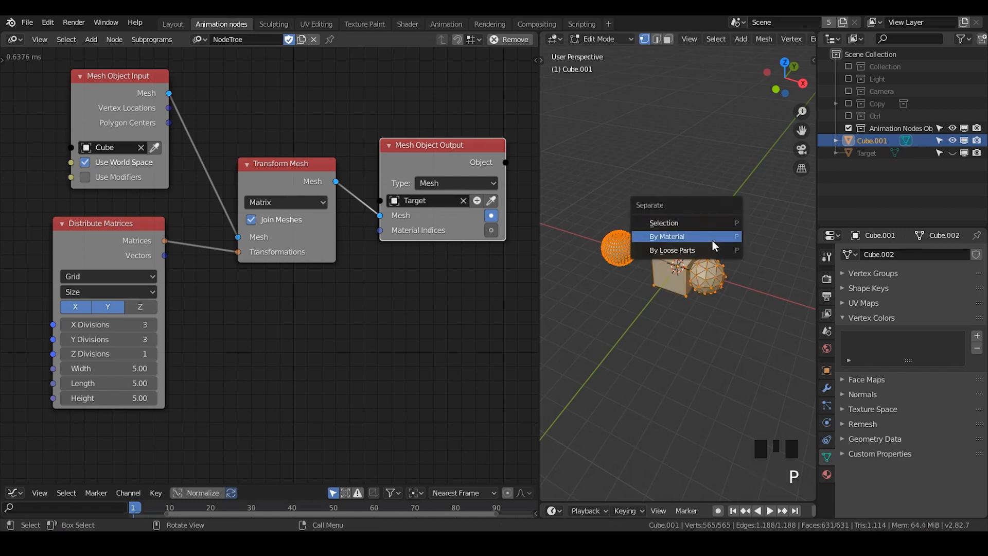
click(703, 249)
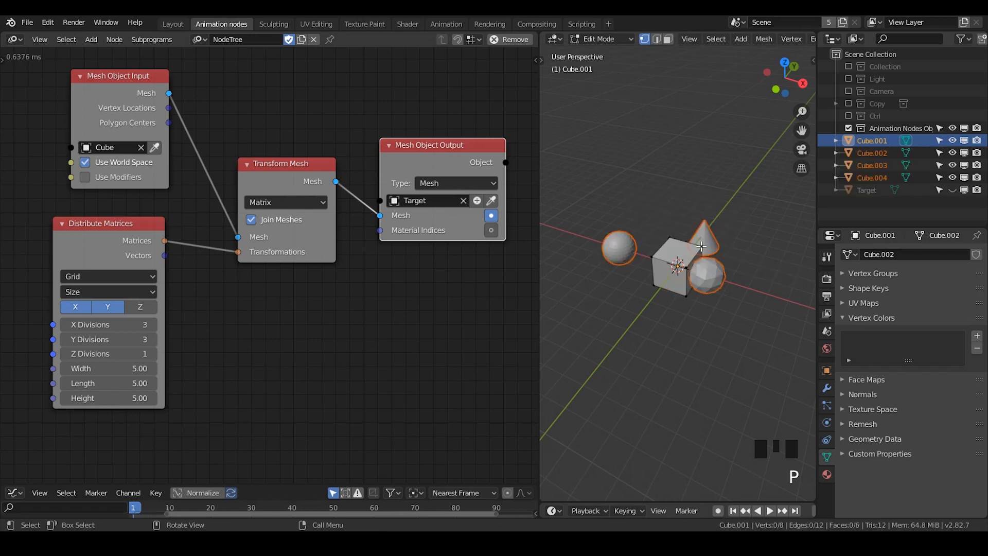
Select the four separated objects in Object Mode and join them into a single object
click(859, 142)
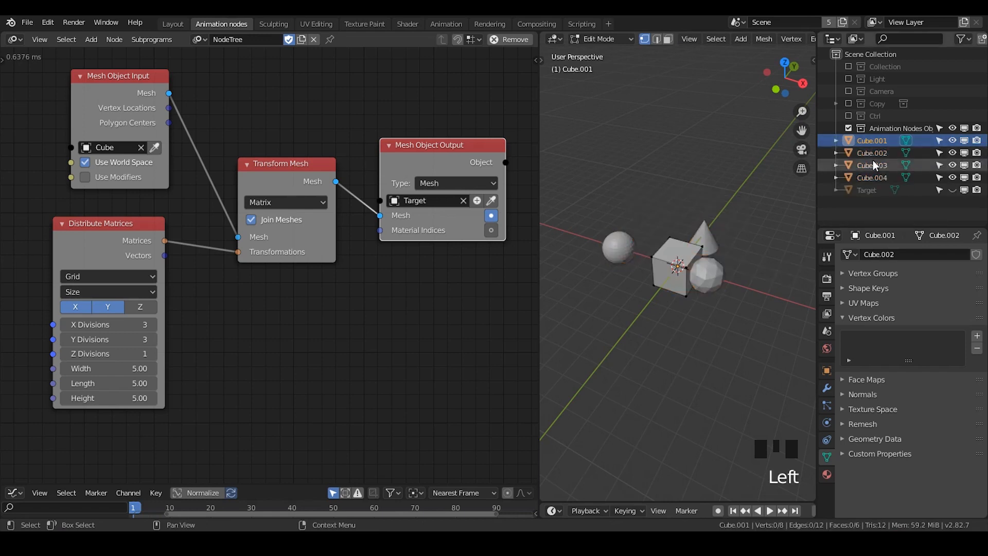
click(869, 154)
click(871, 144)
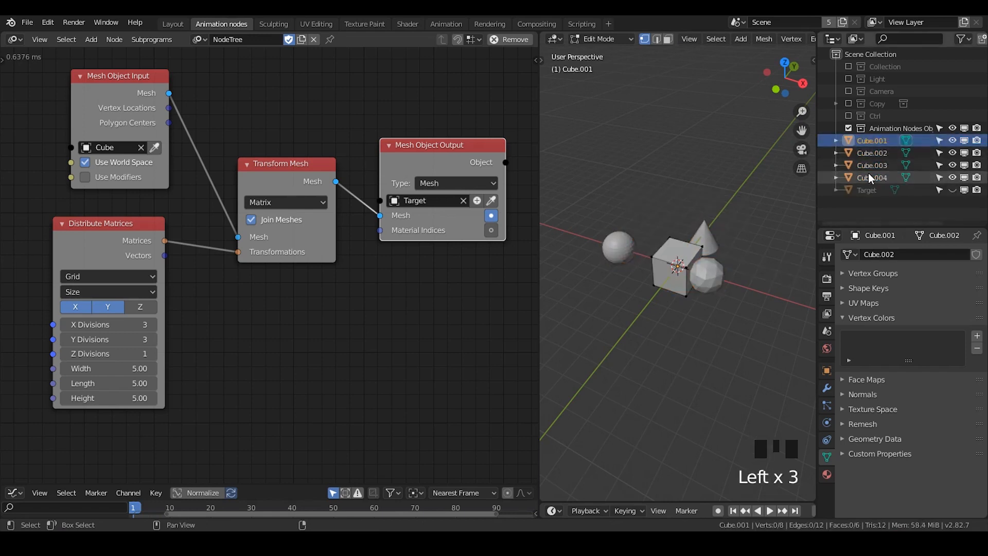
shift+click(870, 177)
key(Tab)
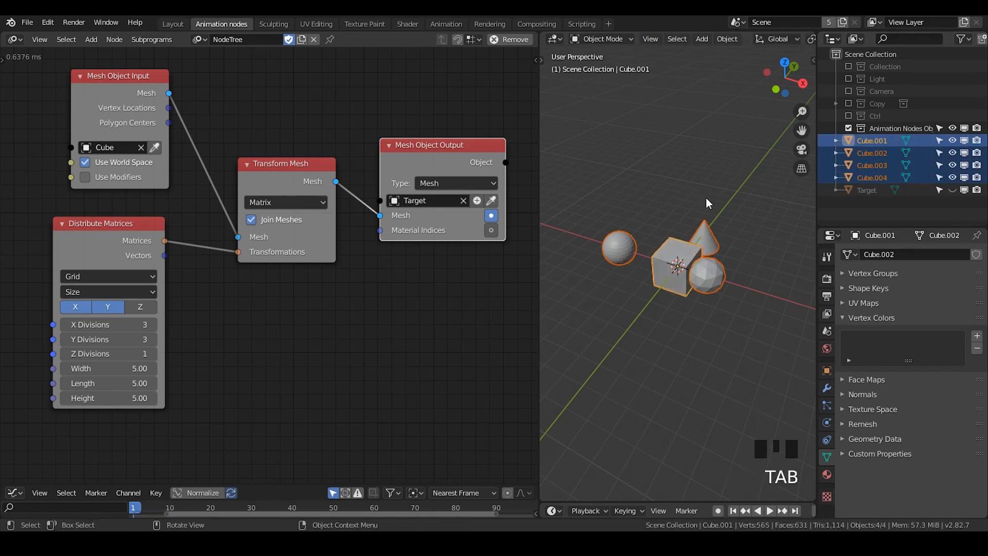
key(ctrl+j)
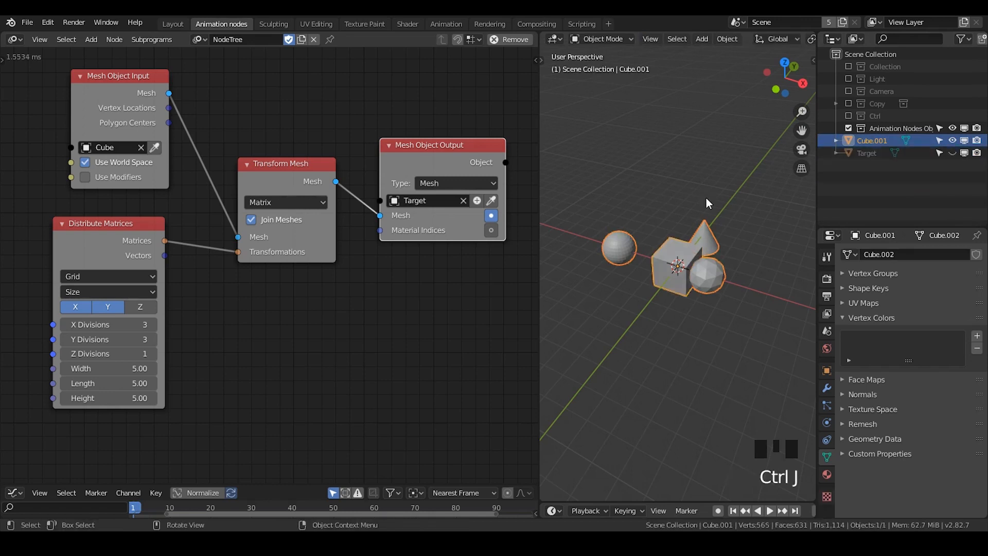
Delete the joined demo object, then unhide and select the Target object
click(873, 137)
key(x)
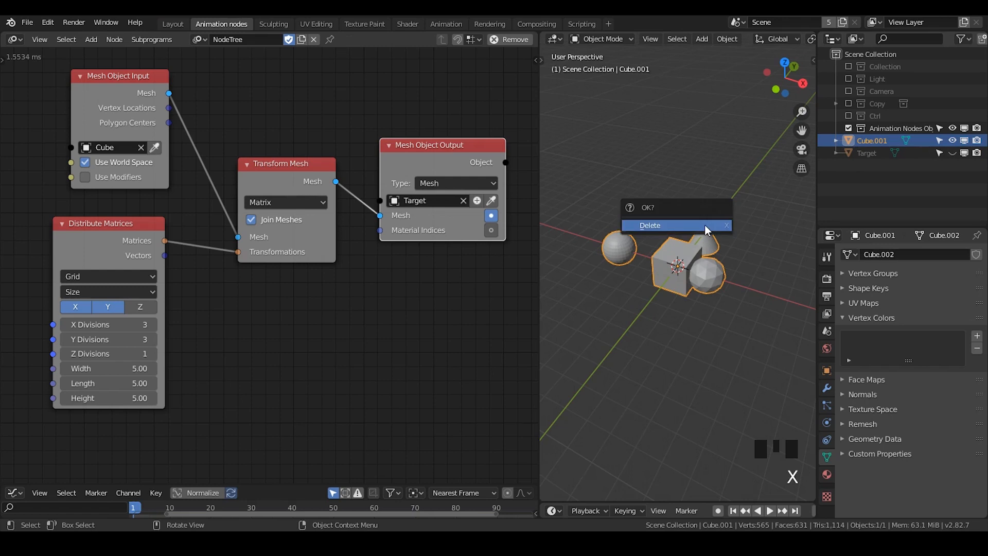
click(708, 226)
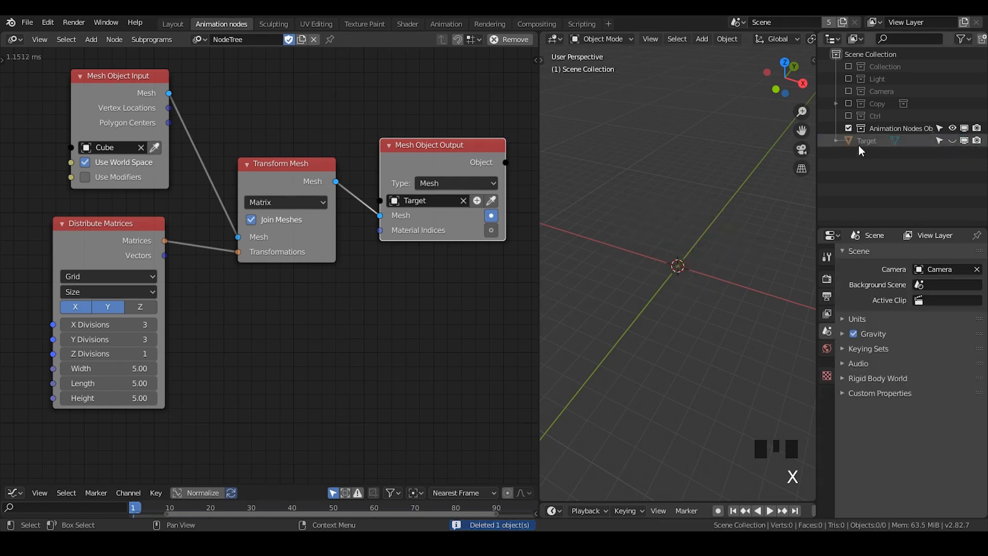
click(867, 141)
click(953, 140)
click(870, 144)
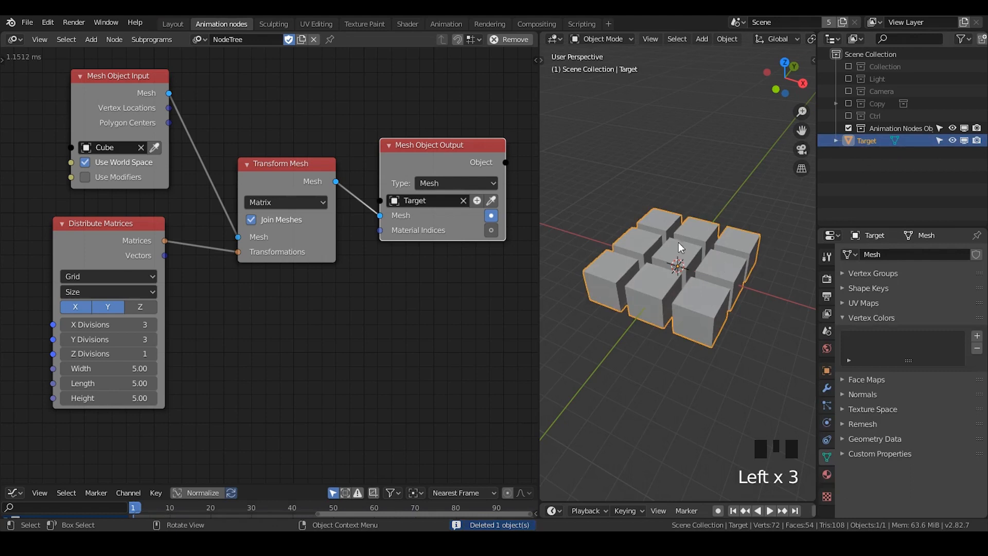
Examine the UV Maps and material slots of the Target object
click(843, 304)
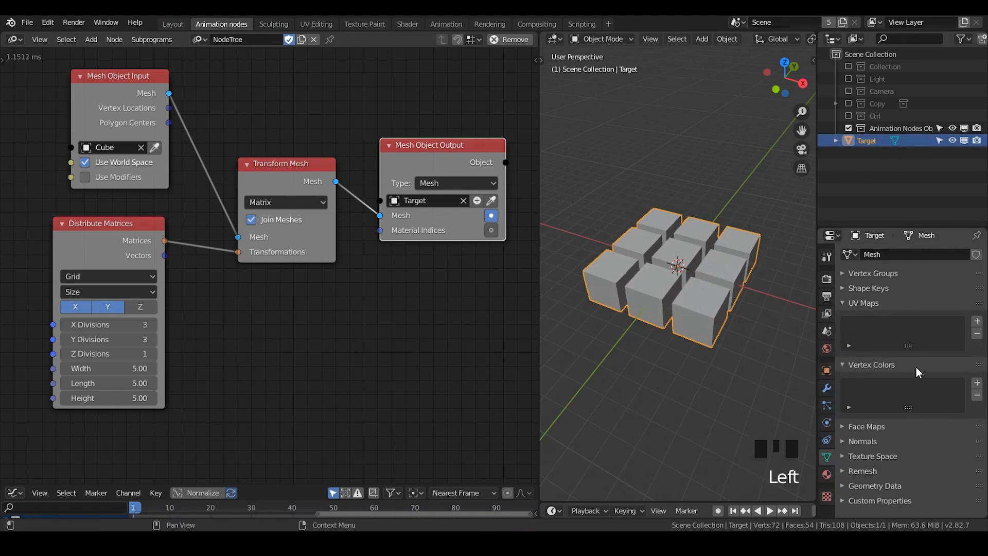
click(828, 481)
click(828, 475)
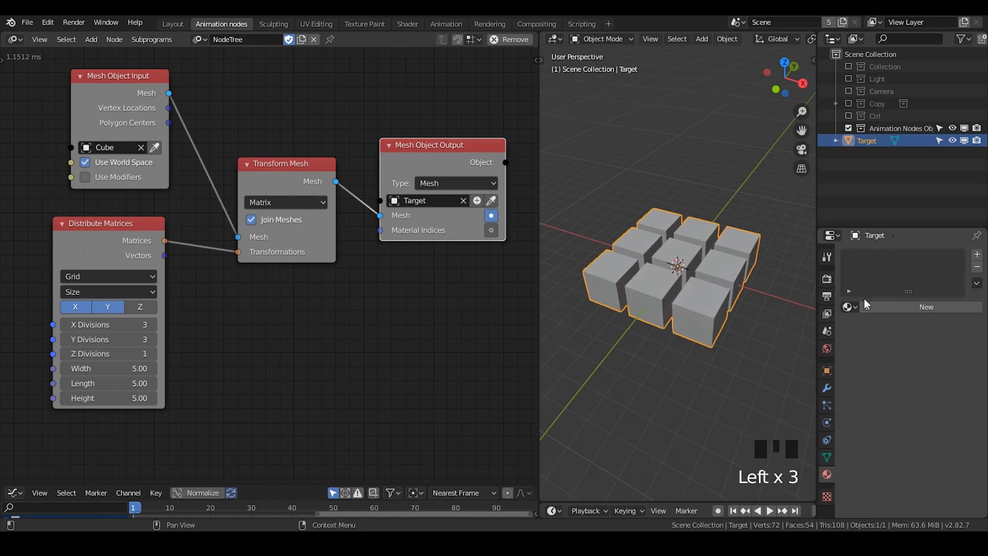
Add a Bevel modifier with a 0.19 m offset to the Target object and remove it again
click(828, 388)
click(867, 254)
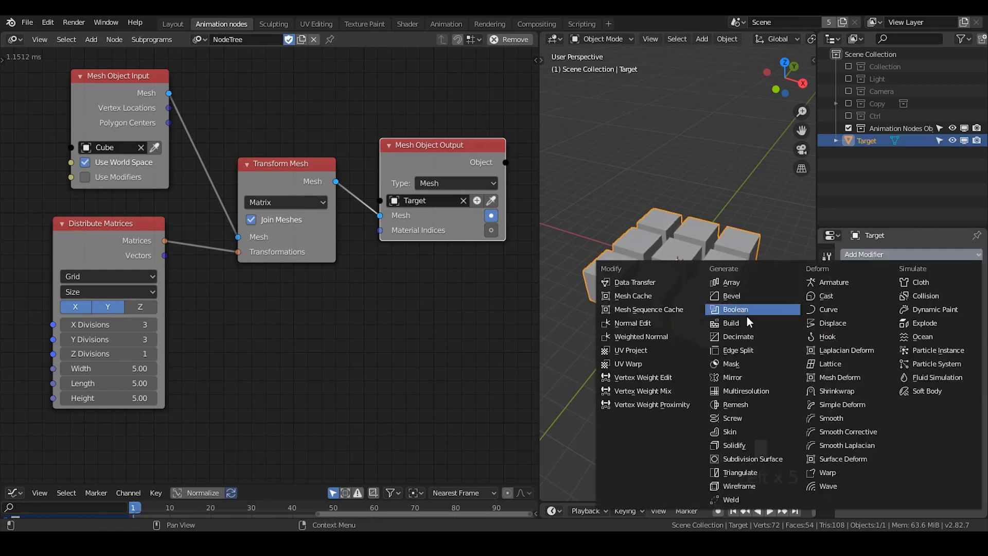
click(741, 297)
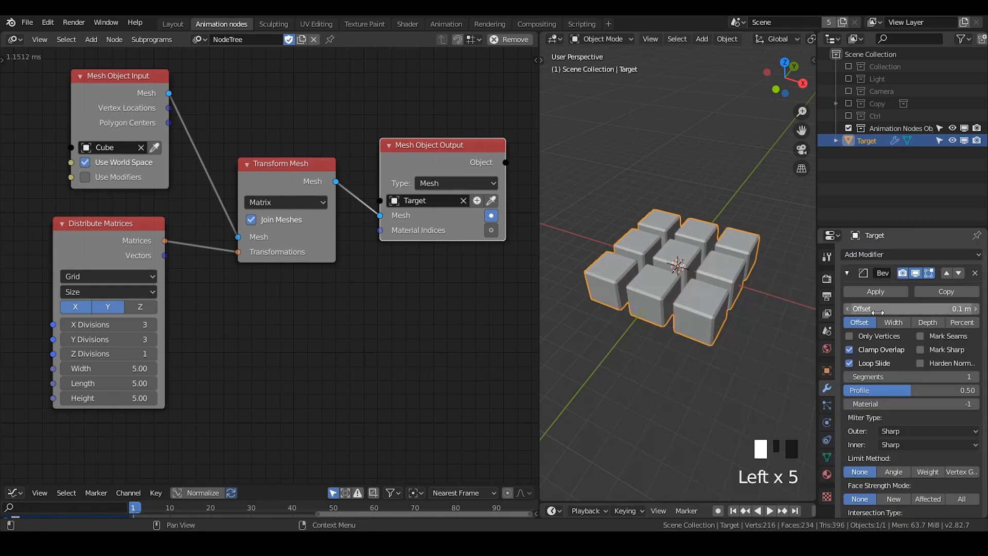
drag(881, 309, 903, 309)
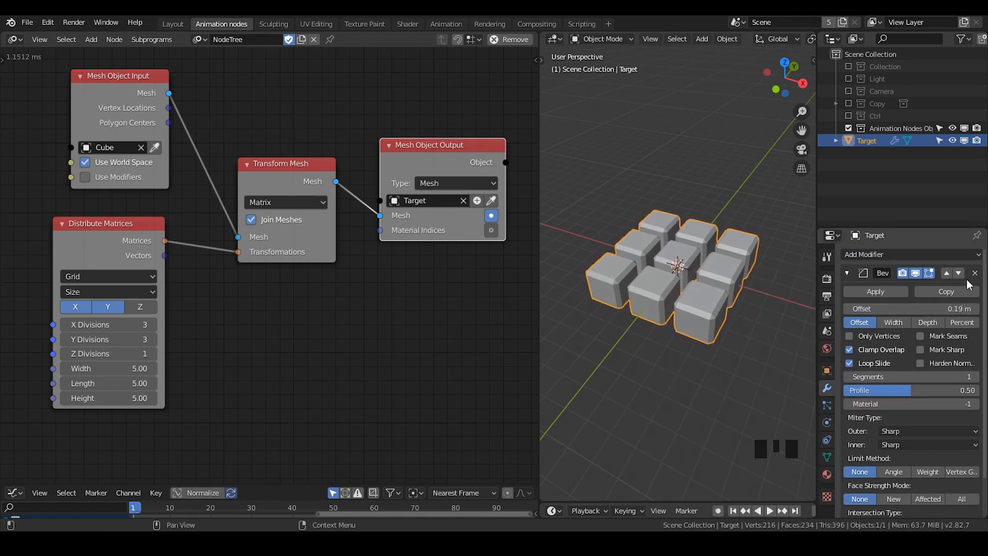
click(976, 273)
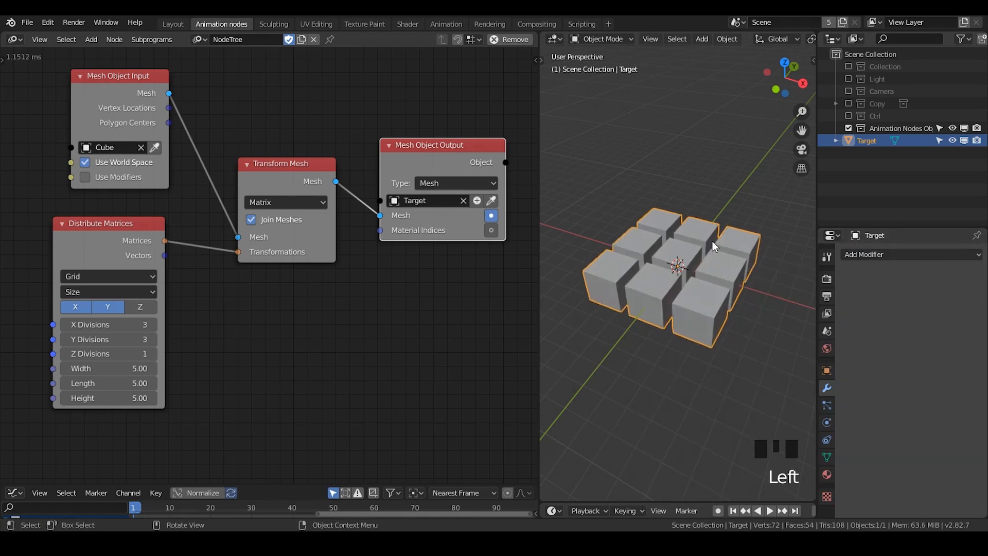
Add a plane at the world origin and scale it up well beyond the grid of cubes
click(721, 192)
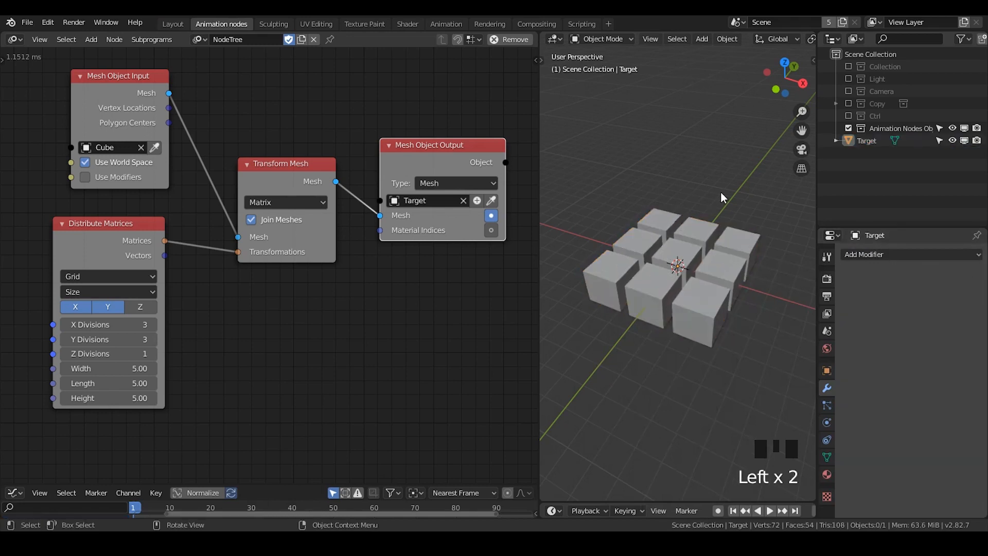
click(702, 240)
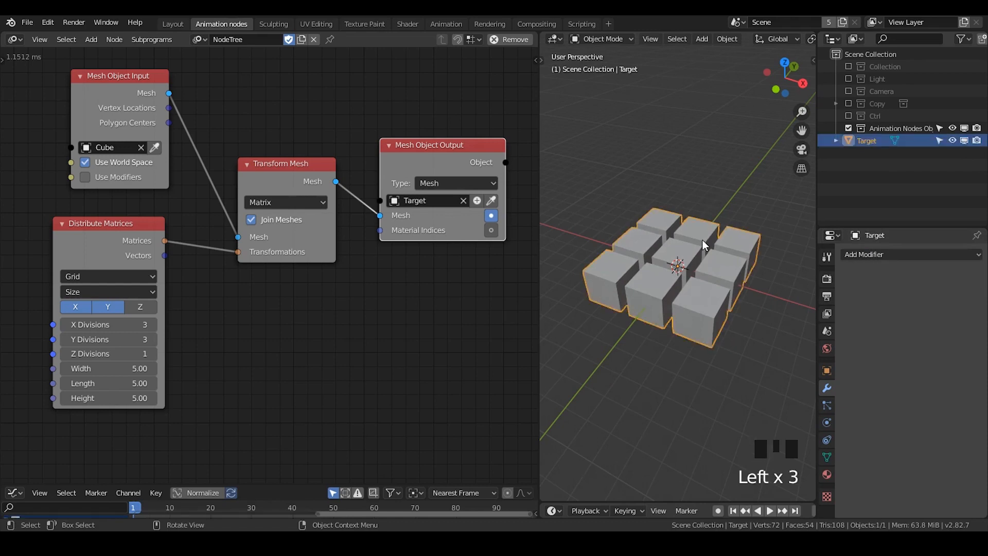
click(712, 198)
key(shift+a)
click(755, 200)
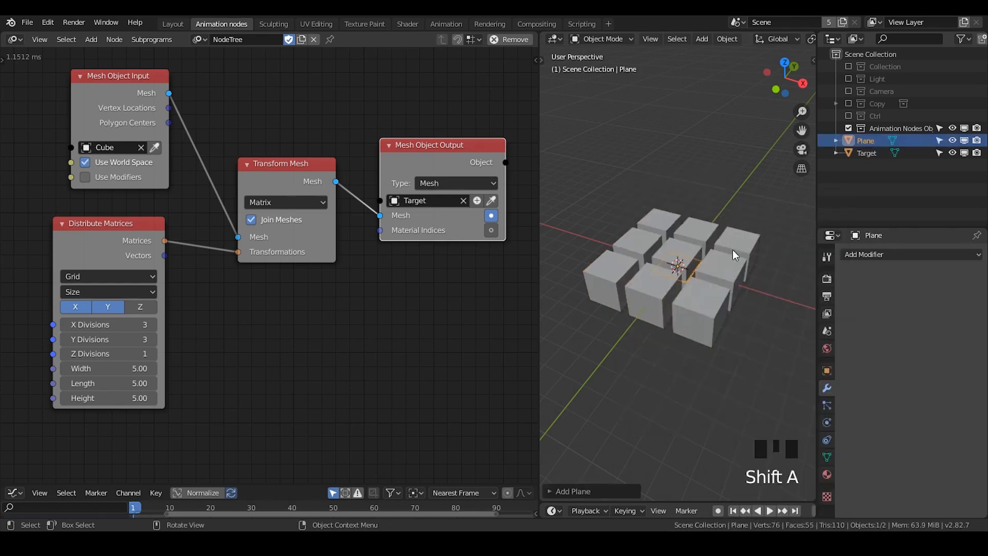
key(s)
click(716, 266)
Add a Boolean modifier to the plane, using Difference with Target as the object
click(905, 254)
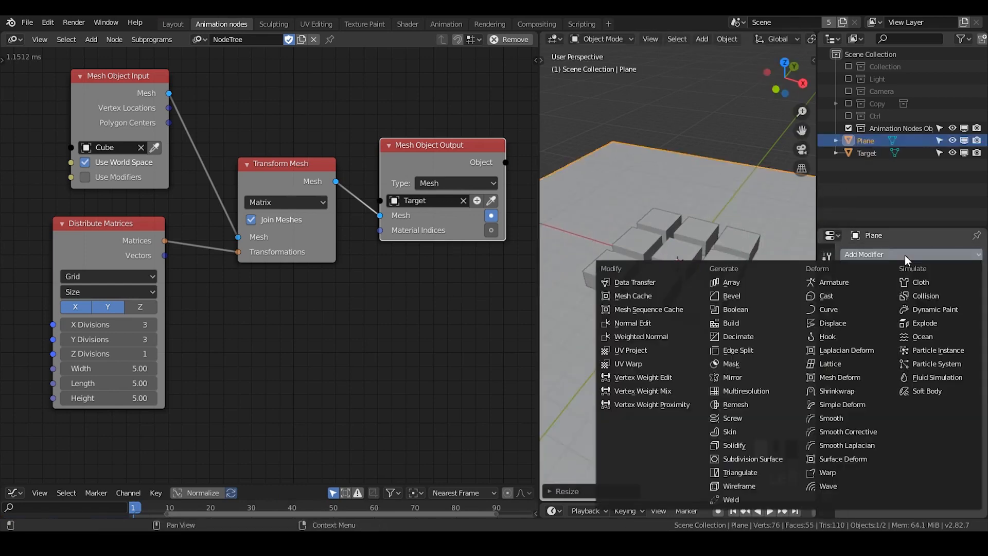
click(731, 311)
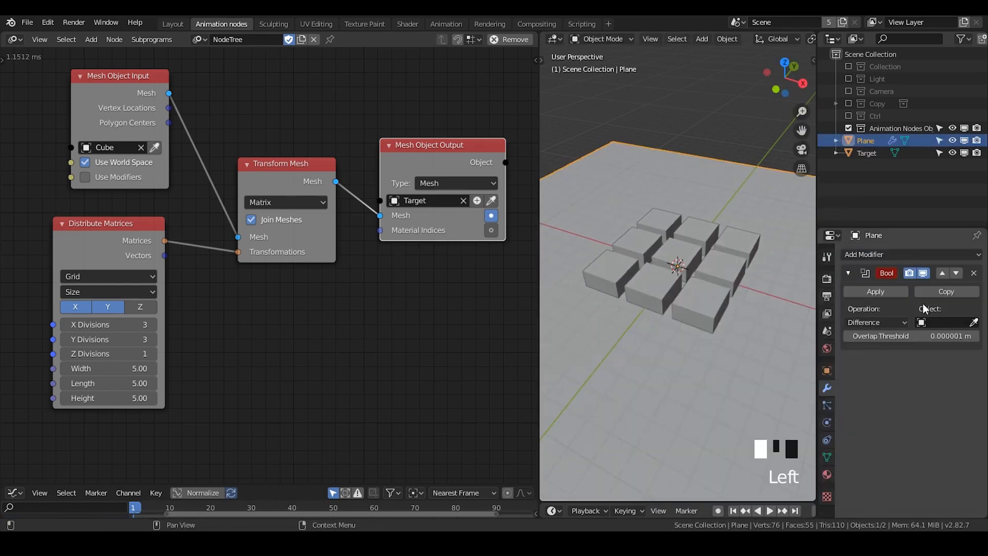
click(974, 322)
click(678, 261)
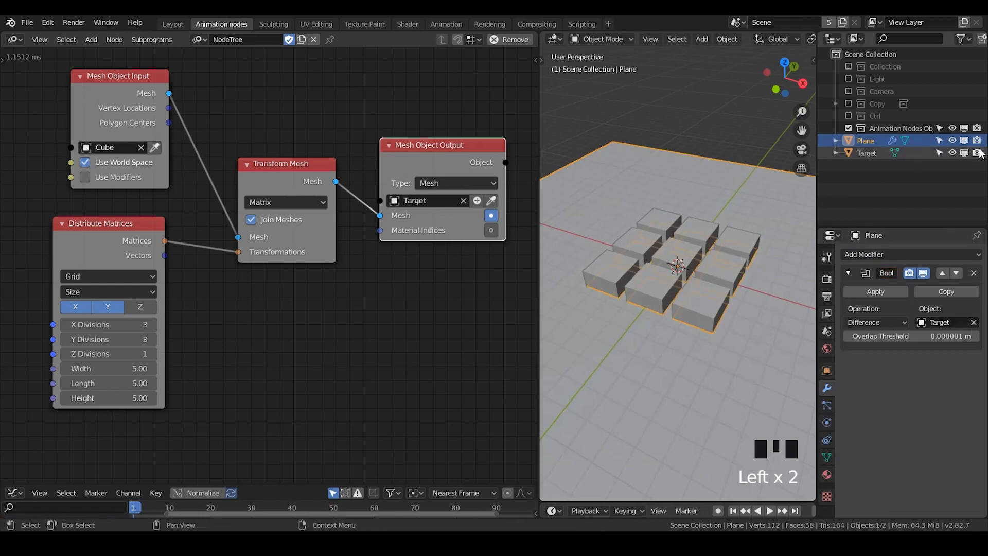
Toggle the plane's visibility off and on, hide the Target object and select the cut plane
click(953, 140)
click(953, 140)
click(951, 152)
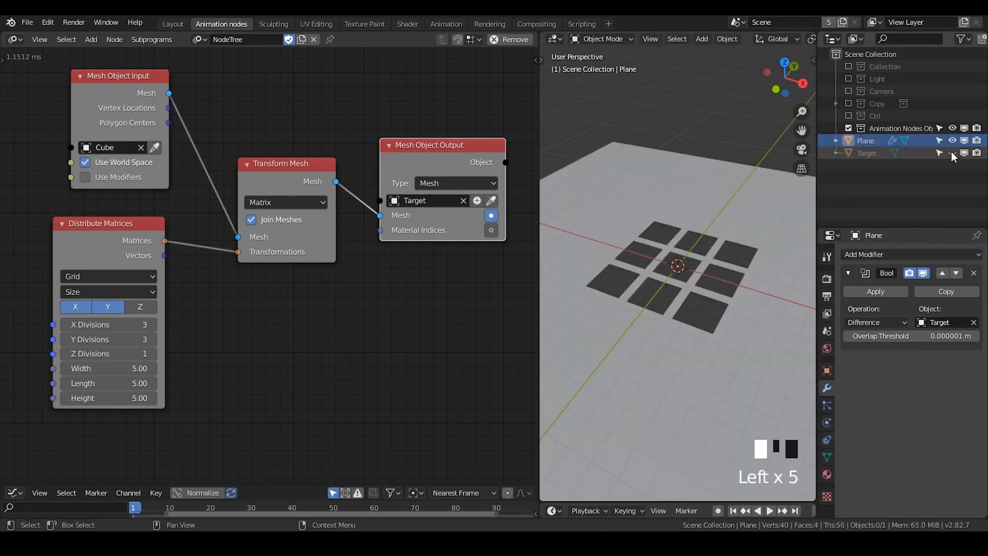
click(770, 180)
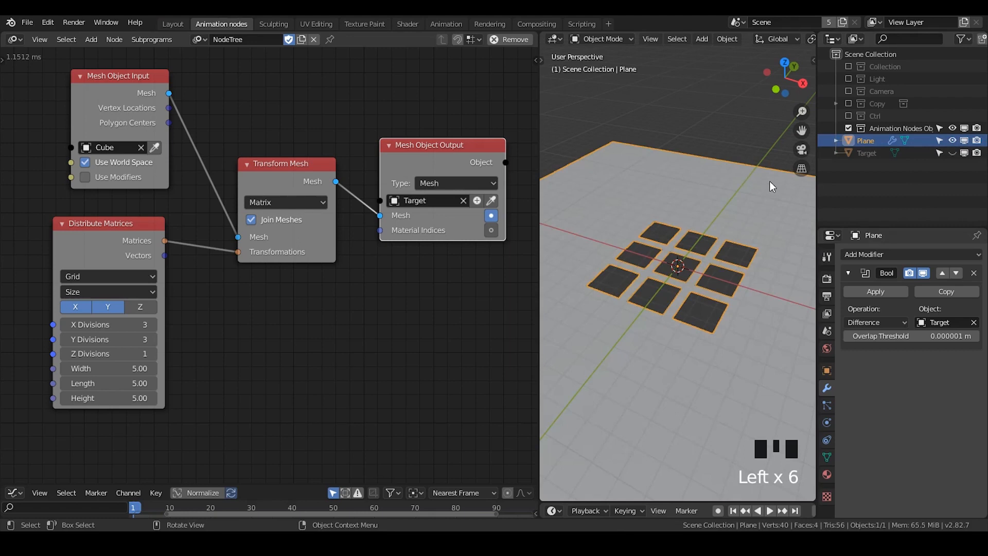
Add an Object Instancer node below the Transform Mesh node and delete it again
click(338, 319)
key(ctrl+a)
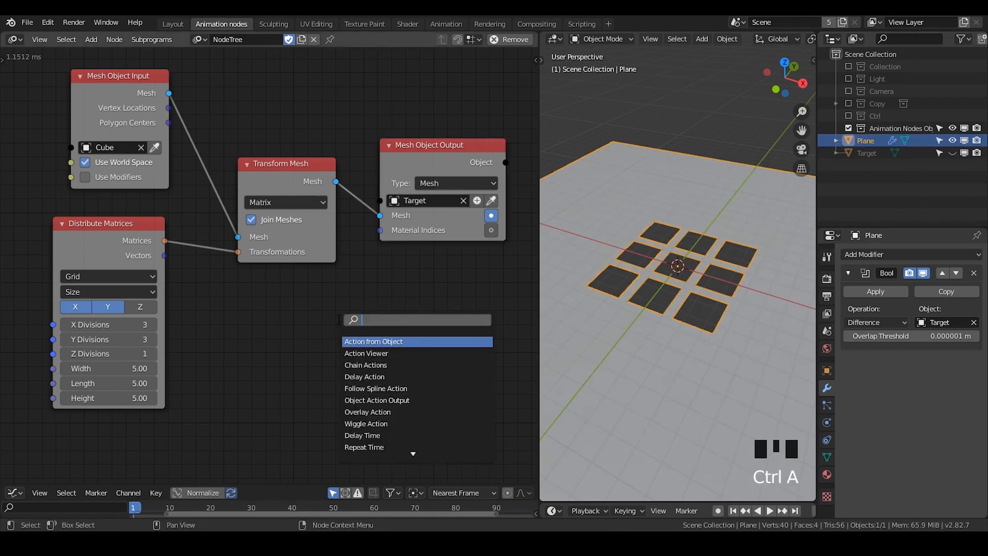
text(object ins)
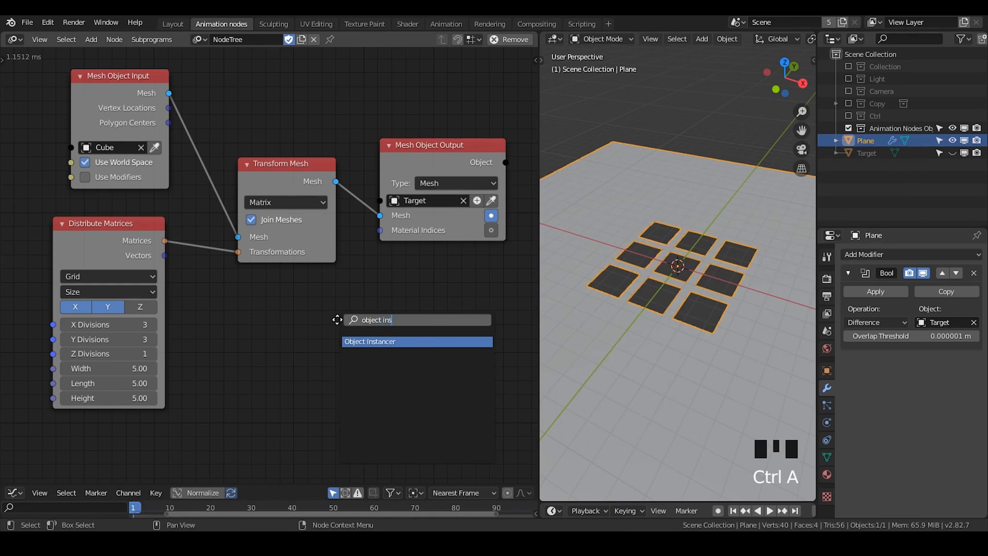
key(Return)
click(290, 306)
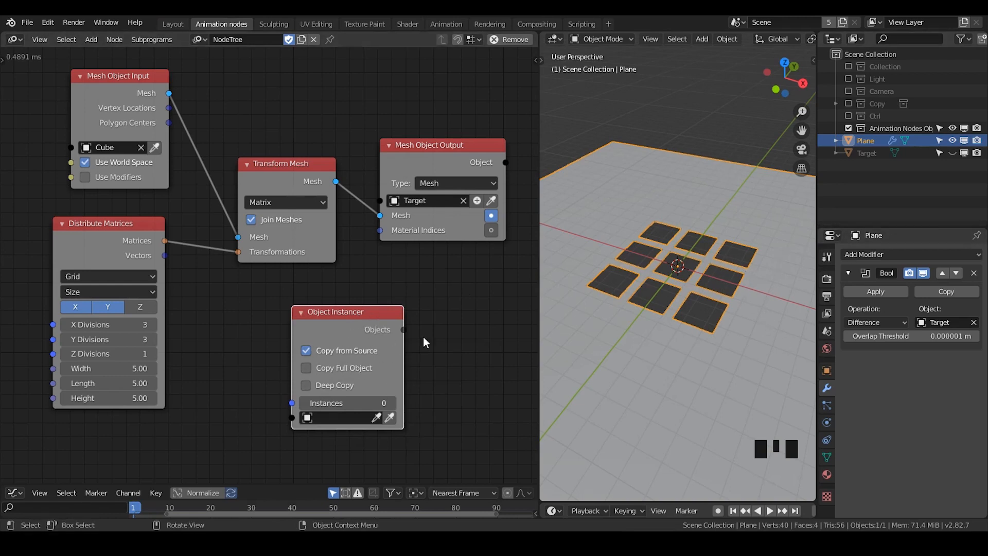
click(332, 320)
key(x)
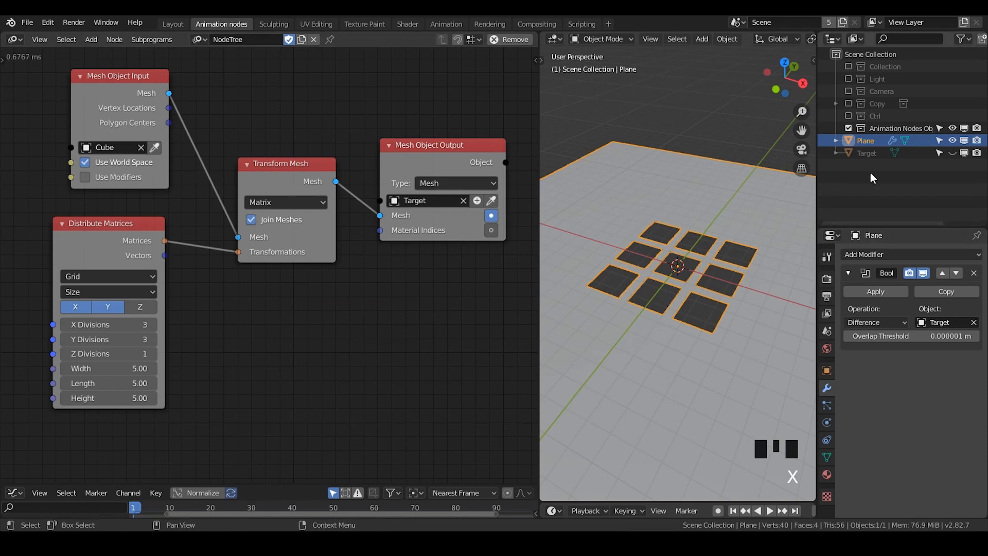
Hide the plane, unhide the Target object and select it
click(869, 153)
click(866, 141)
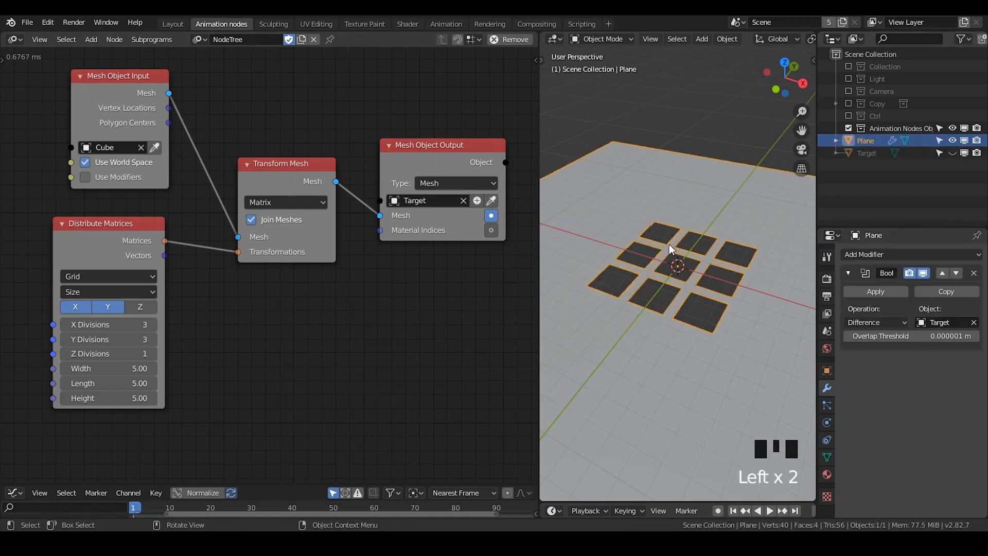
click(952, 140)
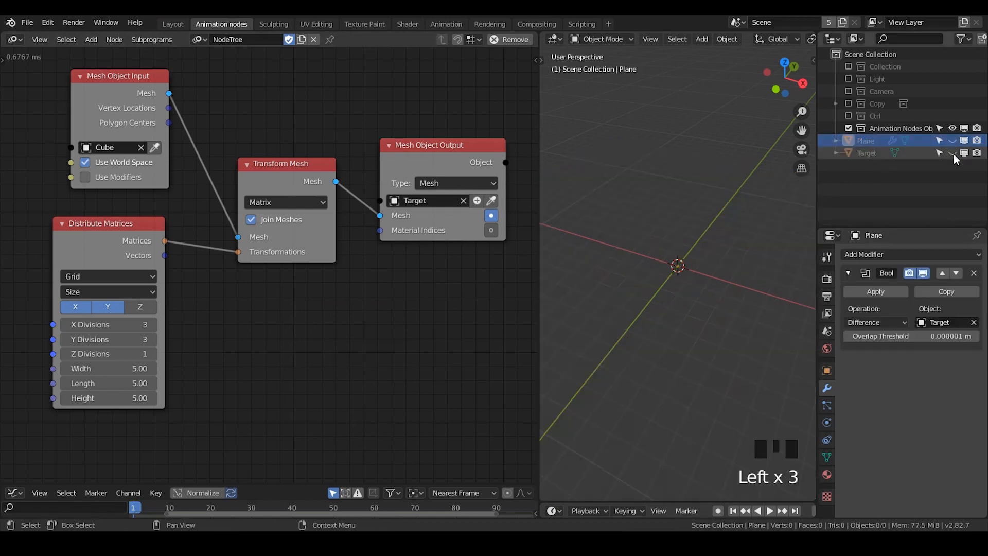
click(953, 153)
click(870, 149)
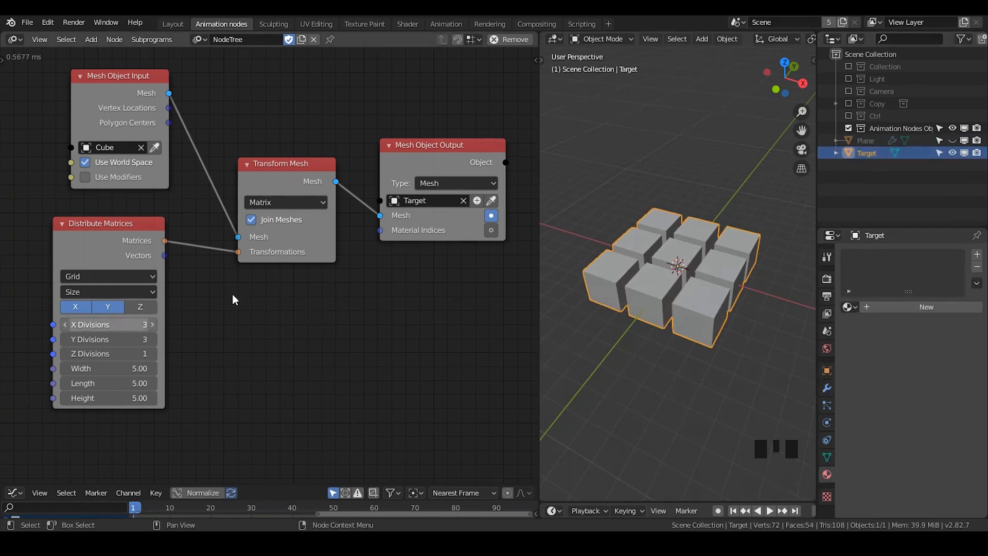
Set the X and Y divisions of the Distribute Matrices grid to 35 each
drag(111, 324, 126, 324)
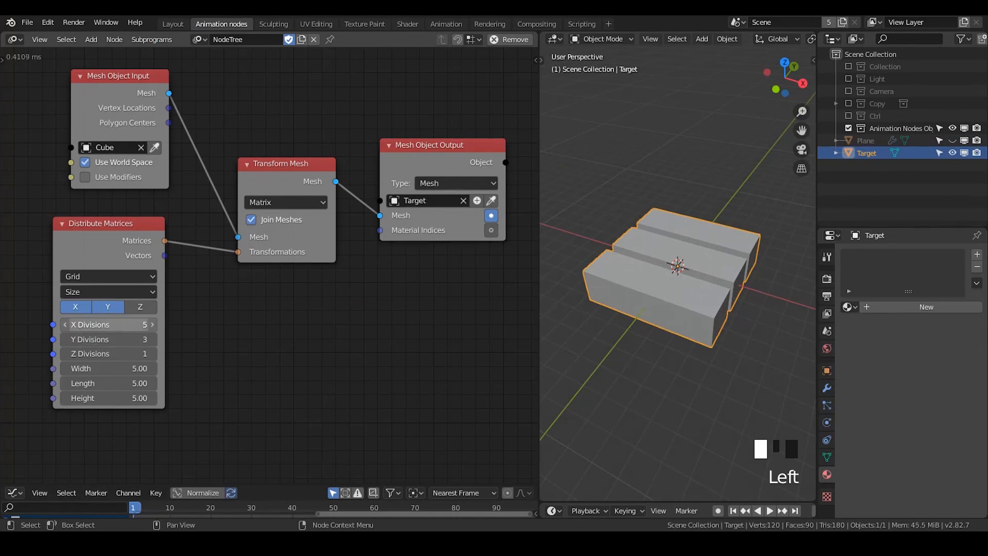
click(110, 323)
text(35)
double_click(121, 338)
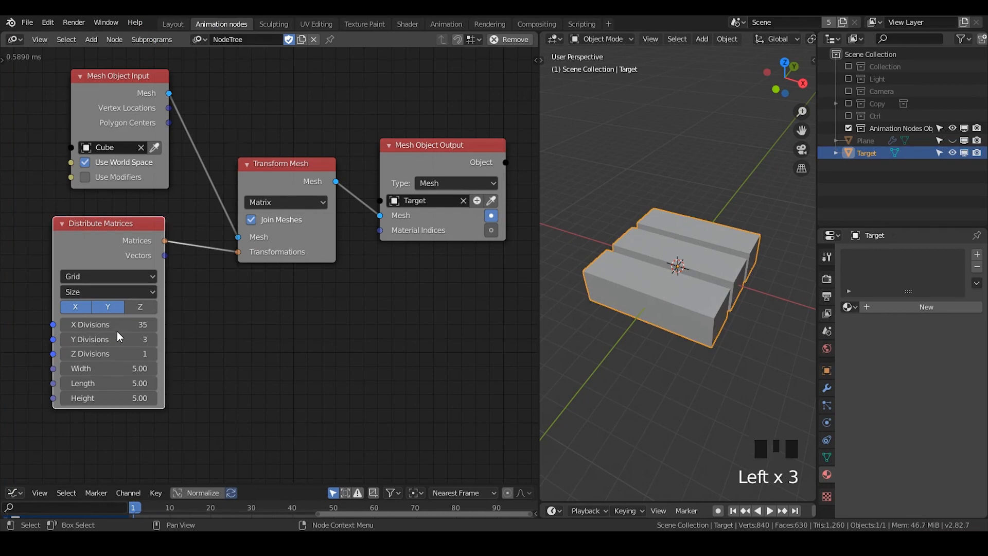
text(35)
key(Return)
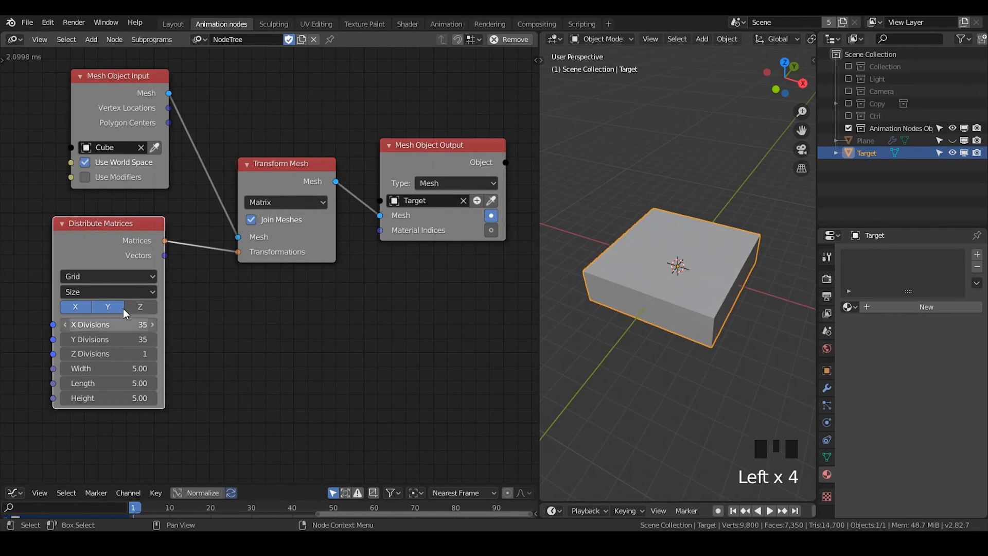
Switch the Distribute Matrices distance mode to Step and set the X and Y distances to 4
click(127, 291)
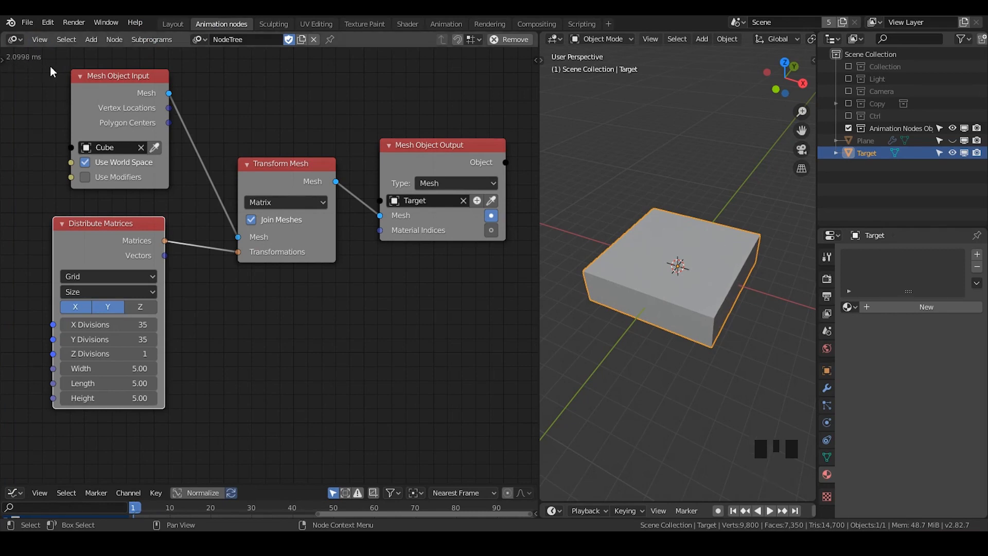
drag(101, 256, 113, 260)
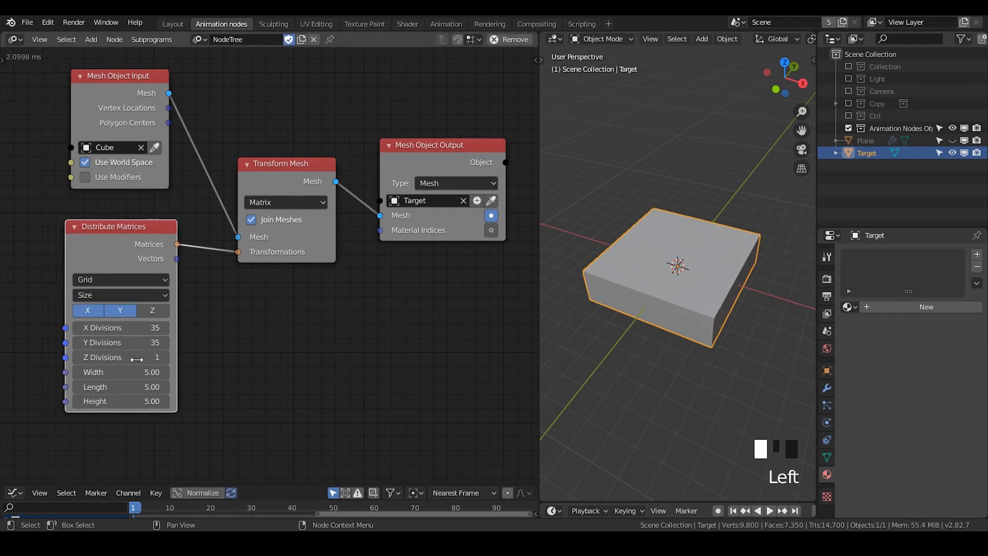
click(119, 294)
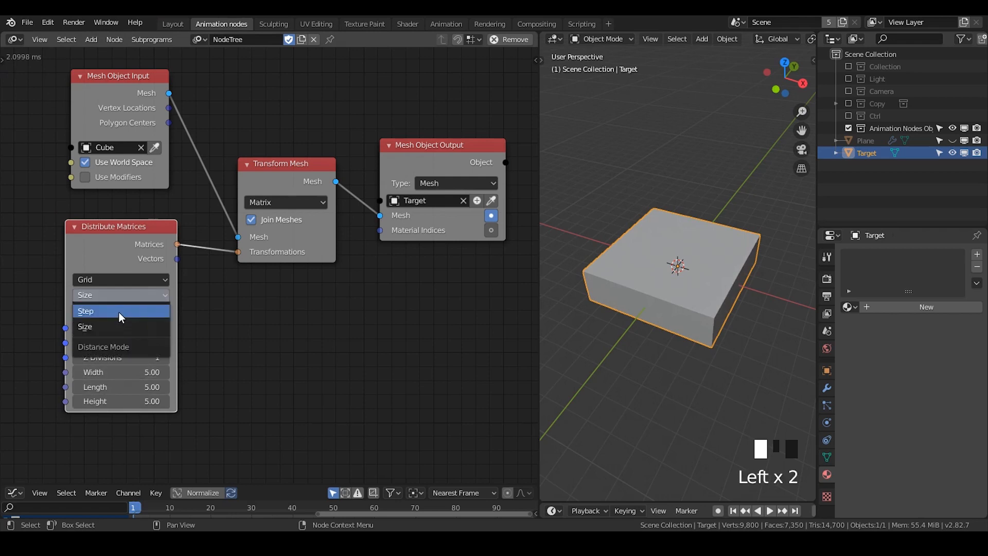
click(131, 373)
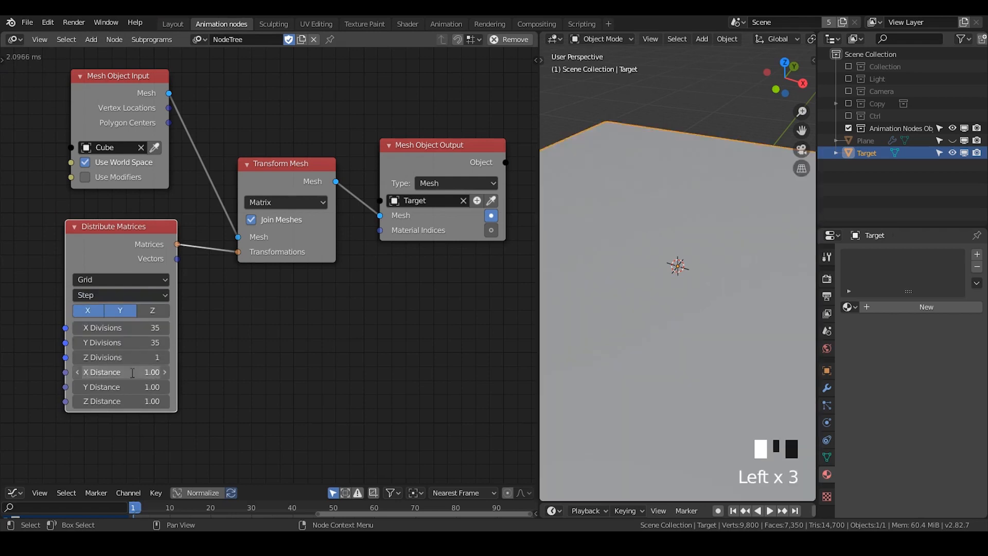
text(4)
key(Return)
click(121, 387)
text(4)
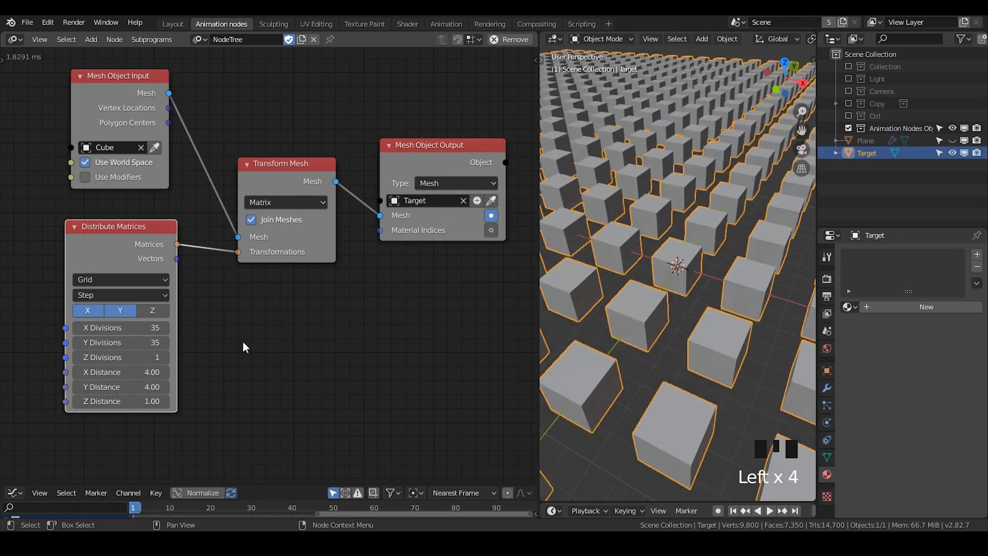
key(Return)
View the whole cube grid and move the Transform Mesh and Mesh Object Output nodes up to free space below
scroll(697, 240, down, 7)
scroll(694, 249, down, 8)
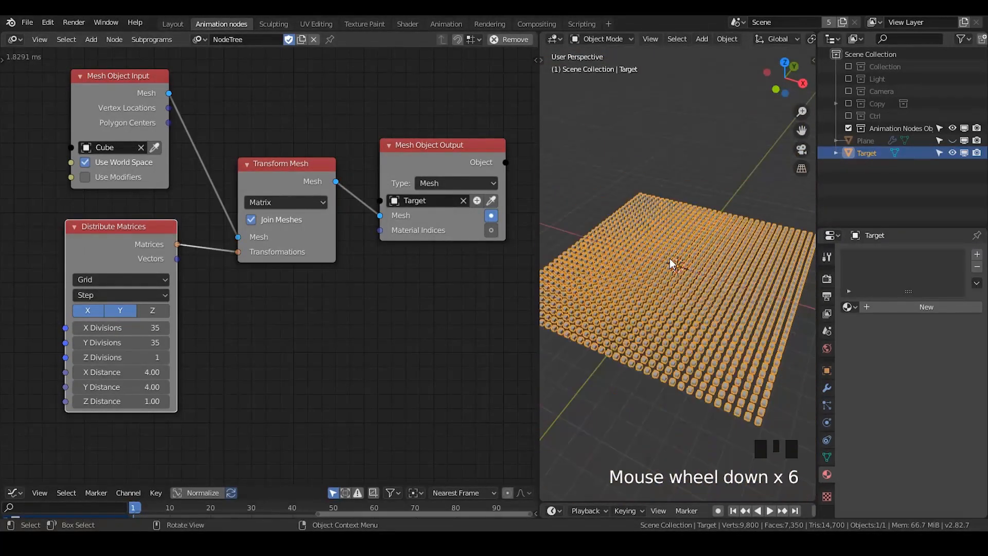
scroll(677, 300, down, 2)
scroll(677, 299, up, 4)
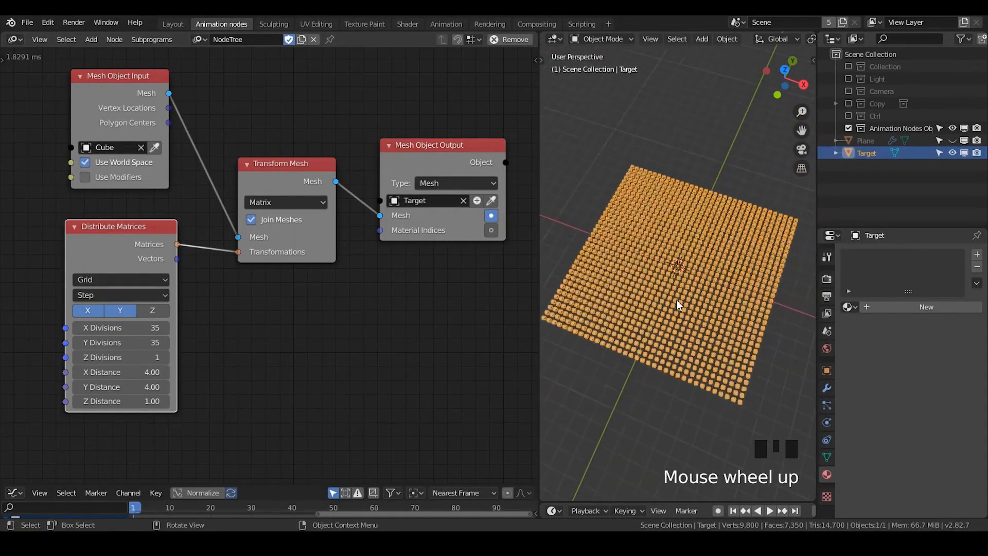
middle_drag(677, 300, 510, 301)
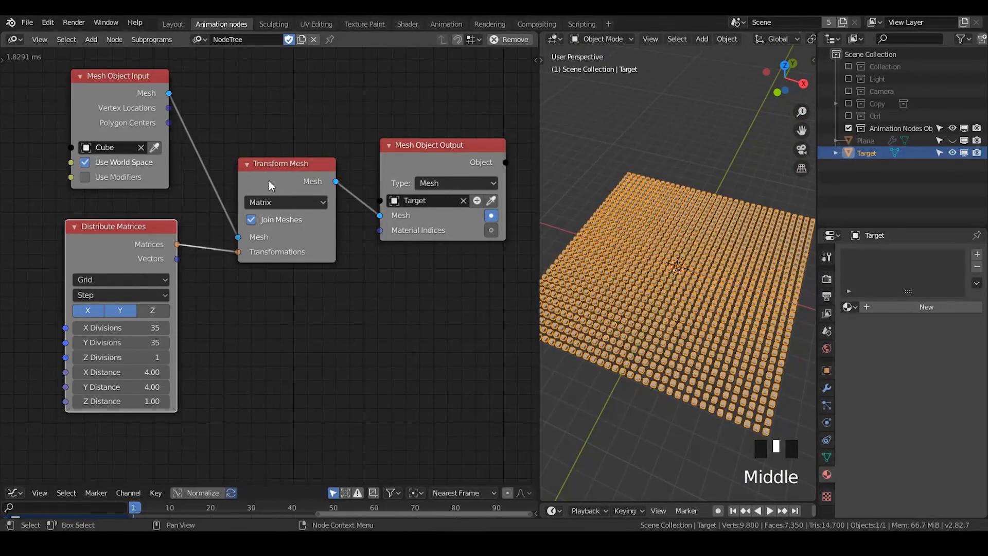
drag(269, 180, 274, 151)
drag(434, 142, 438, 88)
drag(297, 140, 298, 119)
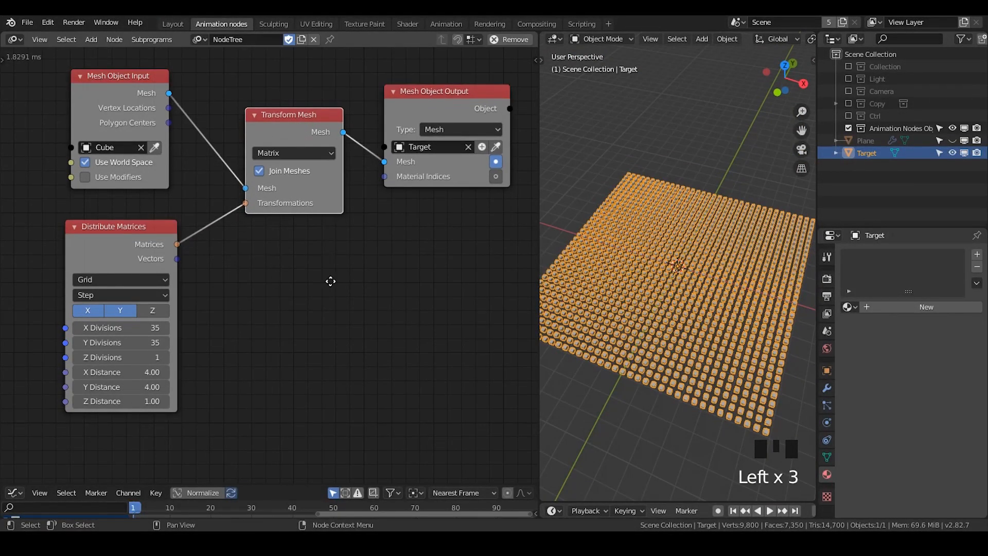
middle_drag(330, 281, 324, 256)
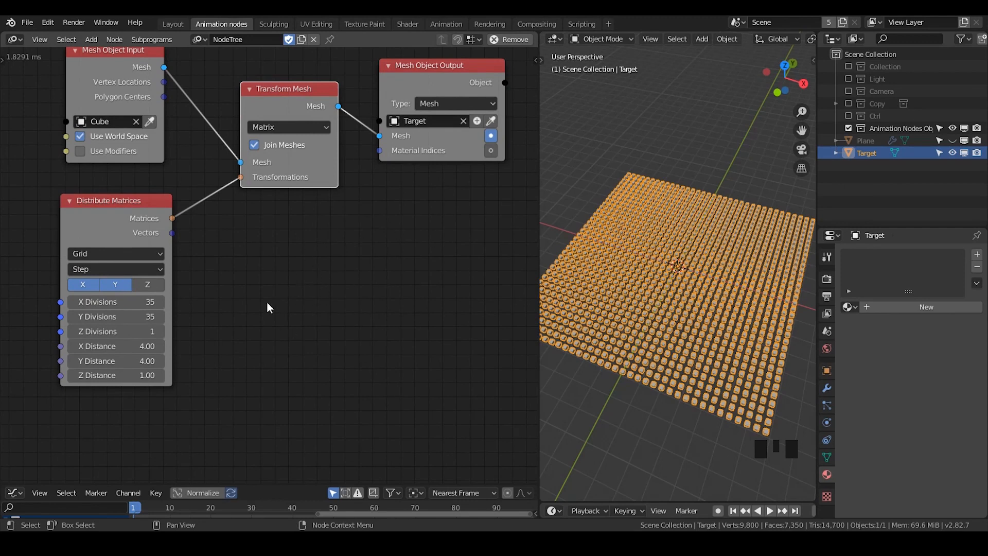
Look through the Target object's modifier, mesh data and particle settings
click(828, 389)
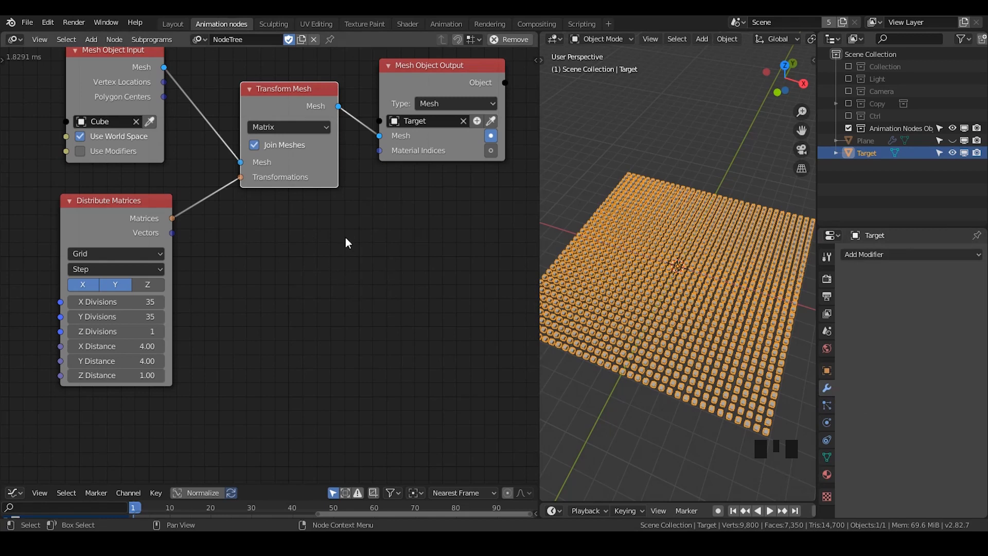
click(874, 259)
click(873, 258)
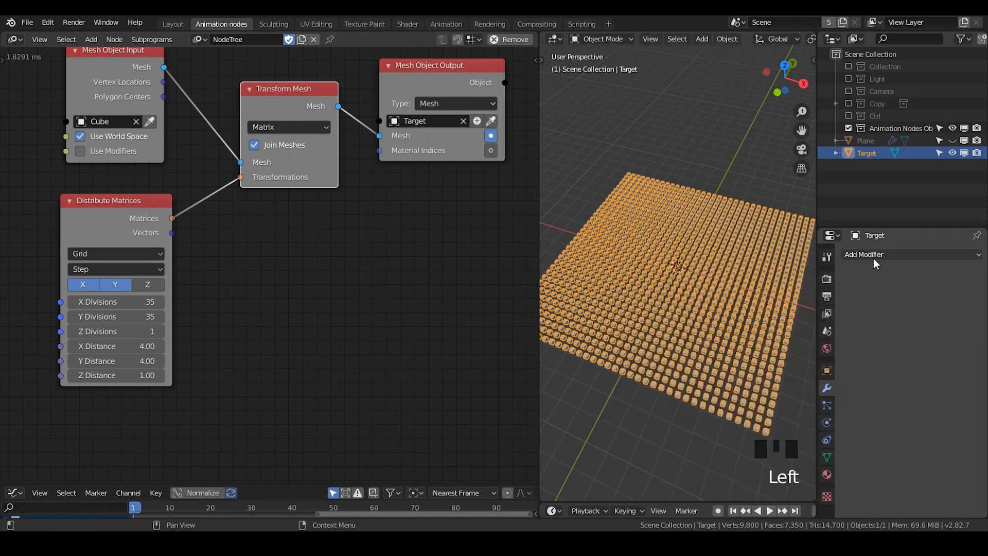
click(827, 458)
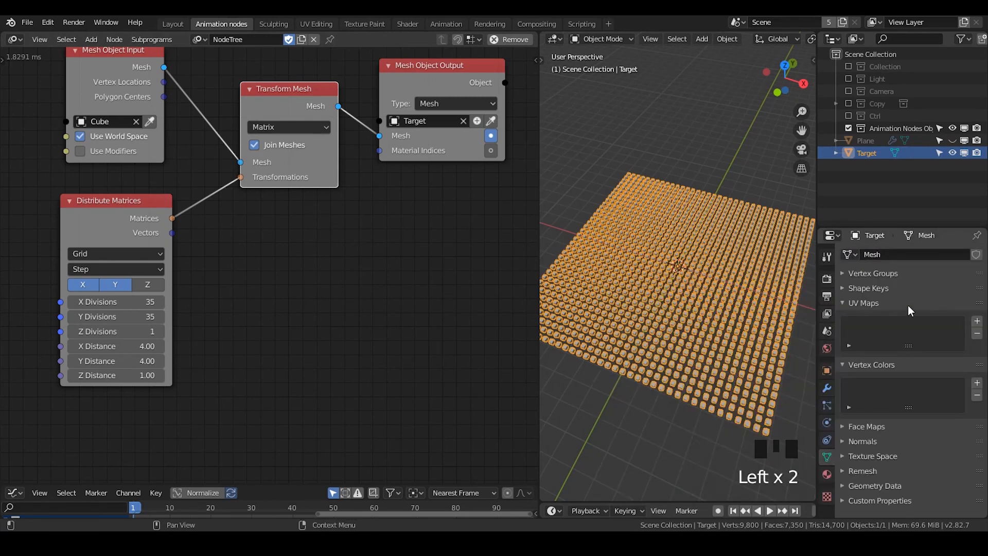
click(827, 405)
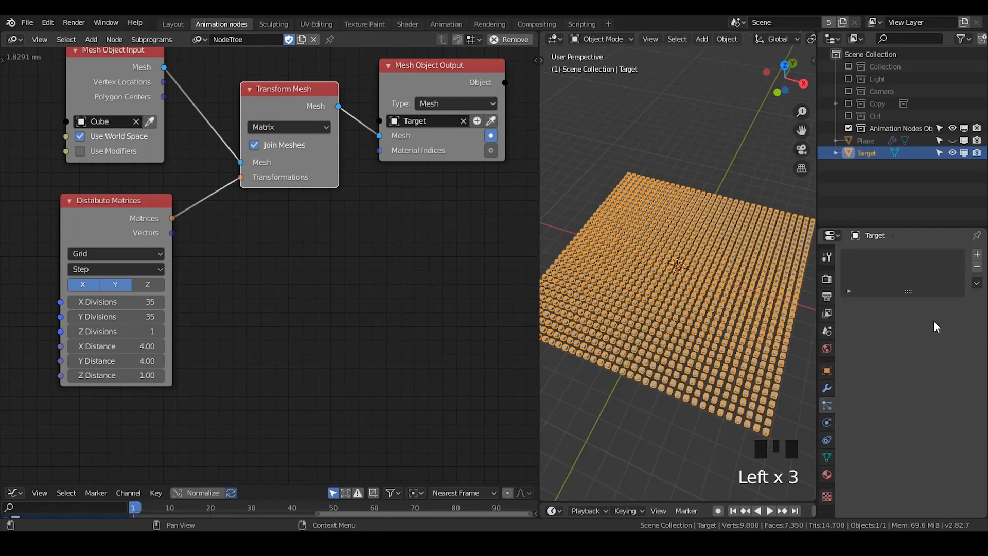
Deselect the Target object and move the Transform Mesh node slightly down
click(683, 151)
click(269, 93)
drag(268, 93, 303, 131)
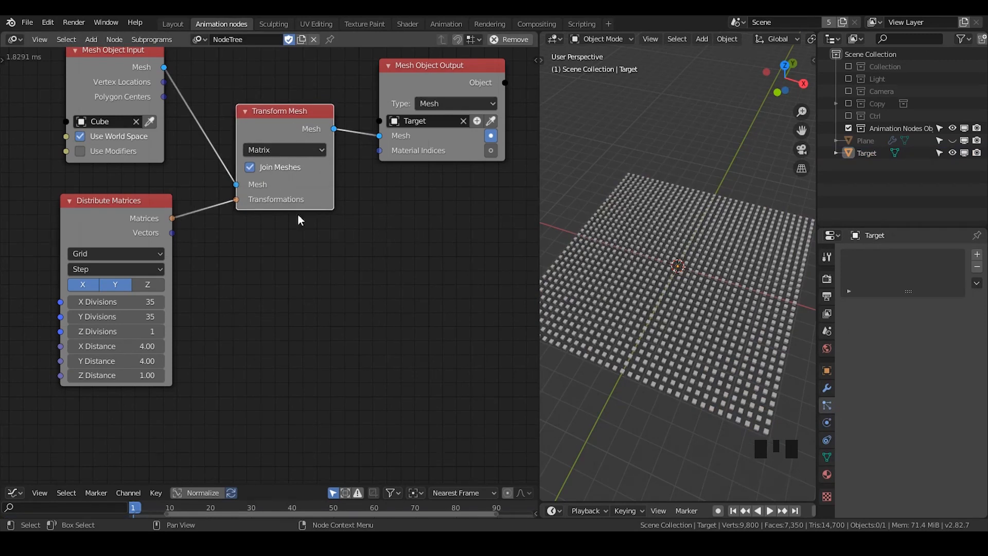
Add an Object Instancer node in the empty area below the Mesh Object Output node
key(ctrl+a)
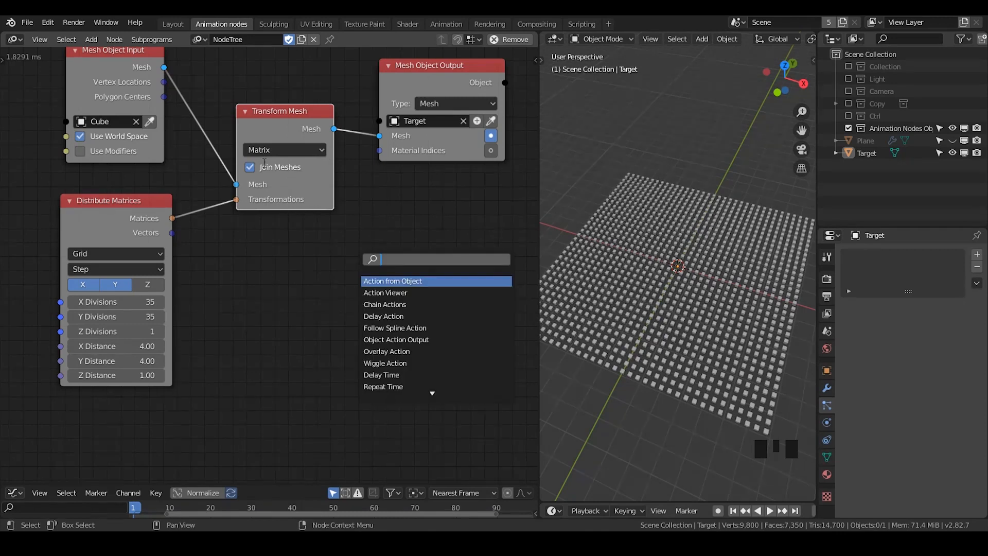
drag(325, 57, 70, 128)
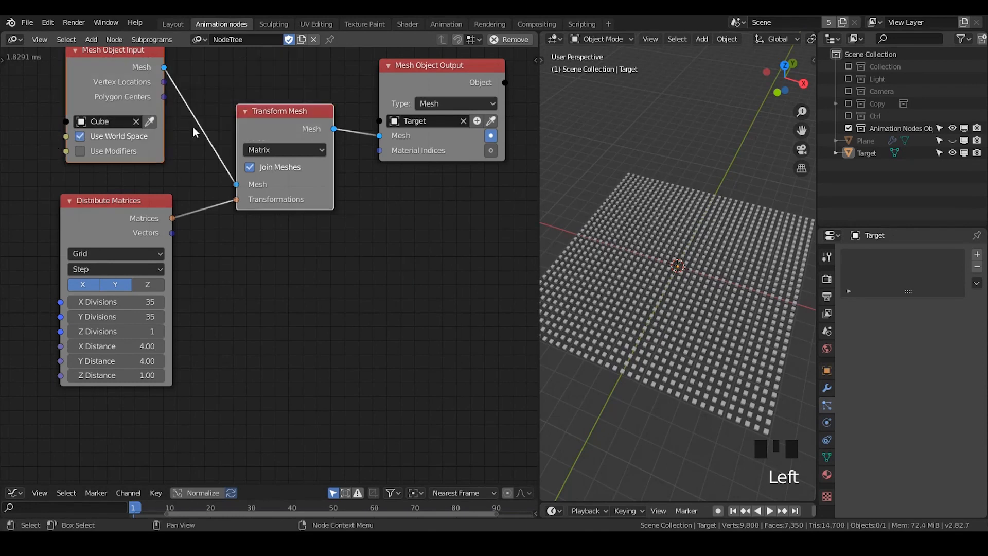
key(ctrl+a)
text(ob)
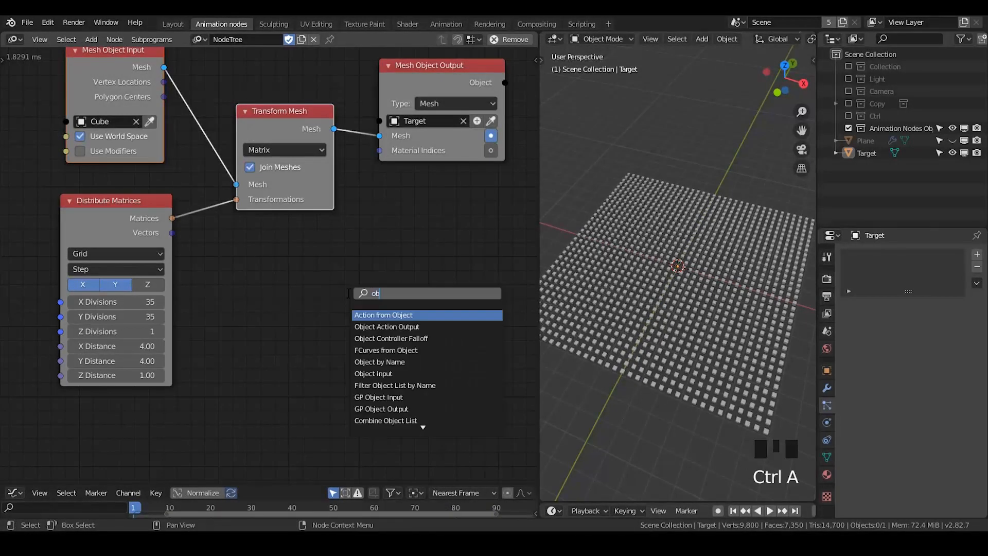
text(ject ins)
key(Return)
Add a Group Input node between the Distribute Matrices and Object Instancer nodes
key(ctrl+a)
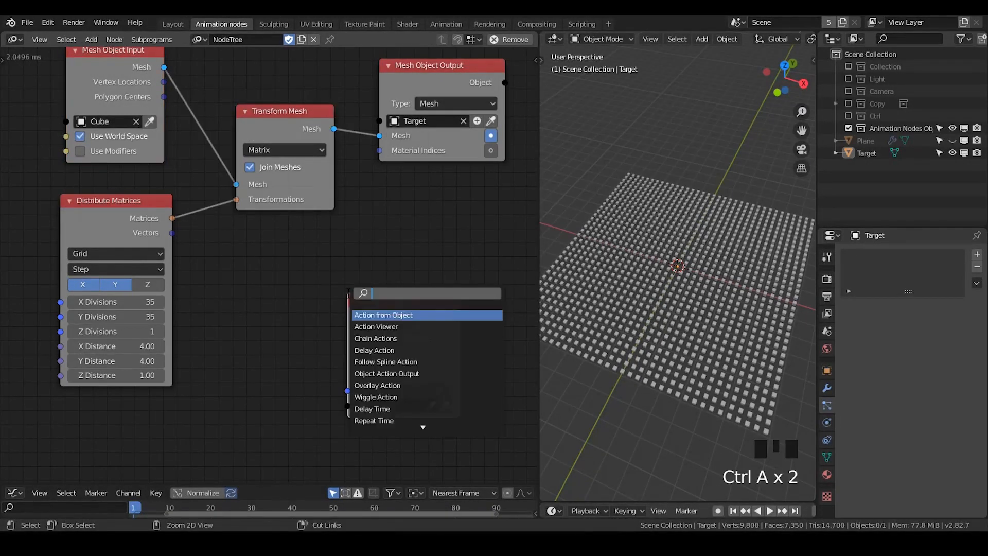
text(group)
key(Return)
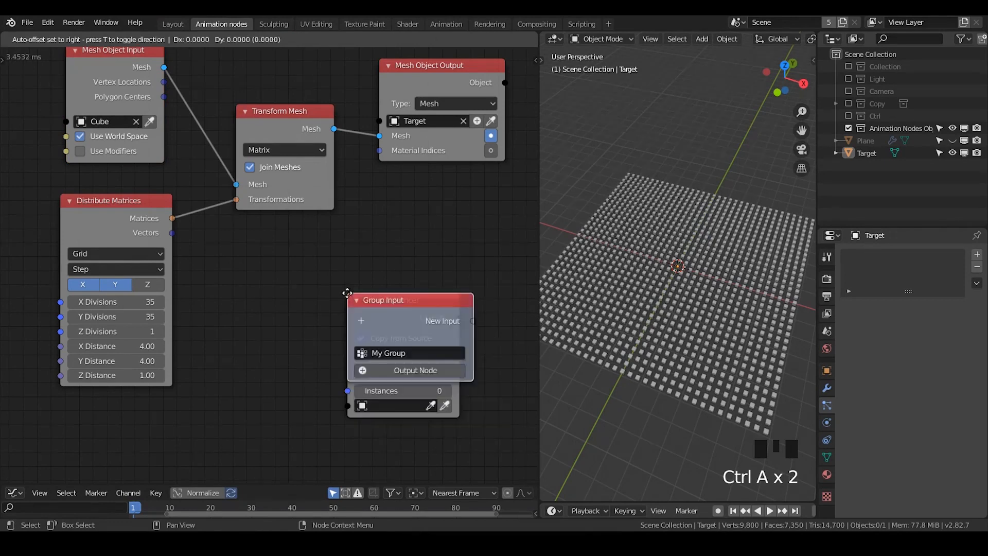
click(216, 250)
Move the Object Instancer up and connect its Source input to a new Group Input socket
drag(414, 323, 500, 249)
middle_drag(348, 278, 261, 251)
drag(354, 303, 277, 203)
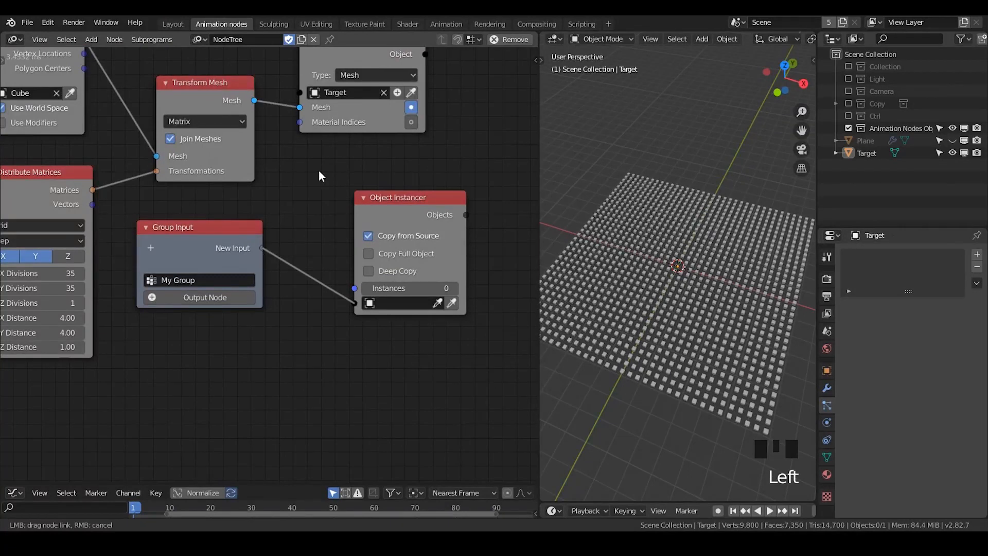
drag(319, 171, 319, 172)
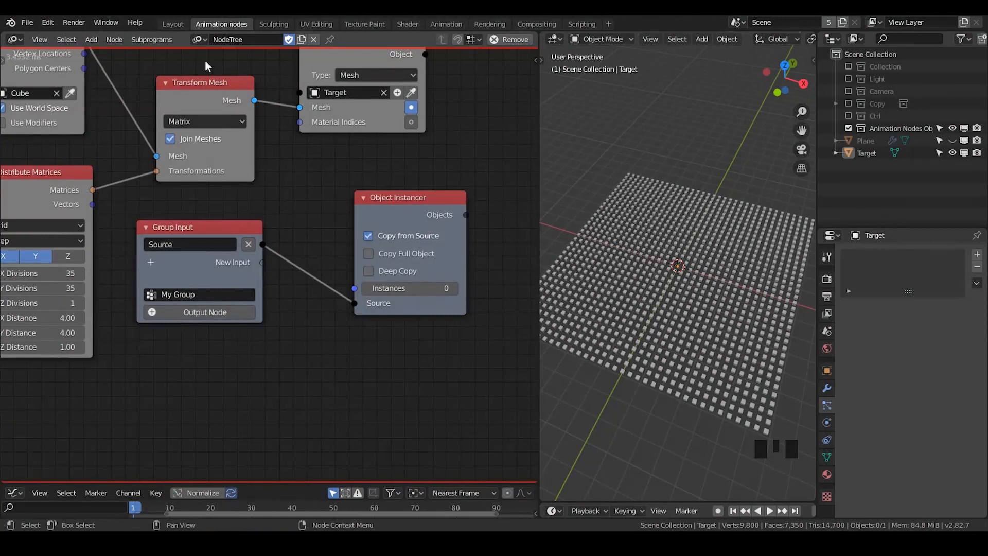
Read the full node tree error in the widened Problems section, then hide the tool sidebar
middle_drag(297, 198, 312, 273)
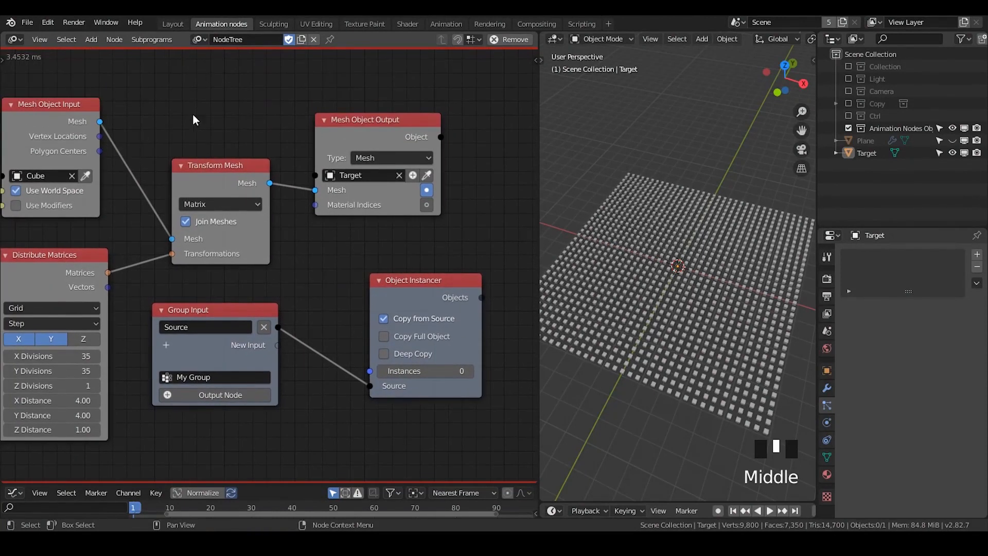
key(t)
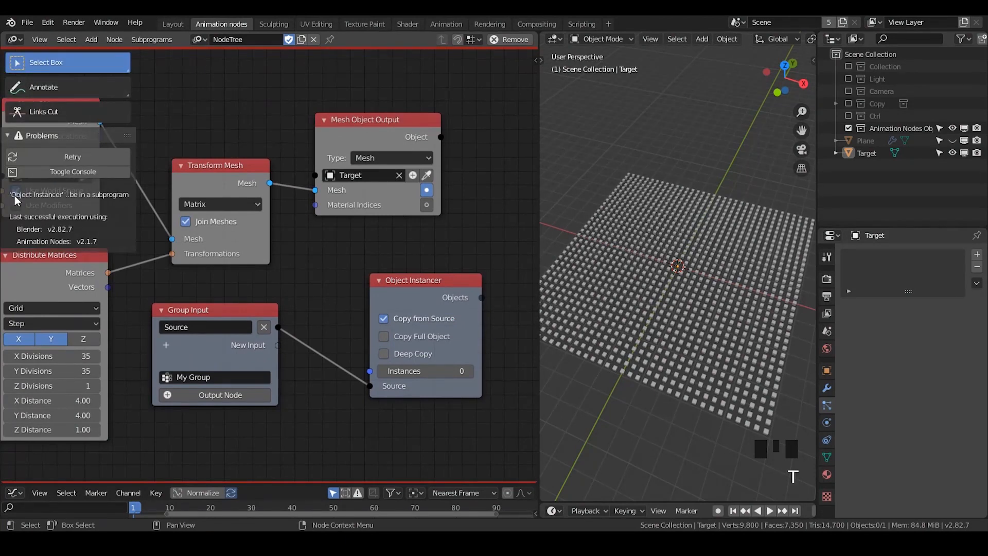
drag(137, 156, 226, 156)
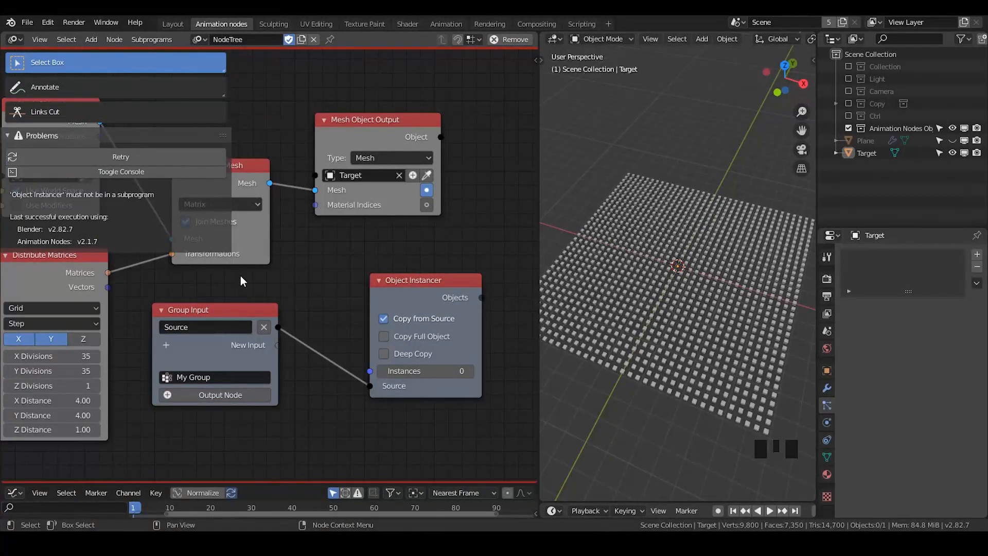
key(t)
Add a Loop Input node just below the Group Input node and box-select the neighbouring nodes
middle_drag(255, 289, 261, 231)
click(271, 274)
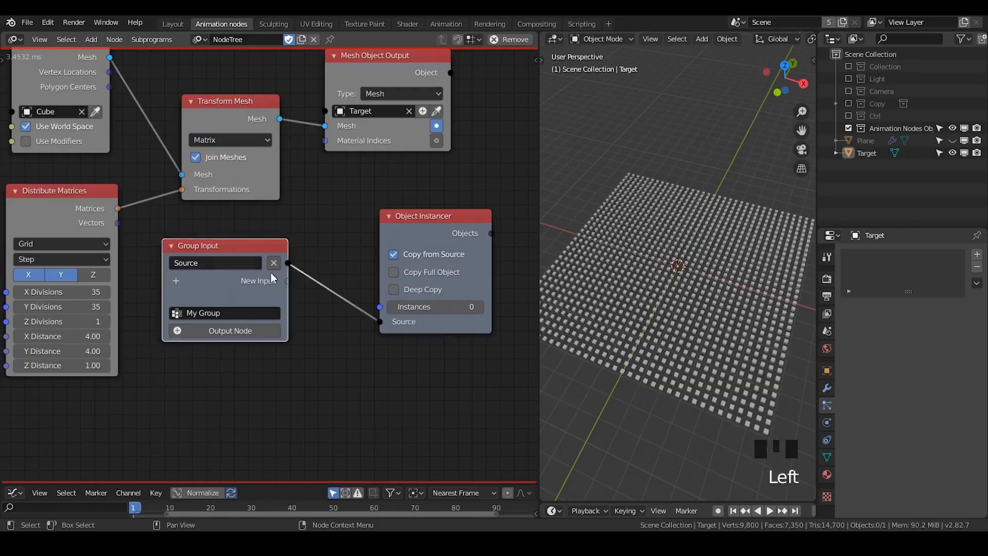
key(ctrl+a)
text(loo)
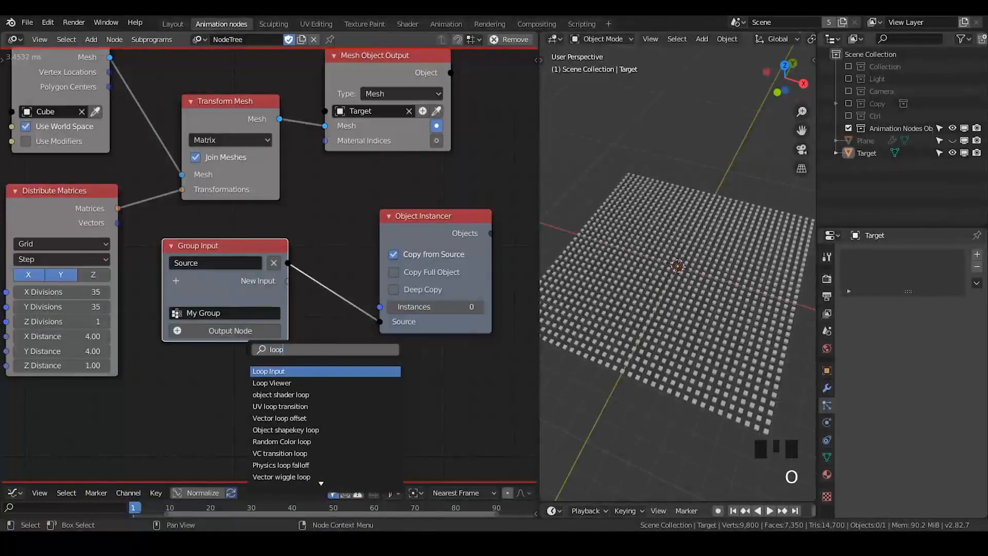
key(Return)
click(191, 329)
middle_drag(191, 329, 184, 267)
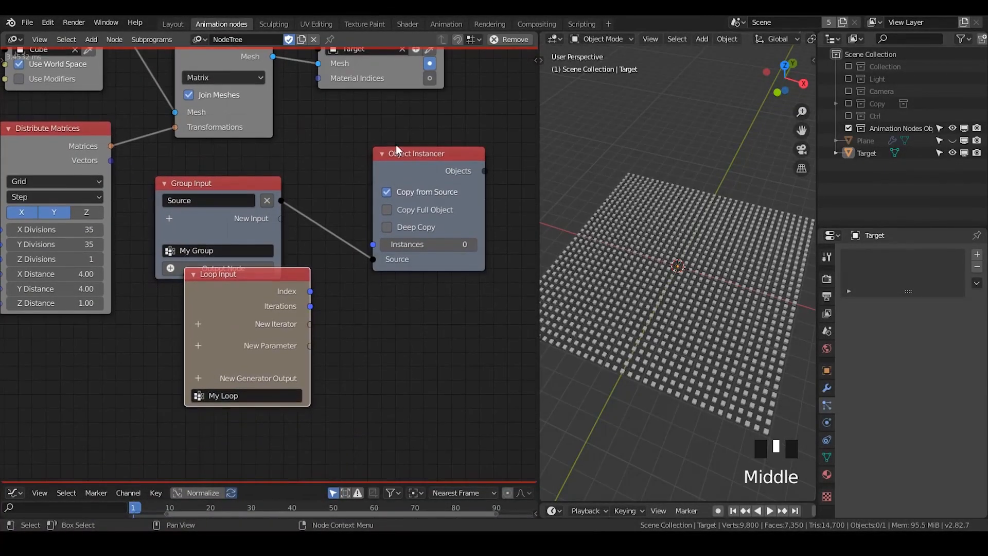
drag(456, 136, 204, 346)
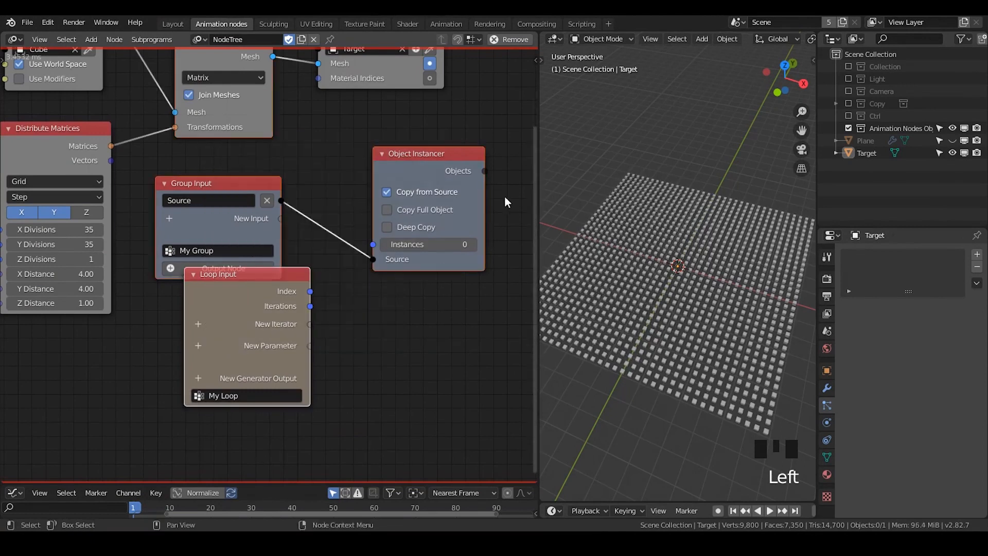
Delete the Group Input, Loop Input and Object Instancer nodes below the mesh network
drag(505, 197, 236, 356)
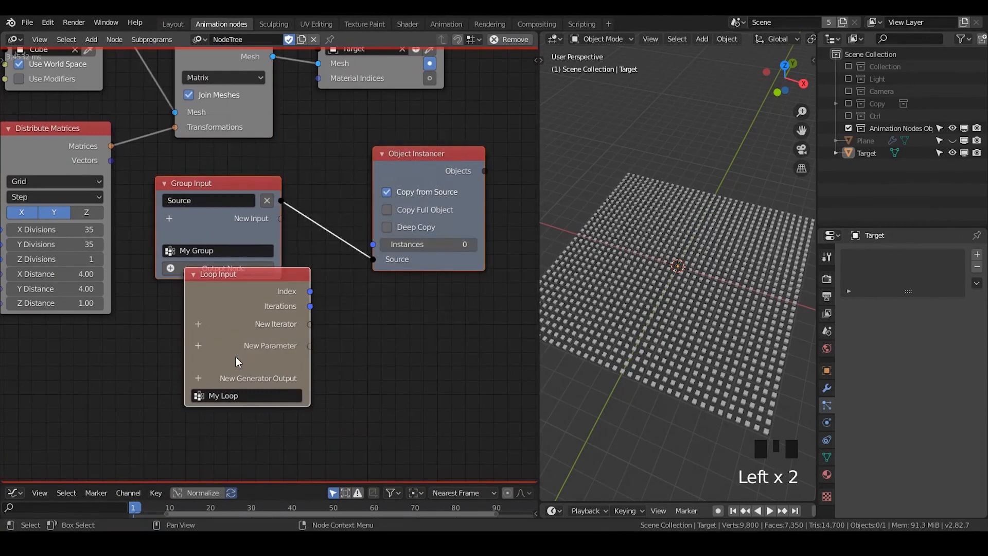
key(x)
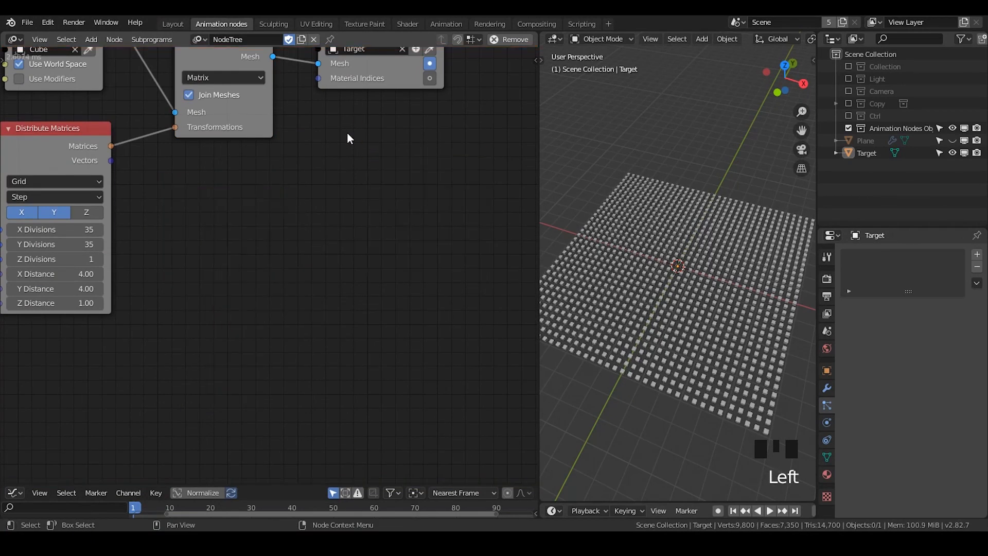
middle_drag(304, 204, 334, 291)
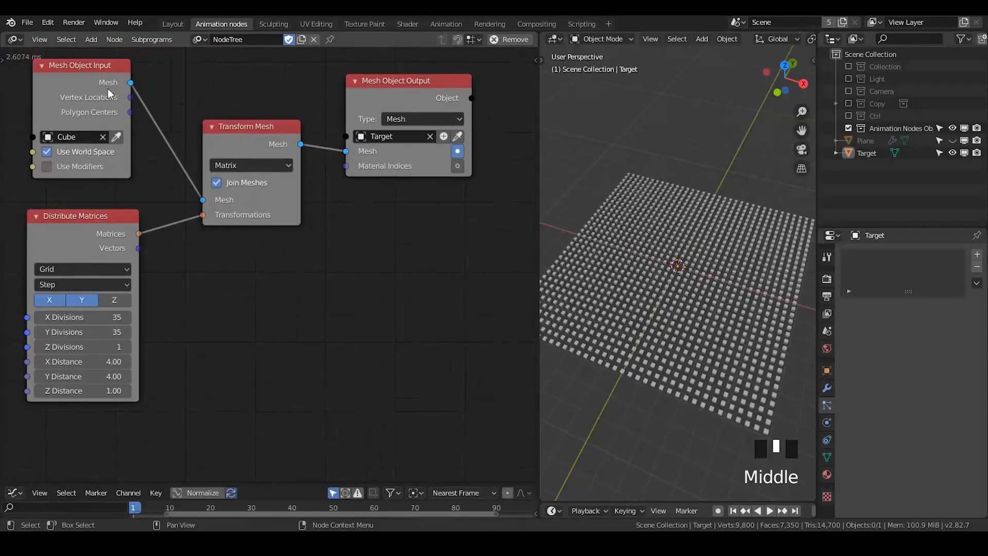
drag(96, 88, 104, 93)
mouse_move(261, 153)
mouse_down()
mouse_move(252, 145)
mouse_move(259, 151)
mouse_up()
Add an Invoke Subprogram node for the "Instancing object" subprogram just below the Transform Mesh node
middle_drag(338, 303, 332, 293)
text(object)
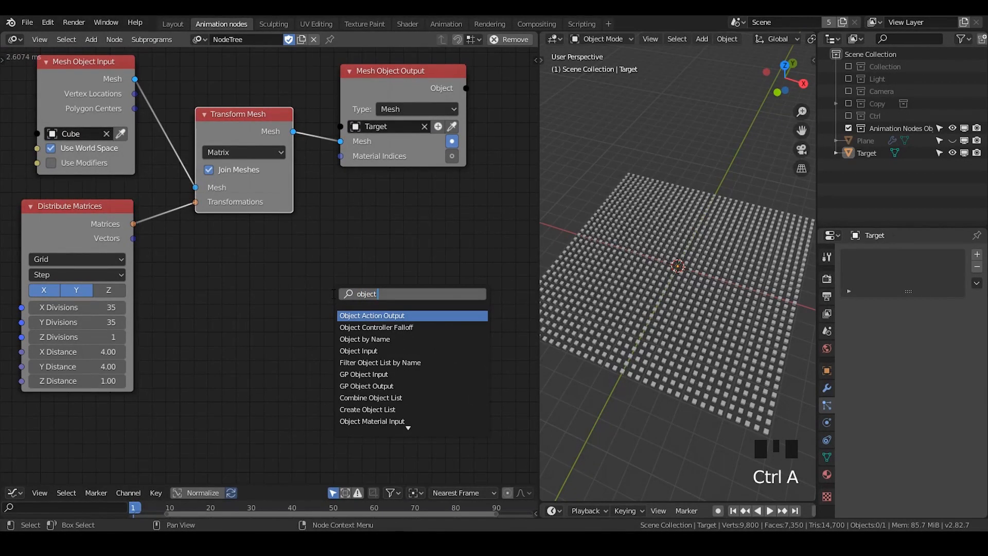
key(BackSpace)
key(BackSpace)
key(BackSpace)
key(BackSpace)
key(BackSpace)
key(BackSpace)
text(instancing ob)
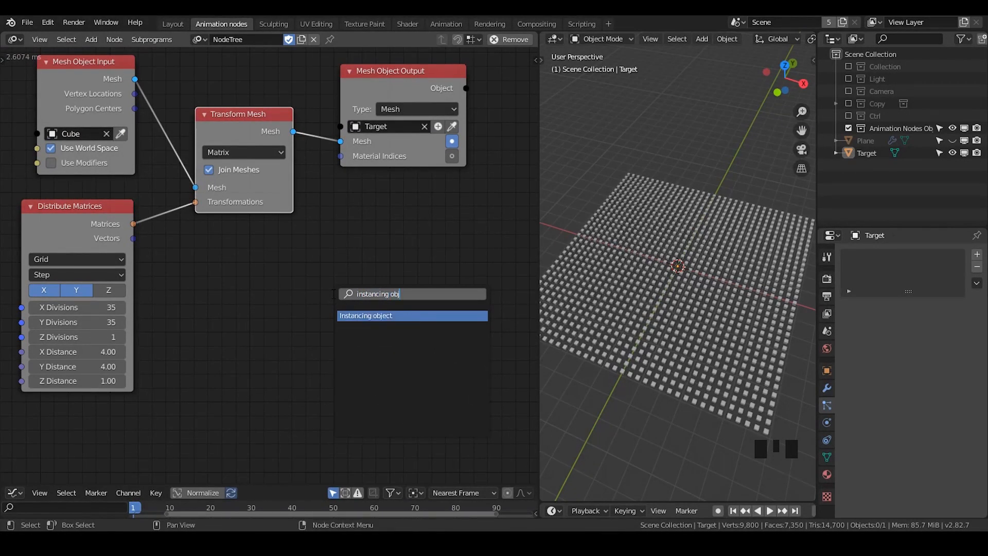
key(Return)
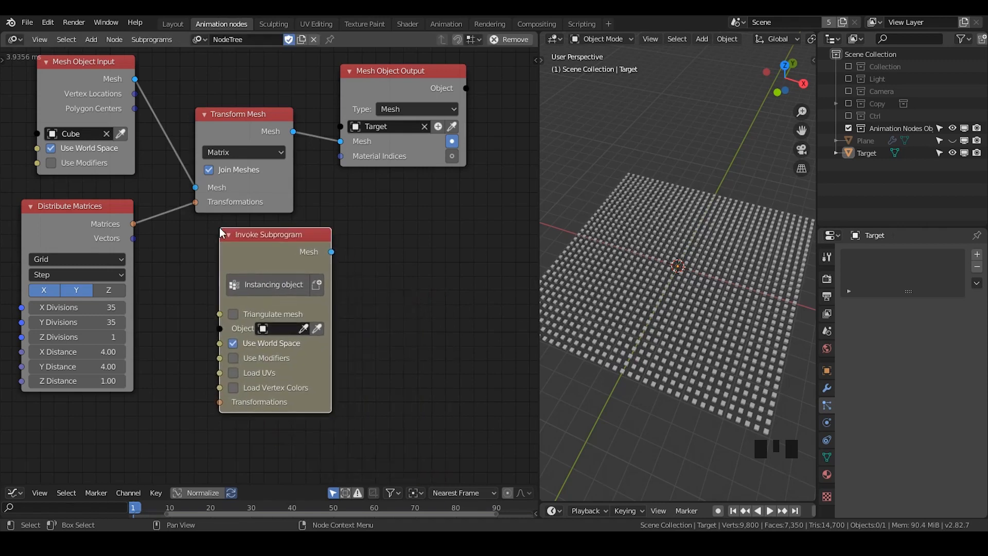
click(221, 227)
middle_drag(220, 227, 277, 209)
drag(342, 230, 372, 224)
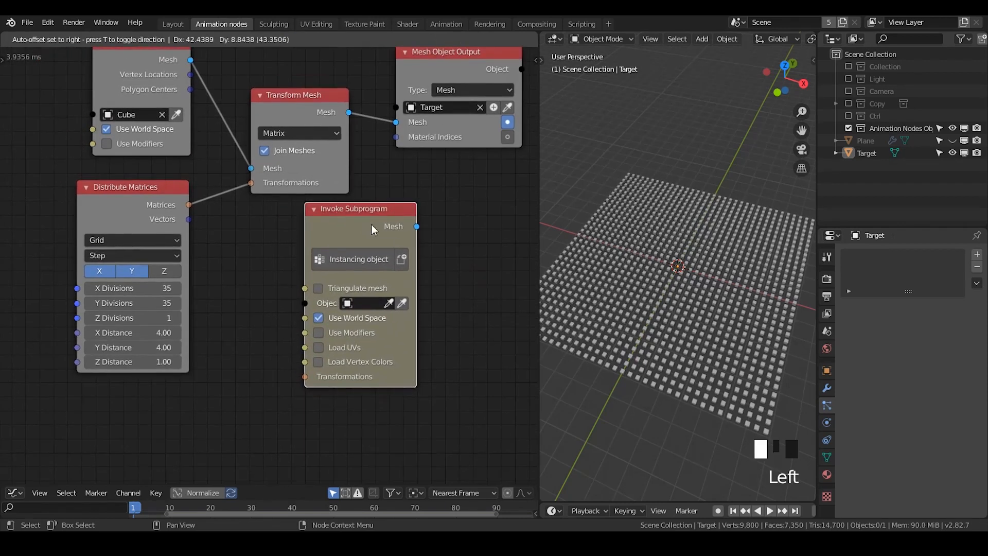
Connect Distribute Matrices' Matrices to the Invoke Subprogram's Transformations, and its Mesh output to the Mesh Object Output's Mesh input
click(140, 207)
drag(141, 206, 109, 220)
drag(250, 184, 306, 377)
drag(353, 236, 265, 218)
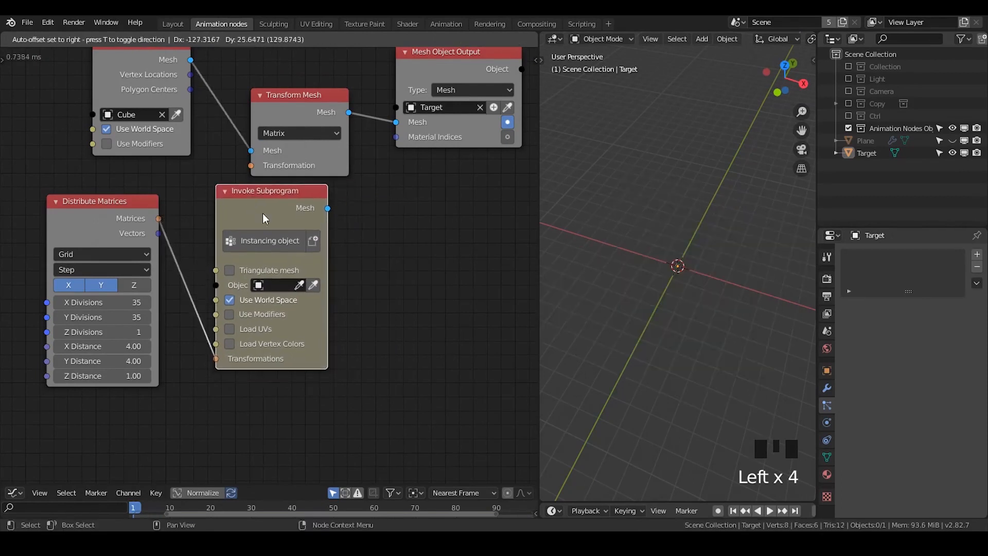
drag(326, 209, 396, 122)
drag(267, 217, 302, 179)
middle_drag(386, 176, 386, 228)
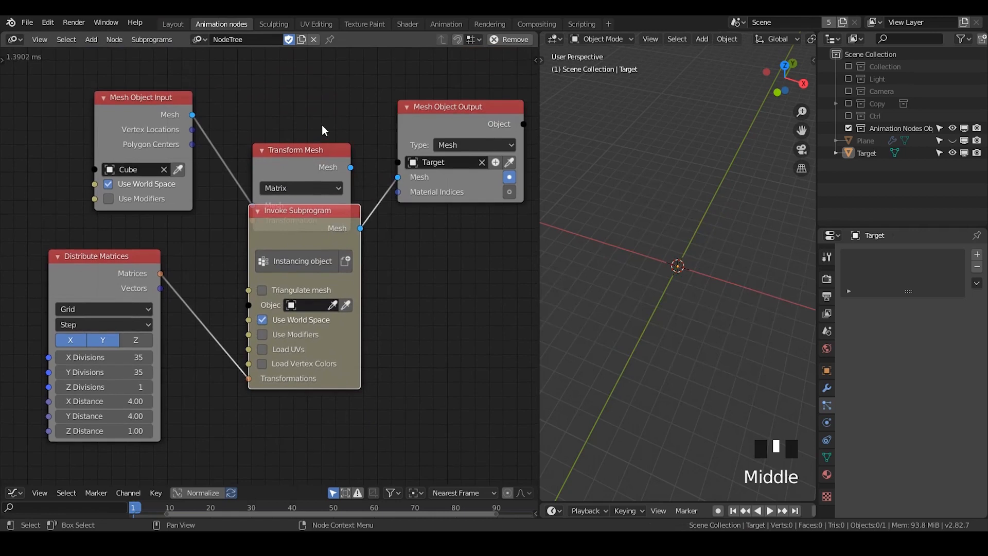
Enable the collection containing the Cube and assign the Cube as the Invoke Subprogram node's Object
click(849, 66)
click(891, 78)
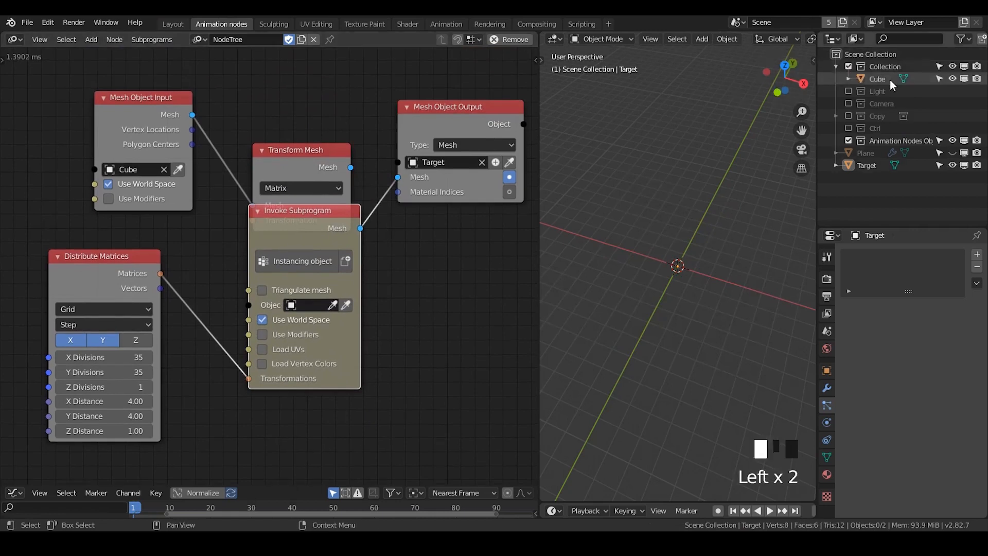
click(346, 305)
Remove the unused Mesh Object Input and Transform Mesh nodes and tidy the remaining three-node layout
drag(317, 120, 188, 185)
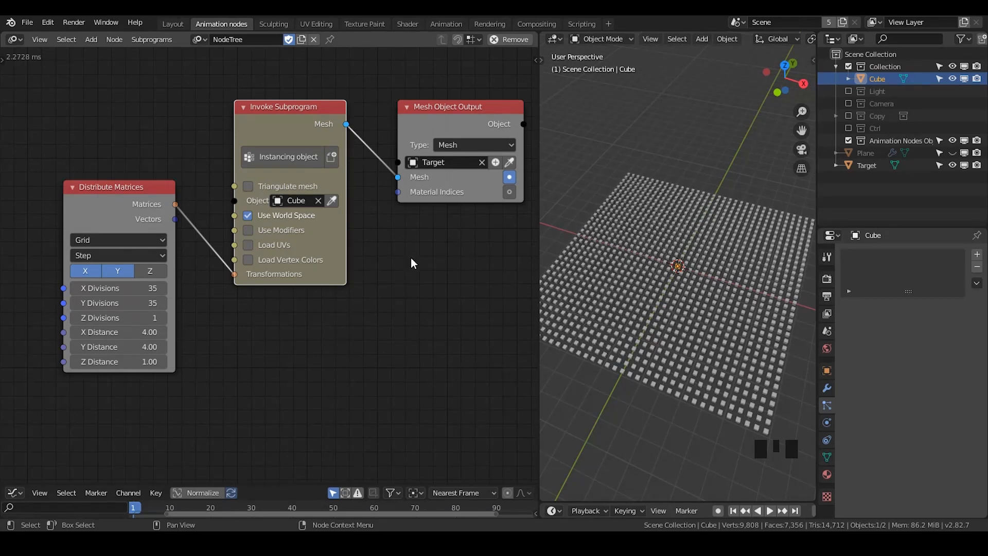
middle_drag(424, 287, 403, 252)
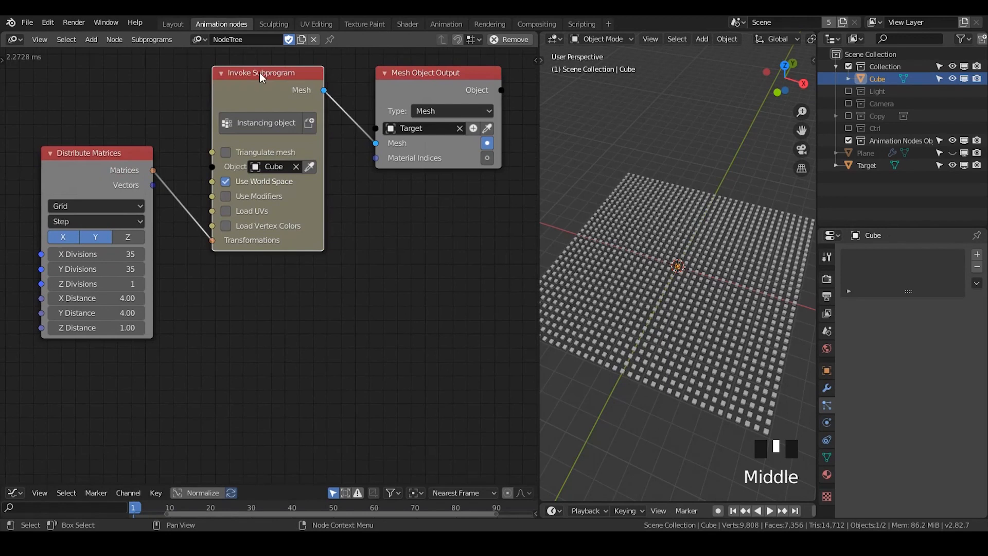
click(320, 97)
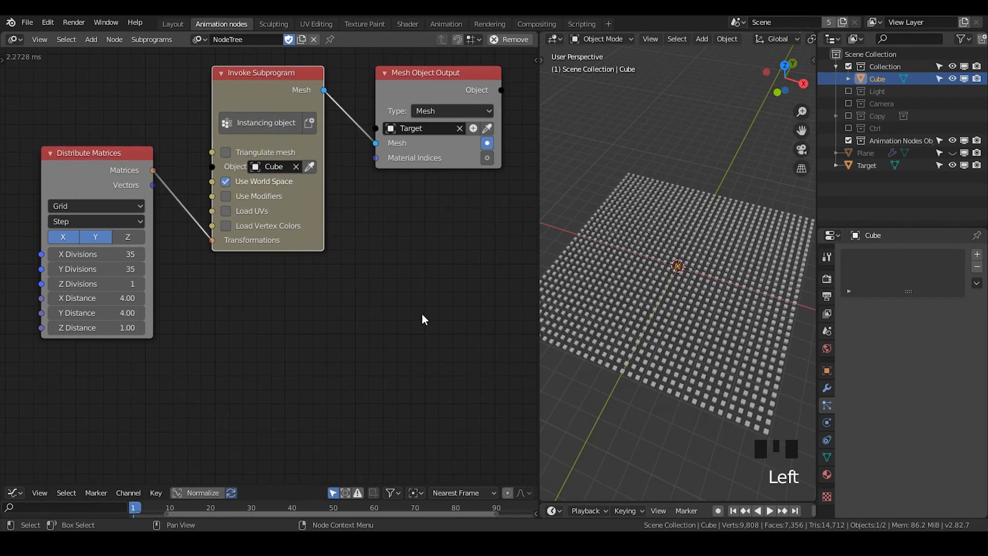
Add a Group Input node in the empty area below the Invoke Subprogram node
middle_drag(422, 315, 370, 260)
key(ctrl+a)
text(group)
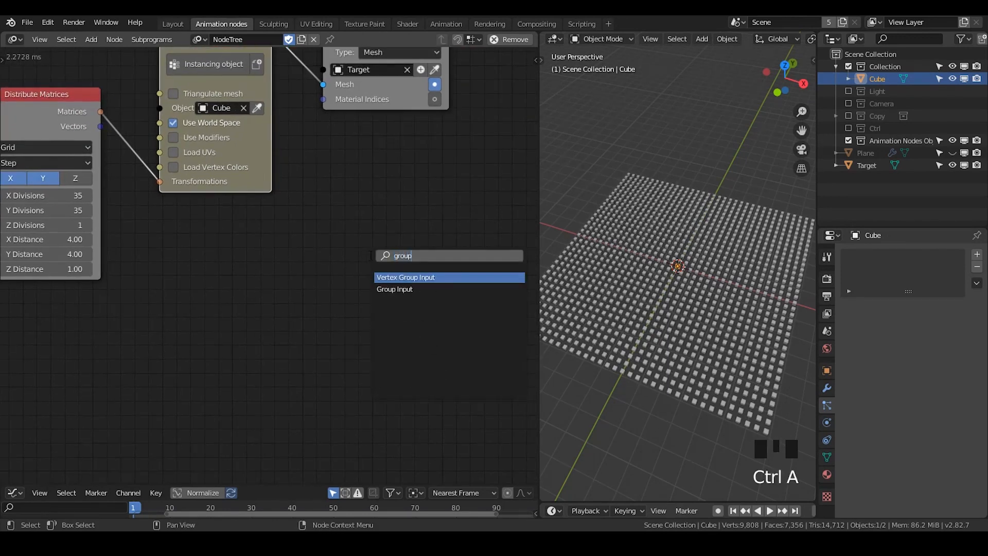
key(Down)
key(Return)
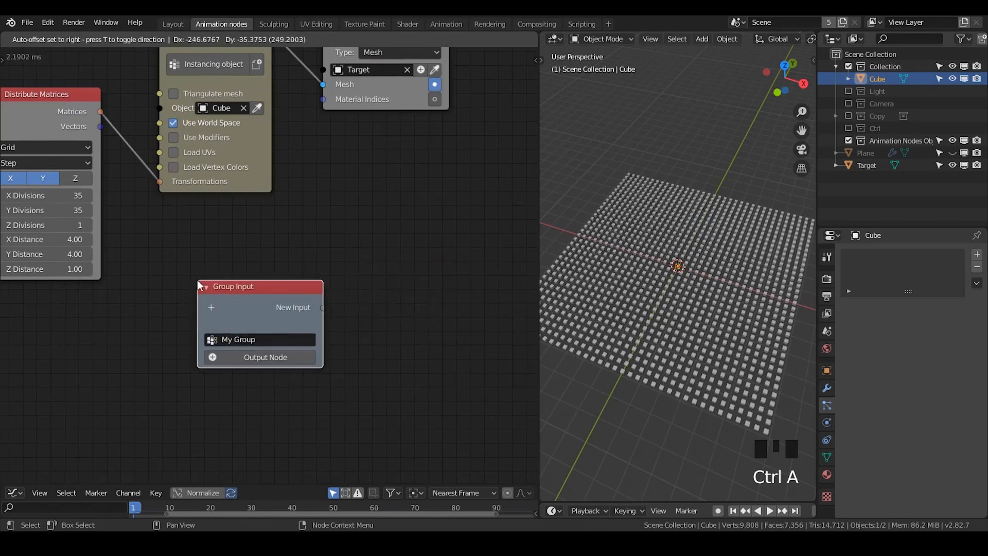
click(197, 280)
Add a Mesh Object Input node and a Transform Mesh node beside the Group Input node
key(ctrl+a)
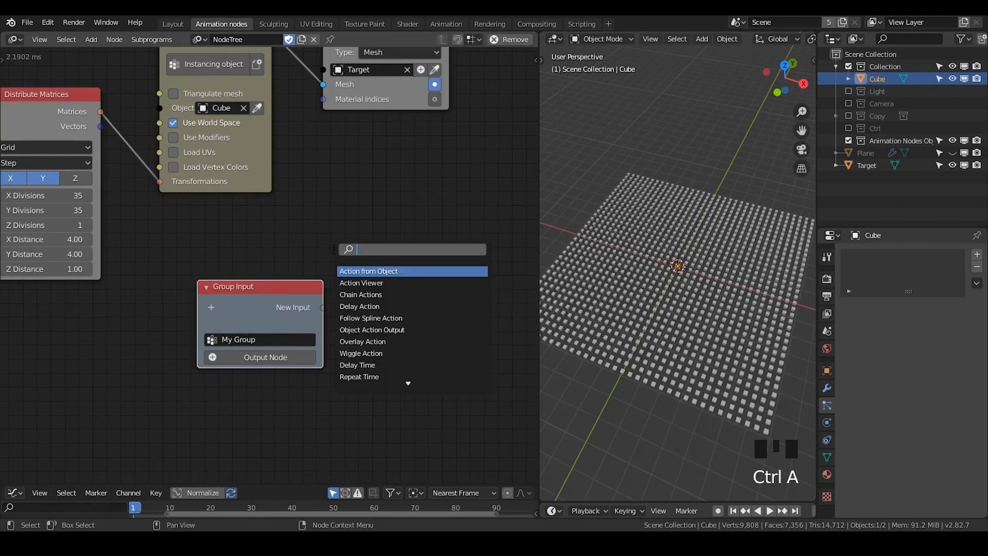
text(object mesh)
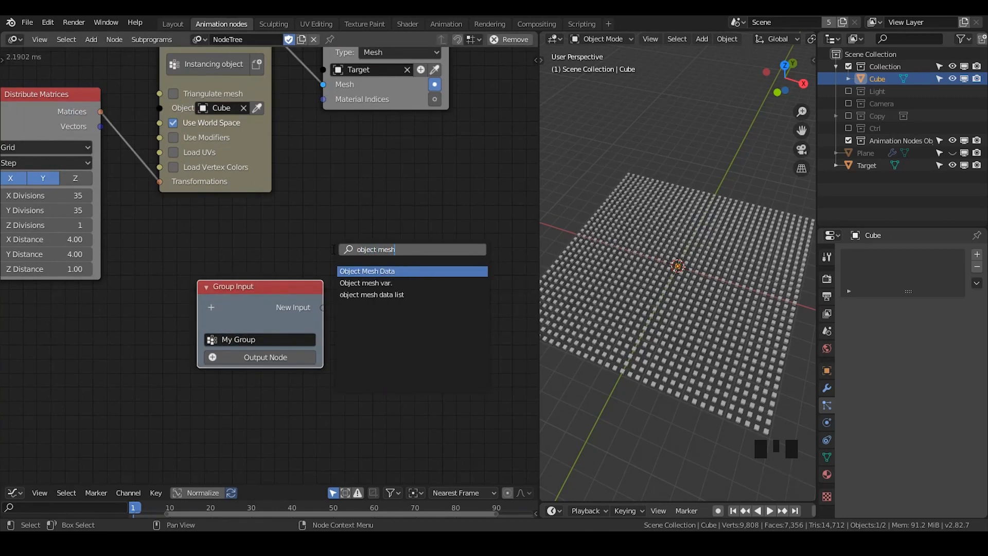
key(Return)
key(ctrl+a)
text(transf)
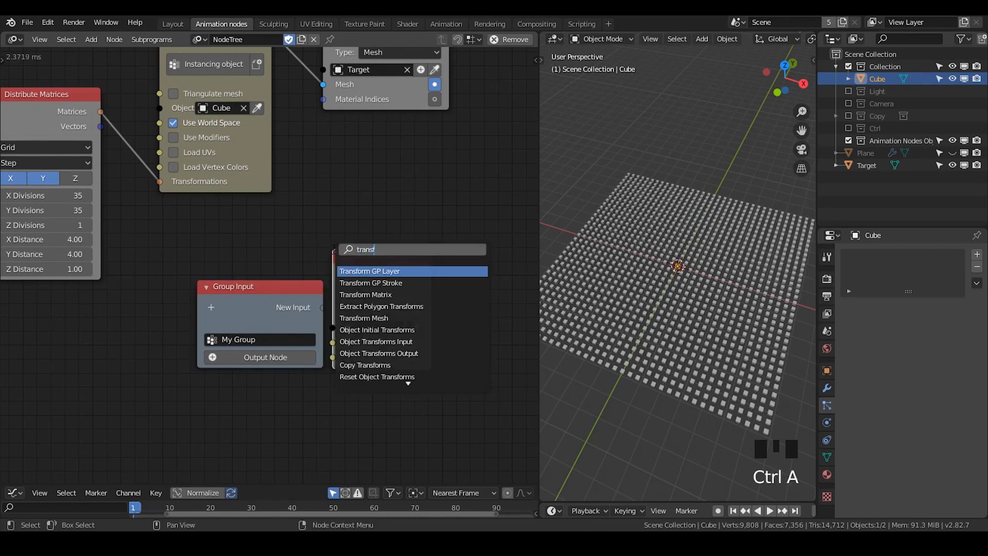
text(orm mesh)
key(Return)
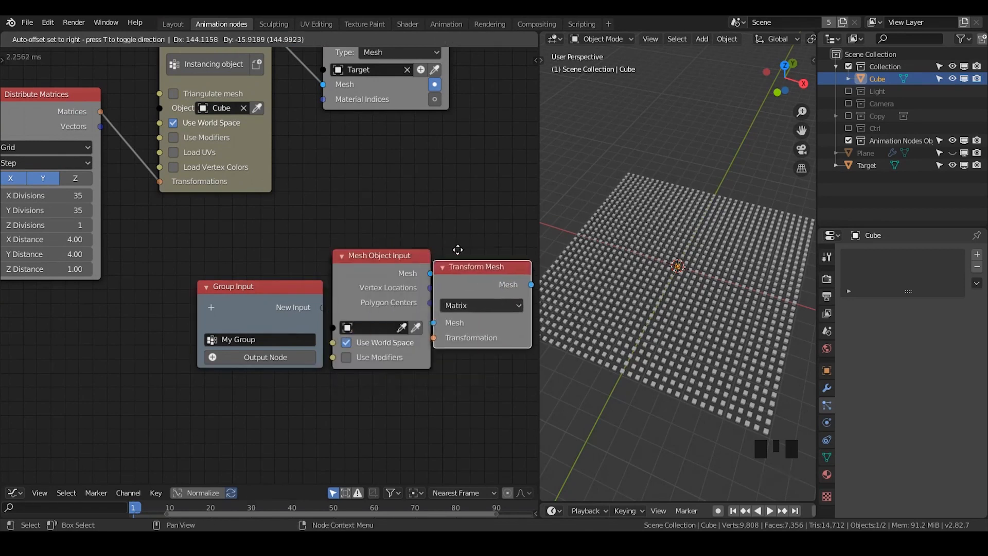
click(450, 250)
Space out the Group Input, Mesh Object Input and Transform Mesh nodes to leave room for links
middle_drag(450, 245, 405, 180)
drag(347, 193, 369, 170)
drag(203, 222, 167, 234)
drag(378, 175, 345, 168)
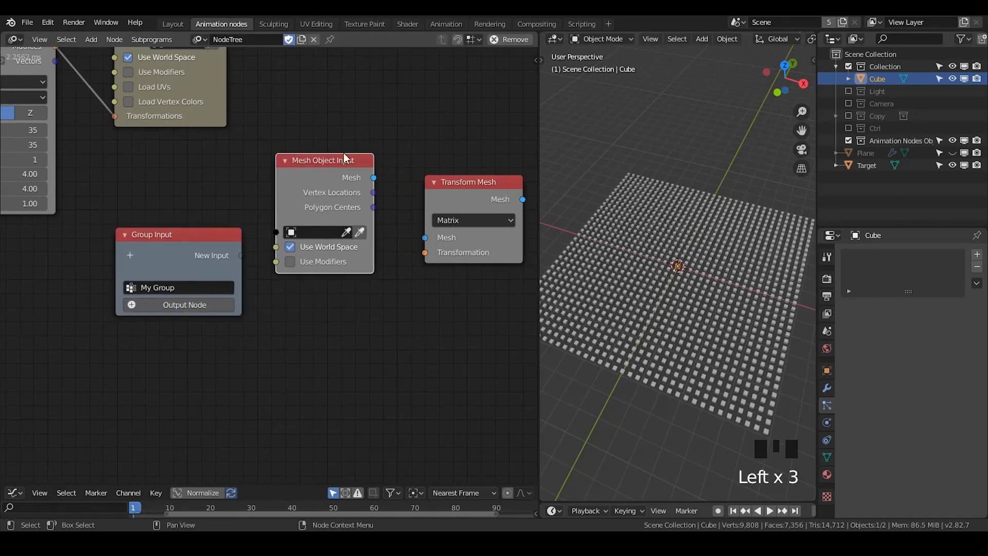
Connect the Mesh Object Input's Object and Use World Space sockets to new Group Input sockets
drag(240, 256, 276, 248)
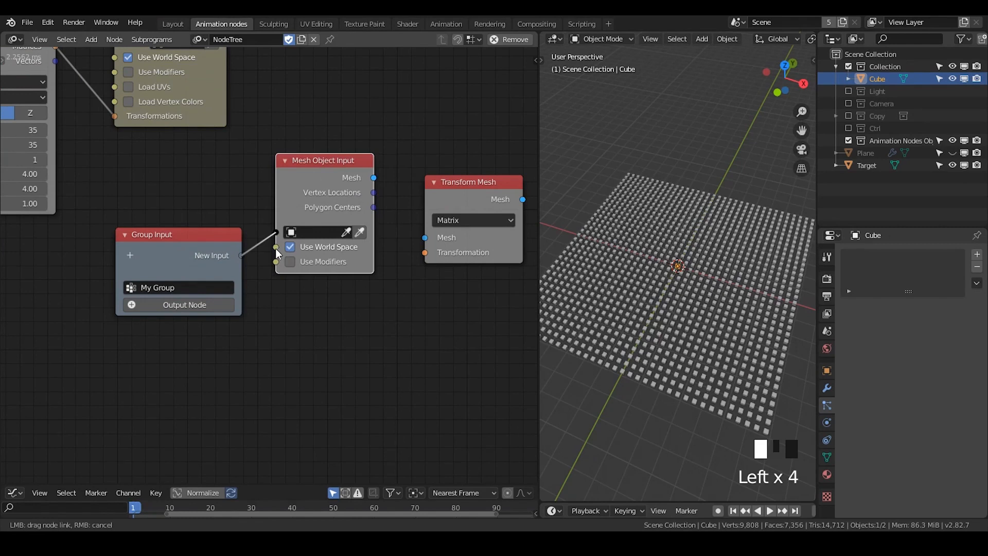
click(321, 176)
drag(322, 177, 333, 173)
drag(287, 243, 262, 262)
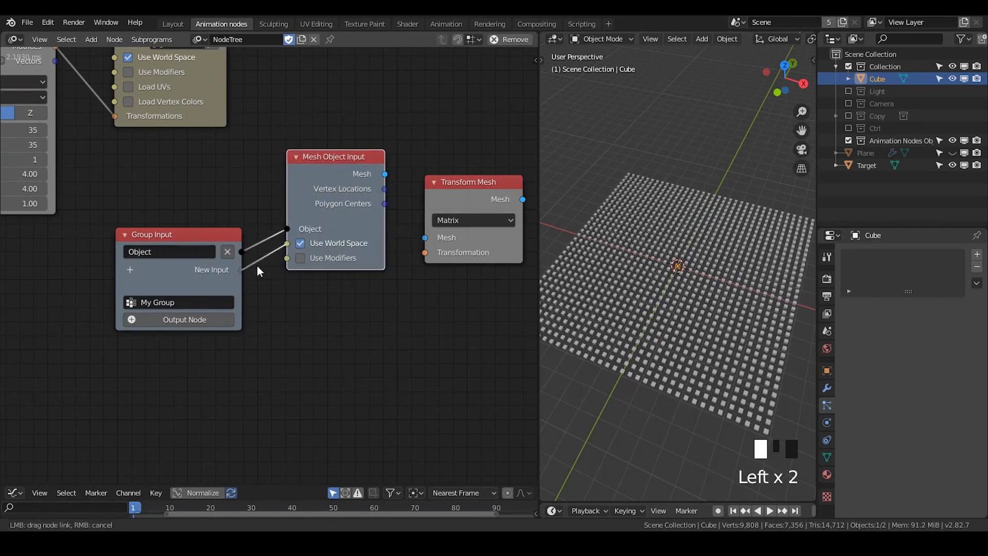
Show the Load UVs, Load Vertex Colors and Scene input sockets on the Mesh Object Input node
click(333, 168)
key(u)
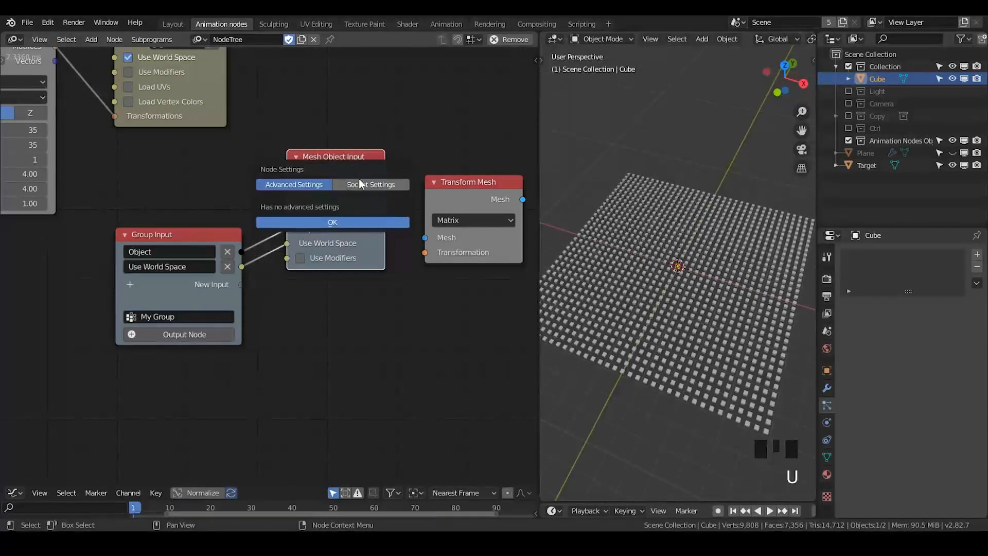
click(368, 185)
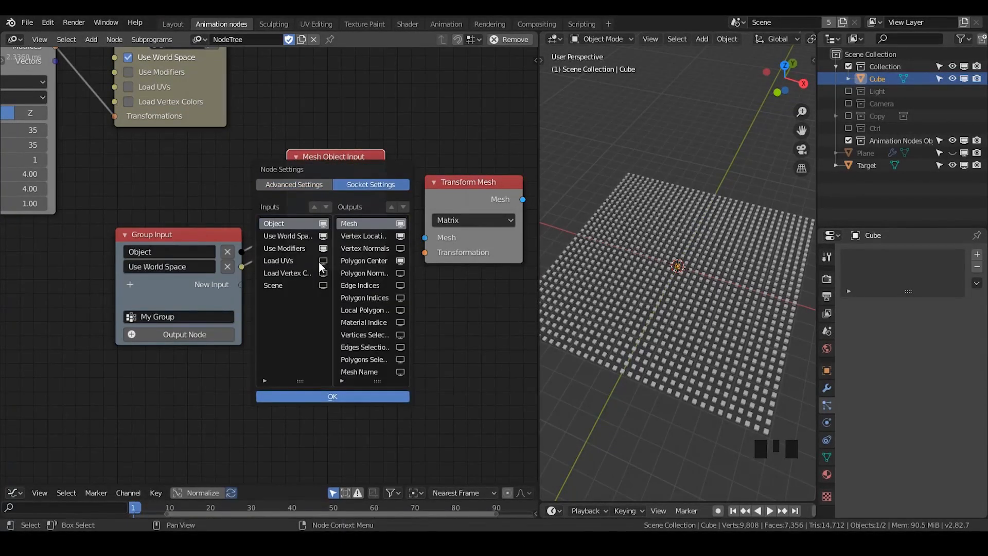
click(338, 396)
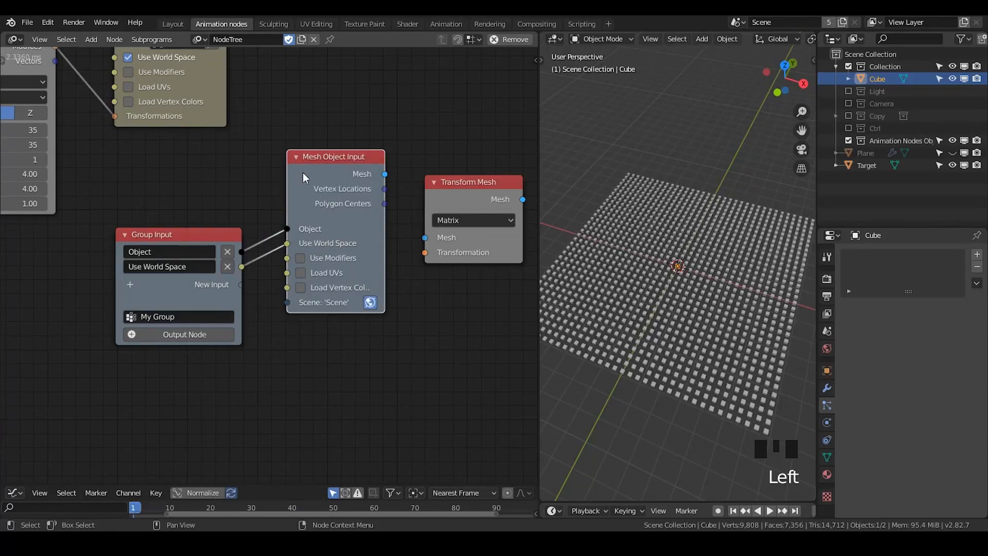
Connect the Mesh Object Input's Use Modifiers, Load UVs and Load Vertex Colors sockets to new Group Input sockets
drag(288, 258, 243, 289)
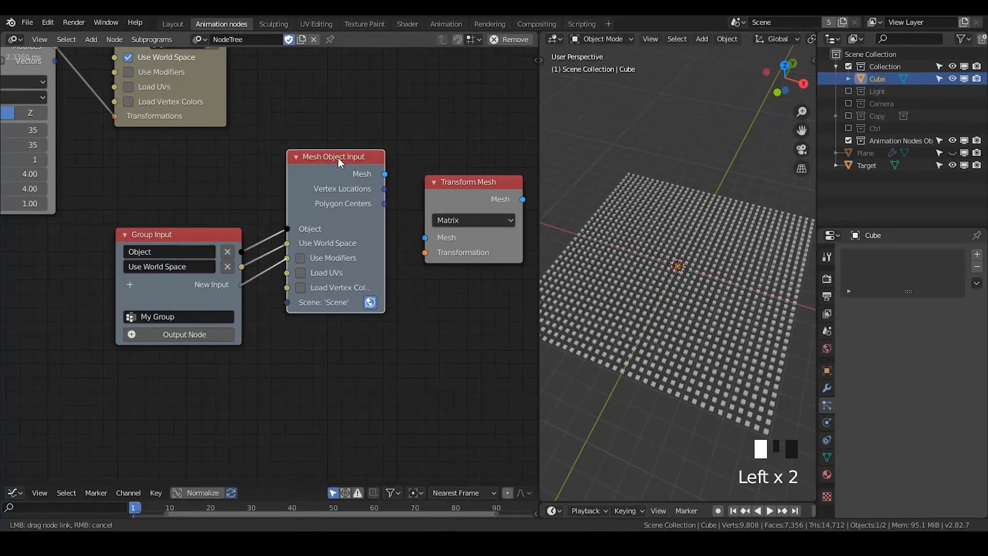
click(326, 163)
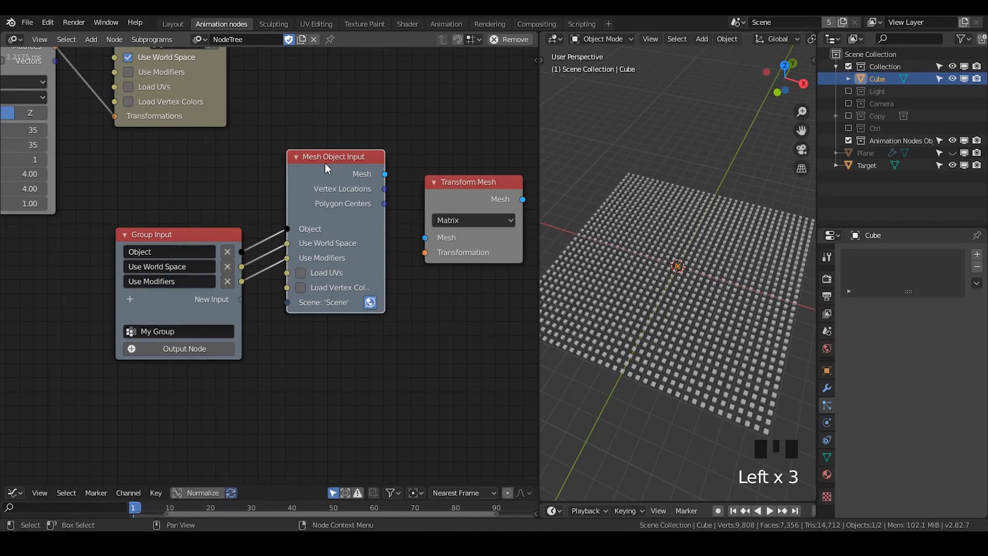
key(n)
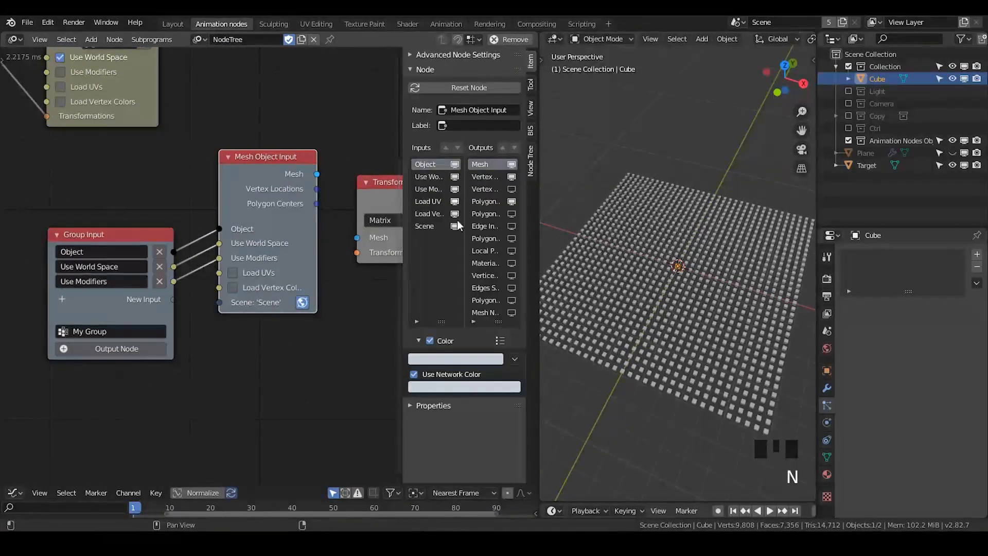
key(n)
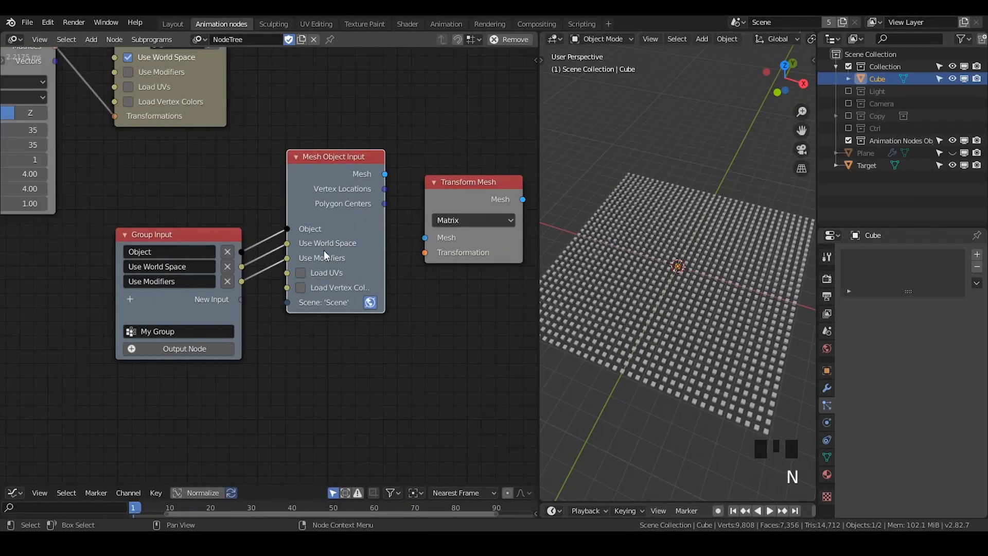
mouse_move(240, 300)
mouse_down()
mouse_move(273, 280)
mouse_move(299, 285)
mouse_move(287, 292)
mouse_move(325, 276)
mouse_move(234, 316)
mouse_up()
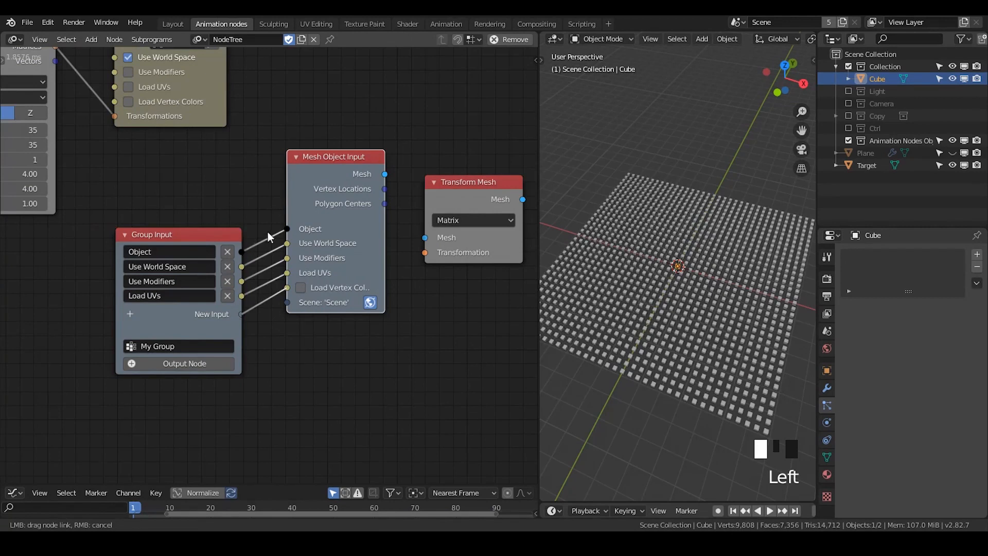
drag(270, 286, 327, 296)
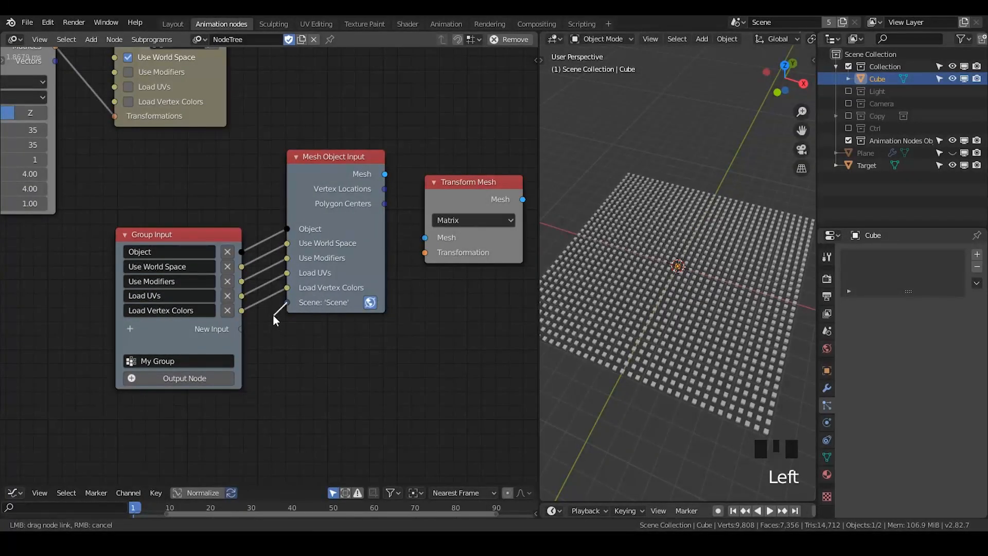
Try to connect the Mesh Object Input's Scene socket to a new Group Input socket, checking the available scenes
drag(268, 315, 268, 315)
click(740, 23)
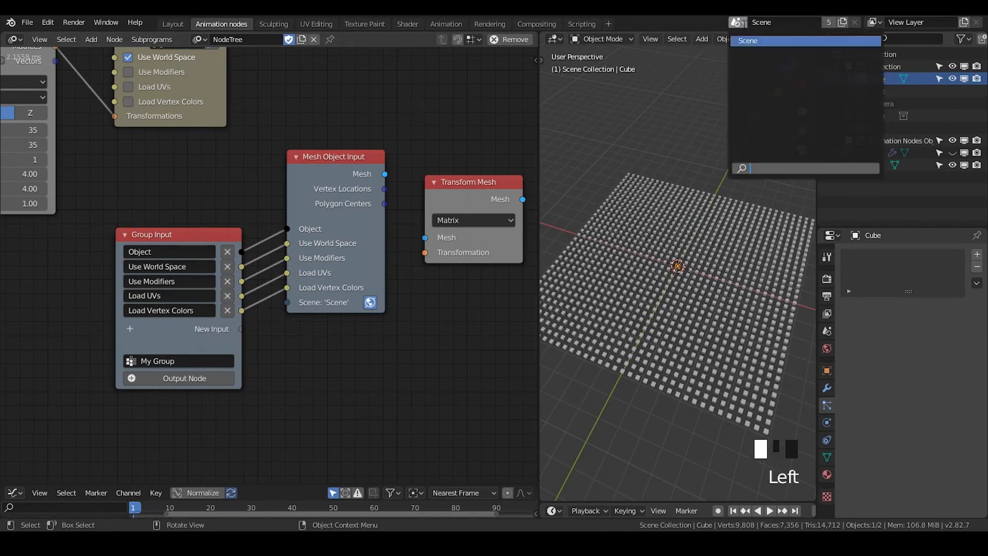
click(742, 23)
drag(287, 302, 226, 330)
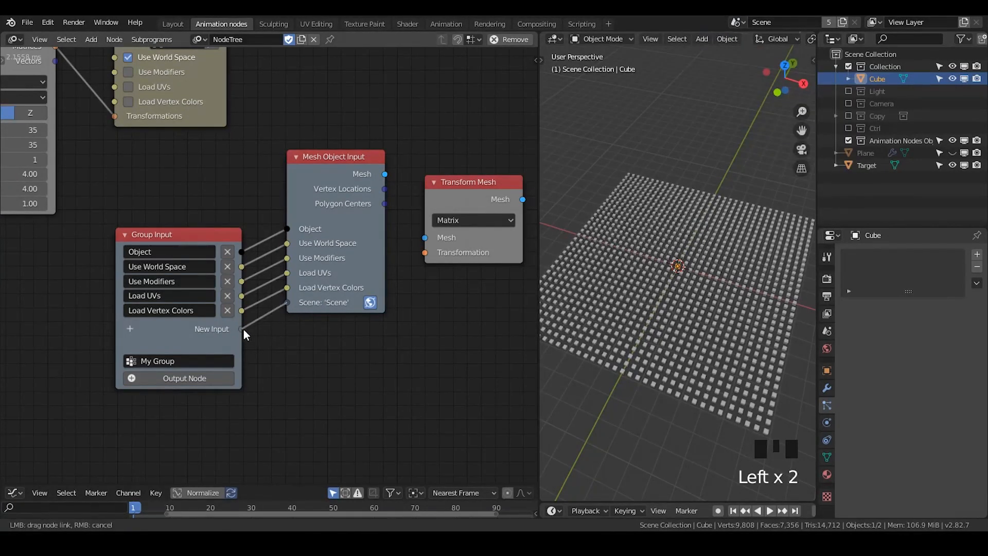
drag(251, 325, 281, 307)
Move the Transform Mesh node farther away from the Mesh Object Input node
middle_drag(329, 259, 298, 241)
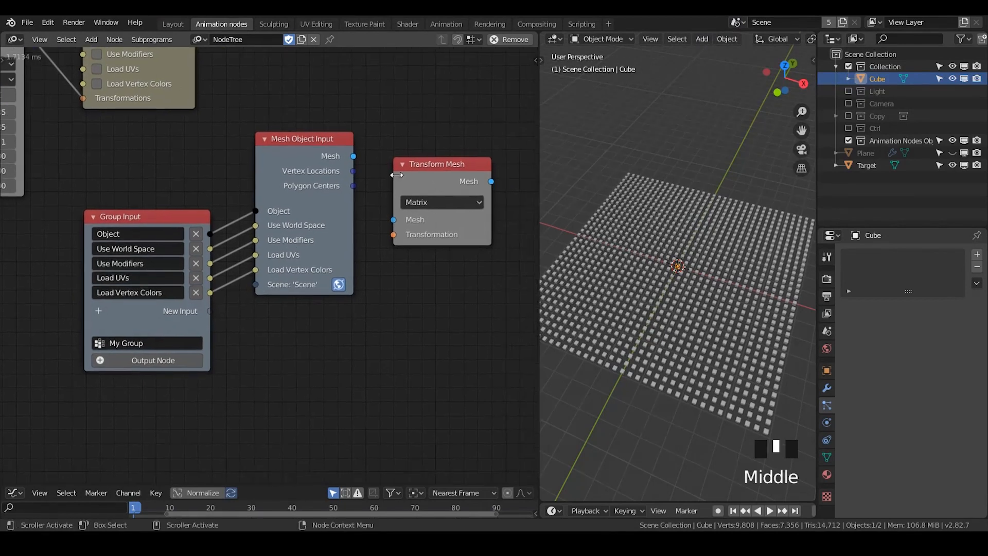
drag(422, 167, 460, 158)
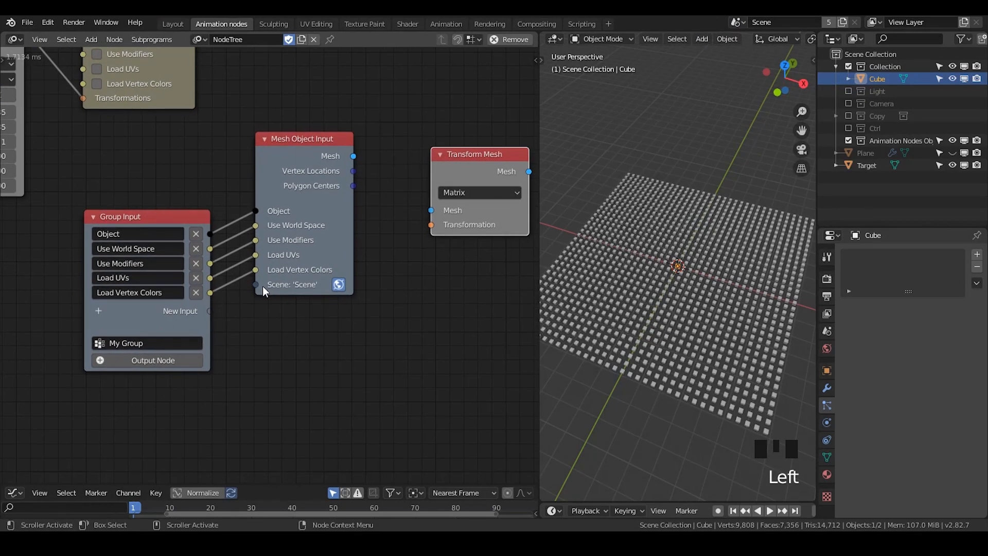
Connect the Mesh Object Input's mesh to Transform Mesh and feed its transformation socket from a new Matrix List group input
drag(353, 156, 432, 211)
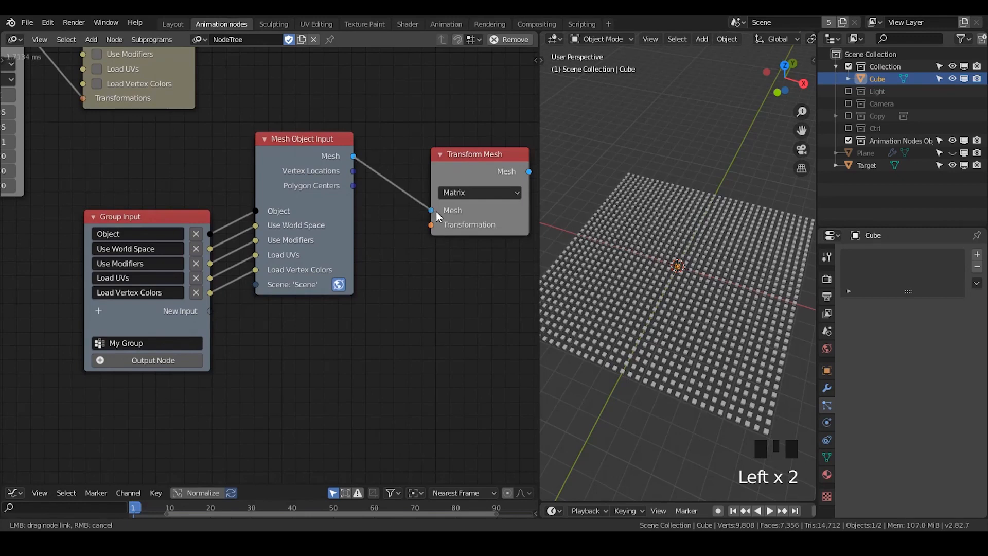
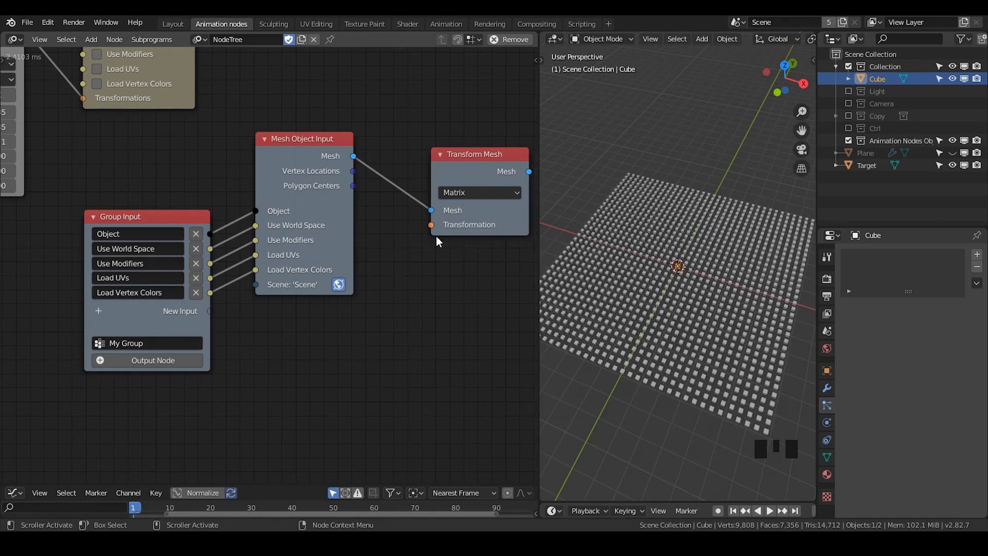
click(95, 311)
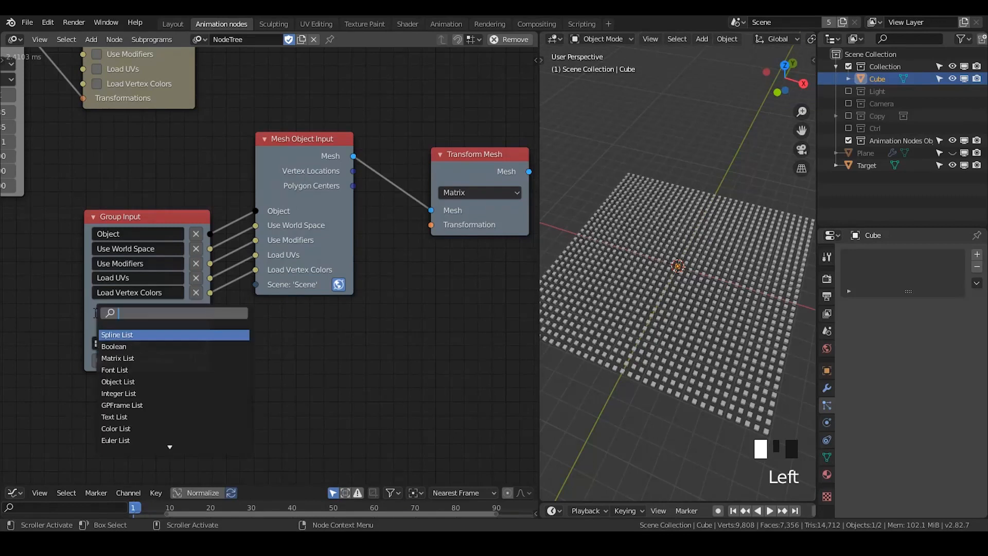
text(matrix)
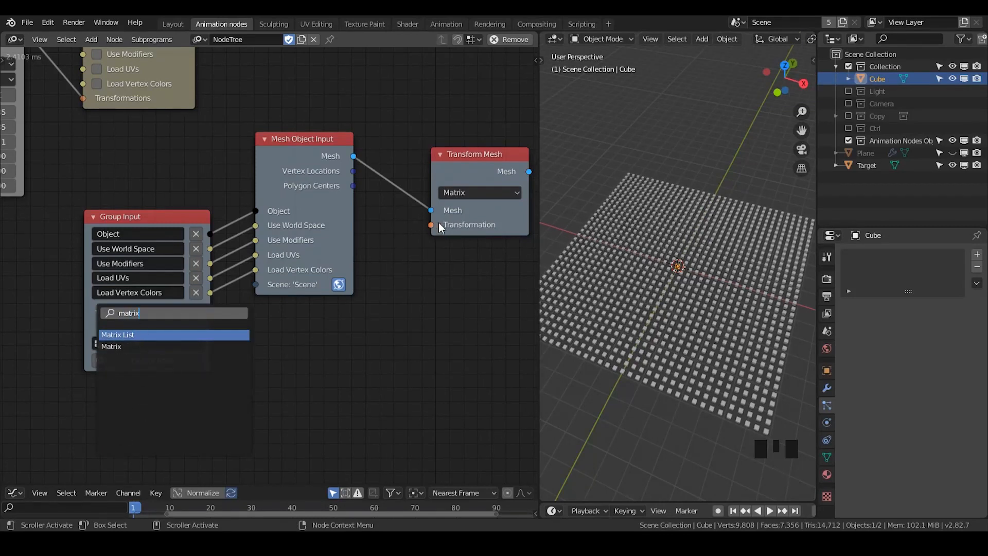
click(144, 336)
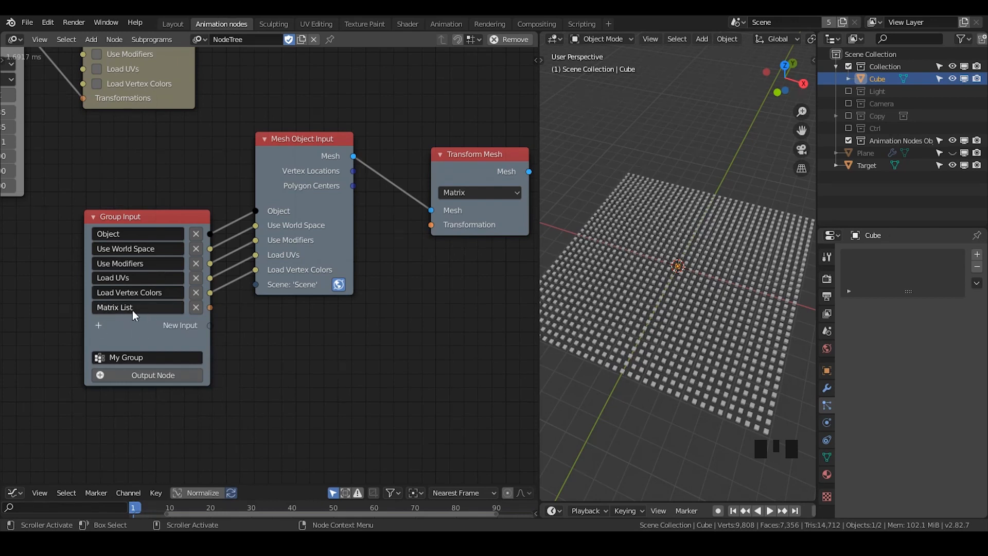
drag(210, 308, 432, 224)
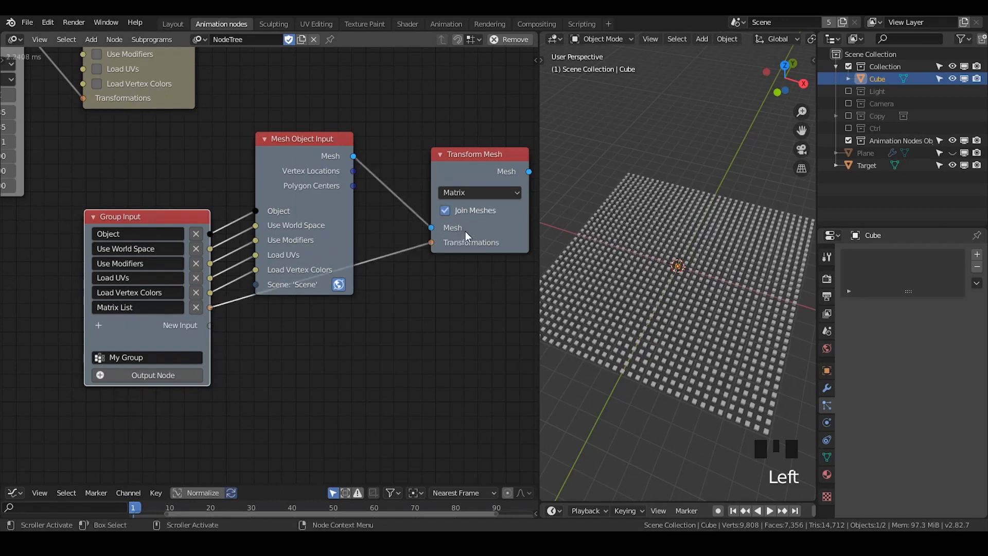
Rename the Matrix List group input as Transformations
middle_drag(468, 251, 450, 237)
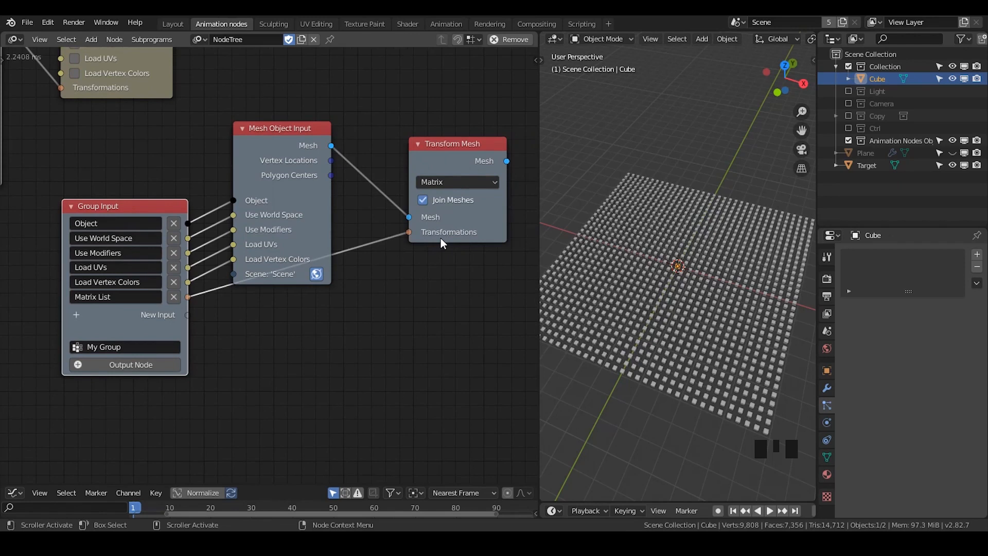
click(122, 297)
text(Transformations)
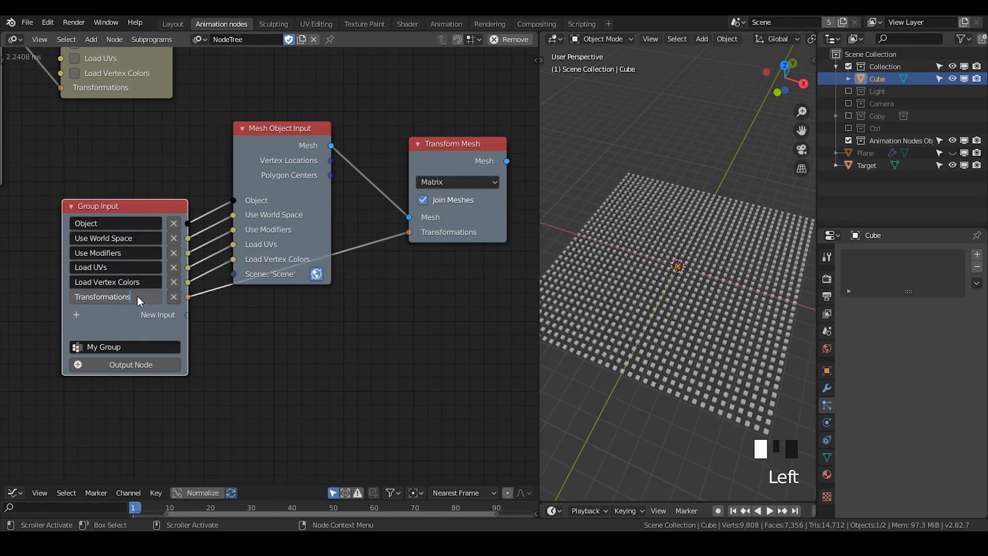
key(Return)
Rename the group as "Instancing object tut"
click(152, 347)
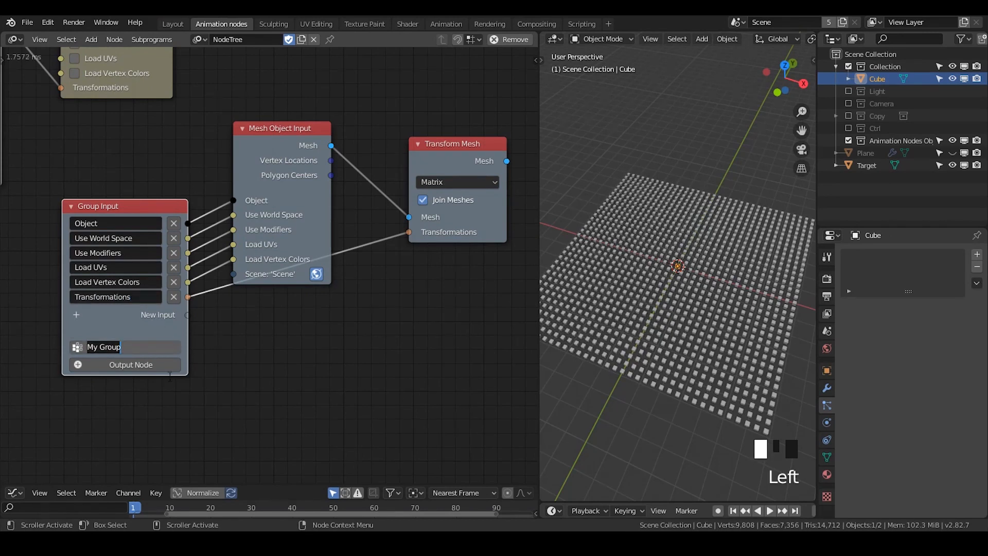
text(Instancing ob)
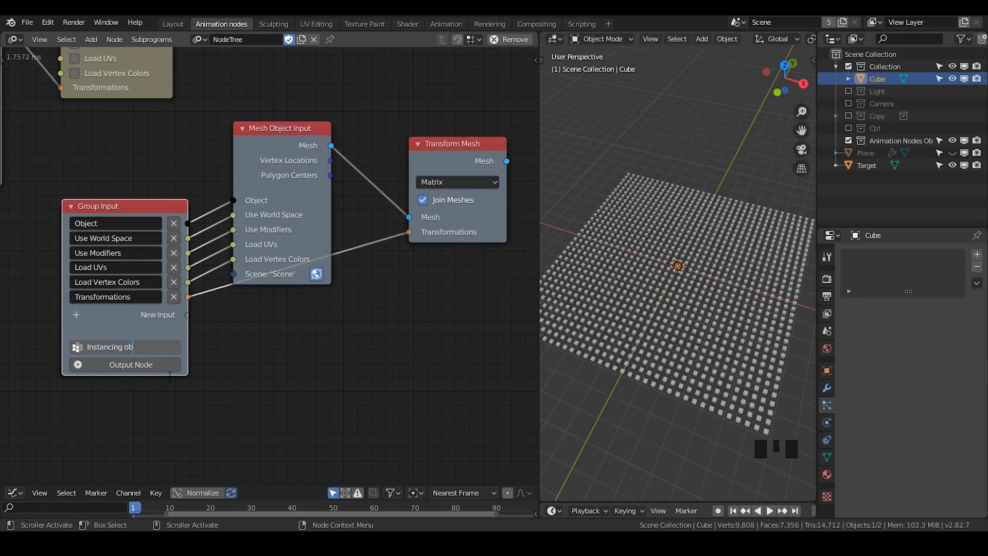
text(ject tut)
key(Return)
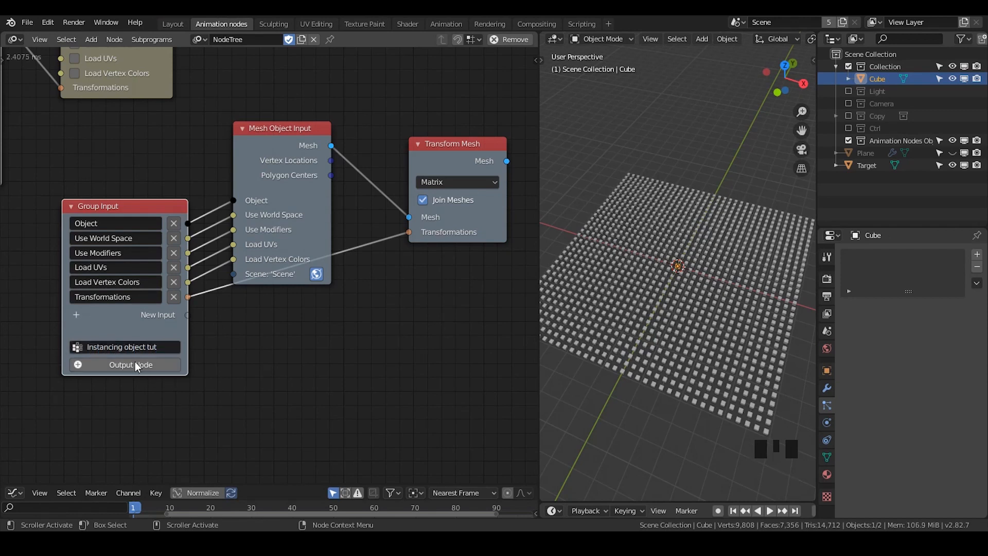
Add the group's output node after Transform Mesh and connect the transformed mesh to a new output
click(107, 363)
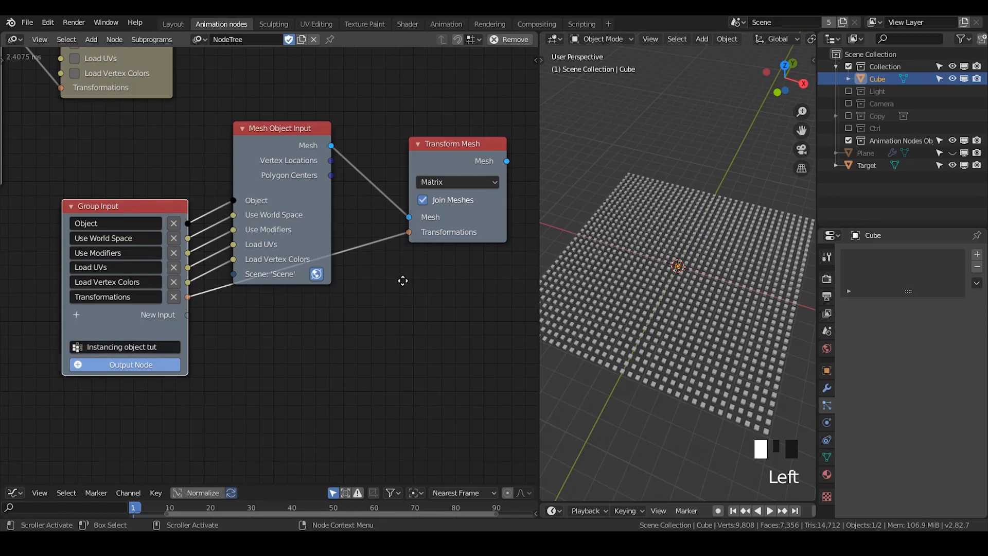
middle_drag(454, 268, 334, 275)
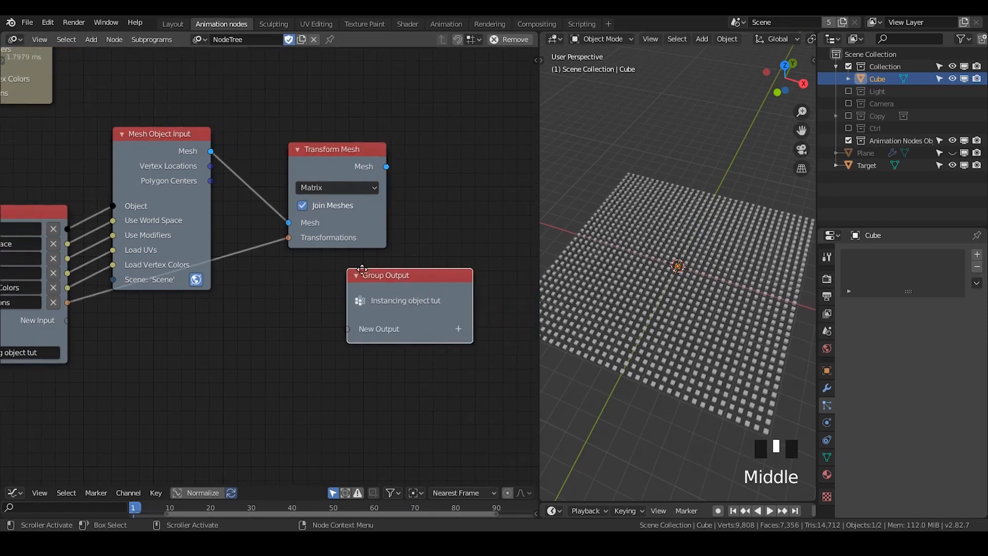
key(g)
click(443, 166)
drag(386, 166, 461, 226)
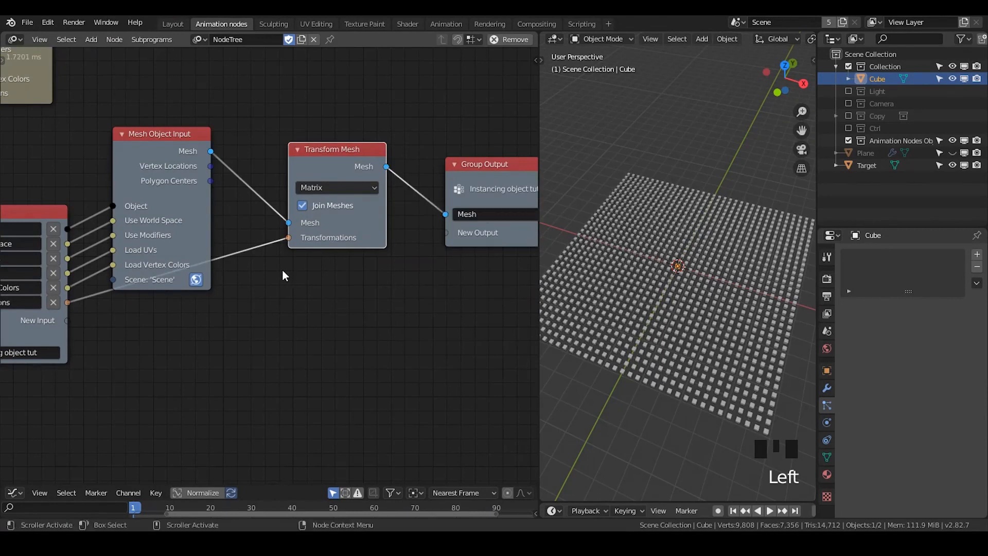
Create an Invoke Subprogram node for the "Instancing object tut" group and place it beside the existing Invoke Subprogram node
middle_drag(217, 284, 282, 278)
scroll(282, 278, up, 1)
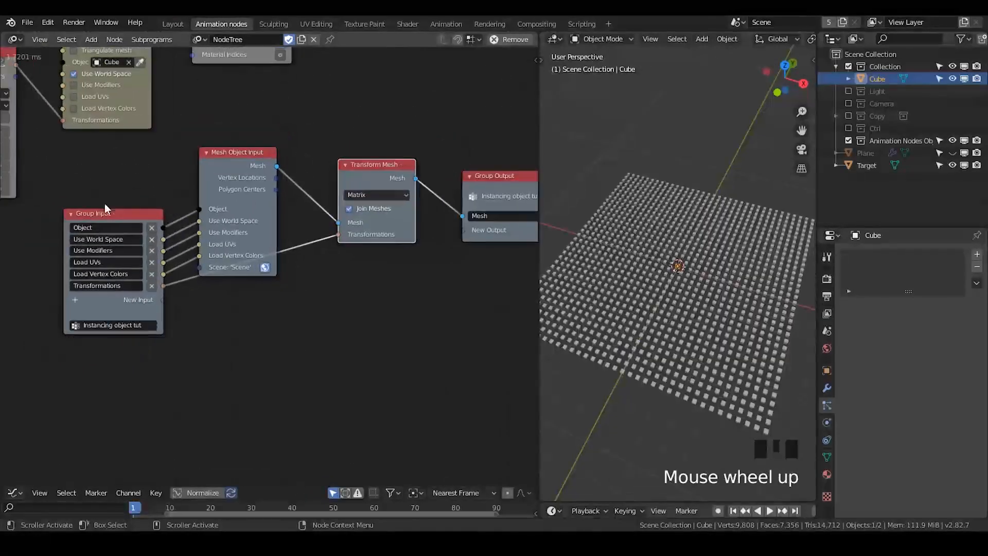
click(116, 218)
key(w)
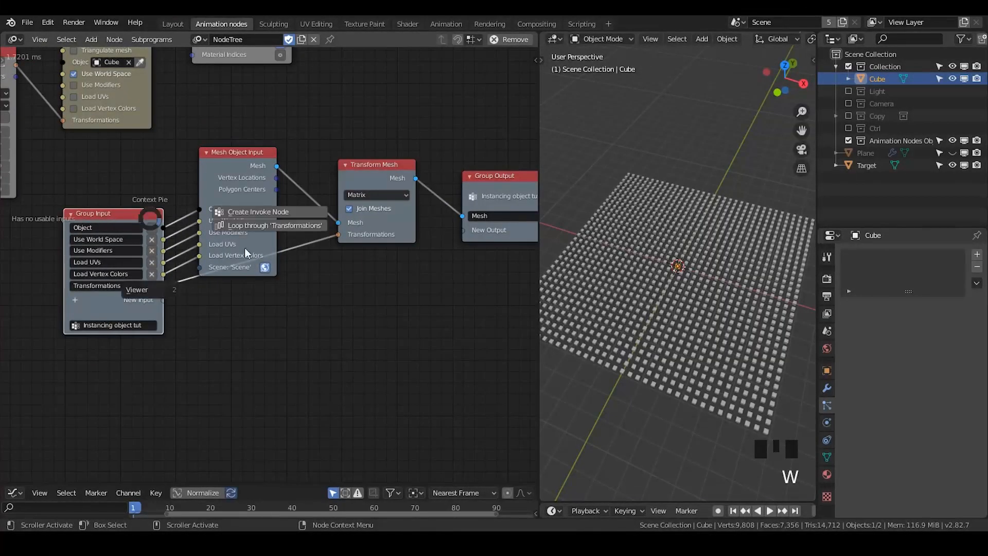
click(255, 213)
click(206, 304)
scroll(242, 306, up, 2)
middle_drag(242, 306, 325, 365)
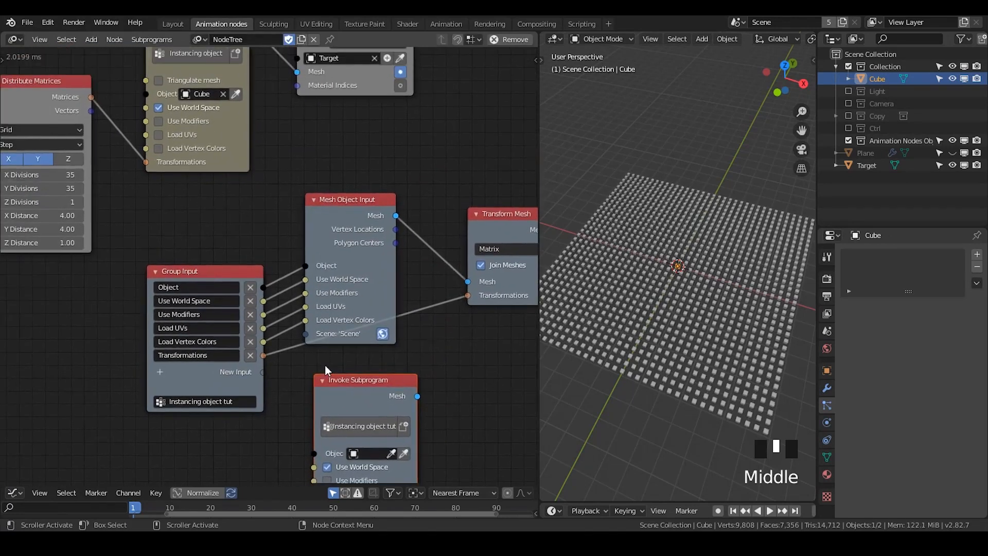
scroll(326, 363, down, 5)
key(g)
click(225, 149)
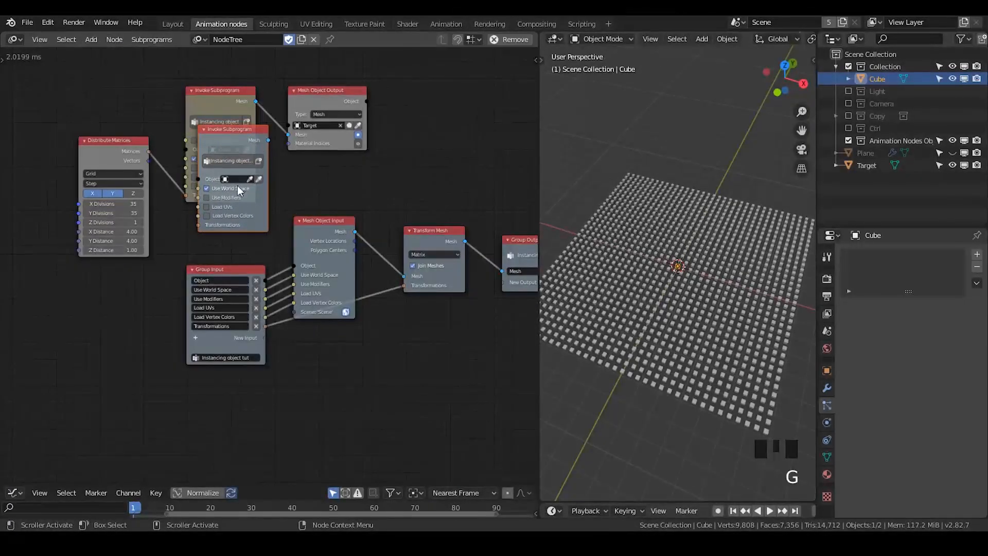
Move the Distribute Matrices link to the new Invoke Subprogram's Transformations socket and link its mesh to the Mesh Object Output
middle_drag(237, 185, 283, 212)
scroll(282, 212, up, 2)
scroll(283, 212, up, 1)
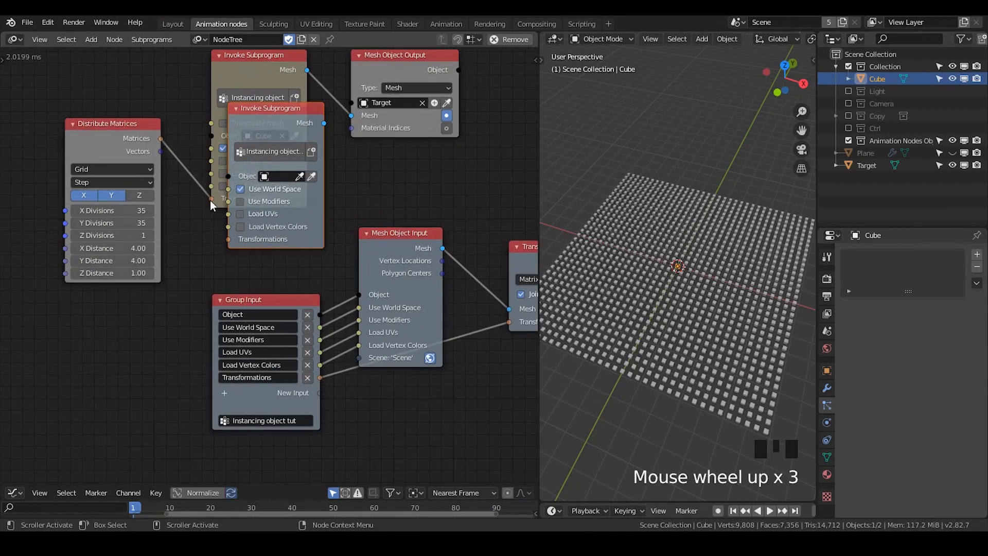
drag(211, 199, 228, 240)
mouse_move(283, 135)
mouse_down()
mouse_move(247, 171)
mouse_move(289, 160)
mouse_move(352, 117)
mouse_up()
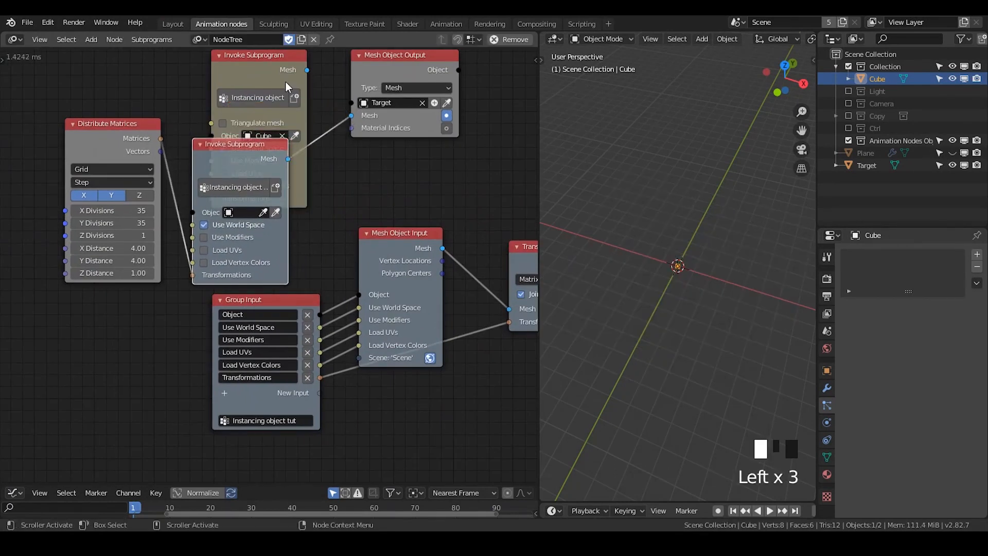
Delete the old Invoke Subprogram node, put the new one in its place and assign Cube as its object
click(286, 82)
key(x)
drag(243, 142, 265, 81)
click(300, 148)
click(677, 265)
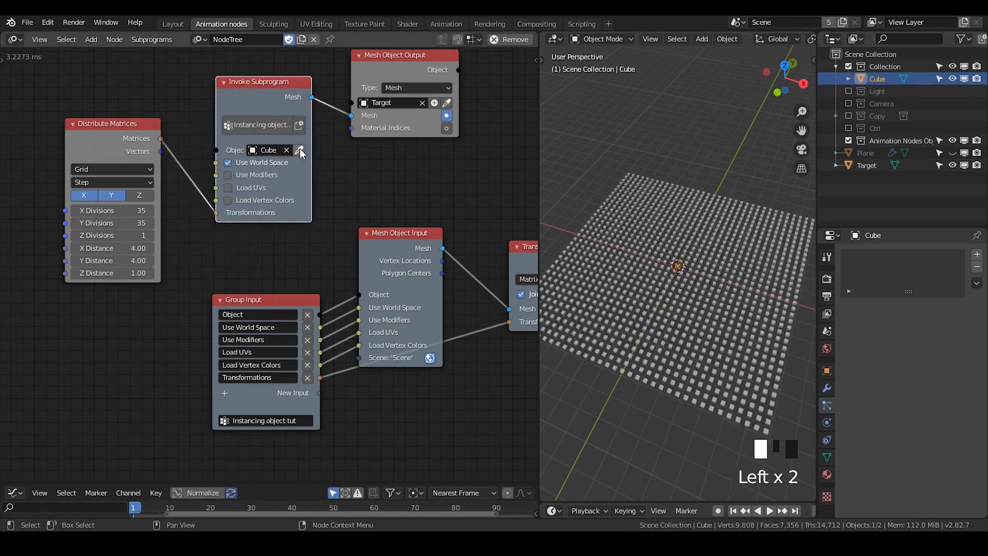
Select the Target object that holds the instanced mesh
middle_drag(669, 233, 680, 265)
click(675, 239)
click(872, 168)
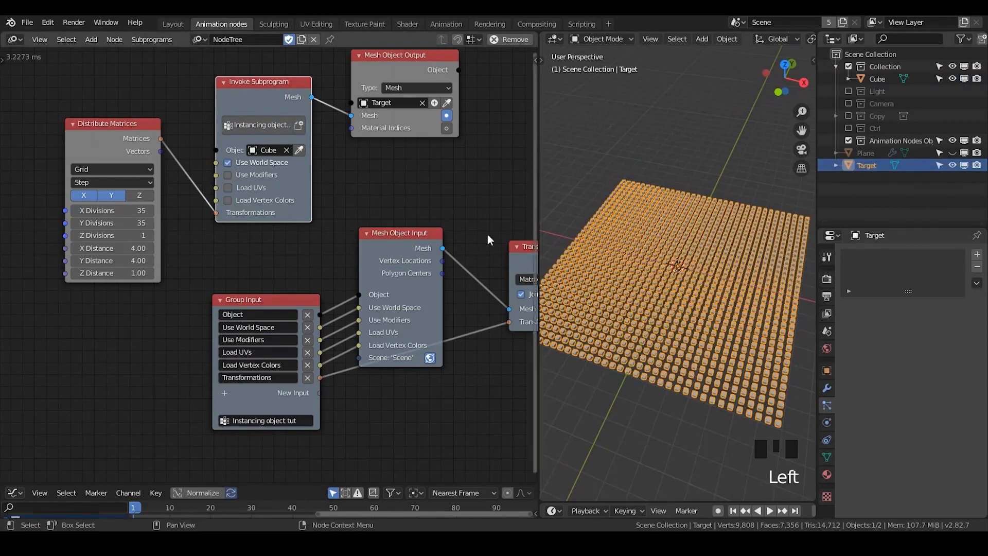
Tidy the subprogram by spacing its Mesh Object Input, Transform Mesh and Group Output nodes evenly
middle_drag(387, 249, 348, 156)
click(348, 156)
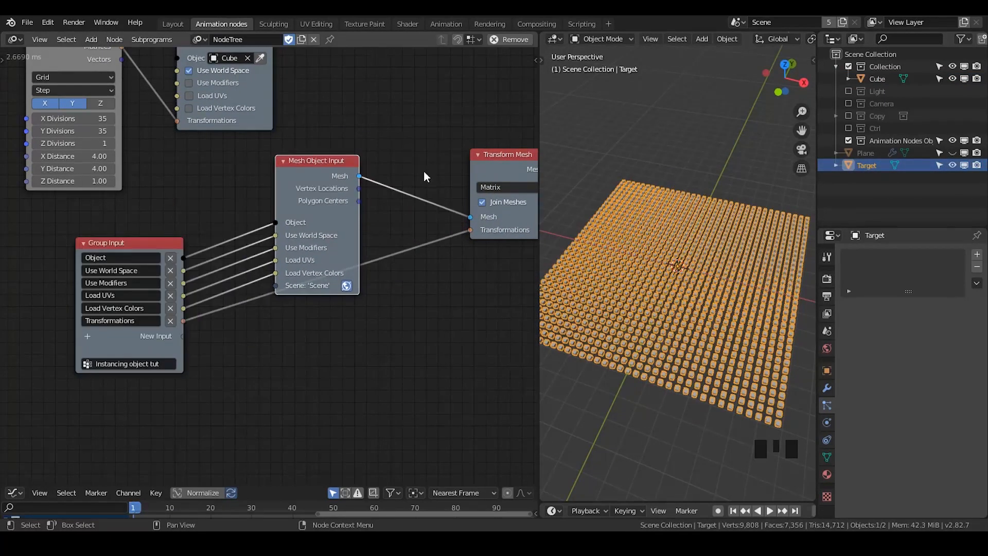
middle_drag(499, 166, 435, 155)
drag(435, 154, 379, 158)
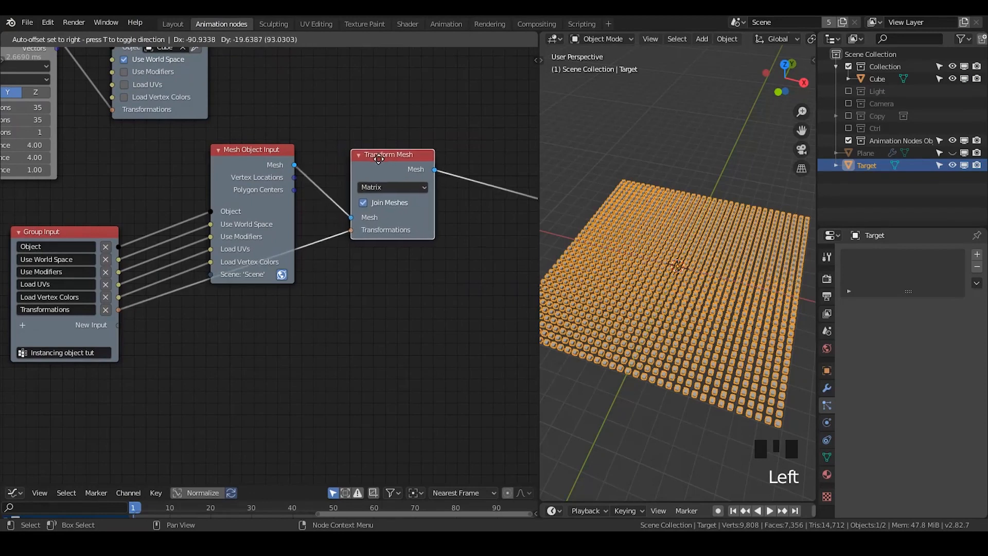
middle_drag(318, 220, 195, 209)
drag(468, 142, 399, 150)
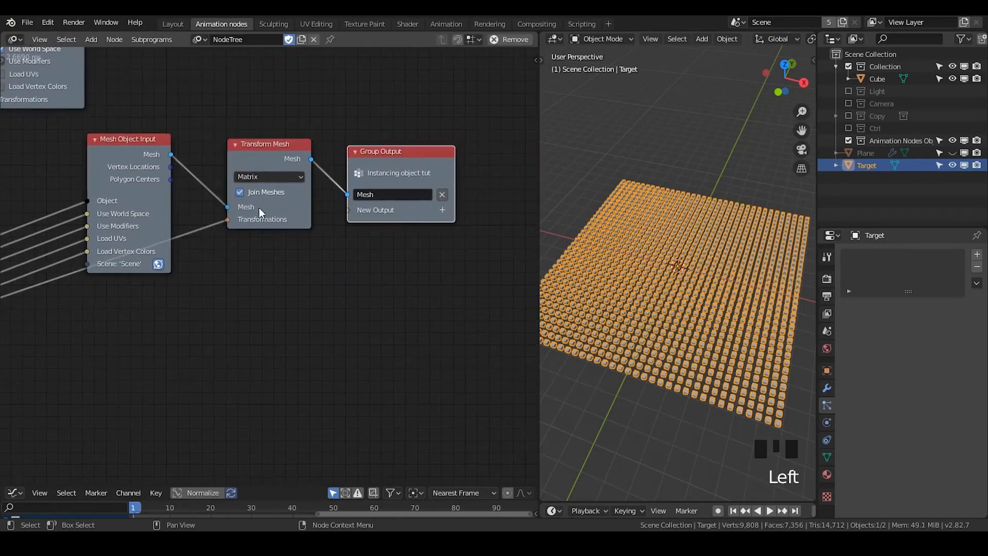
middle_drag(265, 178, 359, 163)
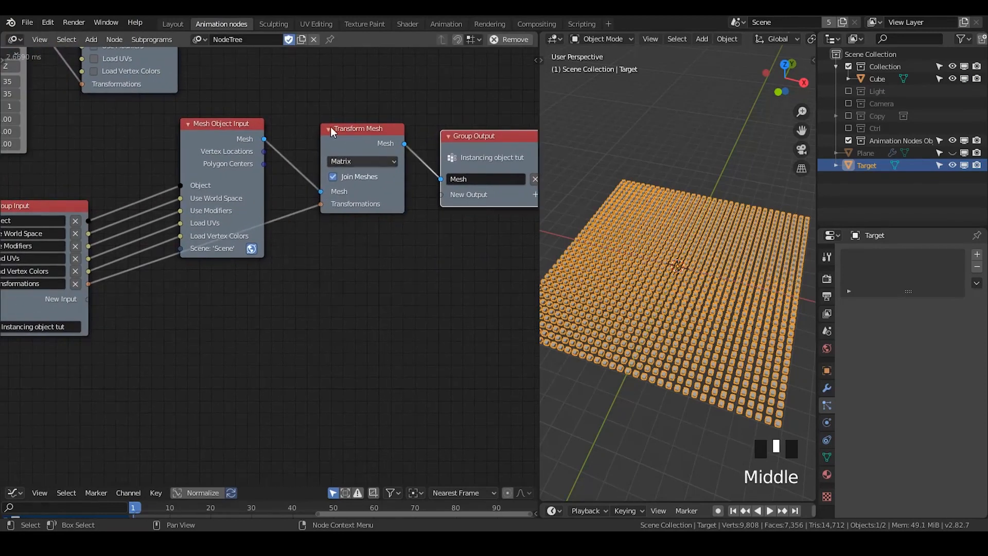
Open the Target object's material properties and examine how its instances select in the viewport
click(826, 475)
click(715, 194)
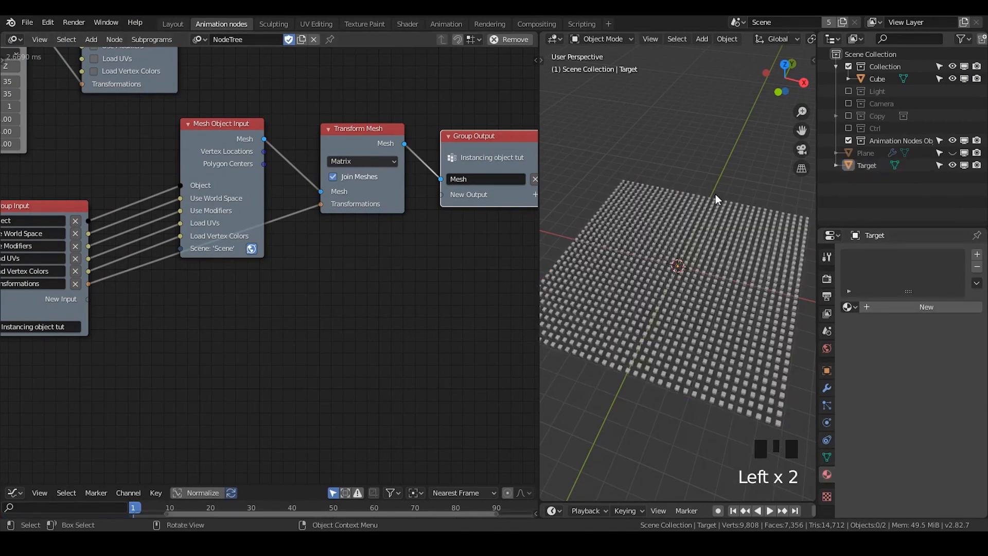
click(710, 326)
mouse_move(718, 362)
middle_down()
mouse_move(721, 335)
mouse_move(709, 351)
middle_up()
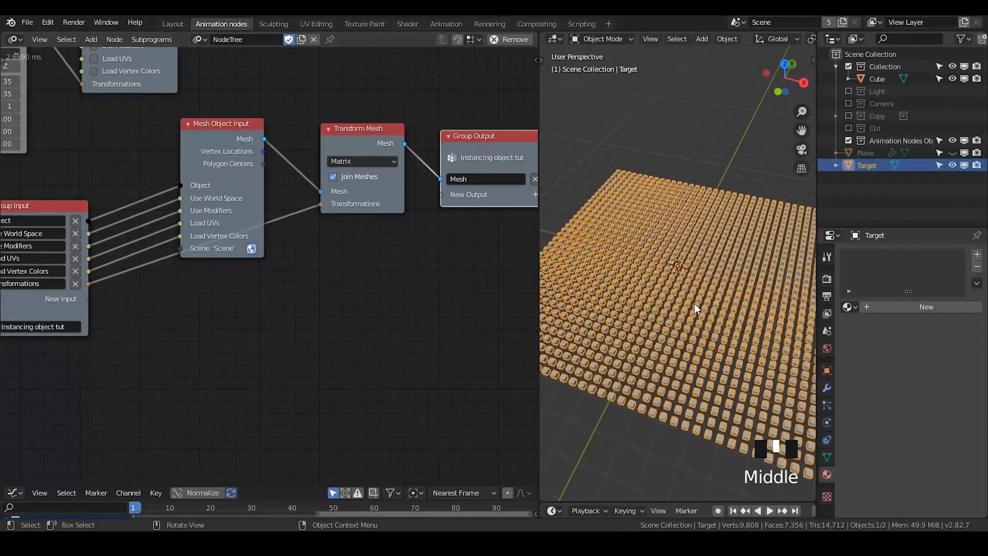
click(727, 168)
click(731, 225)
Add a Set Polygon Material Index node in the free space above the Group Output node
middle_drag(443, 249, 345, 336)
middle_drag(397, 222, 397, 230)
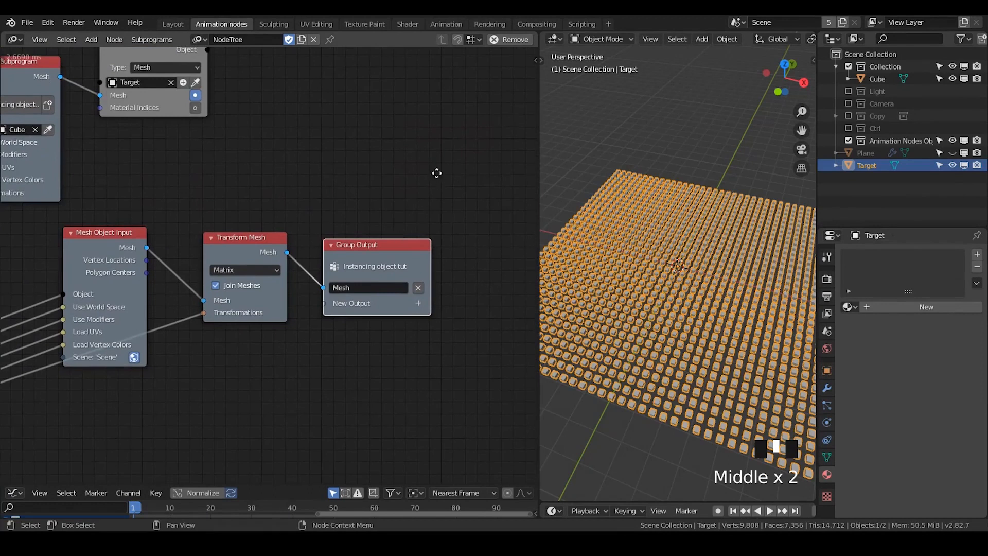
middle_drag(437, 173, 423, 160)
key(ctrl+a)
text(set)
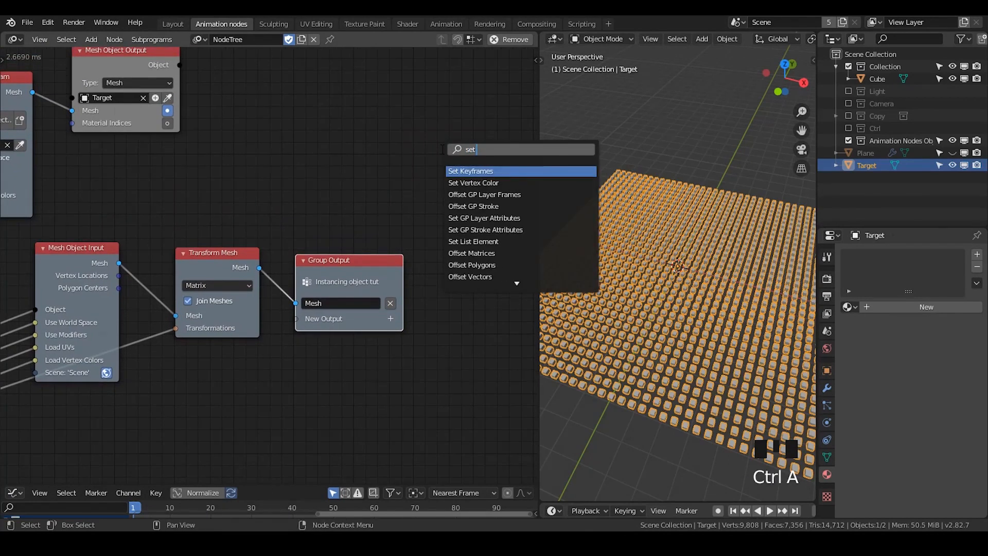
text( poly)
key(Down)
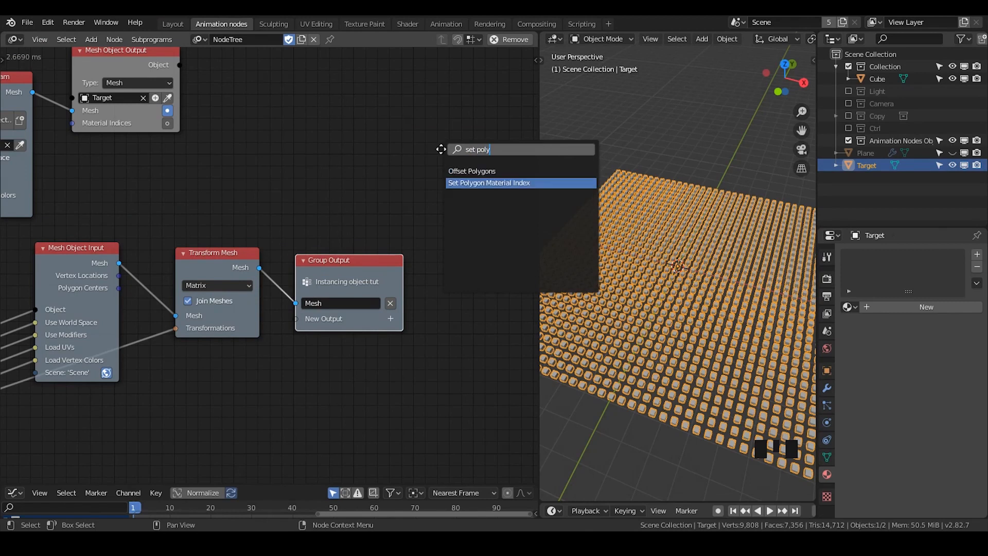
key(Return)
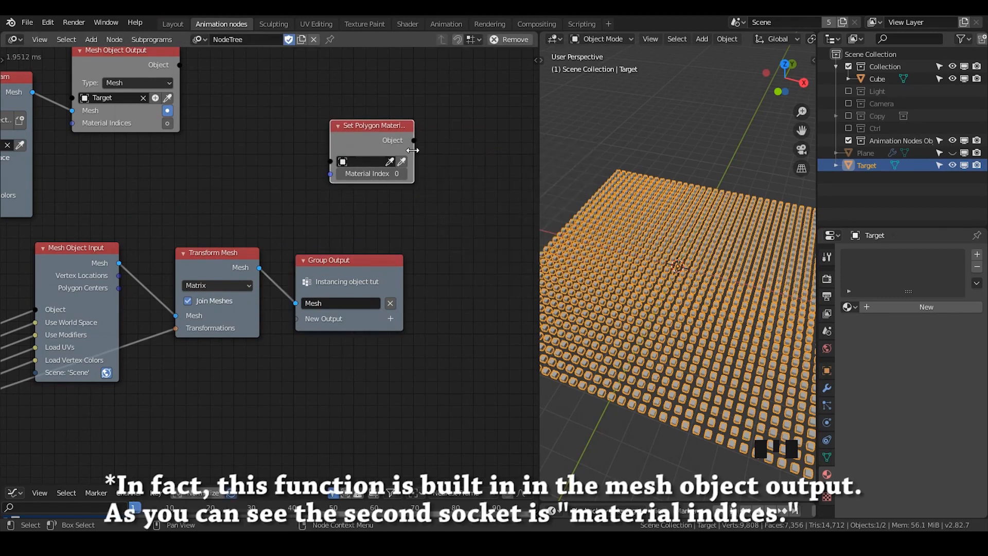
Widen the Set Polygon Material Index node until its full title fits and reposition it above the Group Output node
drag(415, 158, 463, 158)
drag(399, 170, 362, 169)
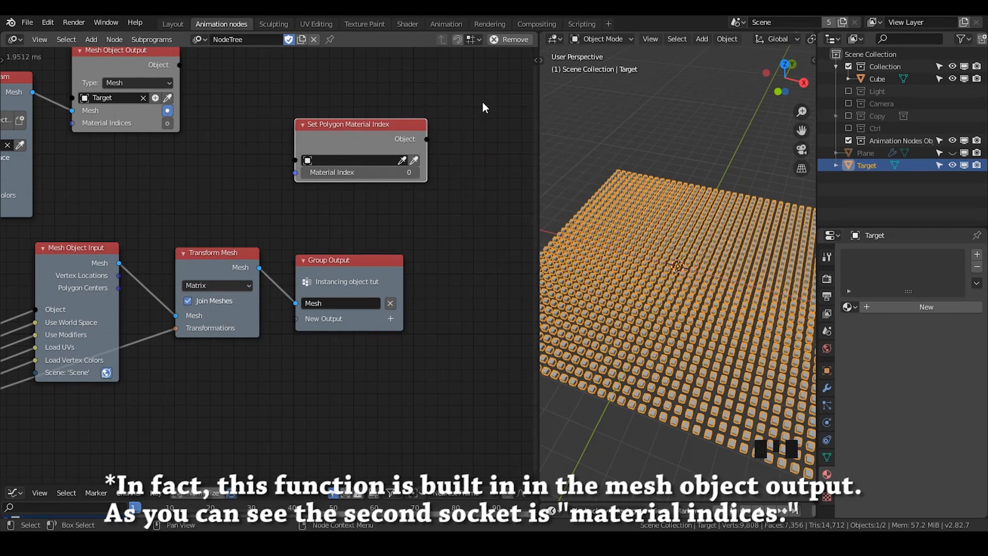
mouse_move(348, 138)
mouse_down()
mouse_move(385, 145)
mouse_move(363, 144)
mouse_up()
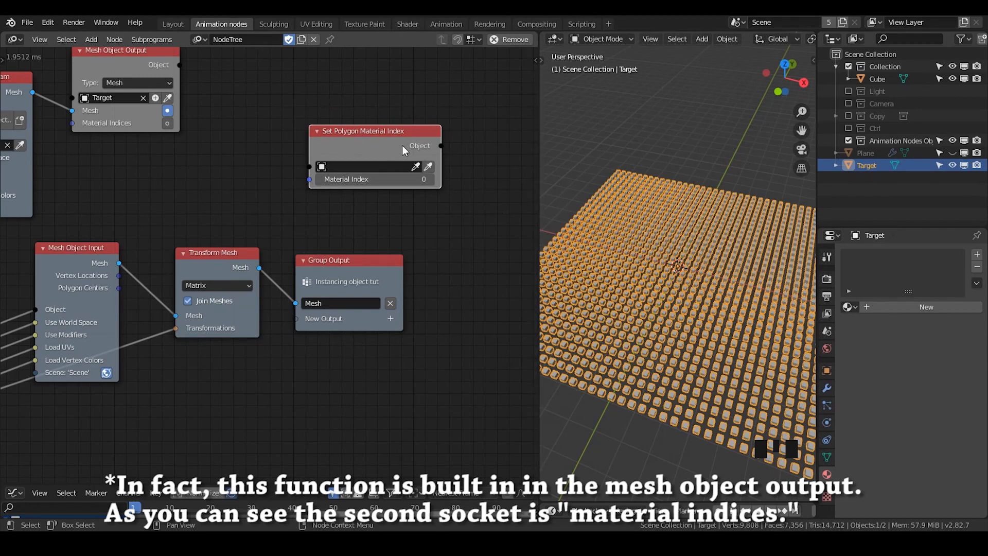
click(409, 131)
click(734, 258)
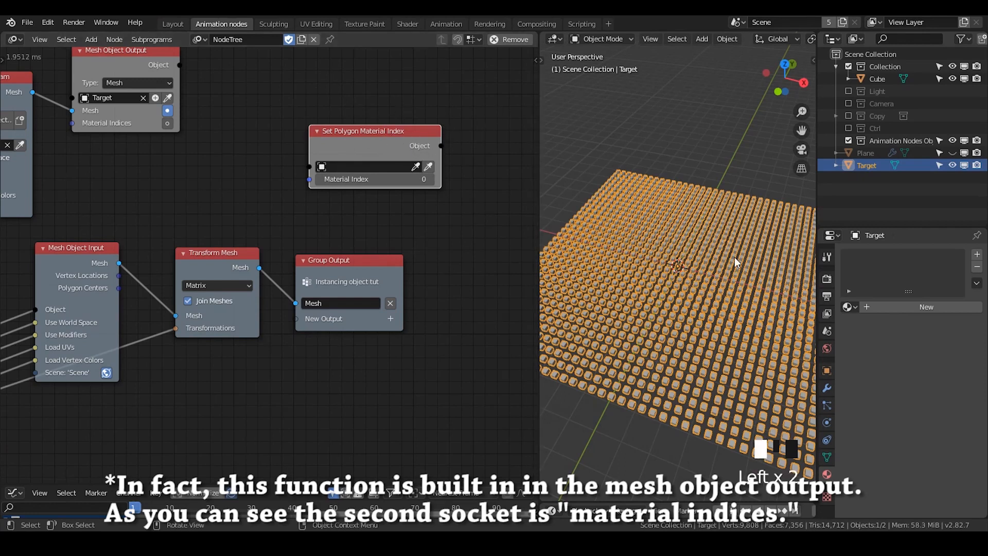
Delete the Set Polygon Material Index node and move the Group Output node slightly closer to the Transform Mesh node
click(755, 180)
click(597, 273)
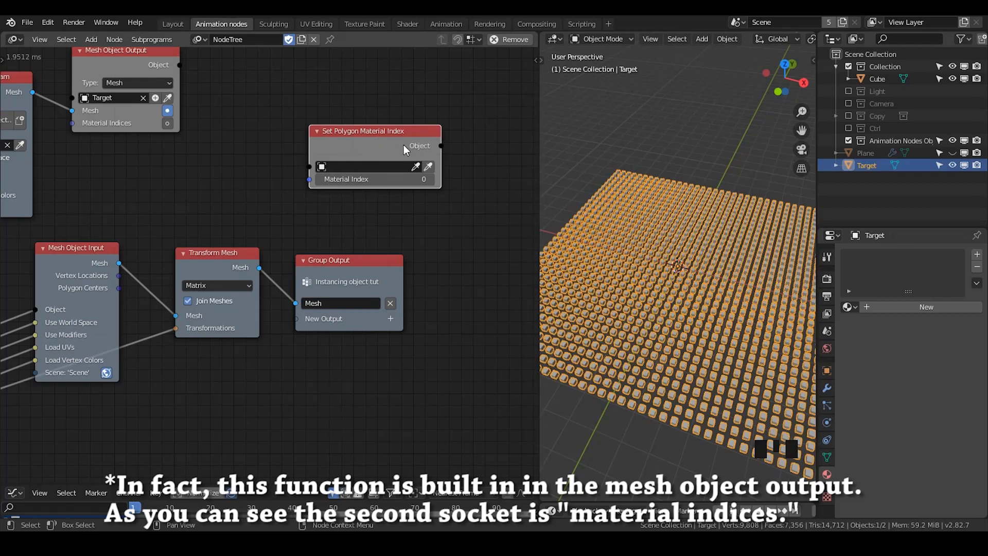
click(377, 141)
key(x)
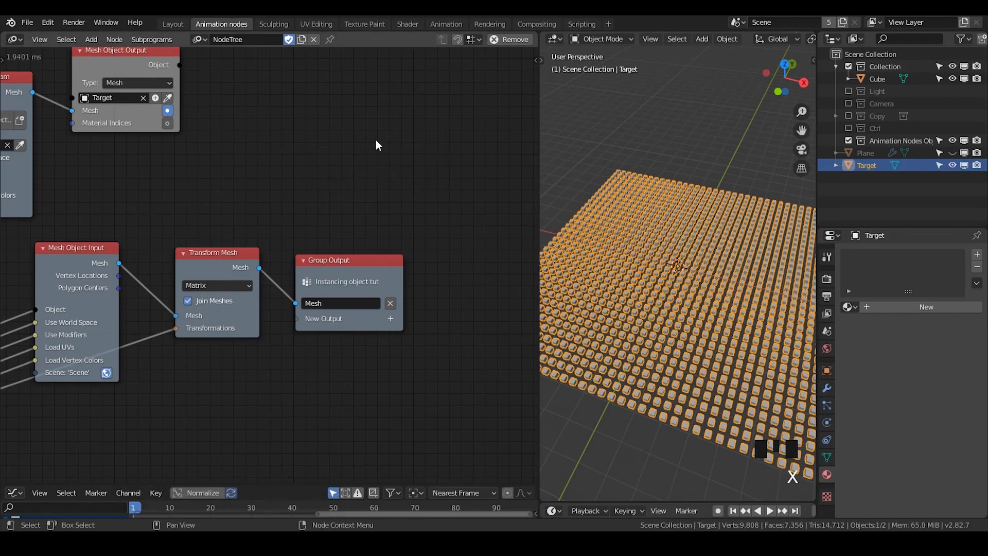
mouse_move(341, 166)
middle_down()
mouse_move(353, 172)
mouse_move(345, 184)
middle_up()
drag(417, 192, 407, 192)
Examine how the Target object's instances select and deselect together in the viewport
click(695, 192)
click(695, 191)
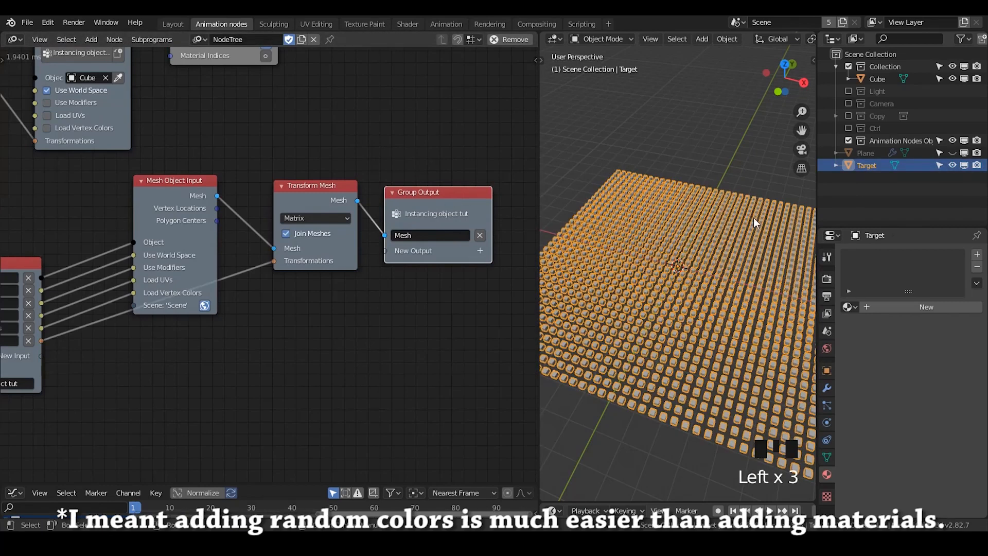
click(719, 136)
click(728, 221)
click(866, 165)
click(727, 189)
click(728, 188)
click(759, 168)
click(756, 239)
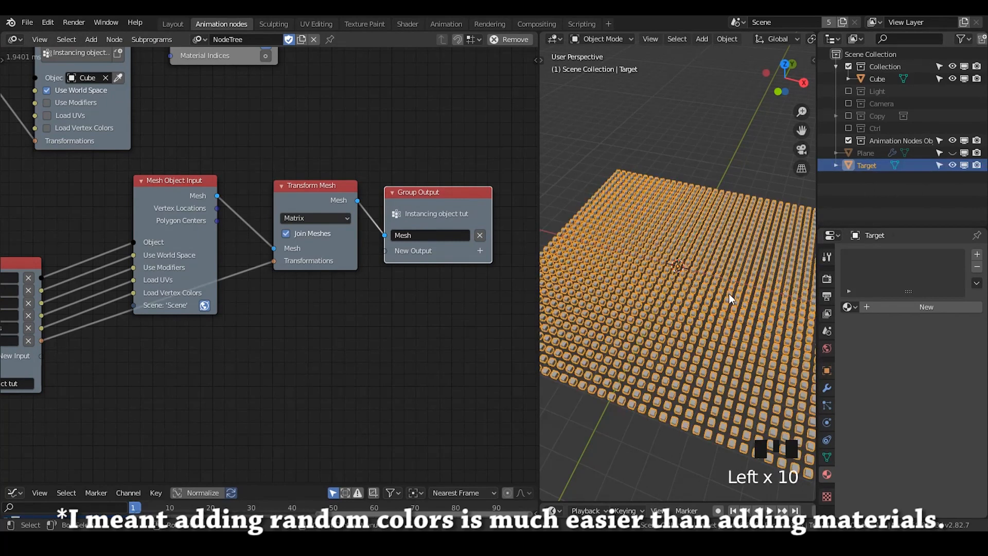
mouse_move(729, 293)
middle_down()
mouse_move(730, 314)
mouse_move(729, 294)
middle_up()
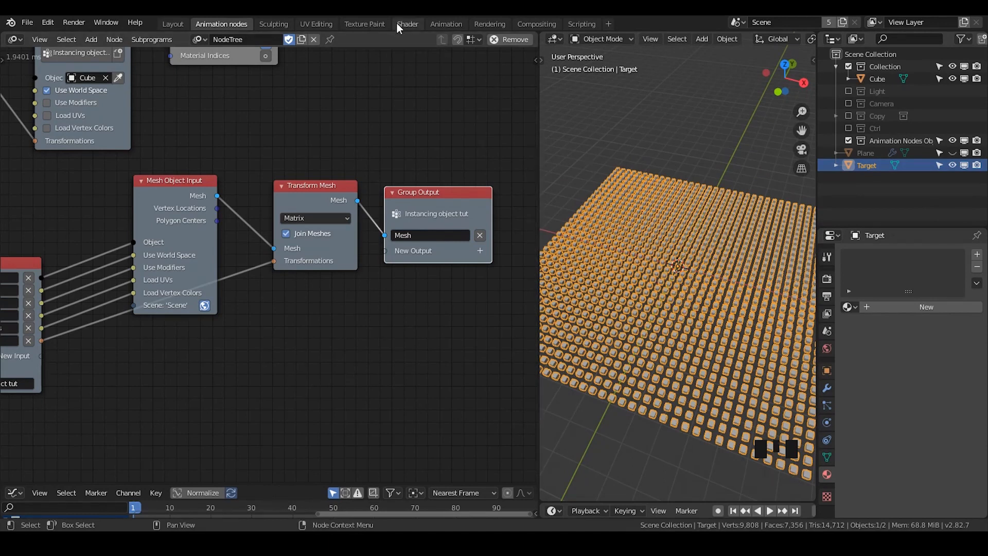
Create a new material for the Target object in the Shader workspace and add a ColorRamp node beside the Principled BSDF
click(409, 24)
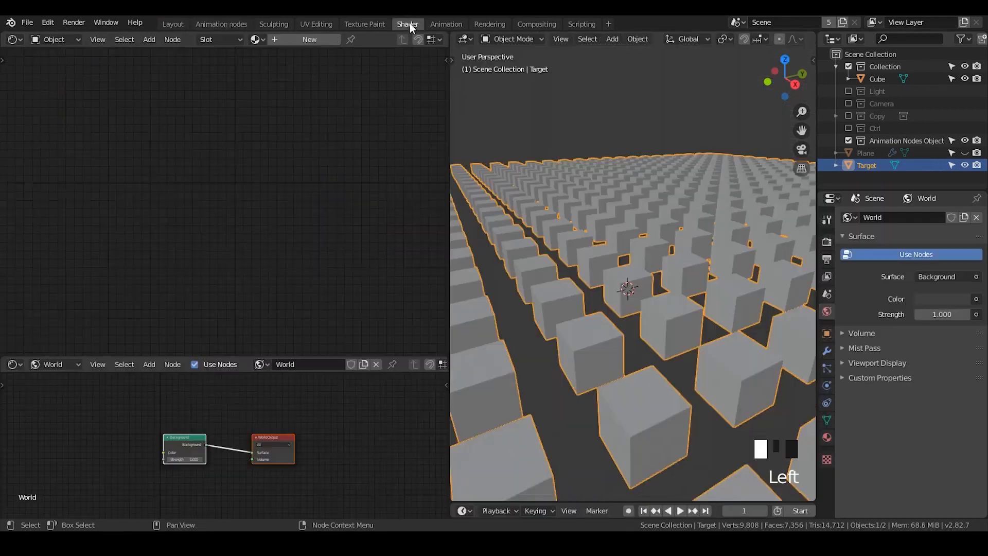
click(309, 40)
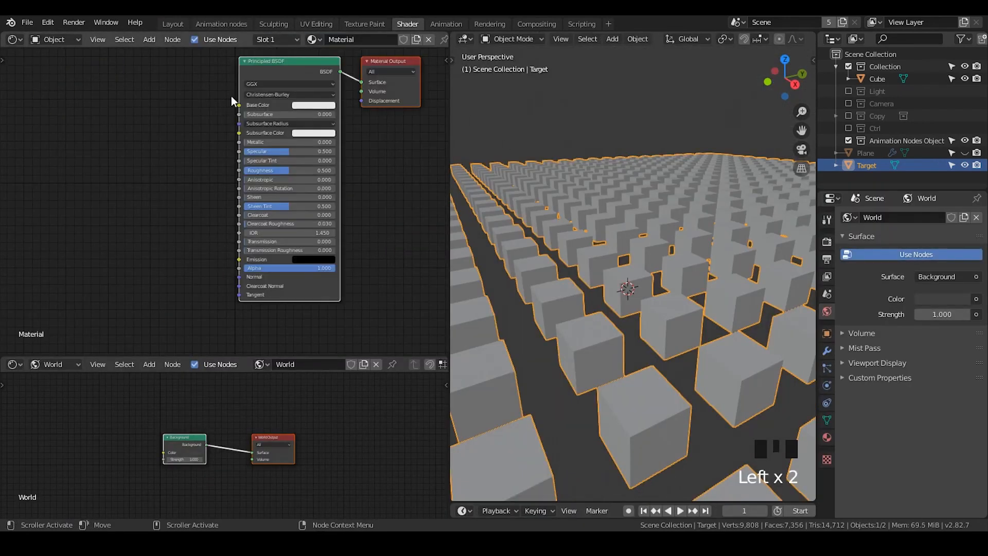
key(shift+a)
text(color)
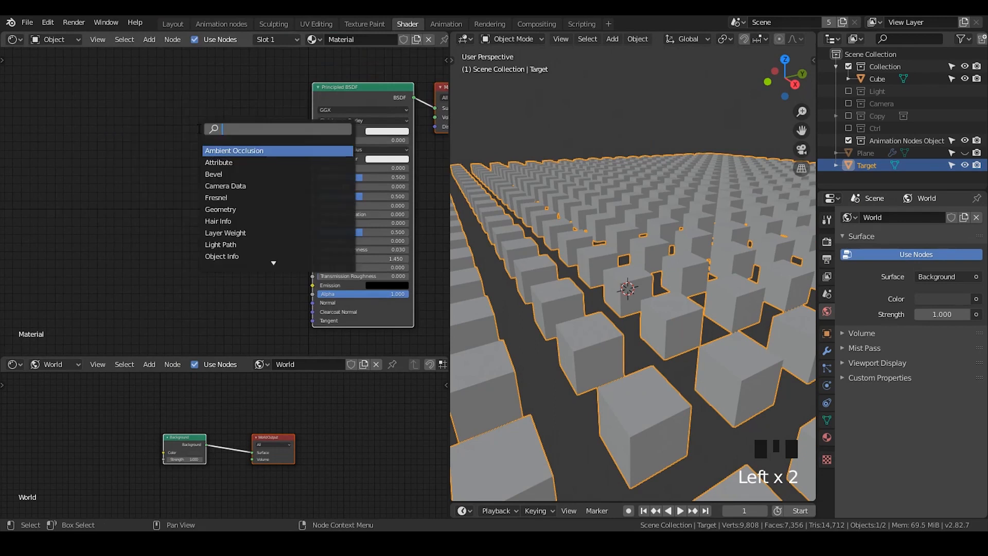
key(Return)
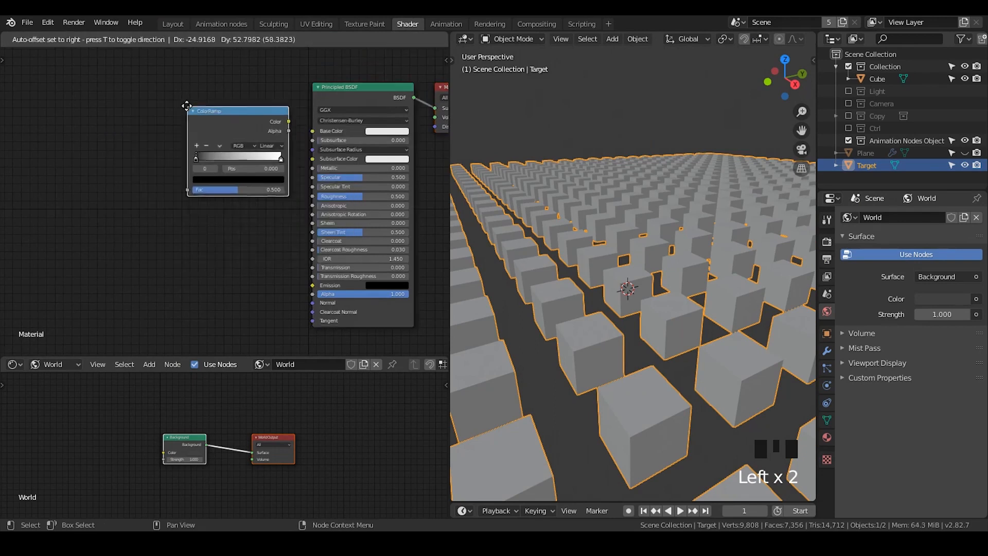
click(187, 107)
Add a Geometry node beside the ColorRamp and connect its Random Per Island output to the ColorRamp's Fac input
key(shift+a)
text(geo)
key(Return)
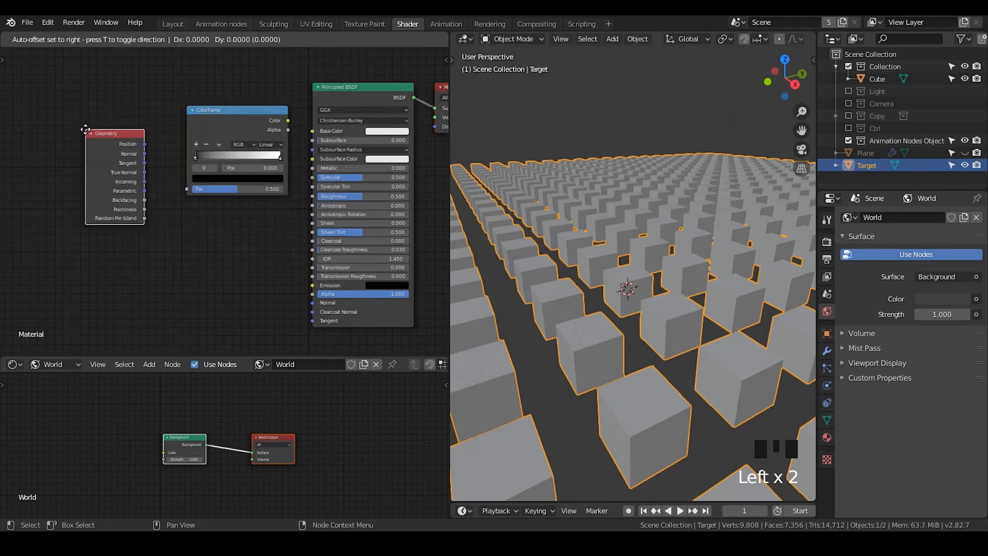
click(85, 130)
scroll(76, 128, down, 2)
scroll(101, 185, up, 2)
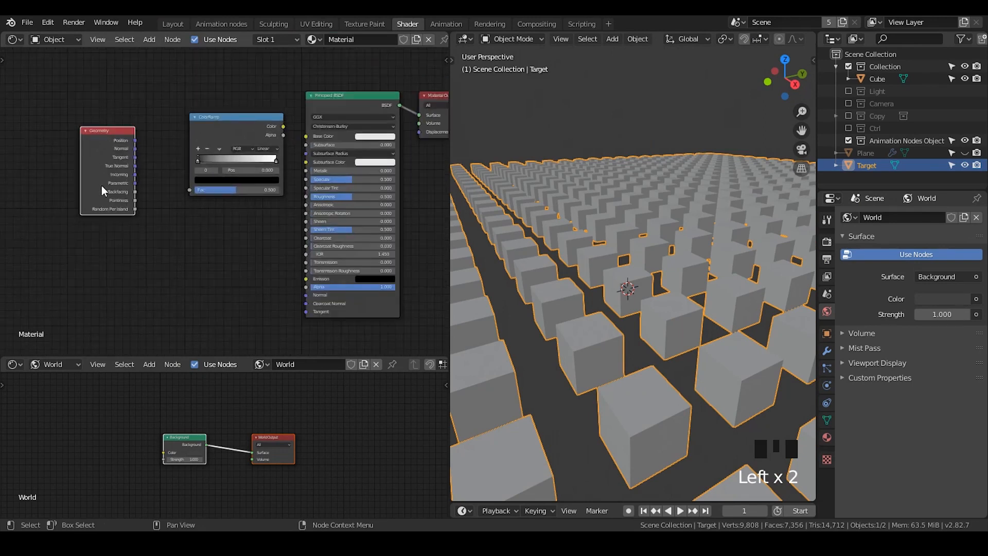
scroll(143, 154, up, 2)
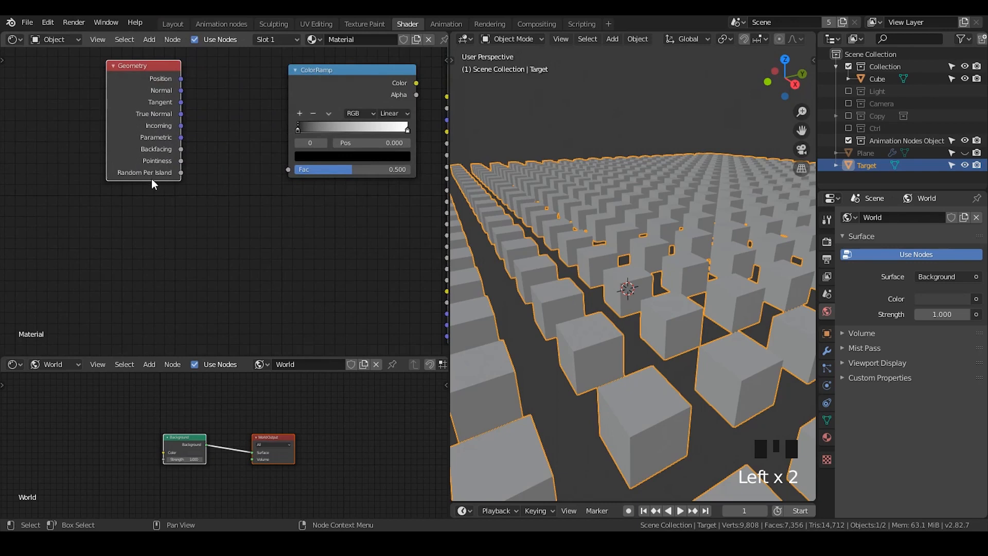
drag(180, 172, 288, 169)
Connect the ColorRamp's Color output to the Base Color input of the Principled BSDF
middle_drag(331, 199, 223, 215)
drag(223, 107, 177, 102)
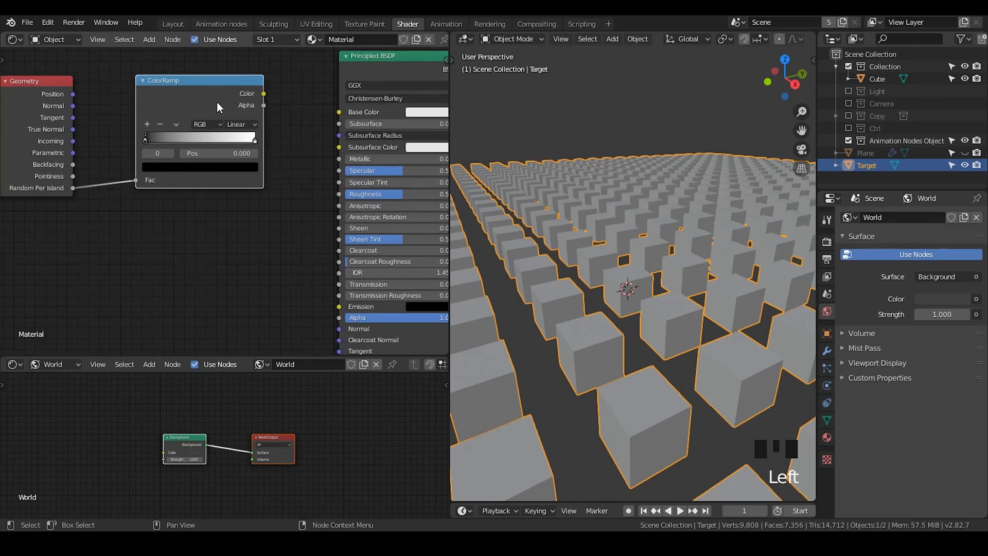
drag(264, 94, 340, 112)
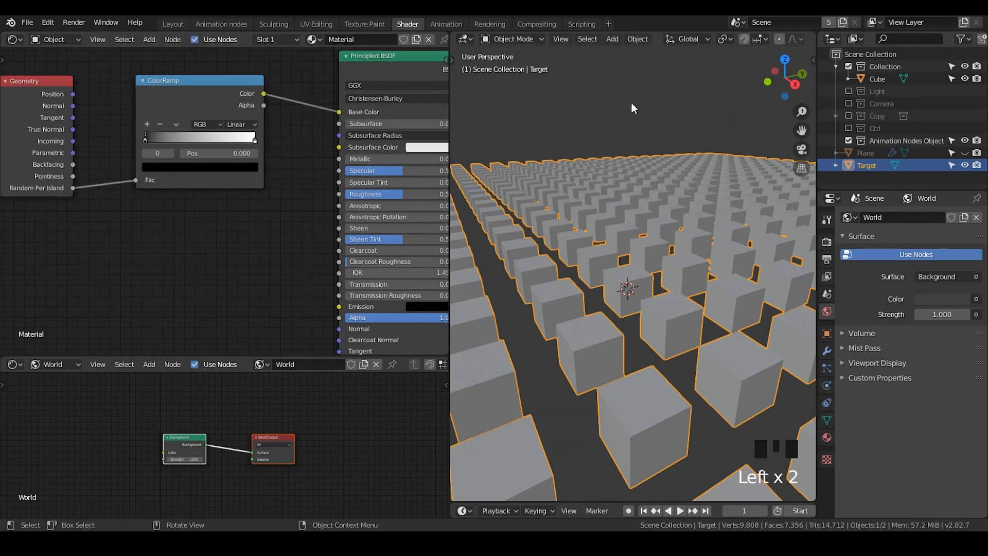
Switch the viewport to rendered shading and frame the whole grid of cubes
scroll(737, 41, down, 5)
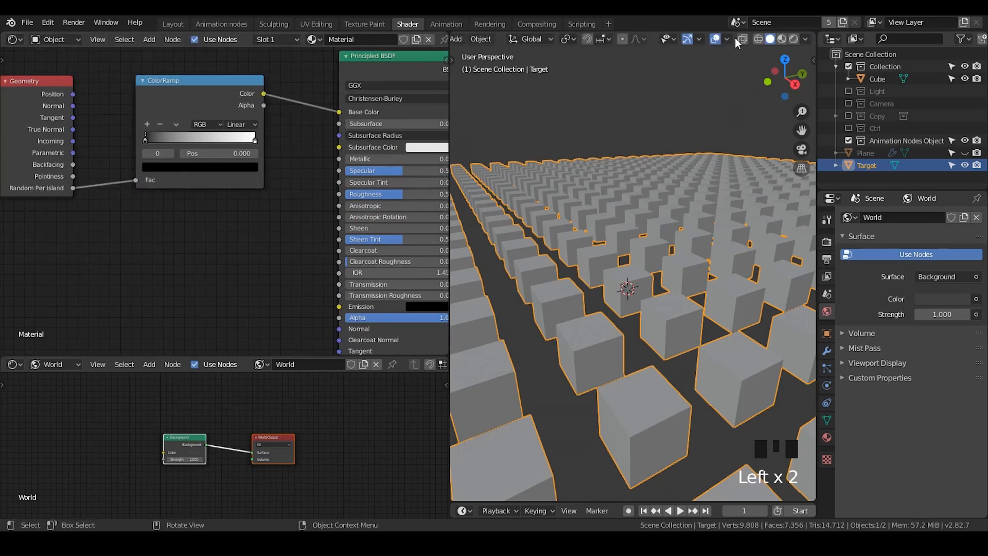
click(793, 39)
mouse_move(606, 156)
middle_down()
mouse_move(574, 193)
mouse_move(627, 233)
middle_up()
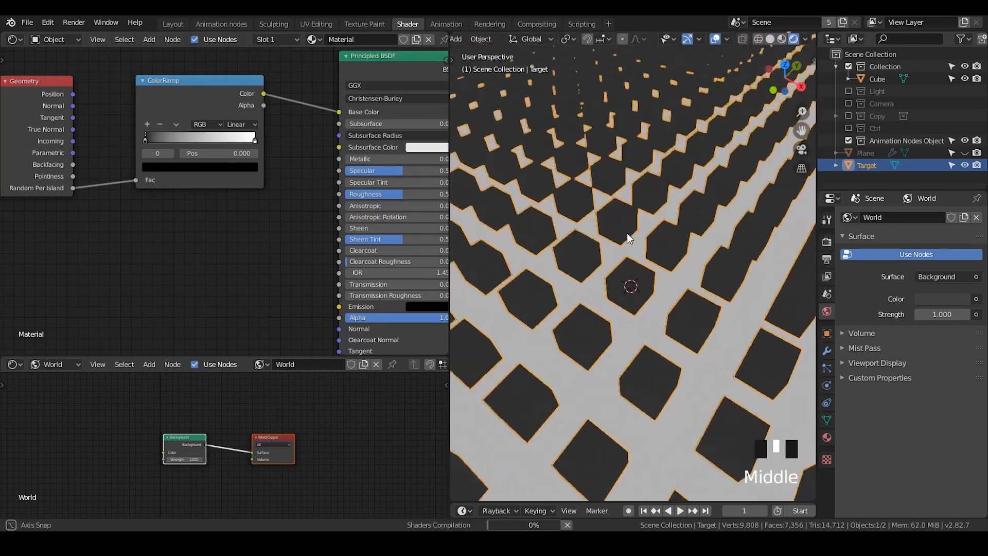
scroll(627, 233, down, 8)
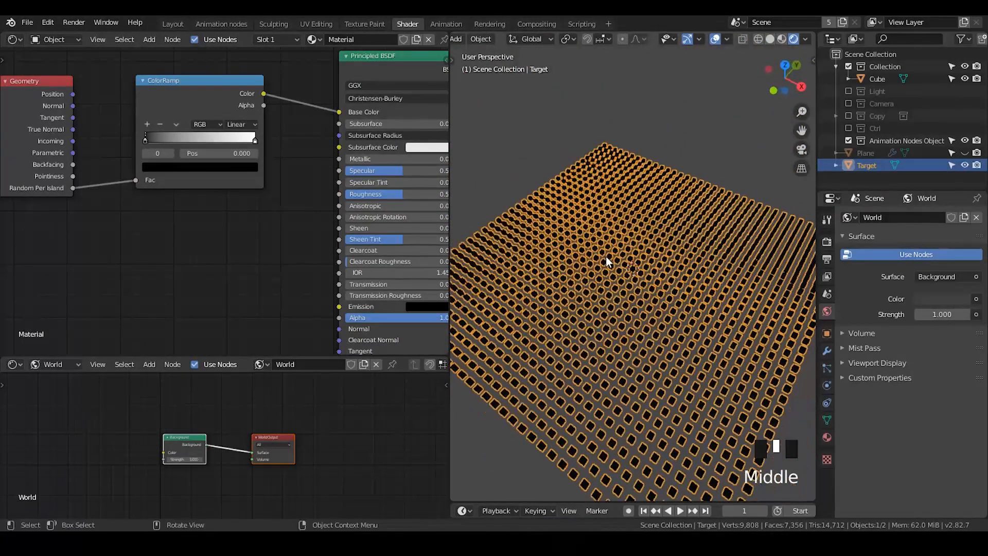
shift+middle_drag(635, 254, 663, 206)
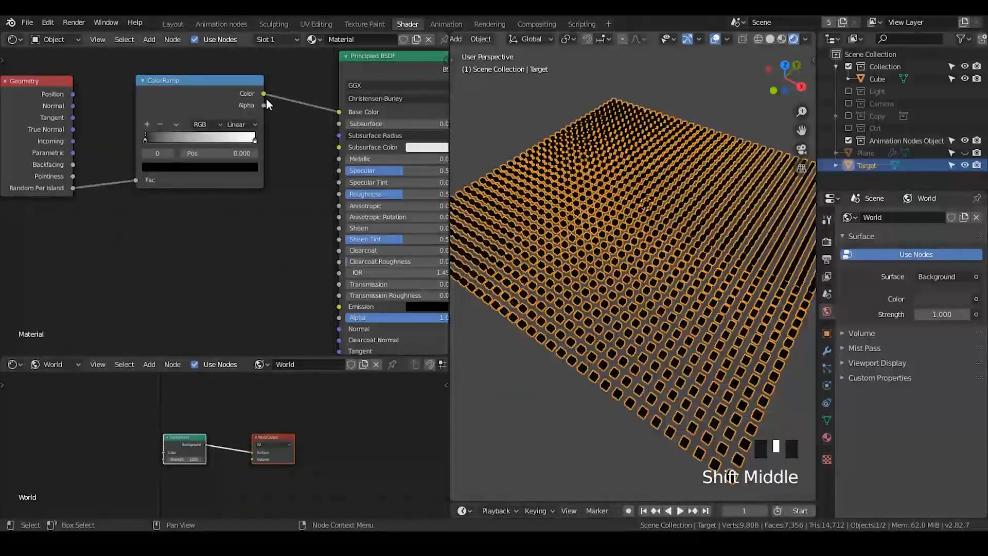
Feed the ColorRamp's Color into the Principled BSDF's Emission instead of its Base Color, and deselect the Target object
drag(265, 105, 339, 318)
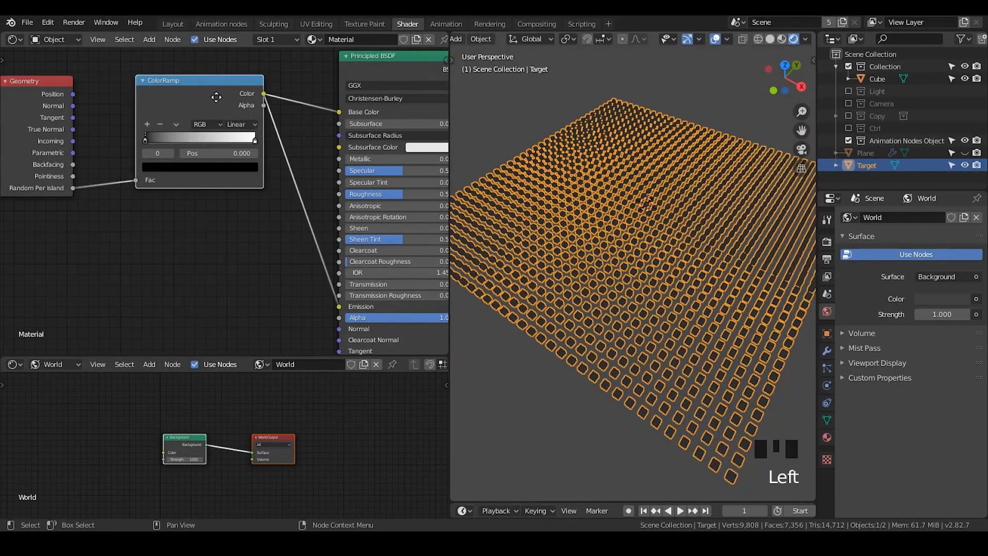
drag(217, 97, 184, 112)
drag(337, 112, 294, 93)
click(293, 93)
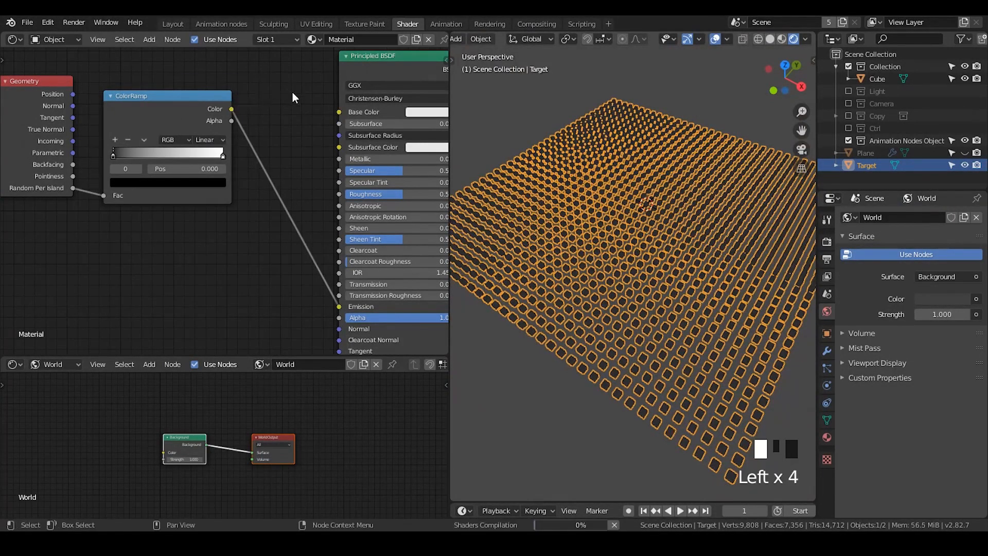
click(691, 52)
click(695, 271)
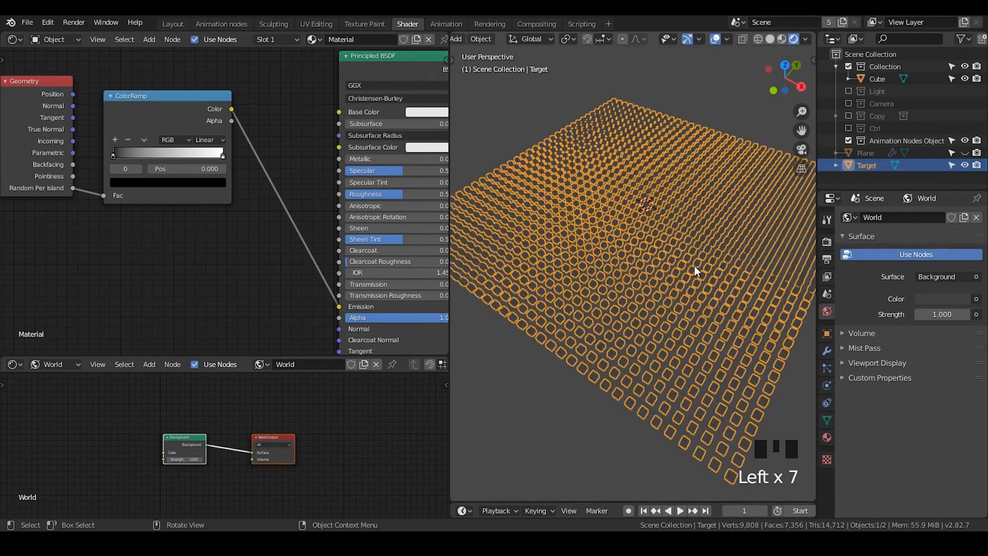
click(705, 109)
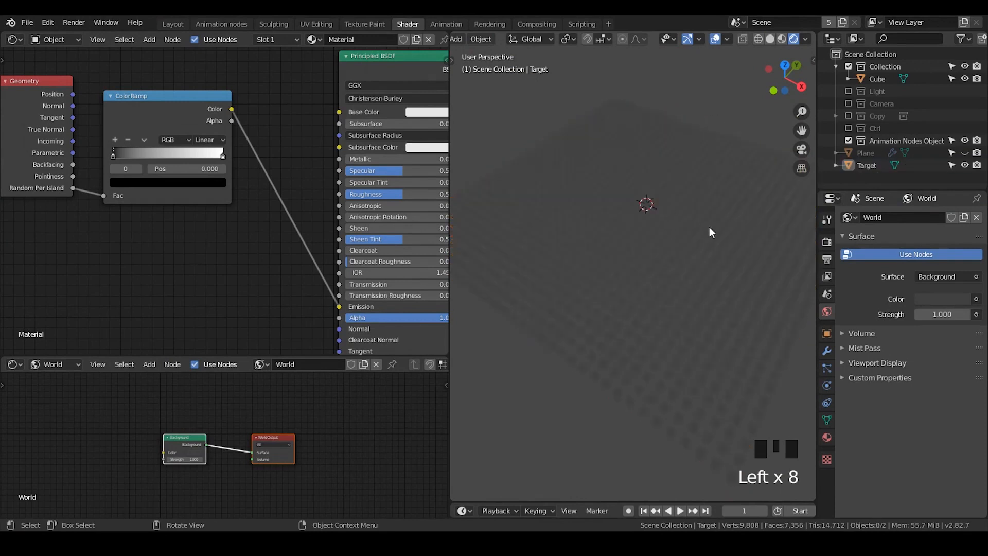
Set the render engine to Cycles and collapse the Sampling settings
click(826, 242)
click(947, 217)
click(932, 261)
middle_drag(689, 239, 690, 234)
click(705, 87)
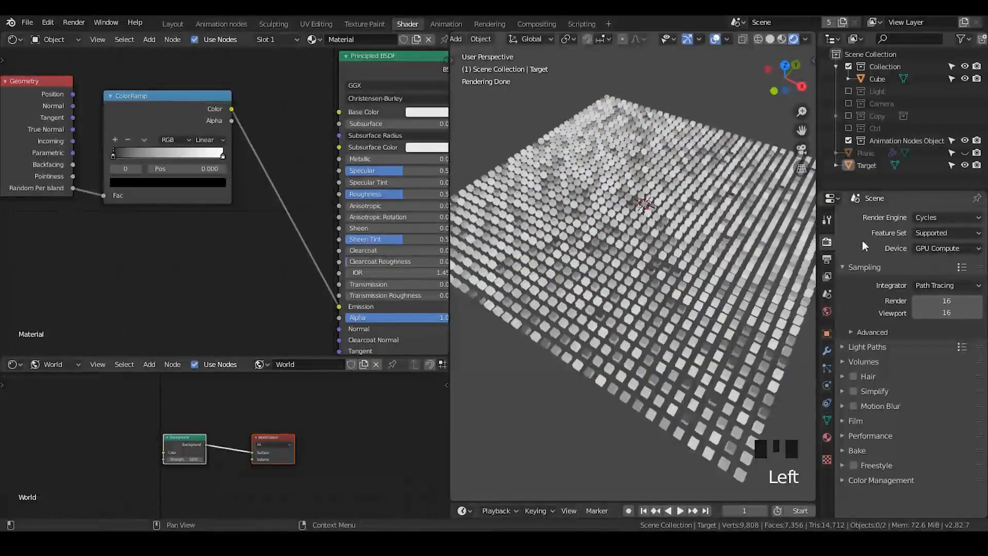
click(858, 268)
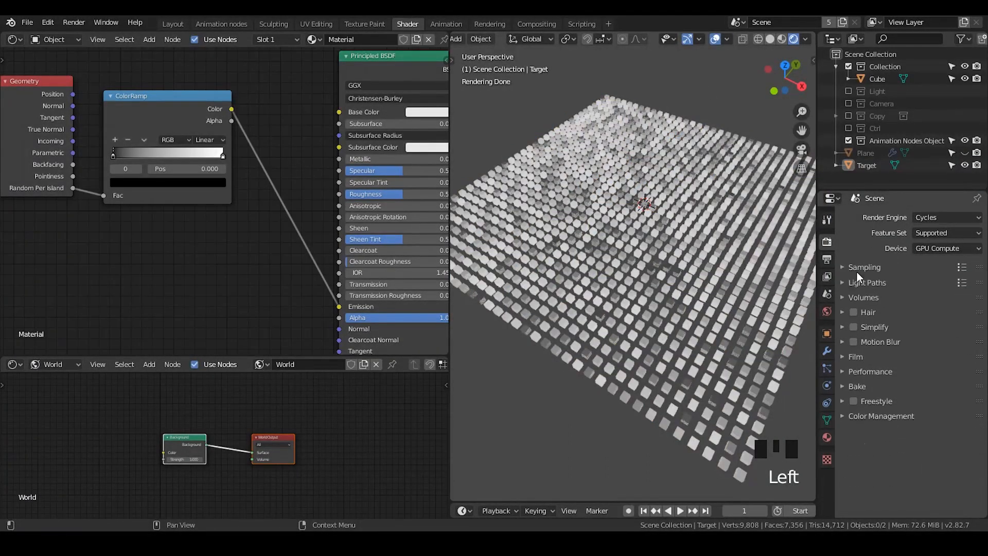
Inspect the random shades of the individual cubes in the Cycles-rendered viewport, both up close and across the whole grid
double_click(564, 246)
click(607, 379)
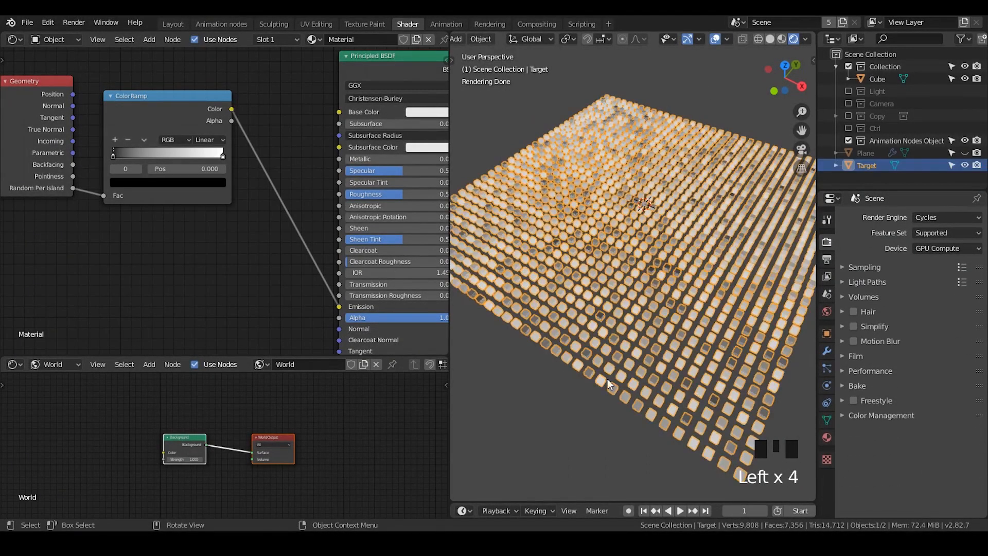
click(595, 400)
click(583, 406)
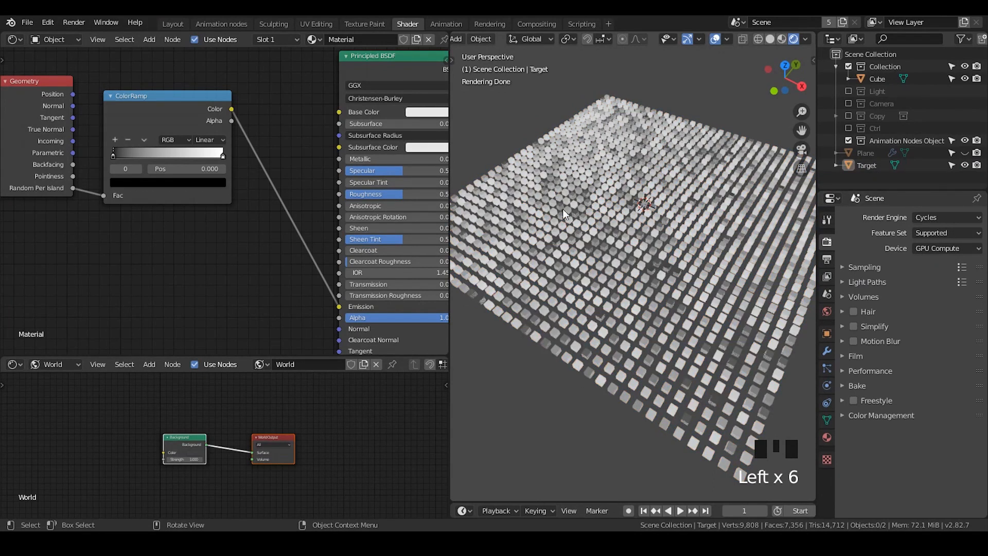
scroll(600, 325, up, 8)
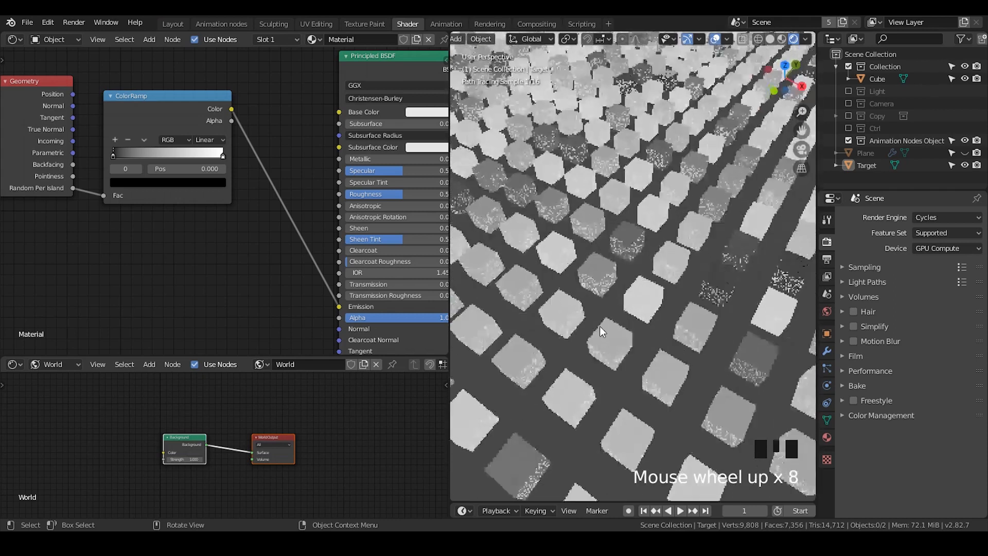
click(566, 284)
middle_drag(567, 282, 567, 209)
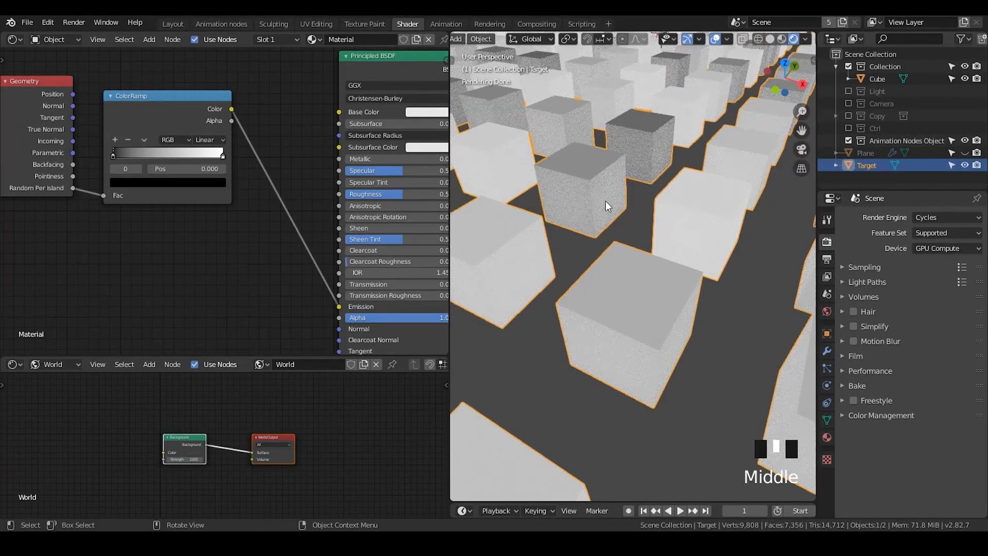
scroll(643, 254, down, 8)
middle_drag(644, 240, 664, 278)
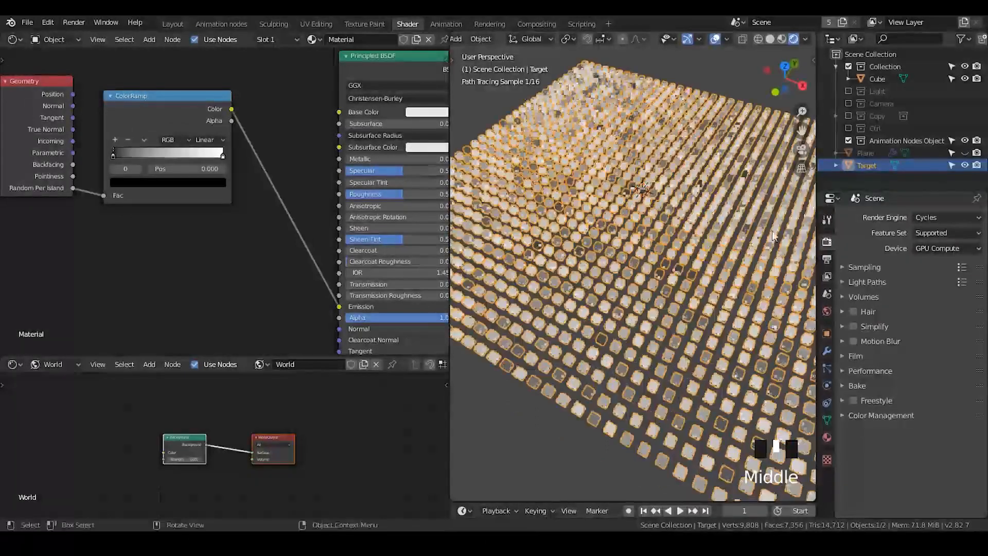
Set the render engine back to Eevee and check how the Target object's cubes display in the viewport
click(928, 213)
click(931, 227)
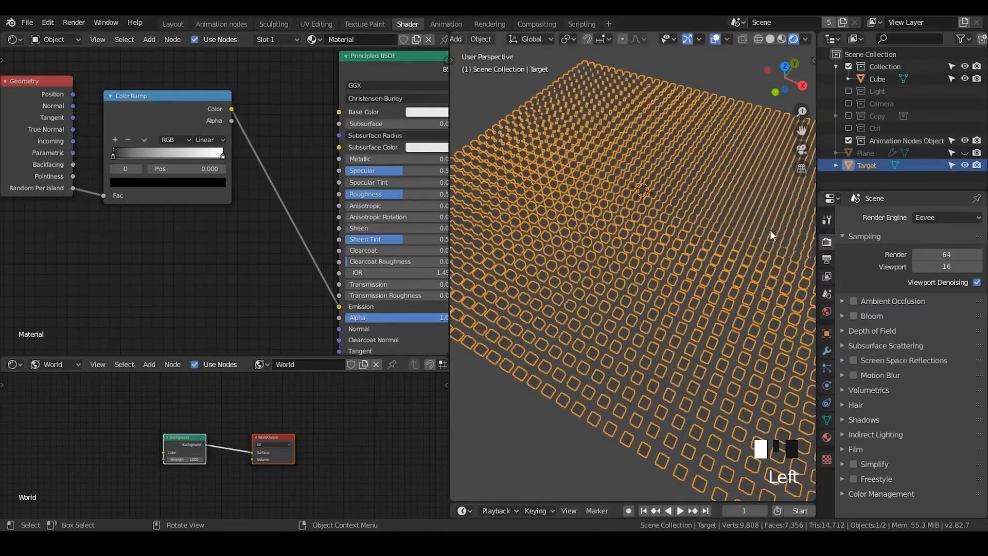
click(706, 213)
click(611, 241)
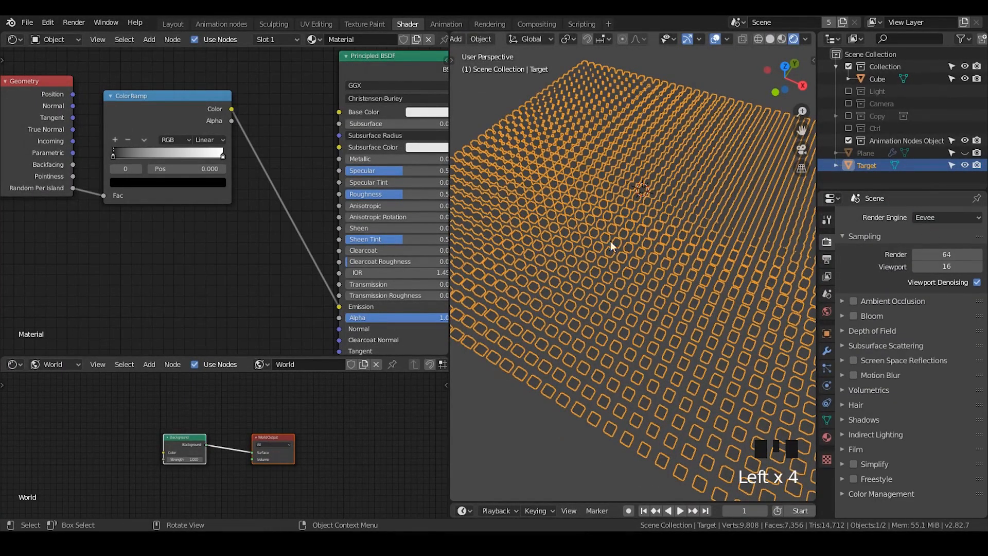
click(552, 418)
click(645, 215)
Return to the Animation nodes workspace, select the Target object and bring the subprogram's Group Input node into view
click(221, 25)
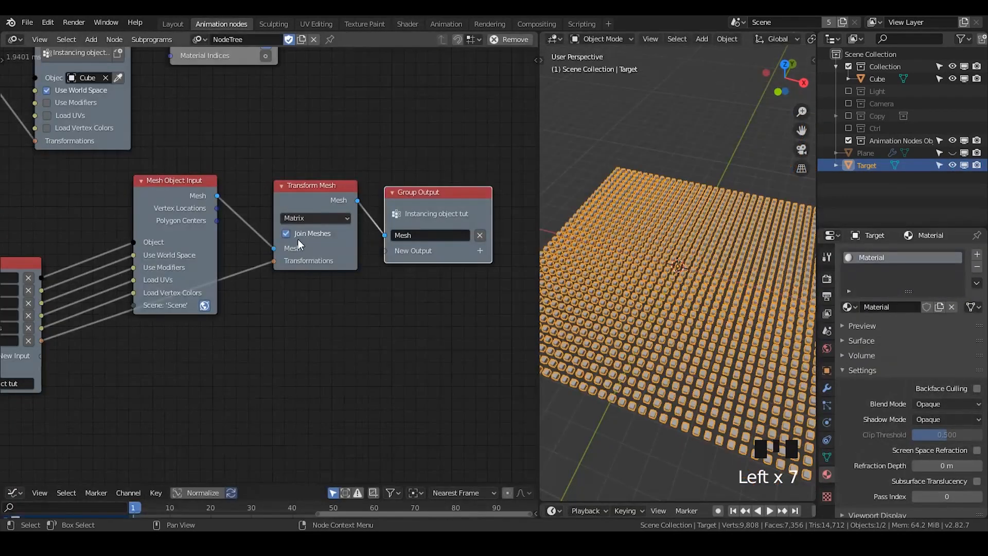
middle_drag(298, 239, 336, 210)
click(856, 163)
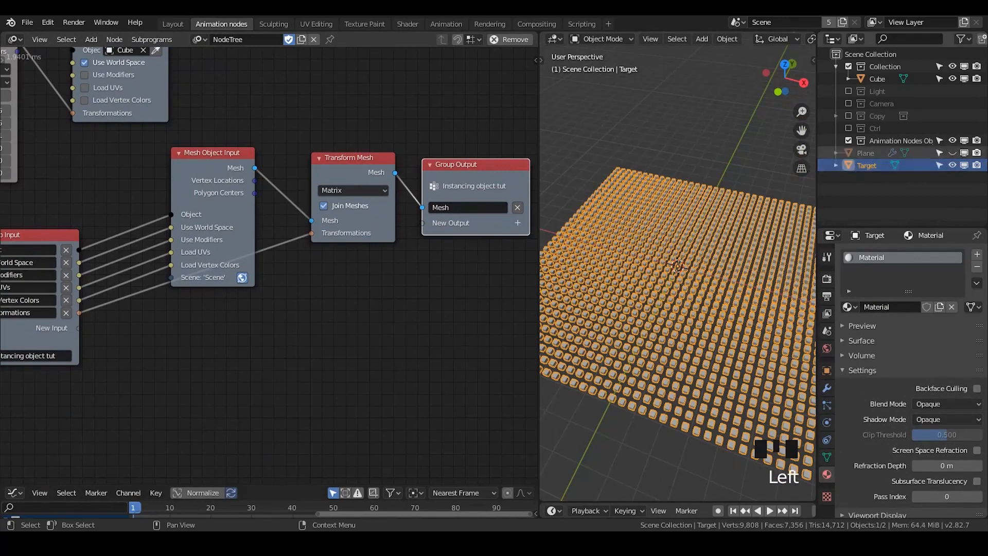
click(875, 165)
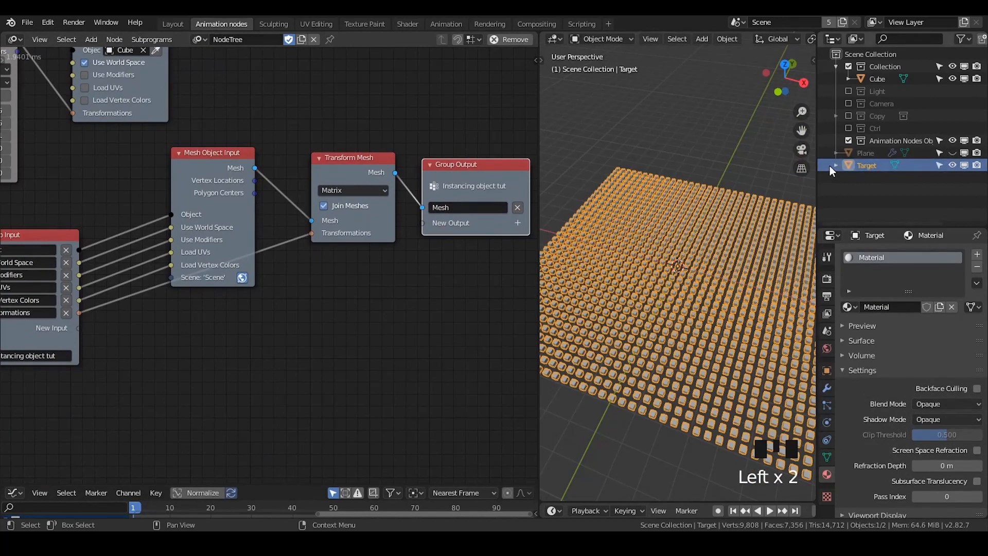
middle_drag(294, 246, 360, 249)
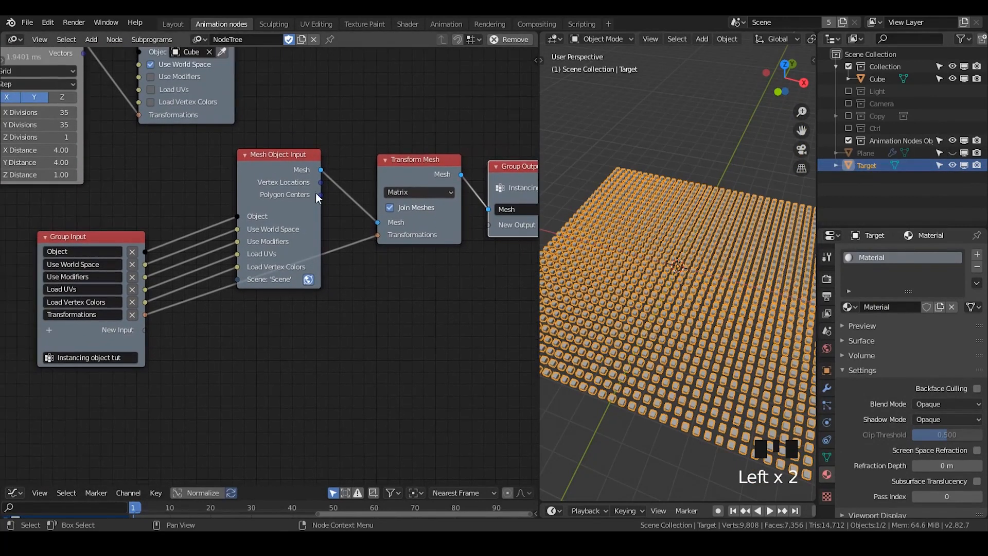
Collapse the Mesh Object Input node beside the Group Input and add a Unity Triangle Mesh node above it
click(243, 154)
drag(276, 155, 243, 242)
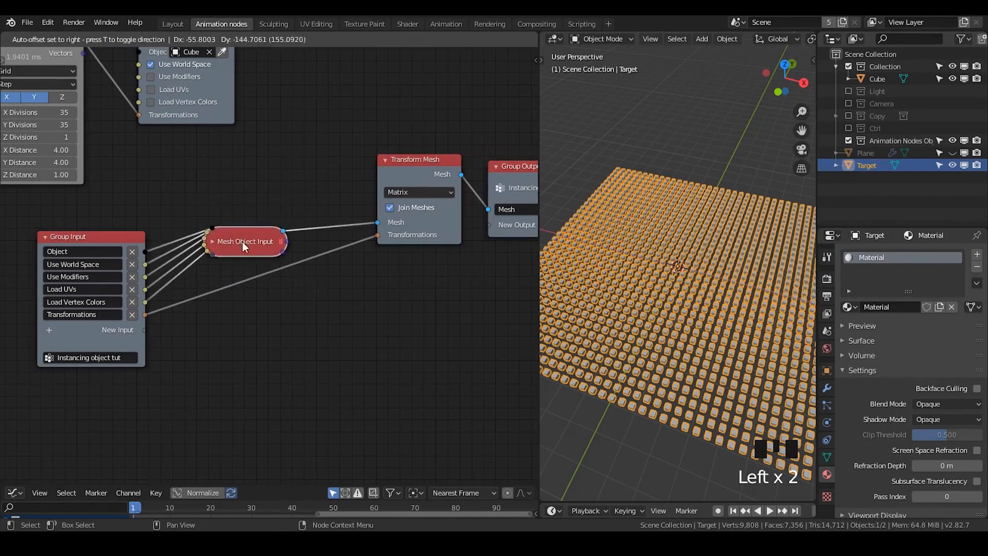
key(ctrl+a)
text(trans)
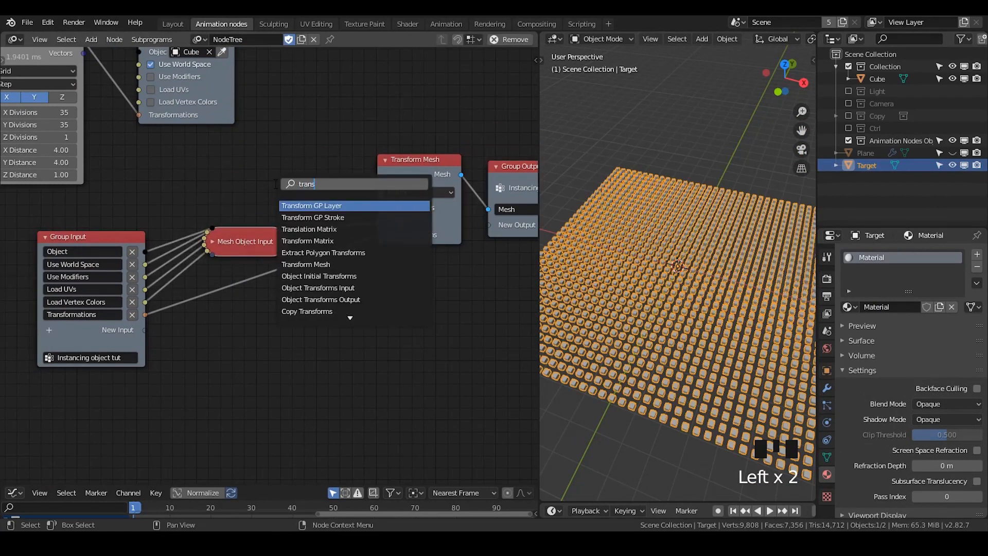
key(BackSpace)
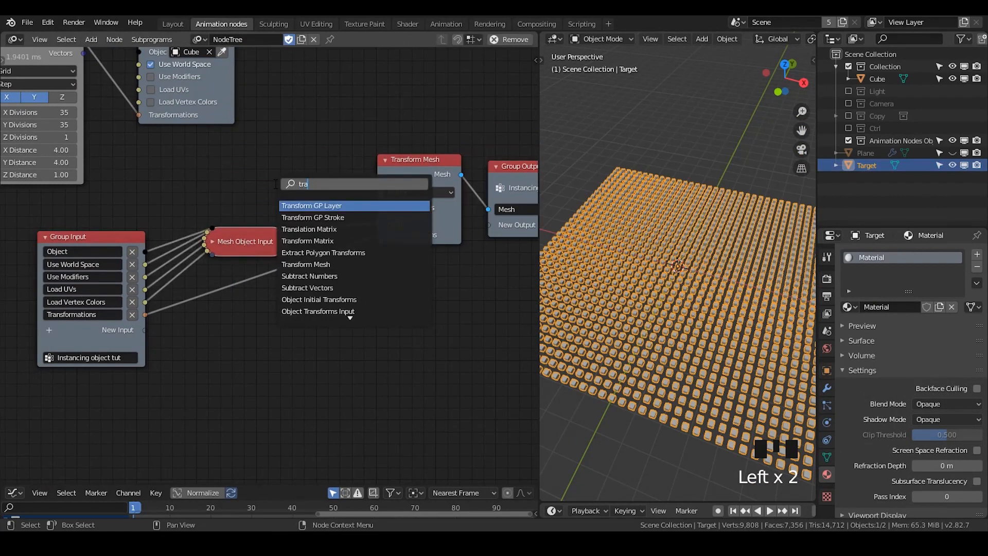
text(n)
key(BackSpace)
key(BackSpace)
text(iangul)
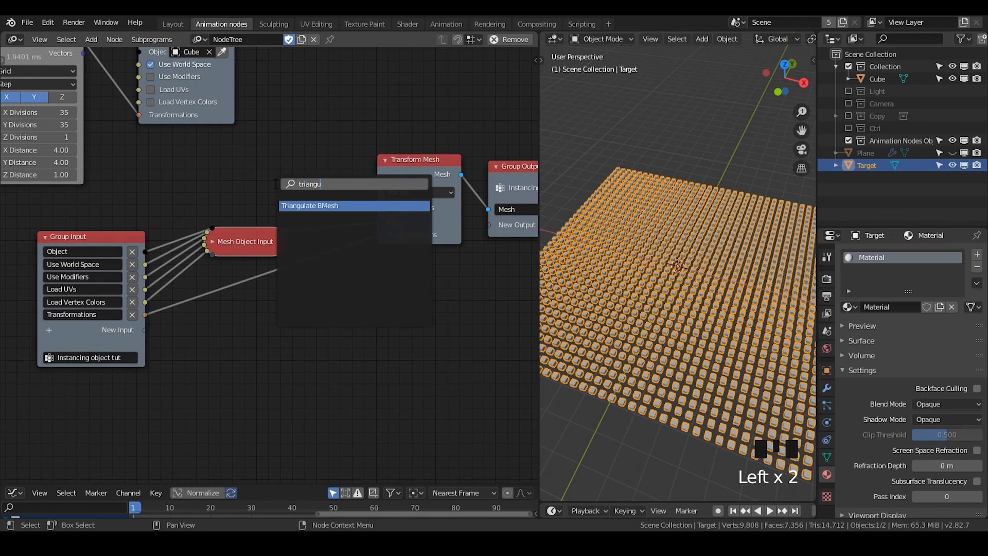
key(BackSpace)
key(Return)
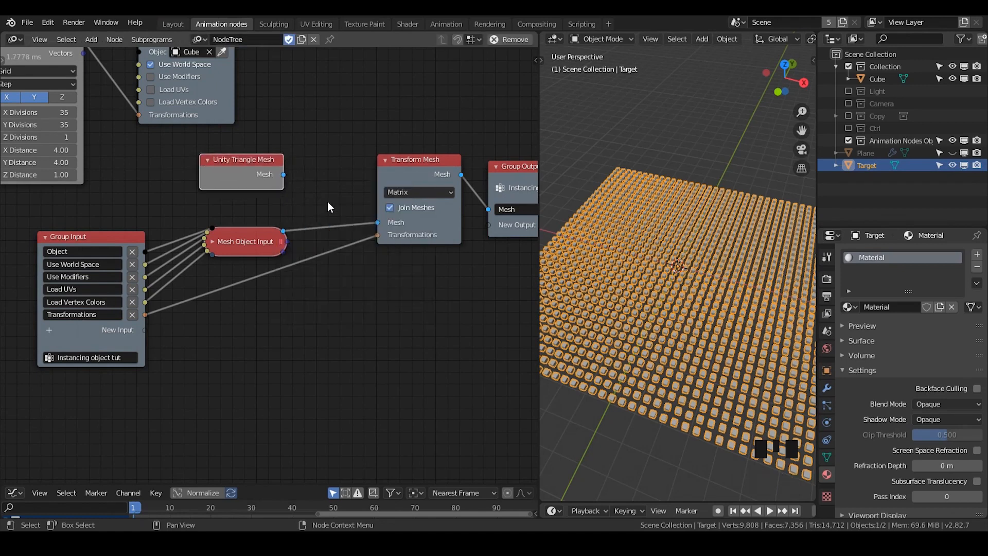
Feed the Unity Triangle Mesh into Transform Mesh's Mesh input in place of the Mesh Object Input and view the grid
drag(284, 175, 378, 222)
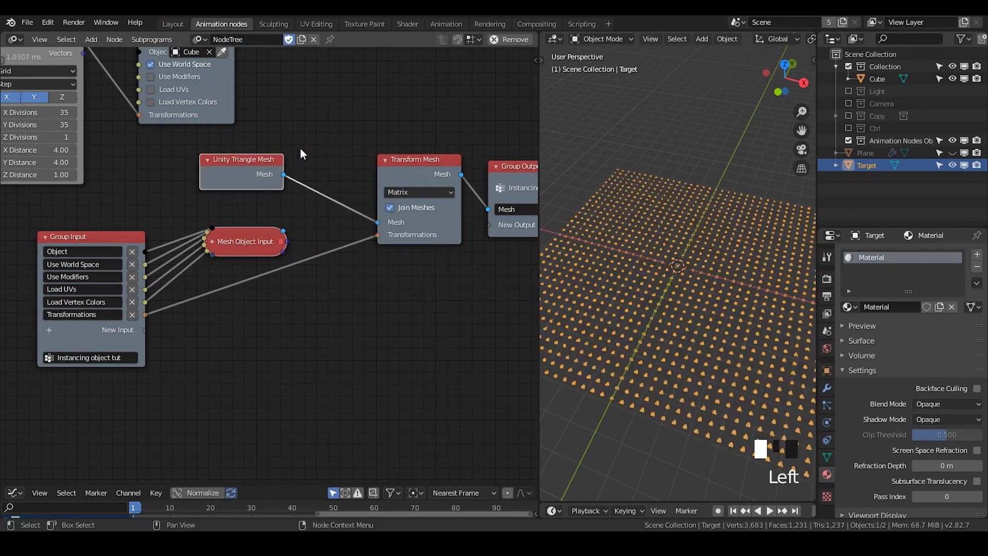
click(673, 301)
scroll(674, 303, up, 1)
scroll(674, 305, down, 2)
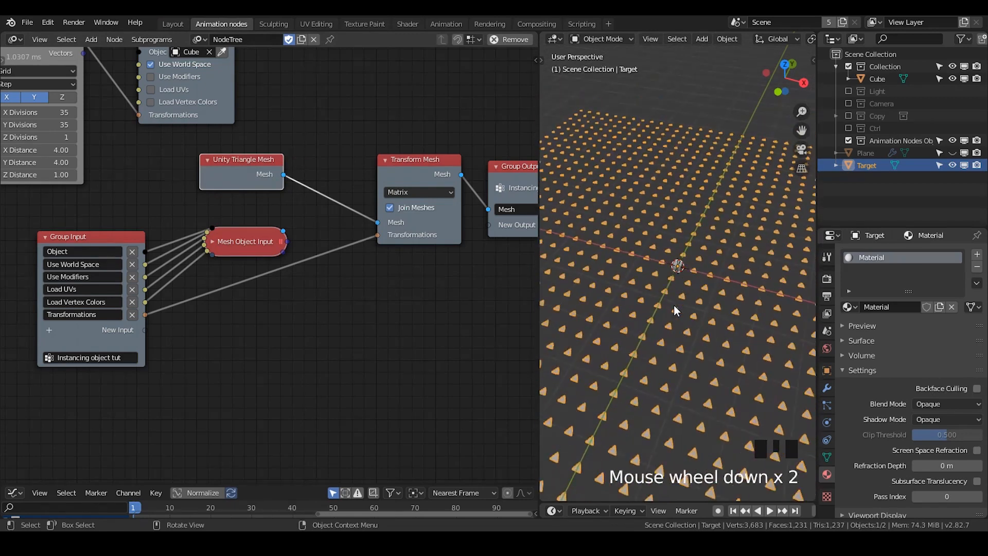
Parent the Cube to the Target object and check the child entry in the scene hierarchy
scroll(674, 305, up, 2)
scroll(674, 304, up, 7)
middle_drag(660, 294, 672, 246)
click(675, 247)
scroll(675, 247, down, 3)
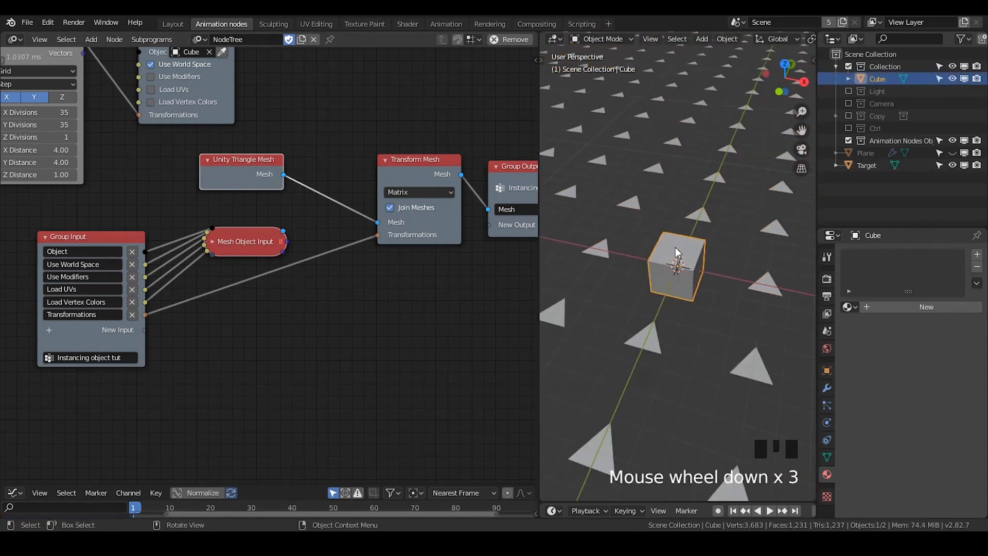
shift+click(631, 205)
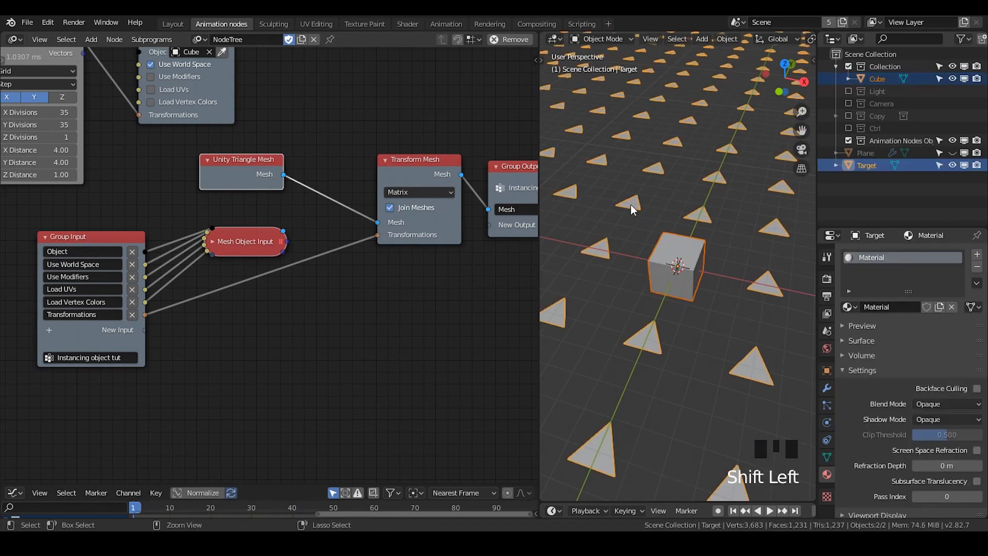
key(ctrl+p)
click(633, 215)
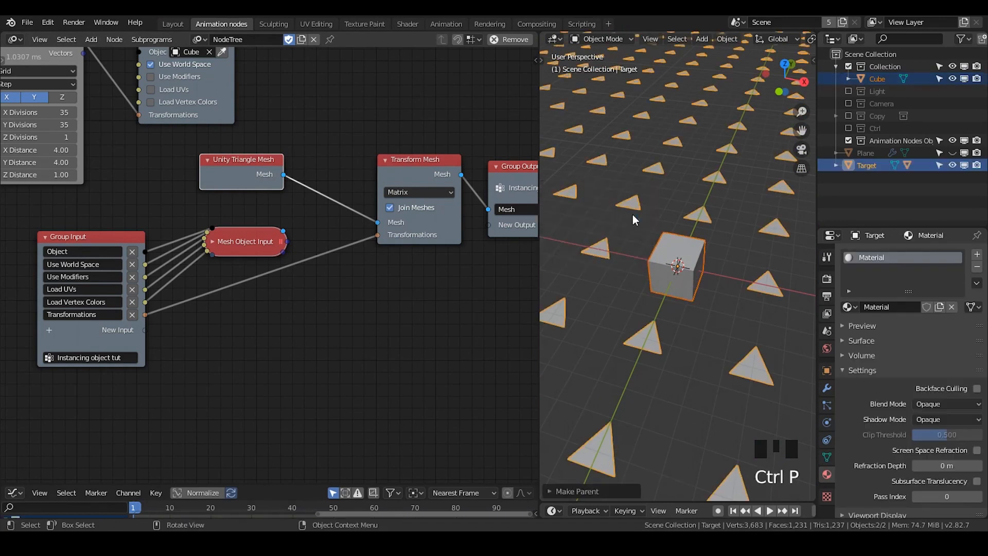
click(836, 166)
click(870, 190)
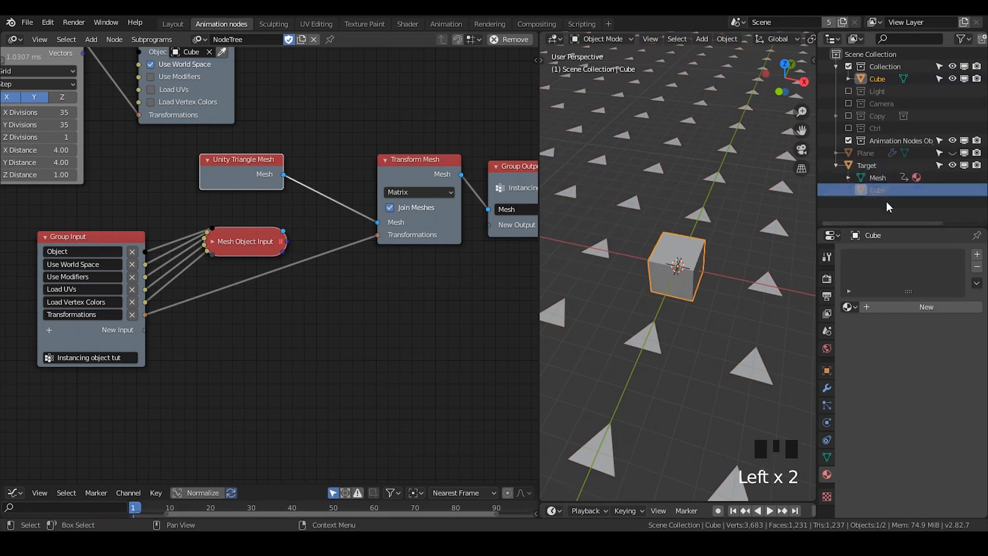
Try Verts instancing on the Target object, then set its instancing to Faces
click(867, 166)
click(856, 370)
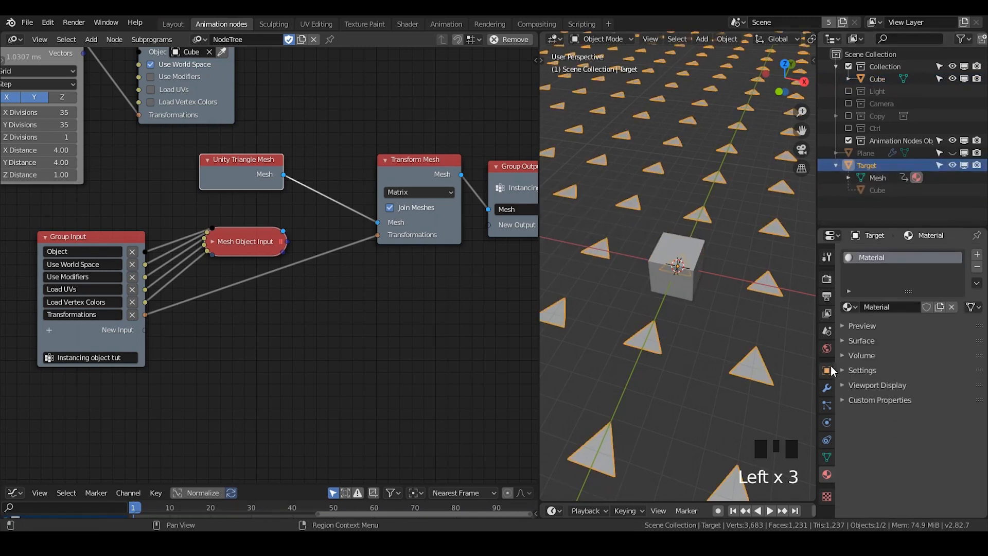
click(828, 370)
click(859, 316)
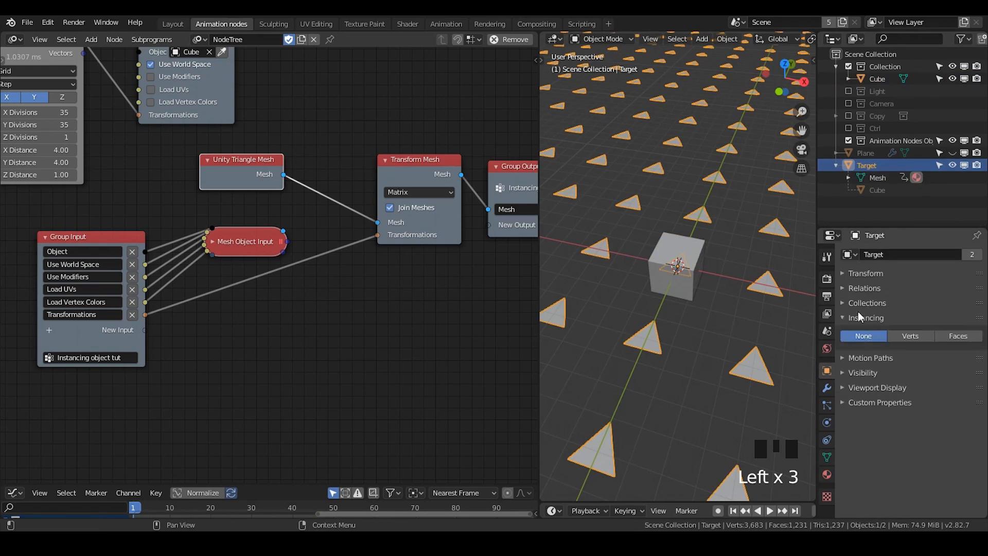
click(919, 335)
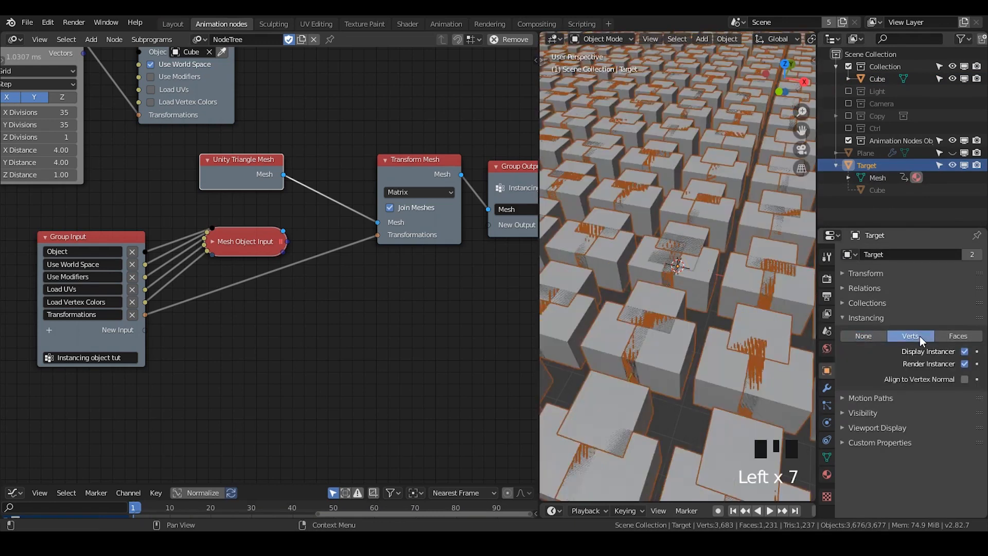
click(958, 336)
scroll(665, 319, down, 2)
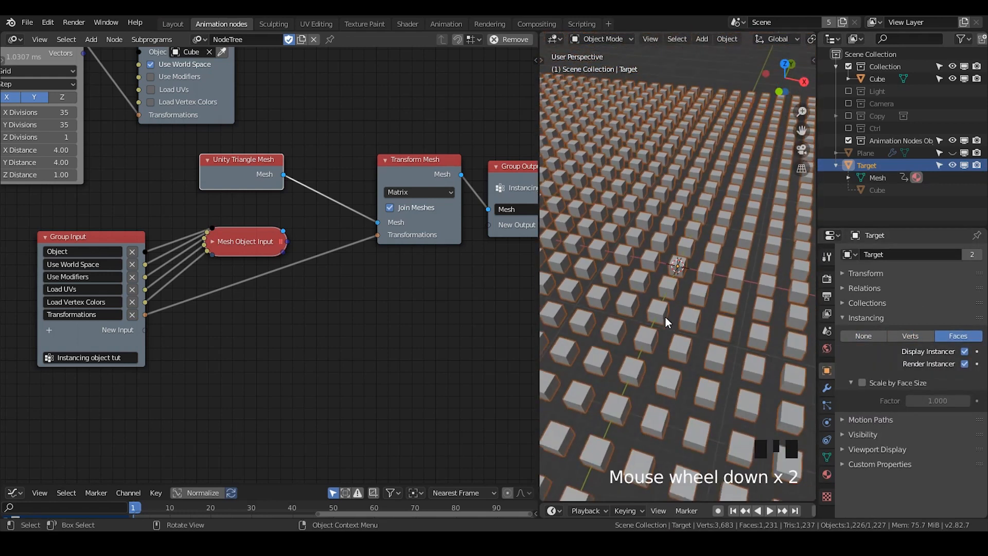
Widen the 3D viewport and examine the grid of face-instanced cubes
scroll(665, 317, down, 1)
drag(538, 256, 347, 256)
scroll(626, 236, down, 3)
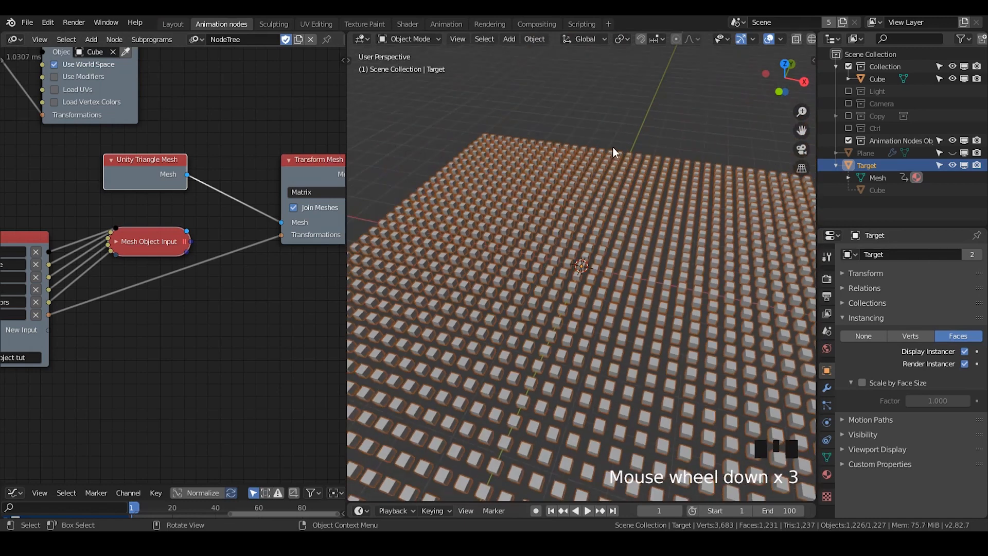
click(630, 149)
click(635, 148)
click(616, 225)
middle_drag(660, 268, 506, 228)
scroll(615, 267, up, 3)
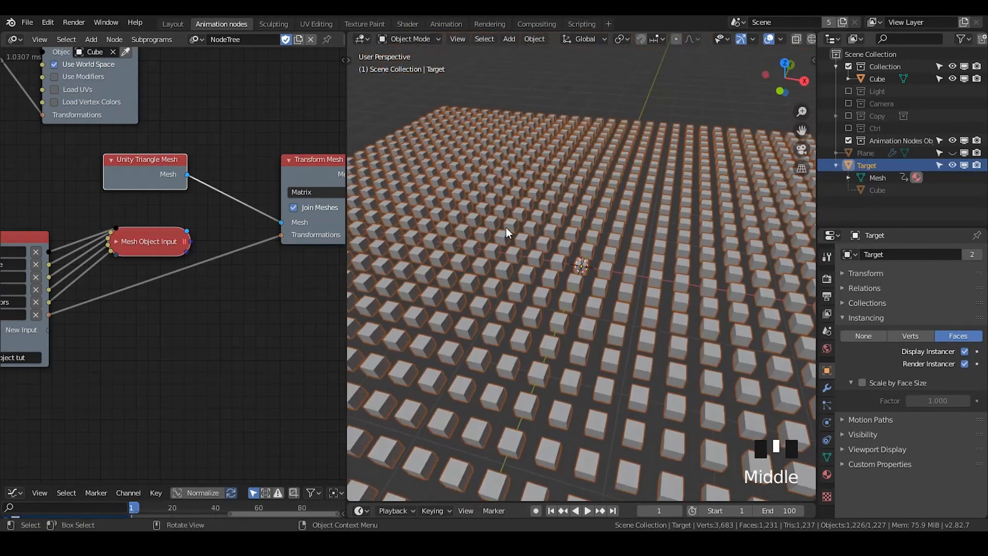
Compare the instancing settings of the Target object and its child Cube
click(869, 165)
click(881, 190)
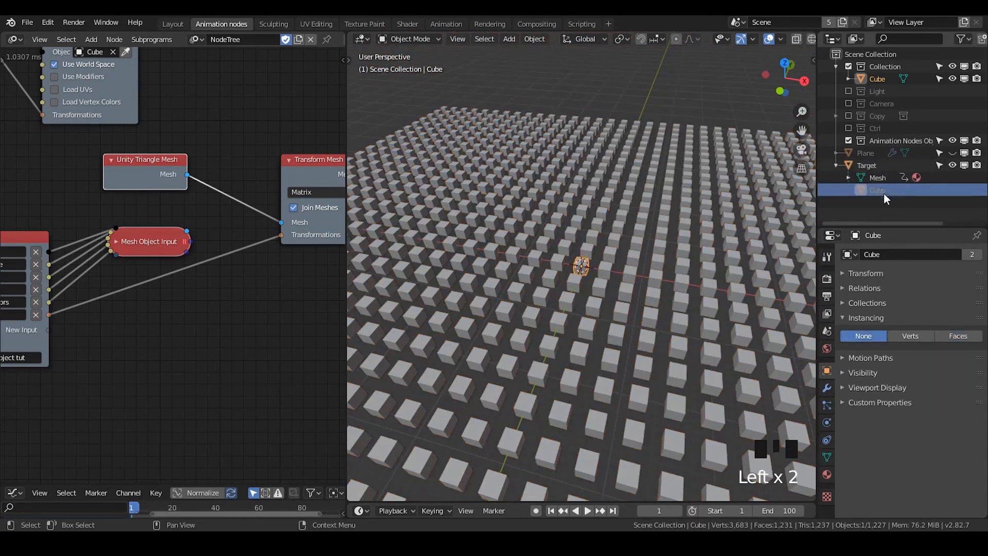
click(873, 166)
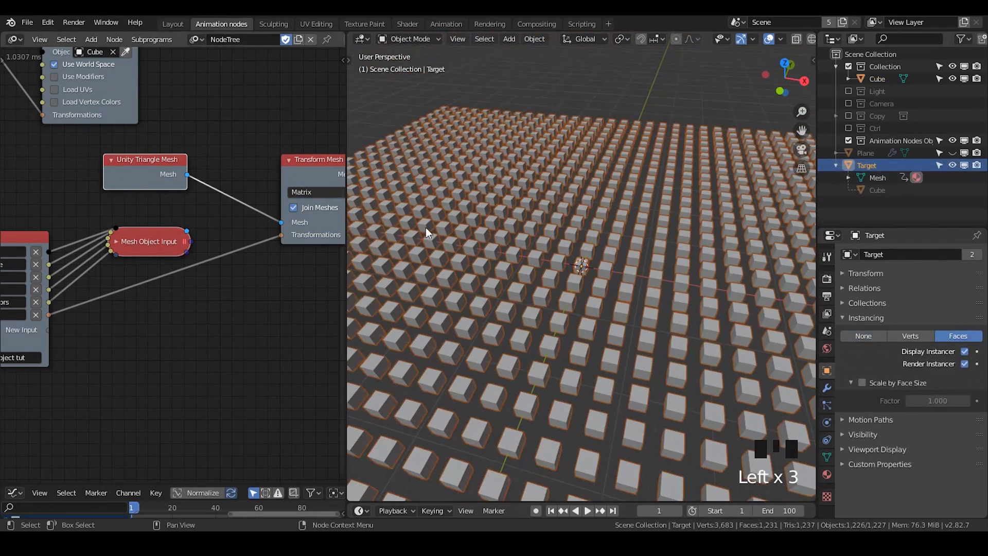
click(567, 202)
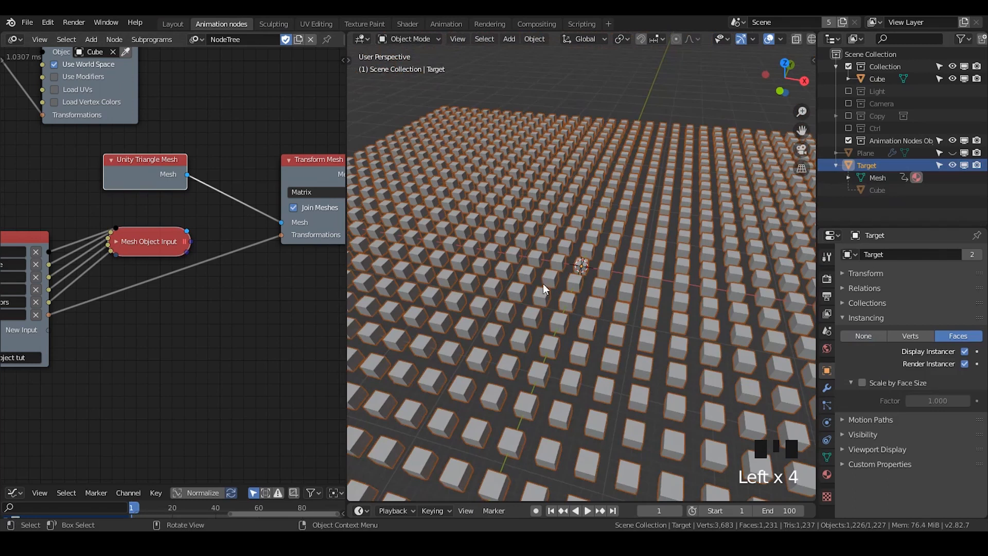
click(887, 166)
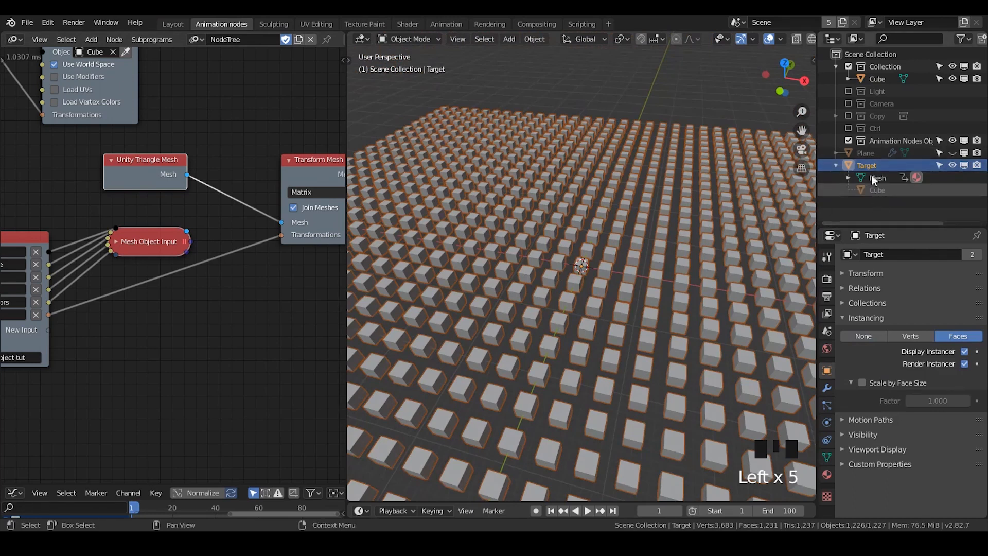
Switch to the Shader workspace and show the Target object's Material node tree
click(882, 79)
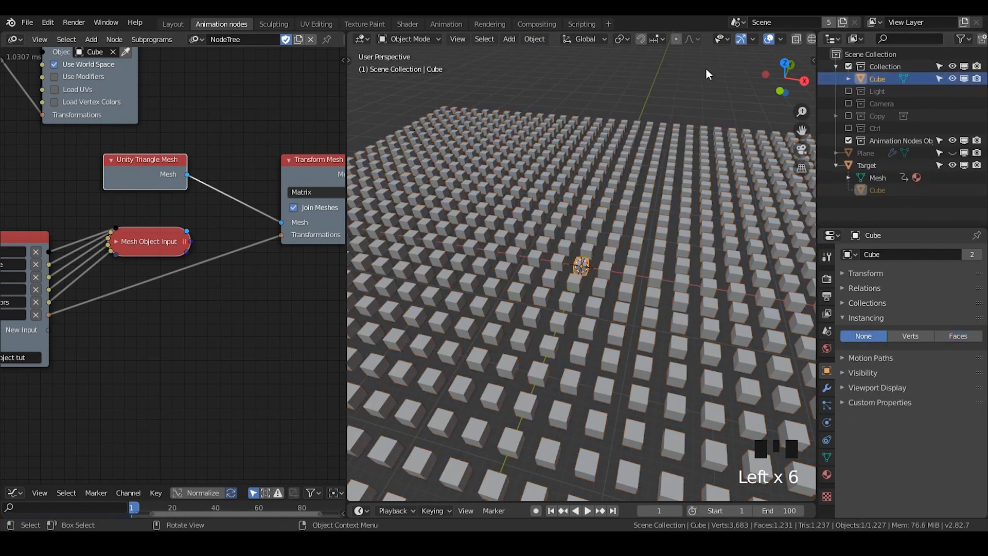
click(413, 24)
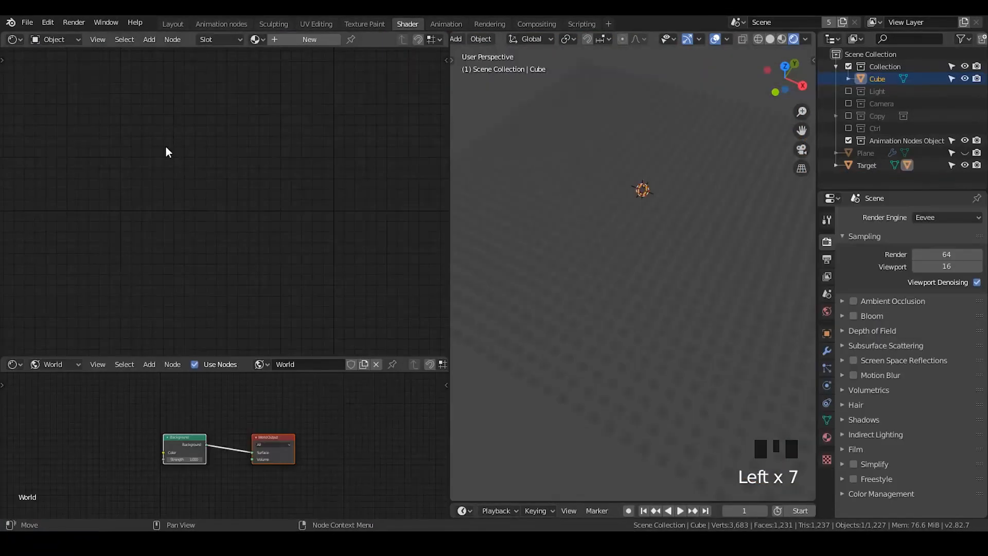
click(259, 40)
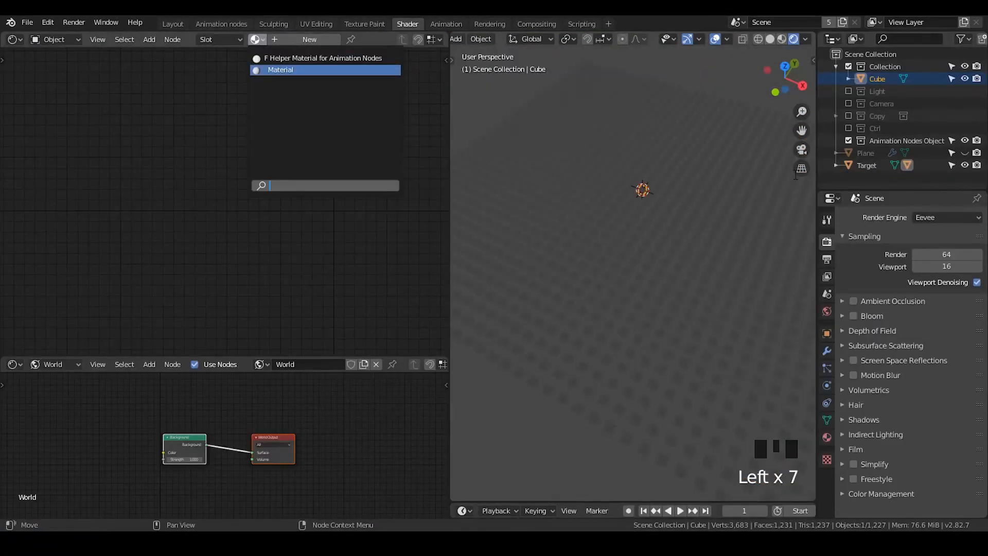
click(877, 168)
click(875, 167)
click(30, 113)
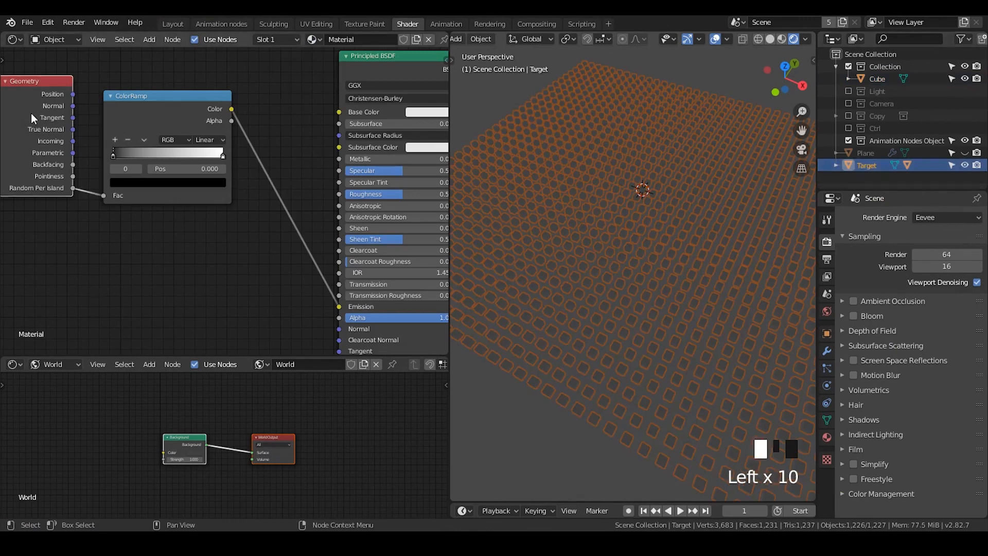
Replace the Geometry node with an Object Info node and connect its Random output to the ColorRamp's Fac input
drag(31, 113, 162, 88)
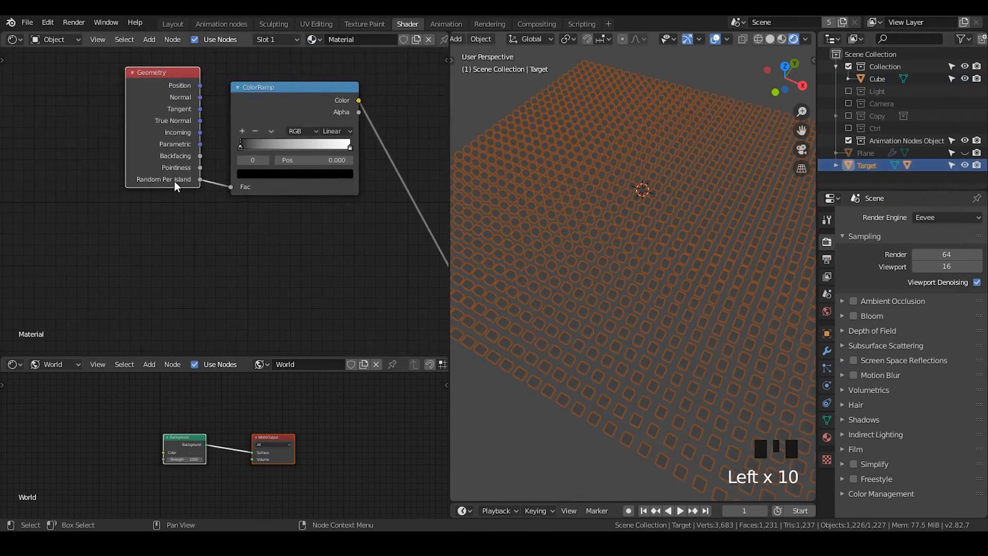
click(166, 137)
key(x)
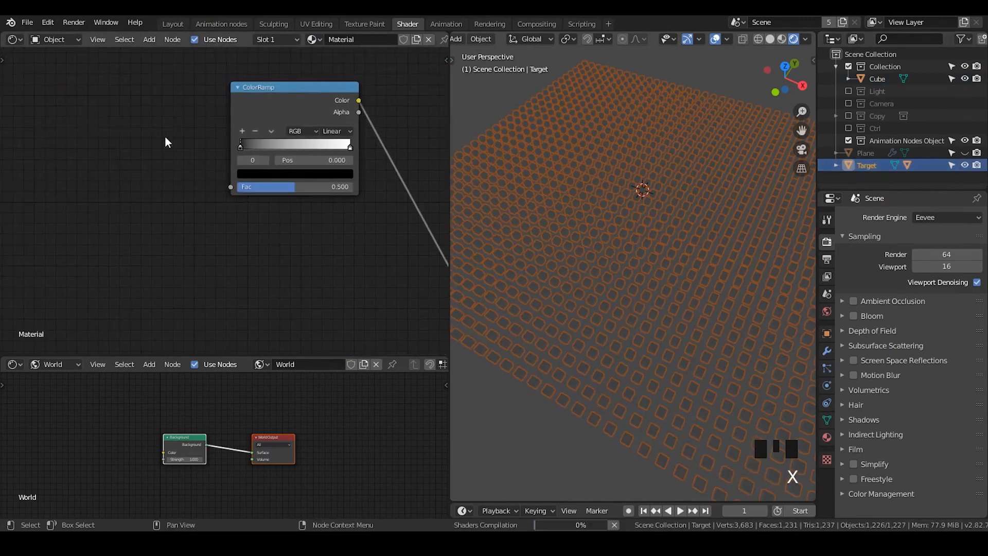
key(shift+a)
click(164, 135)
text(object)
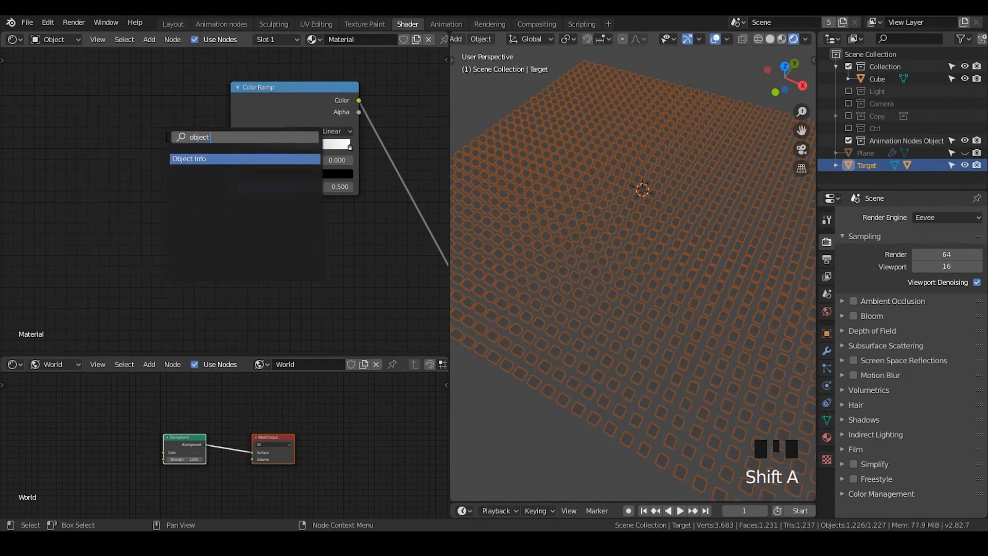
key(Return)
click(88, 126)
drag(161, 183, 230, 187)
middle_drag(247, 212, 245, 210)
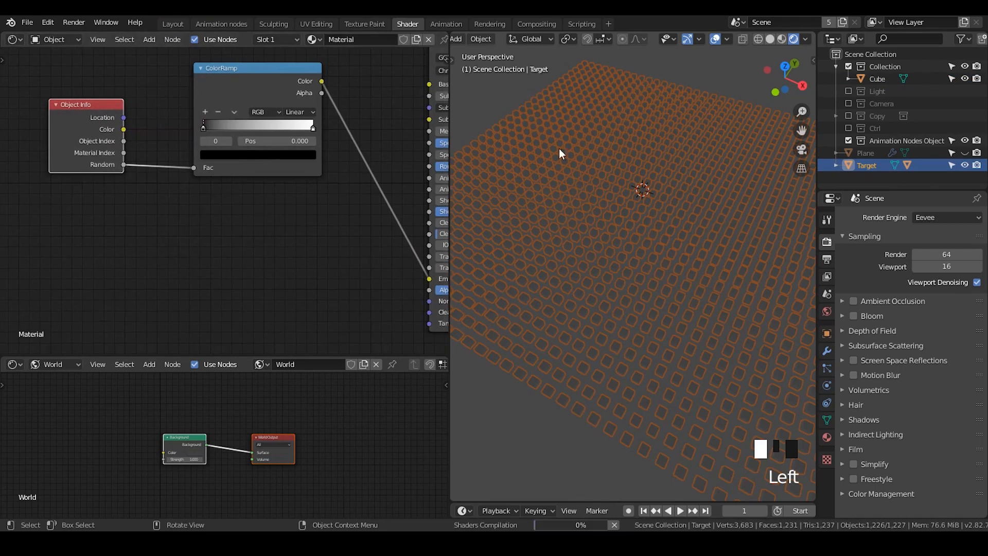
Assign the existing Material to the source Cube object
click(695, 80)
click(700, 79)
click(867, 165)
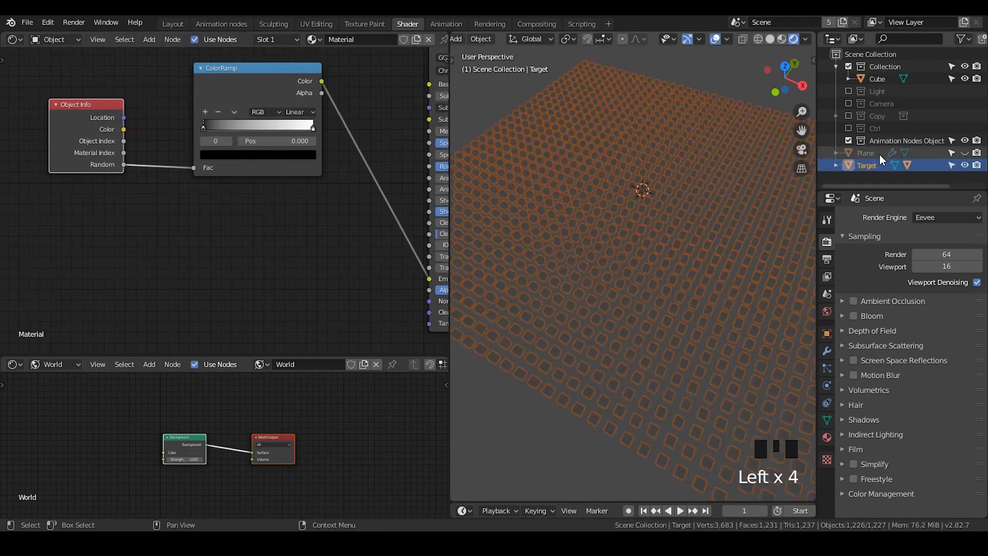
click(837, 164)
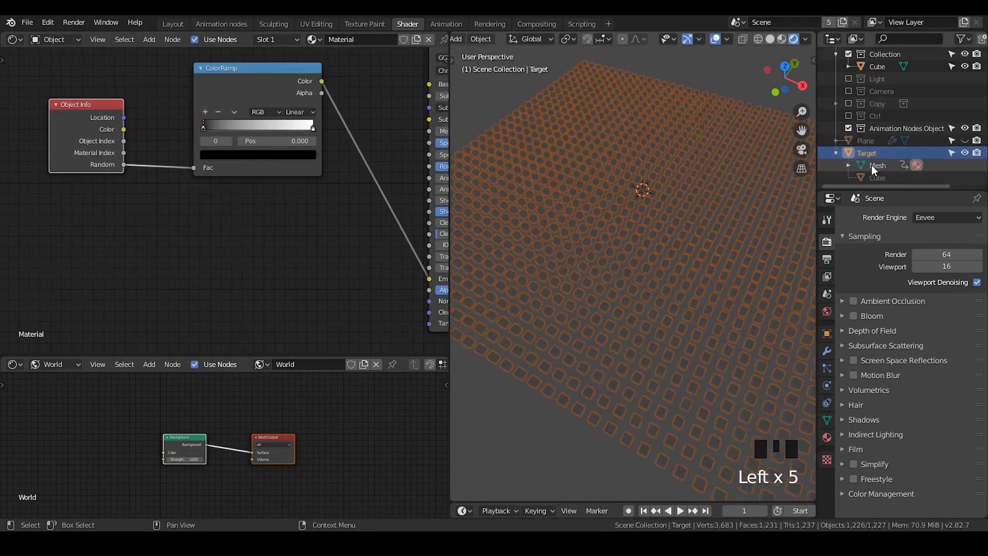
click(878, 79)
click(256, 39)
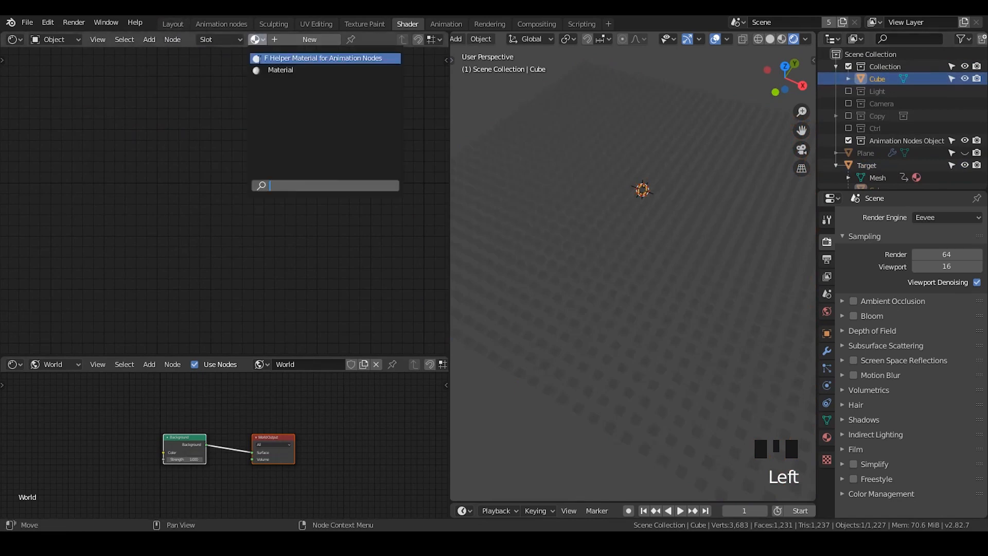
click(278, 71)
click(176, 89)
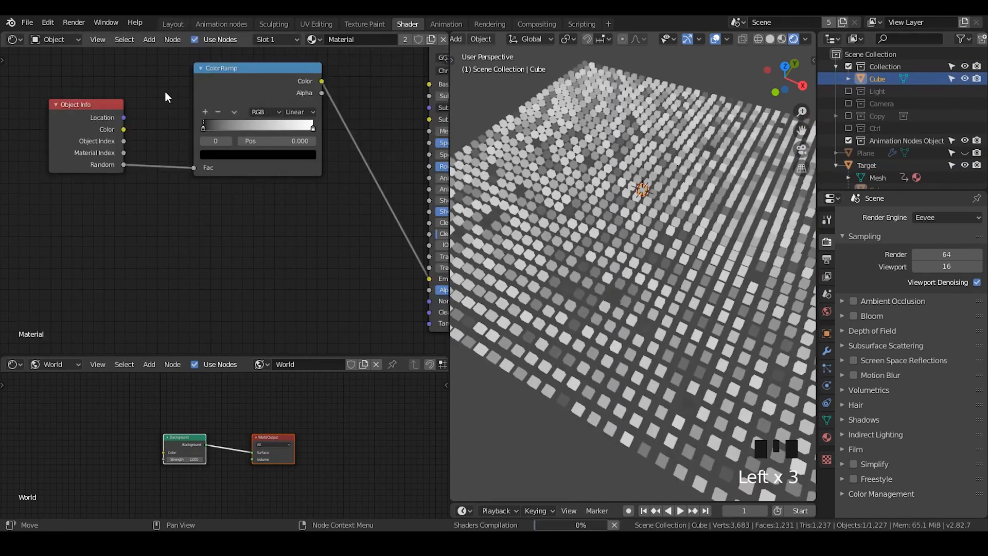
Rearrange the Object Info and ColorRamp nodes of the Cube's material, keeping the Cube selected
drag(93, 116, 111, 122)
drag(267, 73, 276, 94)
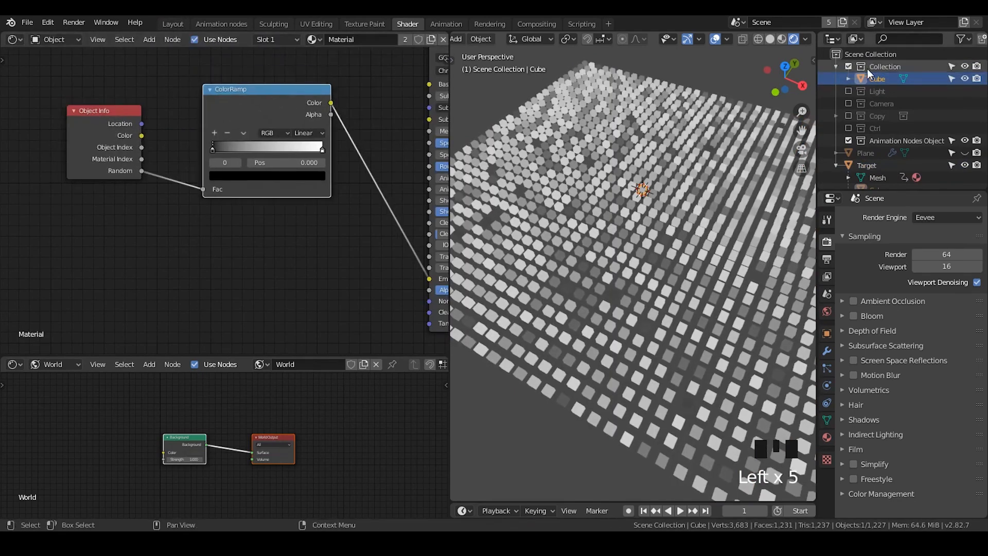
click(877, 80)
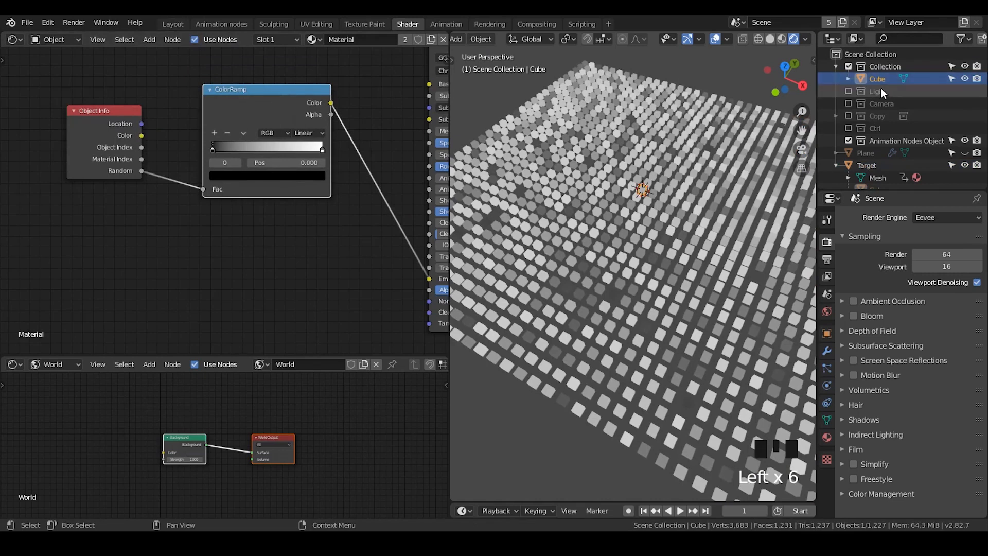
Select the Target object in the viewport to inspect the randomly coloured instances and its Material
click(681, 245)
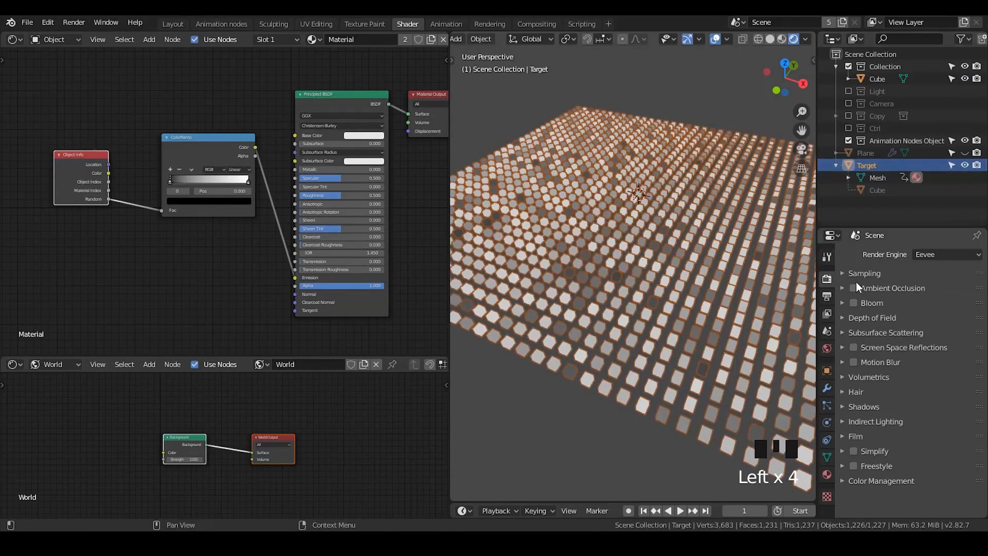
click(593, 184)
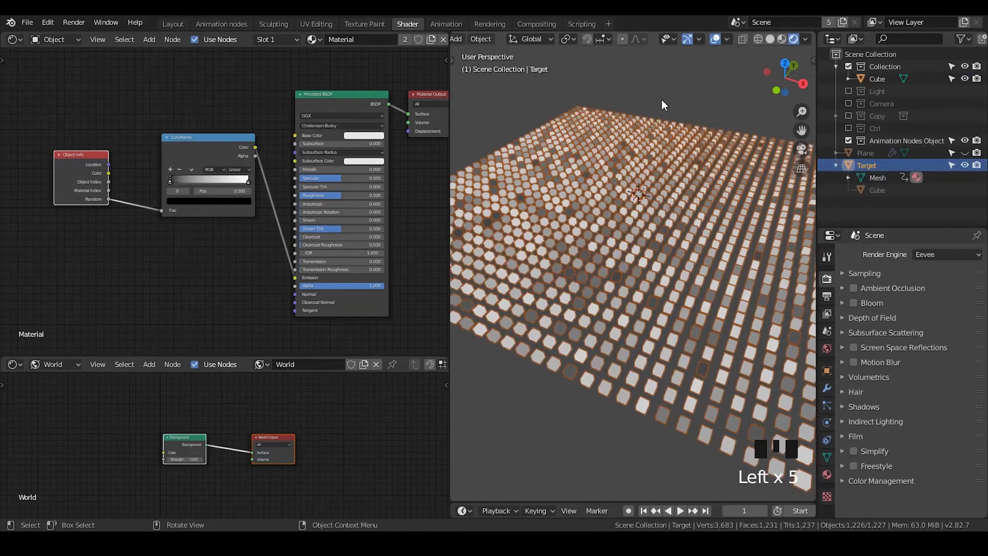
click(662, 99)
click(685, 140)
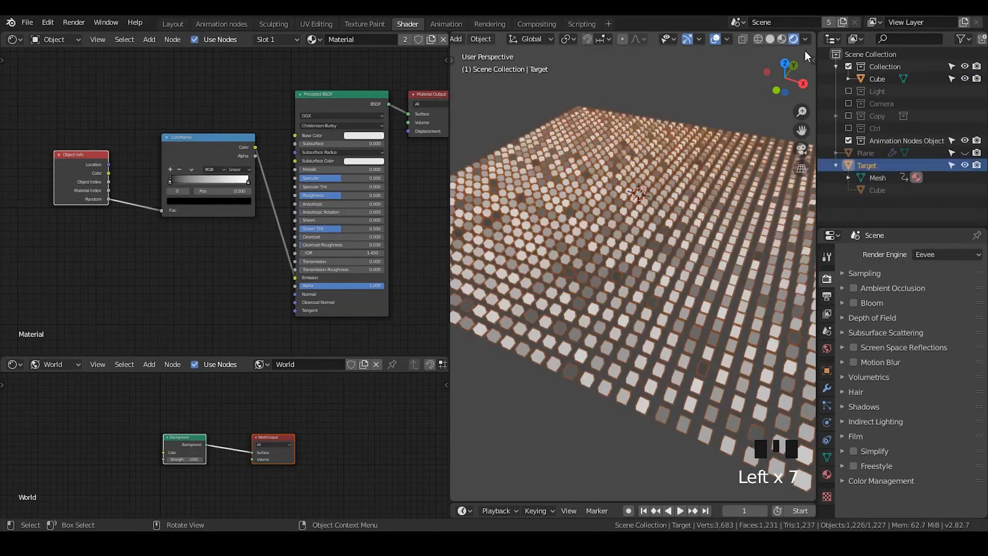
click(885, 193)
click(864, 166)
click(606, 415)
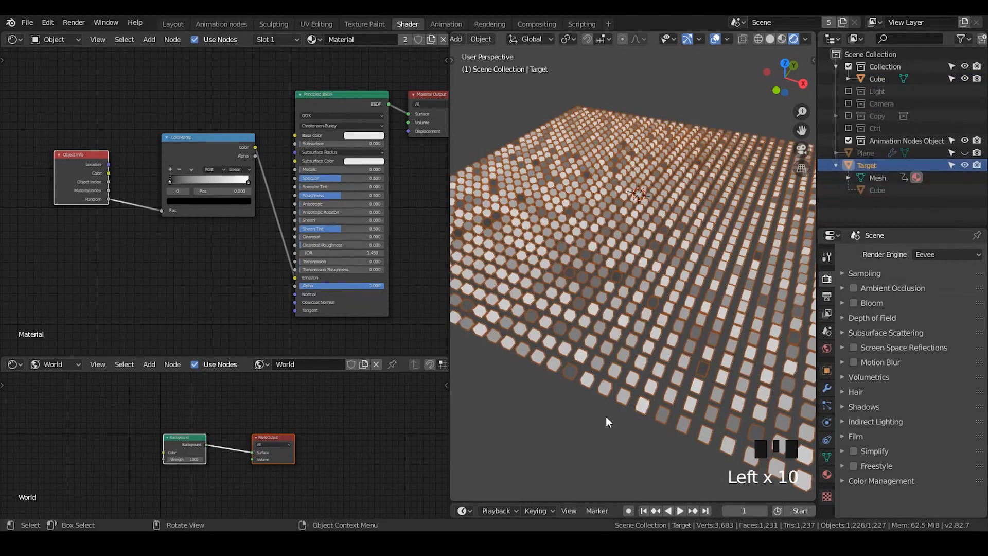
click(606, 416)
click(594, 381)
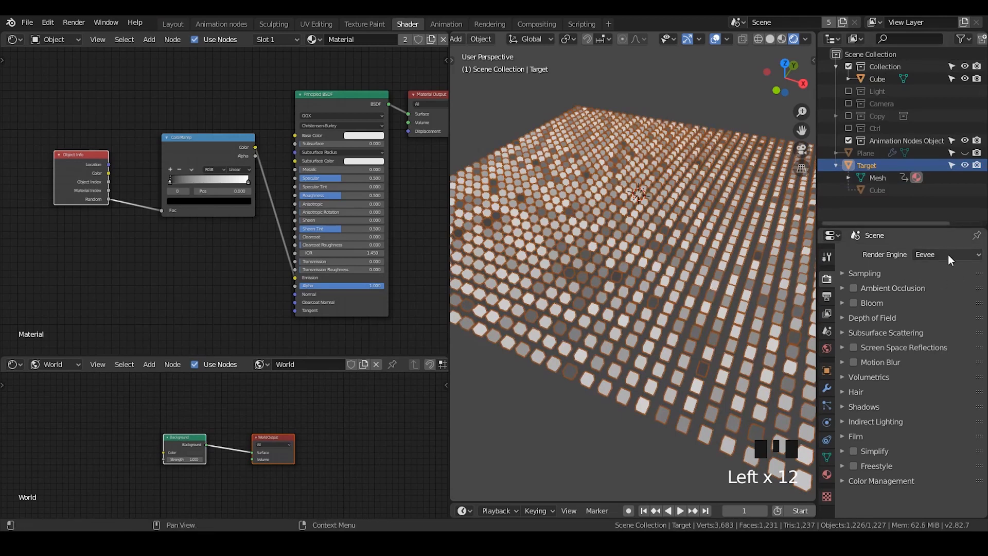
In the Animation nodes workspace, add a Boolean input named "Use triangulate" to the subprogram's Group Input node
click(221, 24)
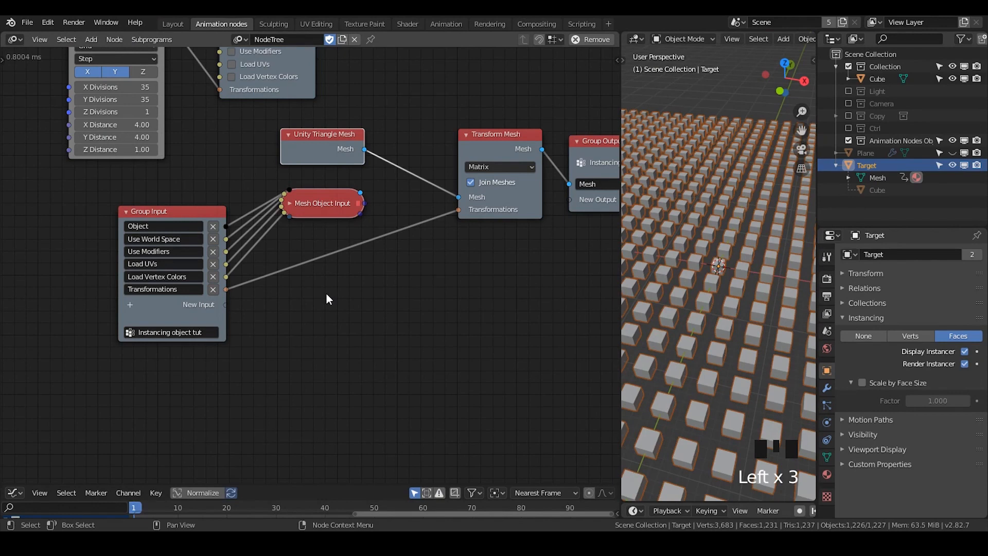
click(130, 305)
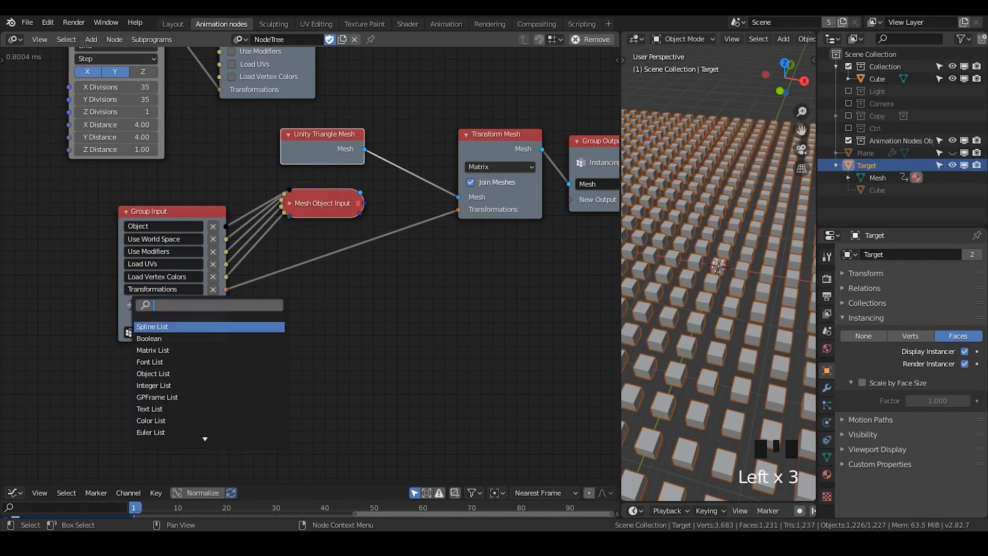
text(boolean)
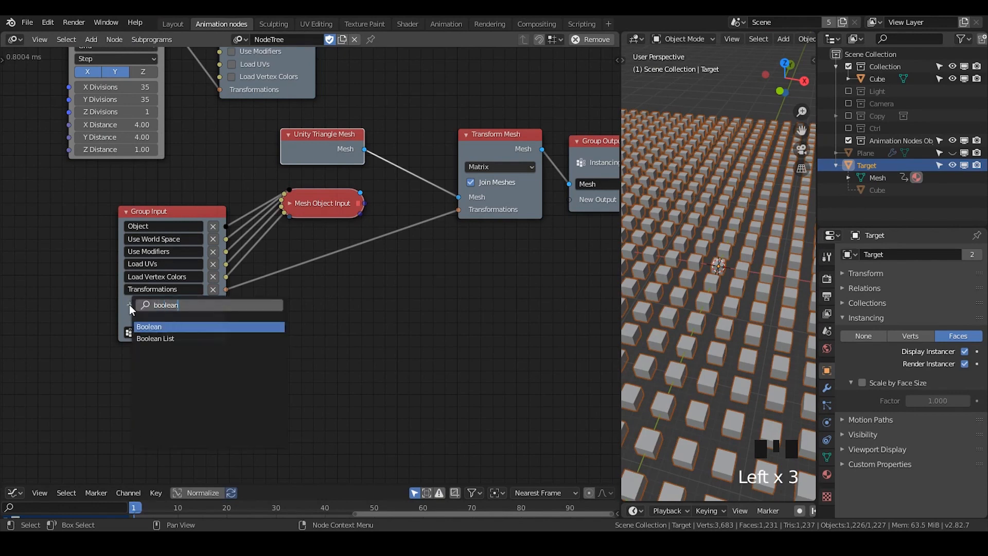
click(178, 328)
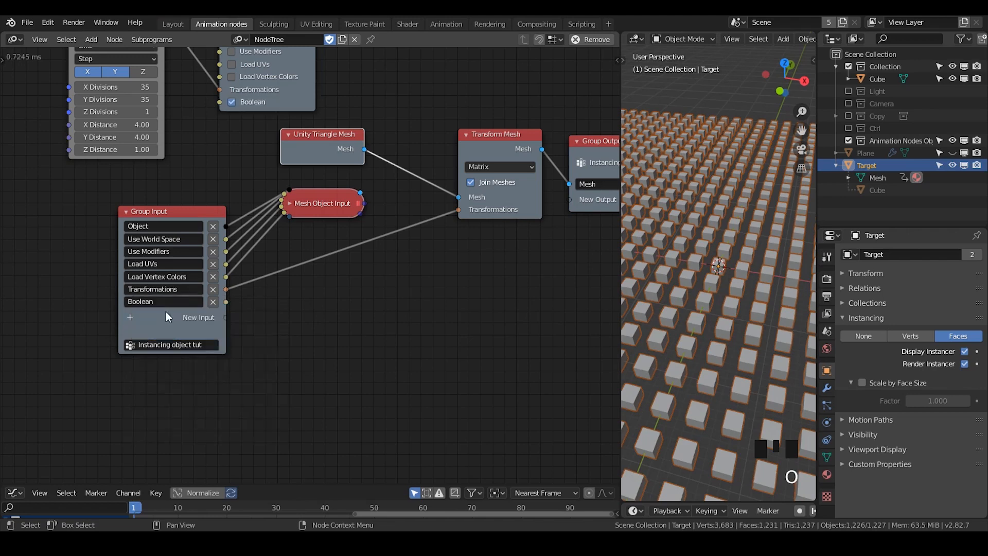
click(164, 302)
text(Use triangulate)
key(Return)
Add a Switch node that uses Use triangulate to choose Unity Triangle Mesh if true, Mesh Object Input if false, feeding Transform Mesh's Mesh input
key(ctrl+a)
text(swit)
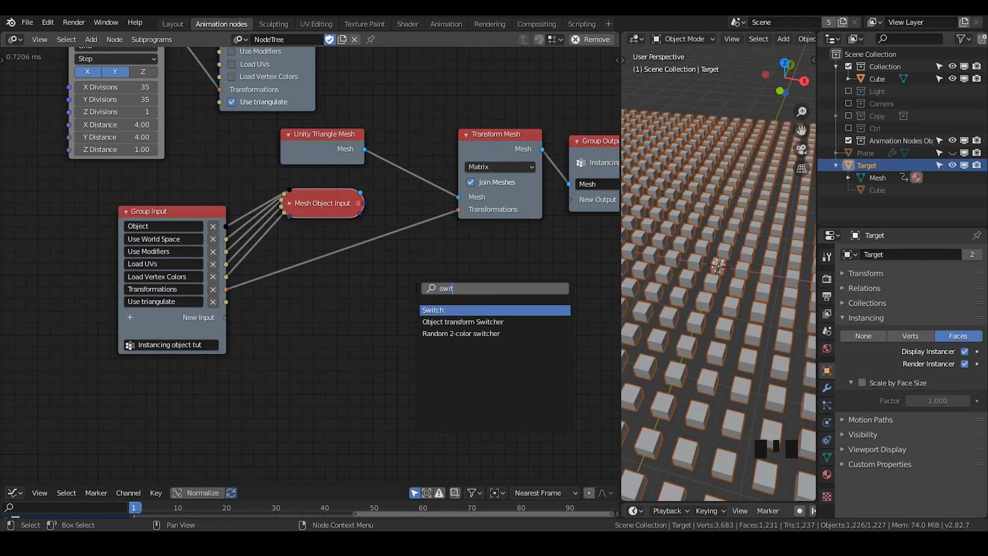
key(Return)
click(407, 261)
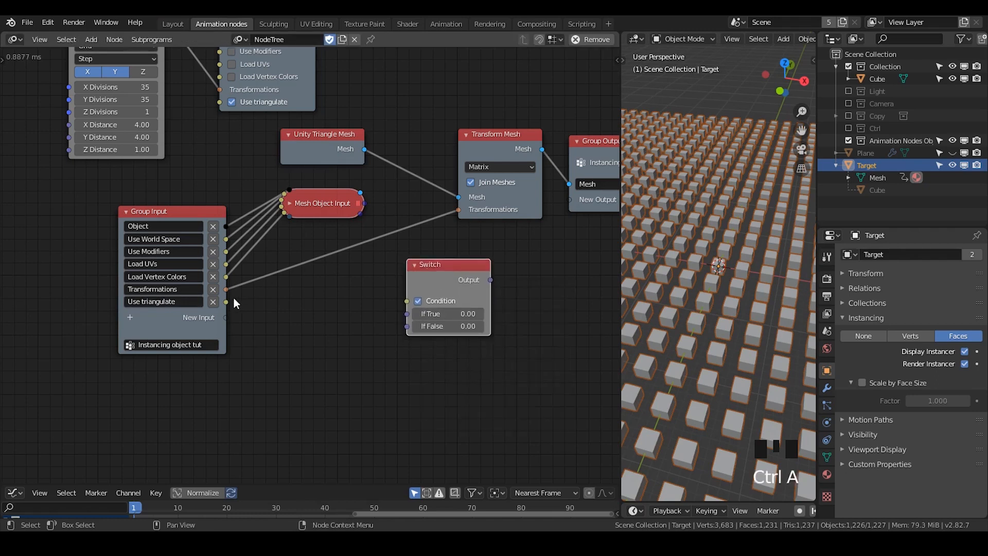
drag(227, 302, 453, 283)
drag(364, 150, 429, 308)
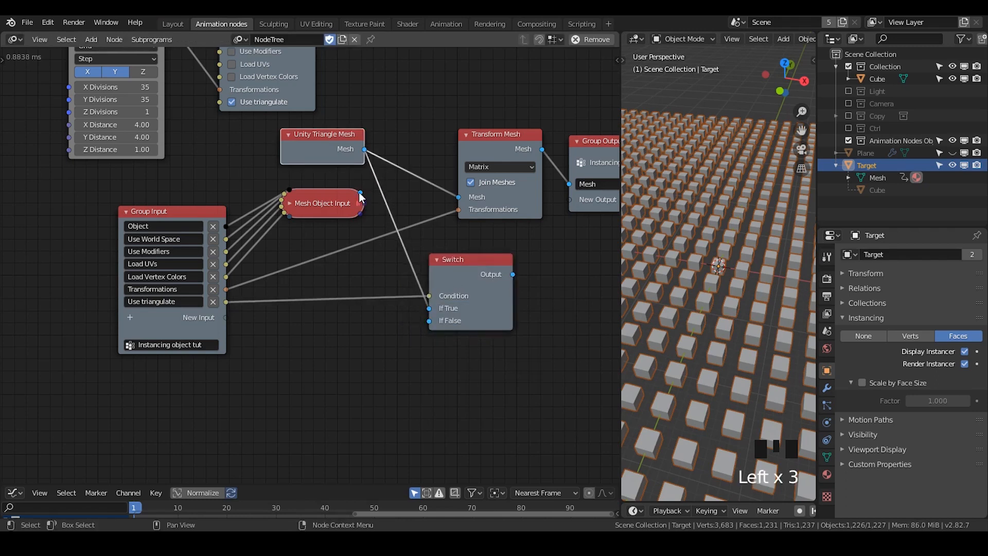
drag(360, 194, 430, 320)
drag(512, 277, 462, 202)
Shift Transform Mesh and Group Output farther along and place the Switch node between the mesh source nodes and Transform Mesh
drag(482, 266, 424, 135)
middle_drag(469, 264, 335, 241)
drag(478, 73, 365, 203)
key(g)
key(x)
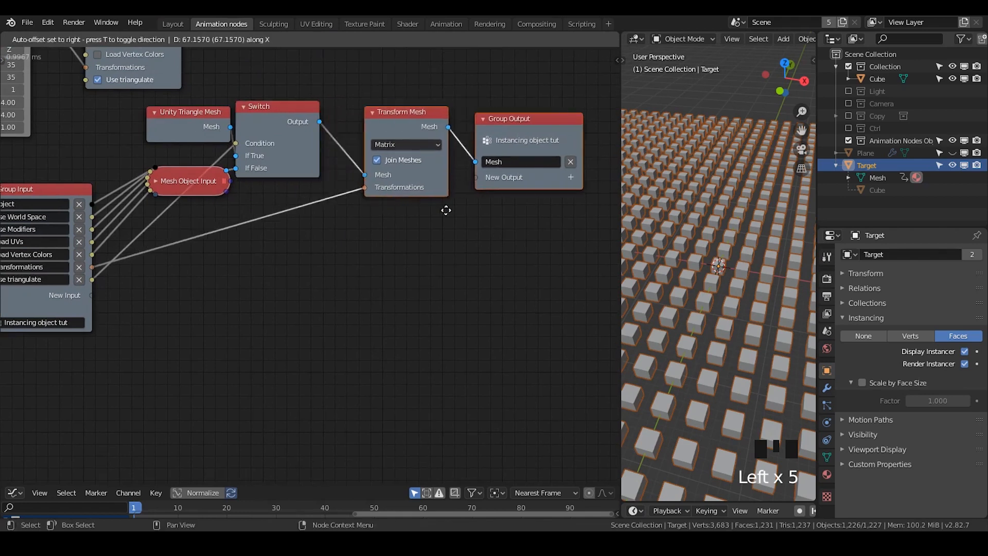
click(501, 219)
click(265, 121)
drag(264, 121, 307, 153)
middle_drag(212, 258, 314, 232)
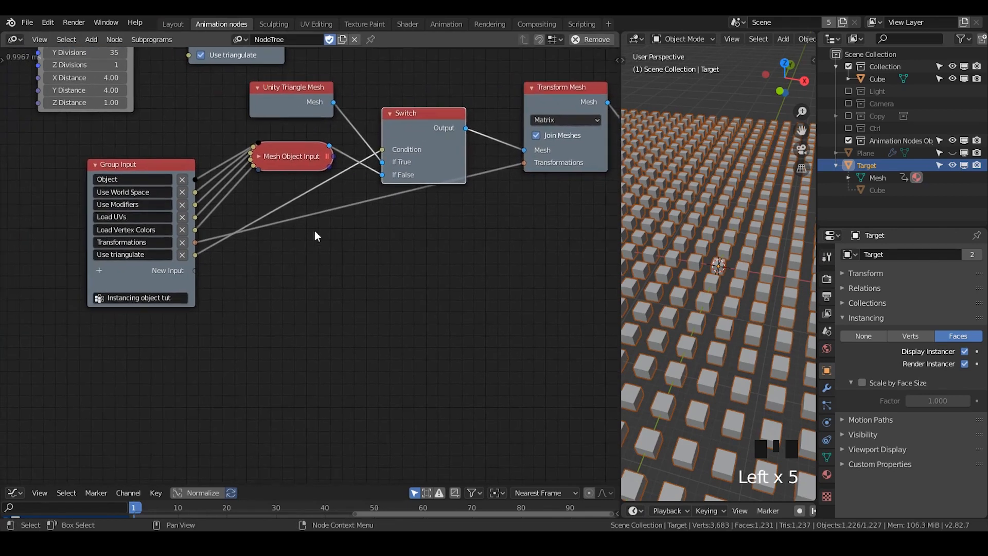
click(162, 163)
middle_drag(180, 179, 257, 363)
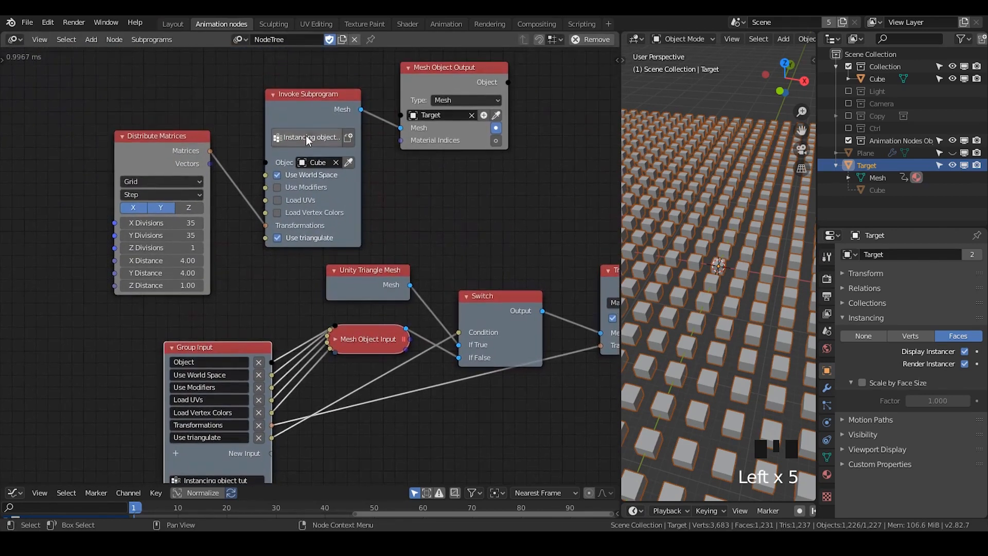
Disable Use triangulate on the Invoke Subprogram node and inspect the resulting grid, toggling the Cube's visibility off and on
scroll(282, 243, up, 1)
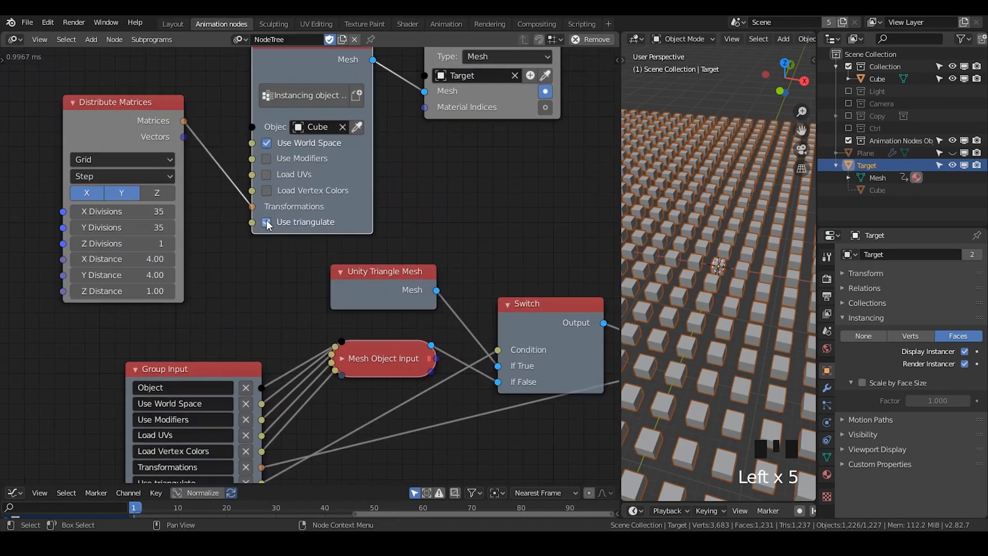
key(Left)
key(Left)
key(Left)
key(Left)
click(265, 225)
scroll(652, 233, up, 1)
scroll(652, 232, down, 4)
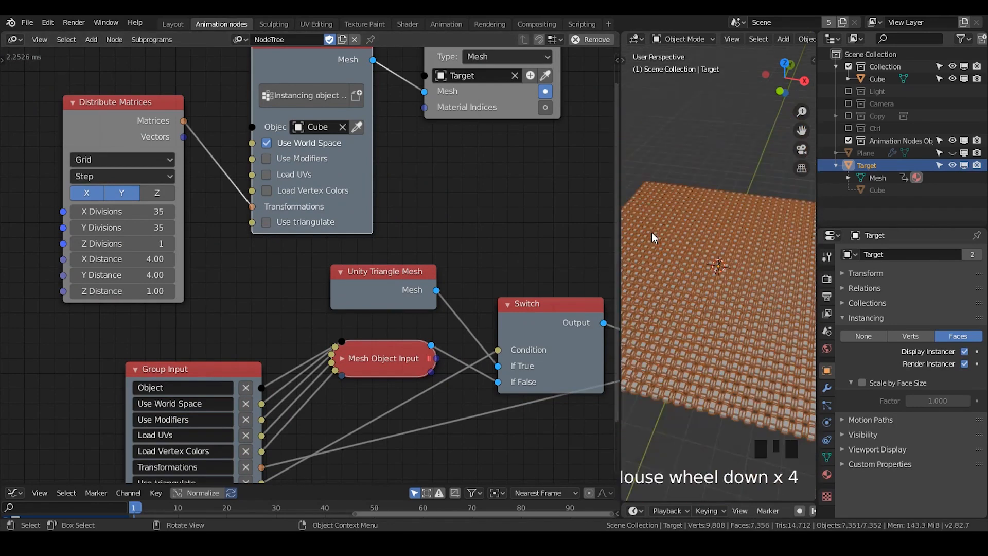
middle_drag(651, 232, 680, 285)
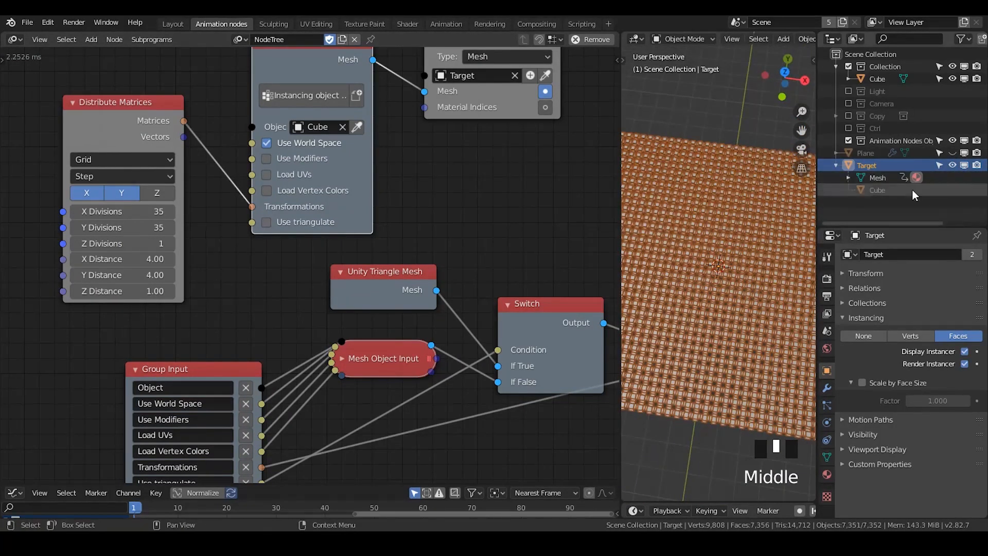
click(953, 79)
click(950, 77)
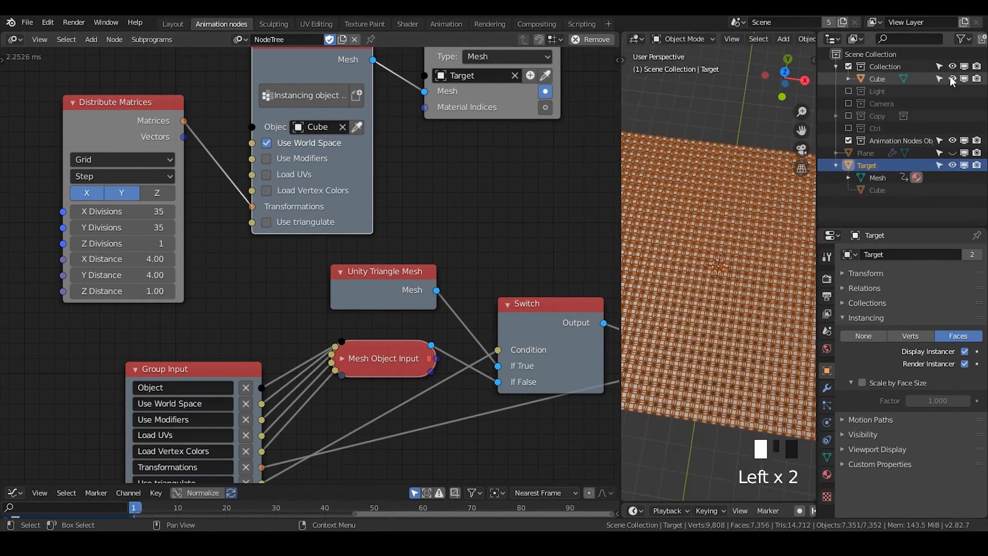
Widen the 3D viewport and compare the grid with Use triangulate toggled on and off
scroll(730, 367, down, 4)
middle_drag(730, 366, 622, 225)
drag(621, 224, 550, 224)
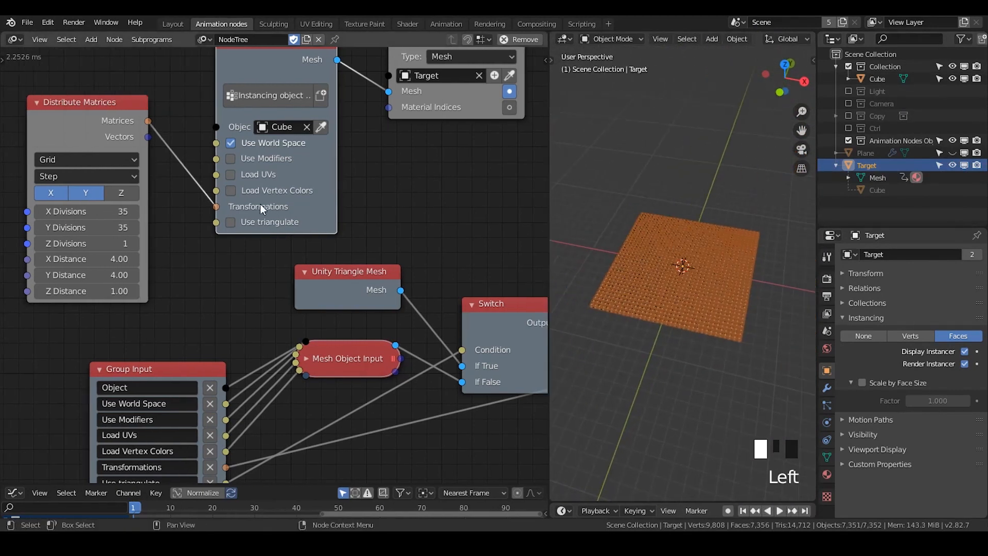
click(237, 223)
click(235, 222)
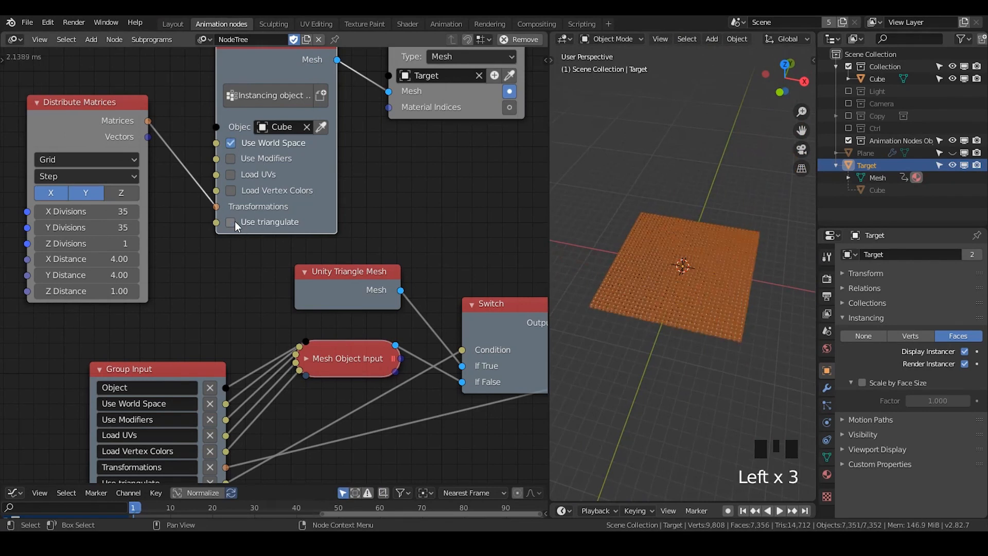
Turn off the parameter default of Use triangulate in the Group Input's Advanced Node Settings
middle_drag(287, 384, 297, 307)
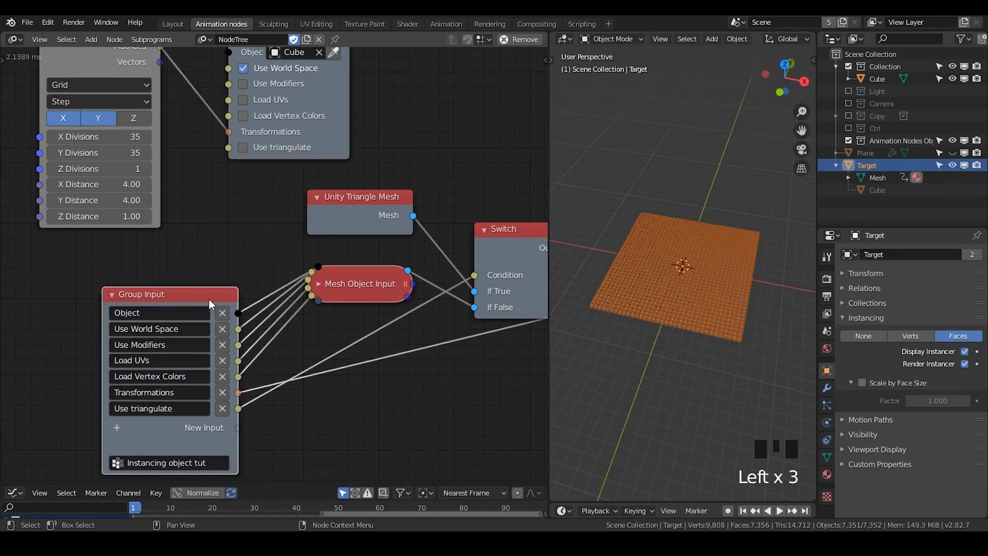
middle_drag(209, 299, 235, 141)
scroll(229, 183, down, 3)
middle_drag(228, 183, 214, 178)
scroll(218, 185, up, 2)
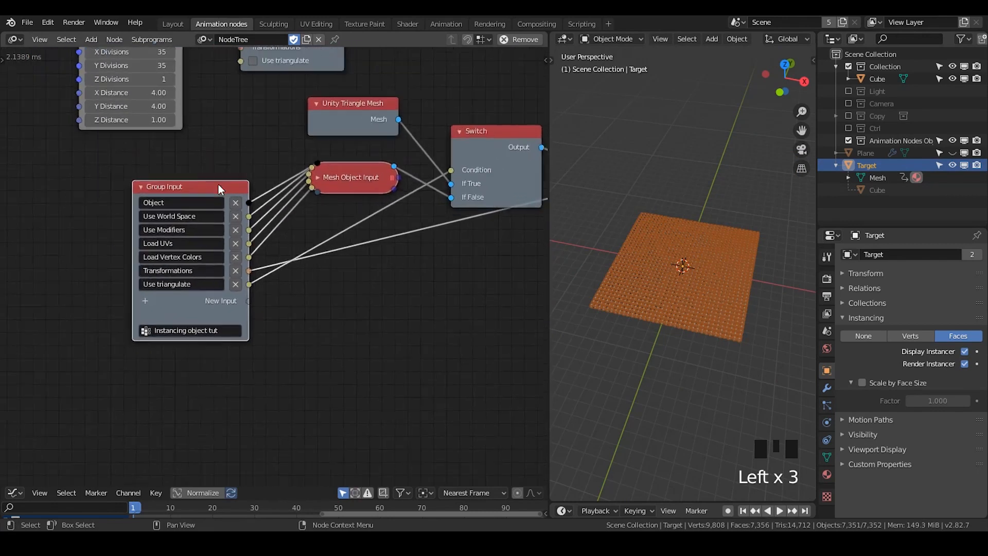
key(n)
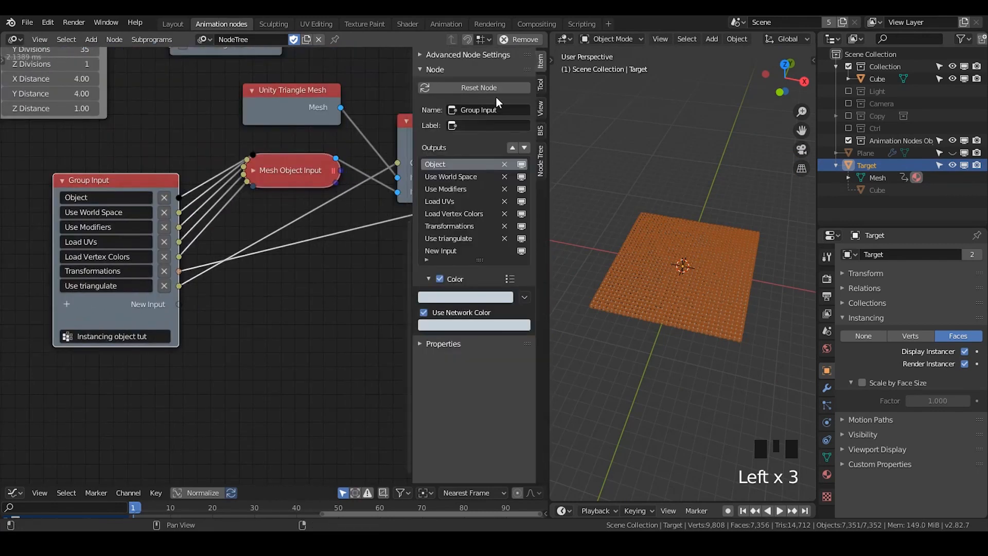
click(464, 59)
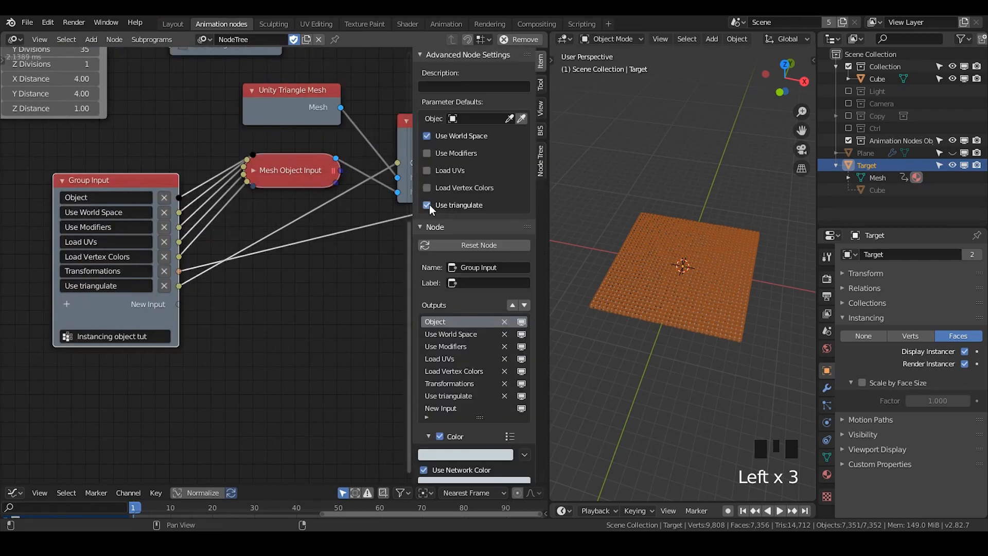
click(431, 225)
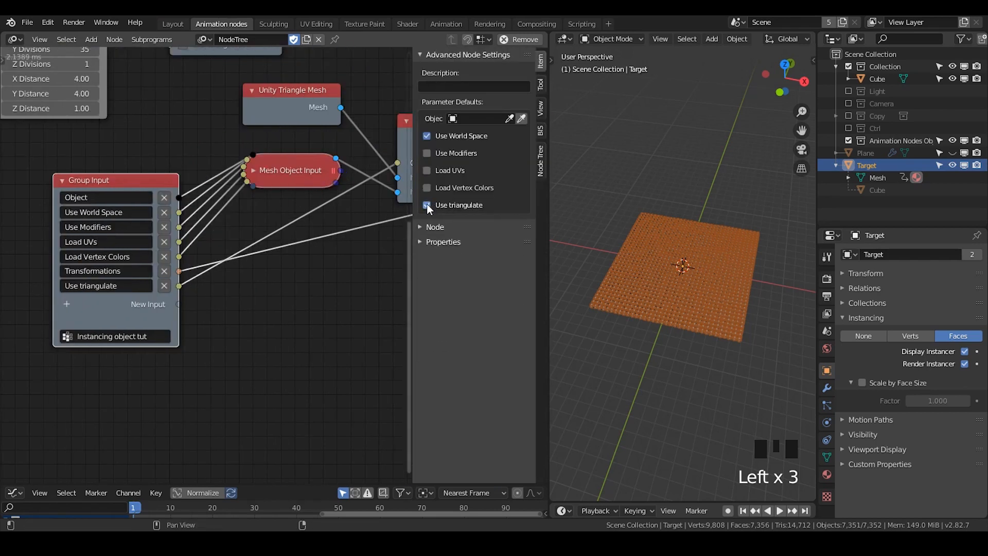
click(427, 205)
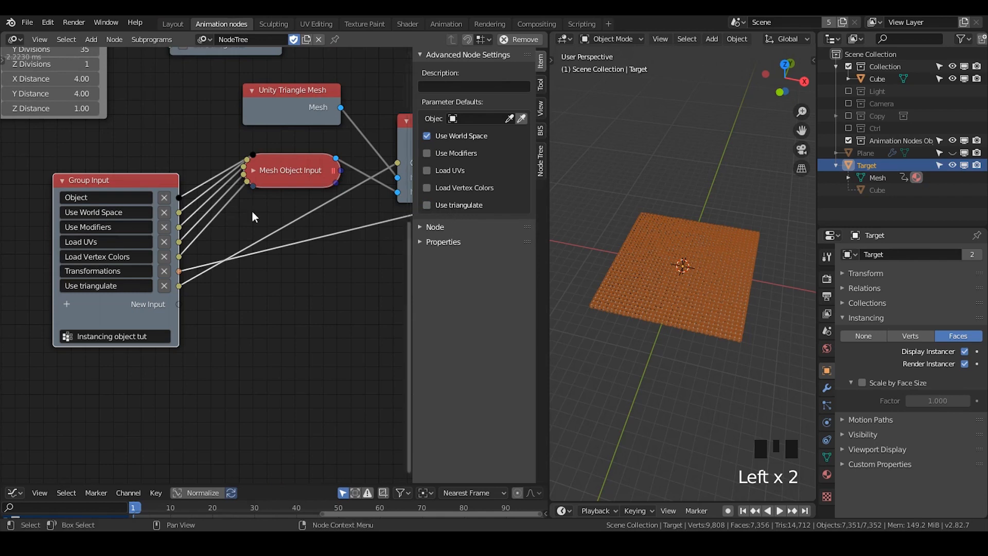
key(n)
Create a new Invoke Subprogram node from the Group Input and place it below the Mesh Object Input node
key(w)
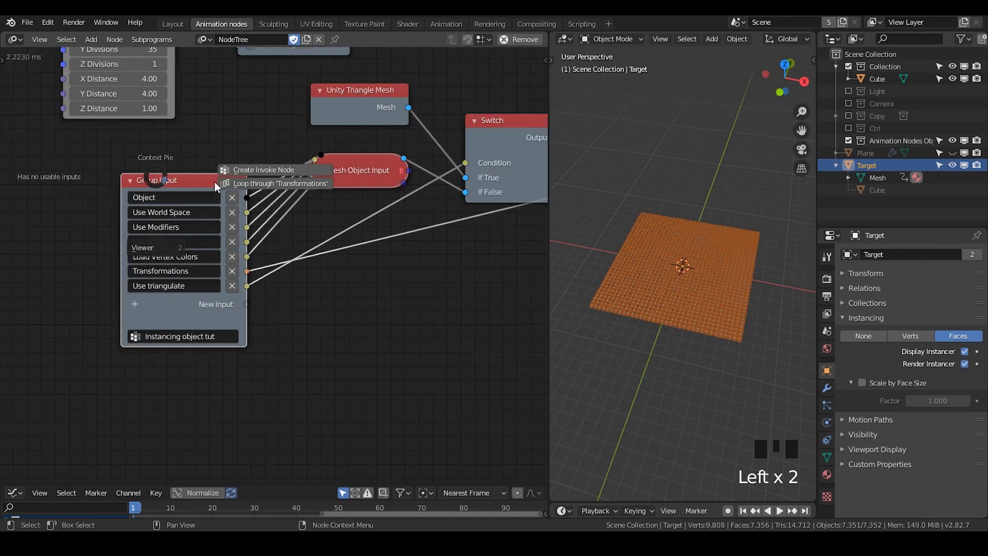
click(246, 168)
click(336, 277)
middle_drag(343, 265, 327, 185)
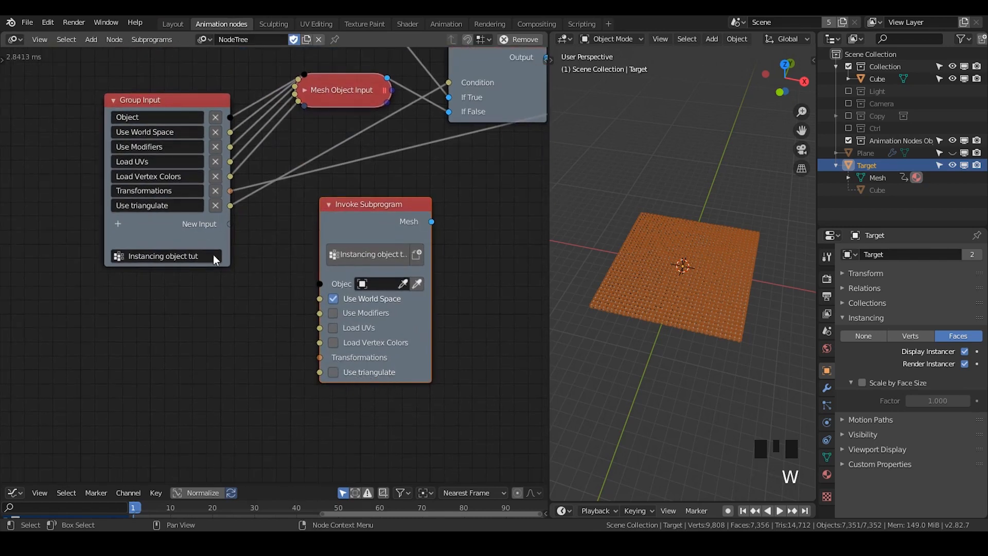
Rename the Group Input's Use triangulate socket to "Use triangle"
click(177, 208)
drag(176, 208, 130, 211)
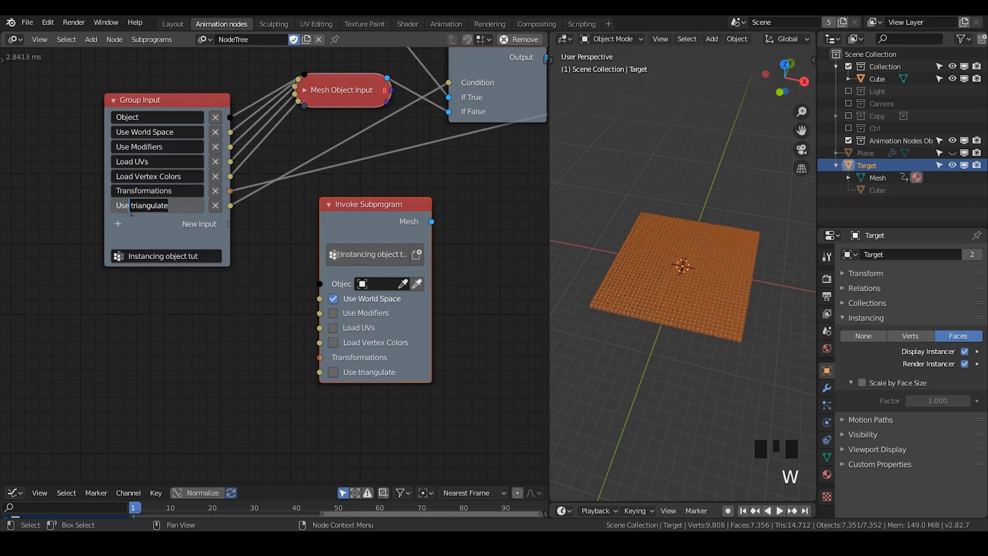
text(triangle)
key(Return)
middle_drag(369, 159, 366, 213)
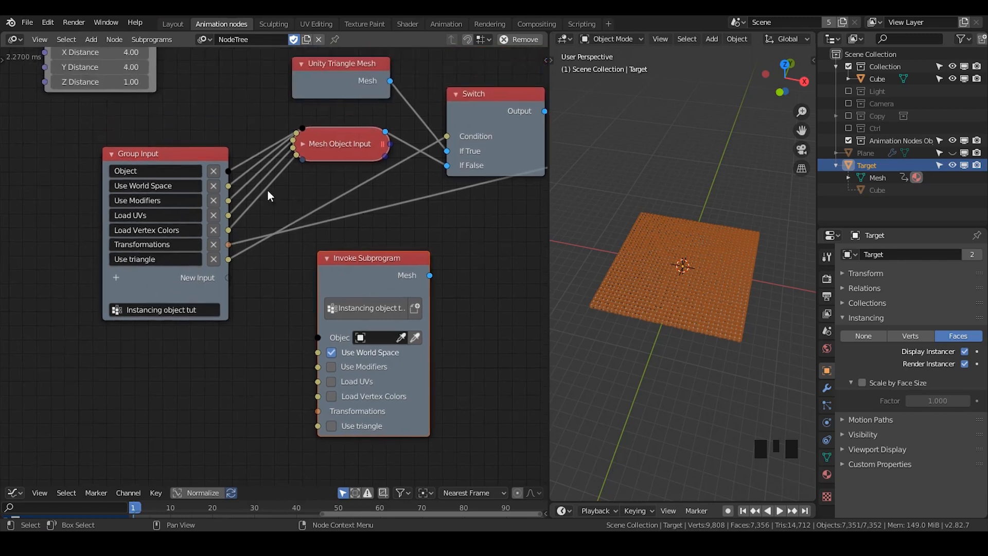
Move the Use triangle socket of the Group Input up two places, directly above Load Vertex Colors
click(144, 155)
key(n)
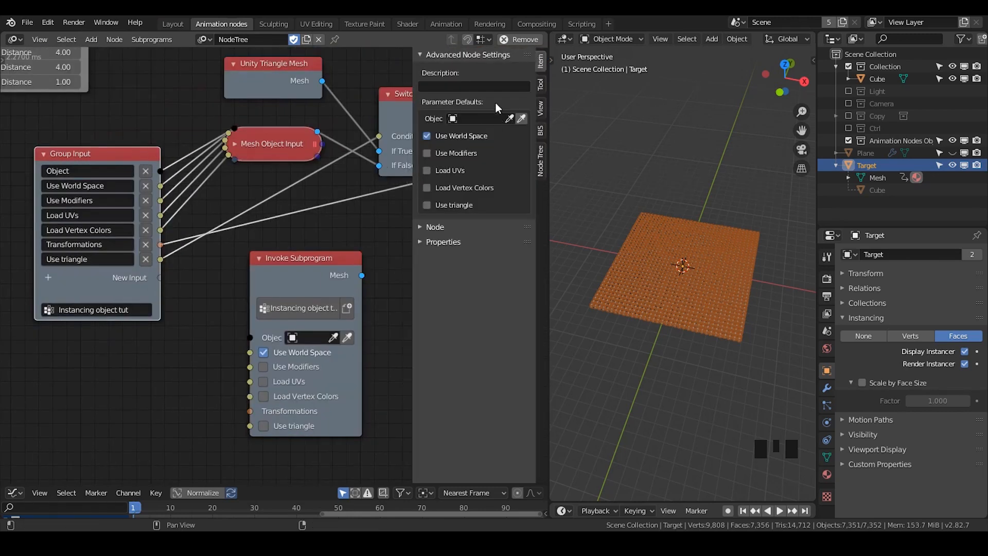
click(428, 226)
click(470, 385)
click(468, 398)
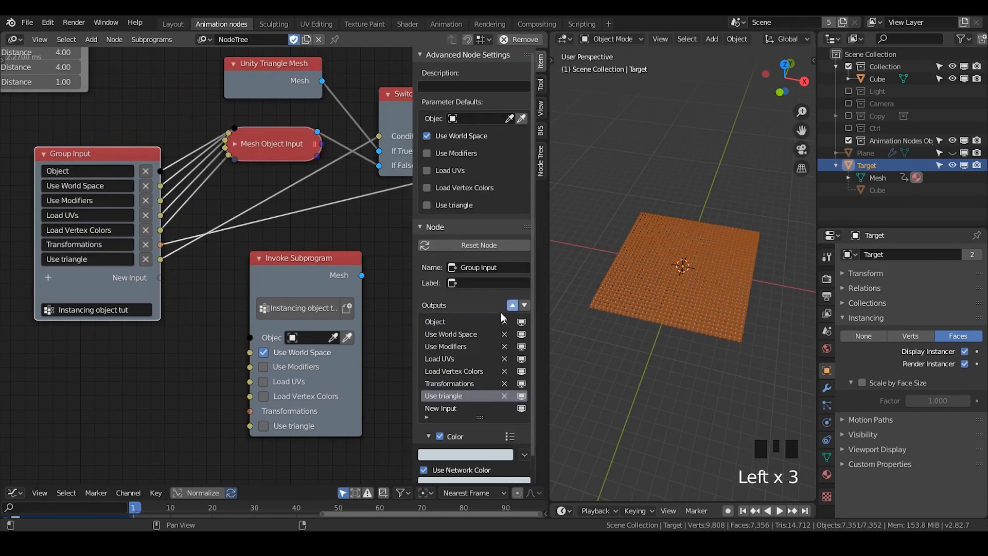
click(512, 307)
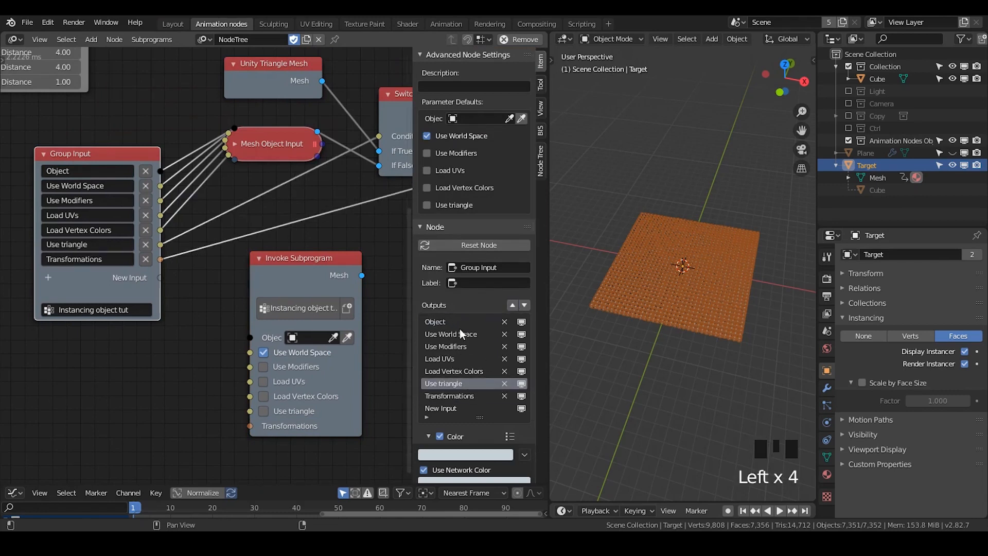
click(512, 305)
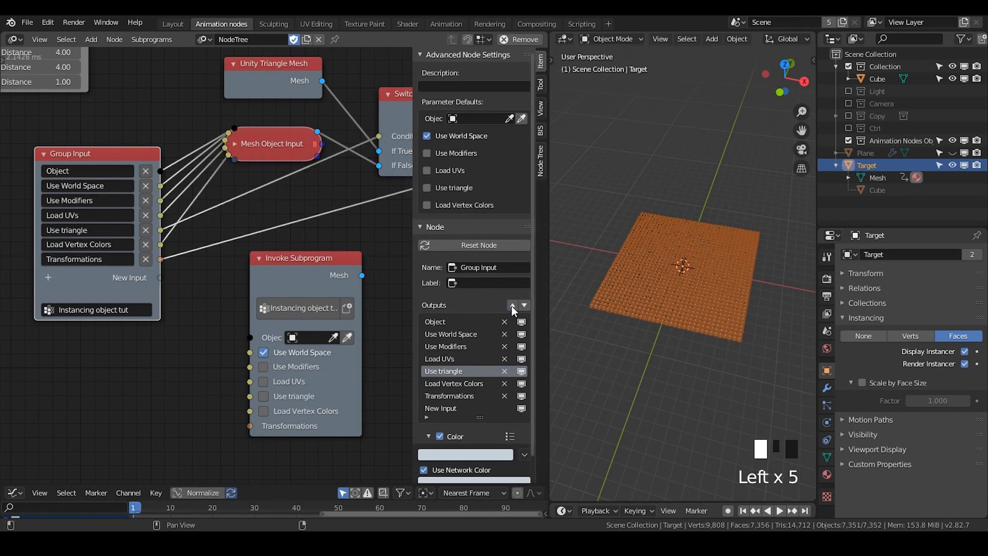
Move the Use triangle socket to the top of the Group Input's outputs, directly above Object, and hide the node editor's sidebar
click(512, 306)
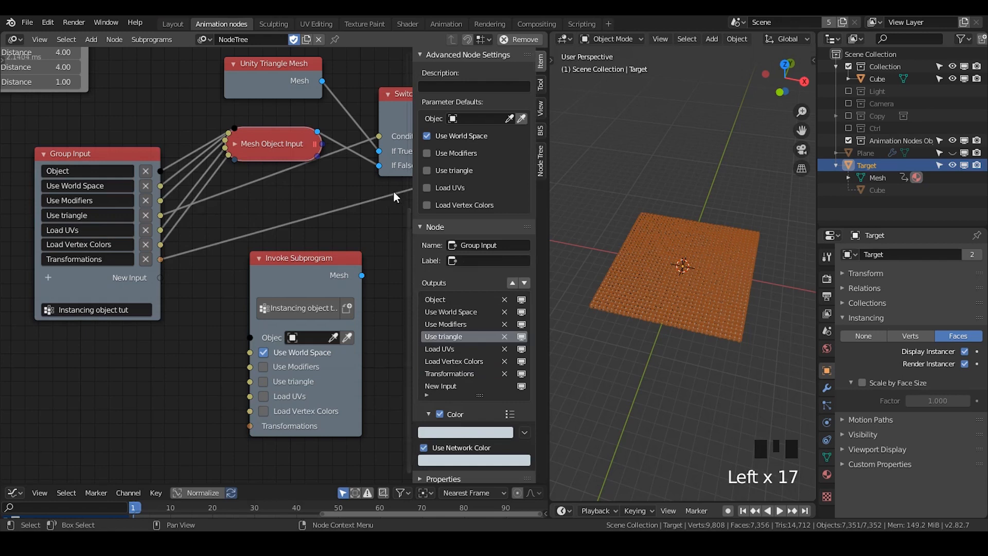
click(513, 283)
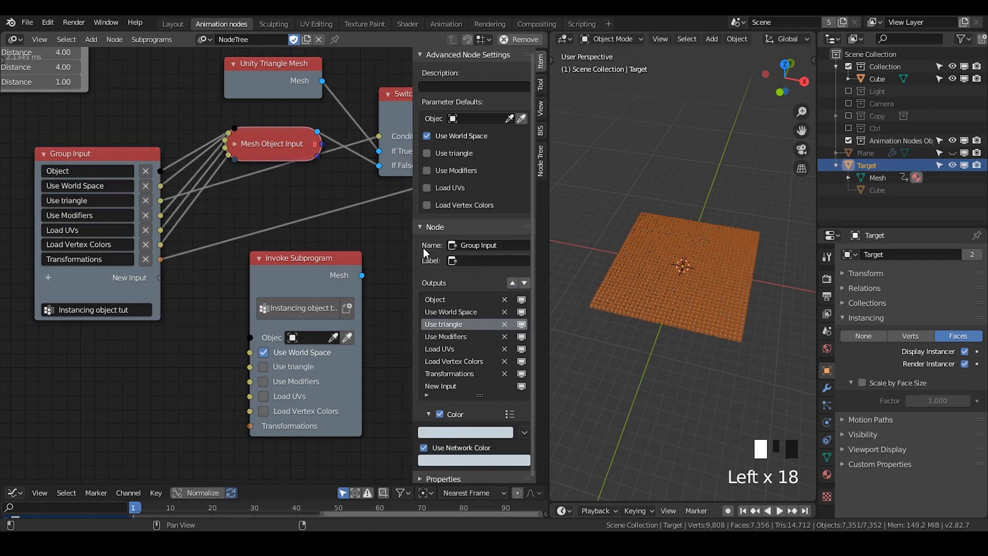
click(513, 283)
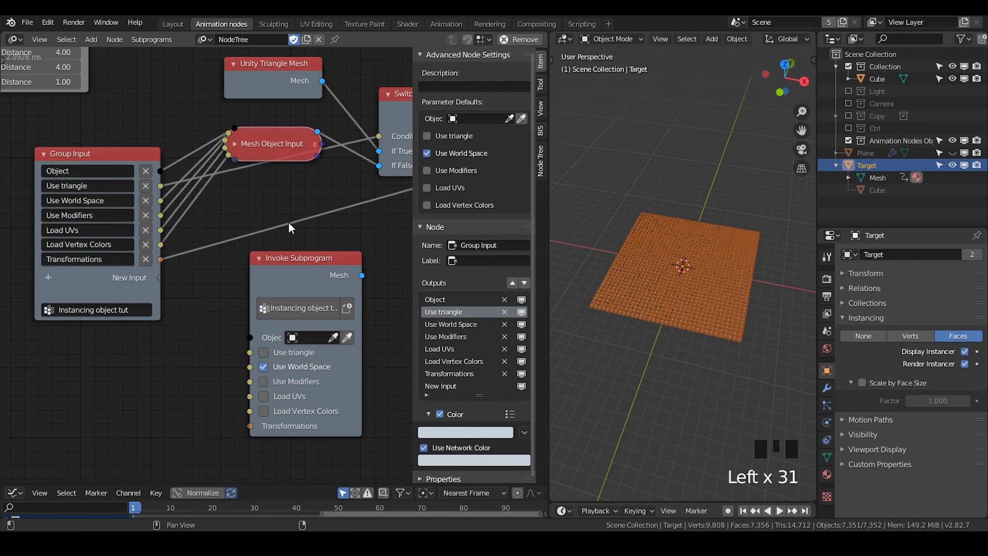
click(513, 283)
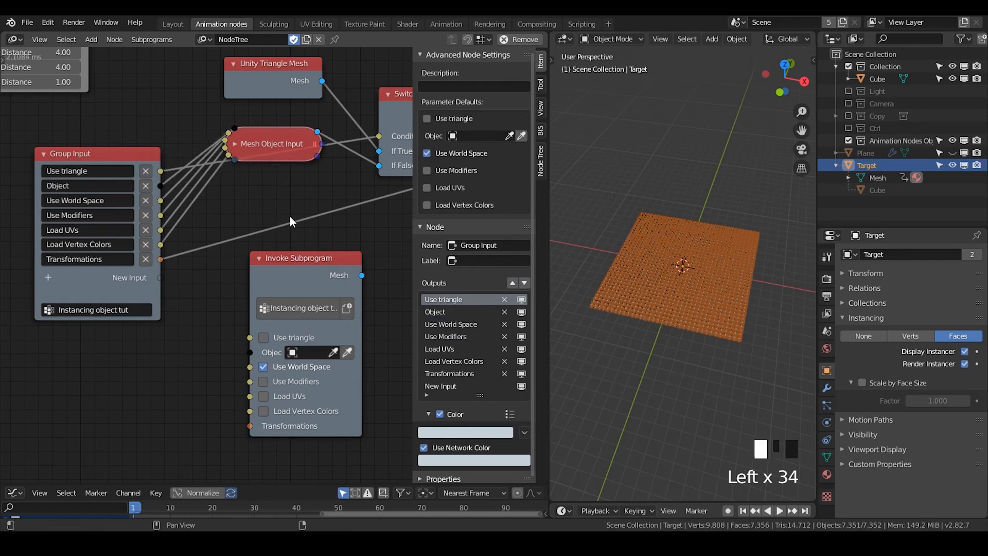
key(n)
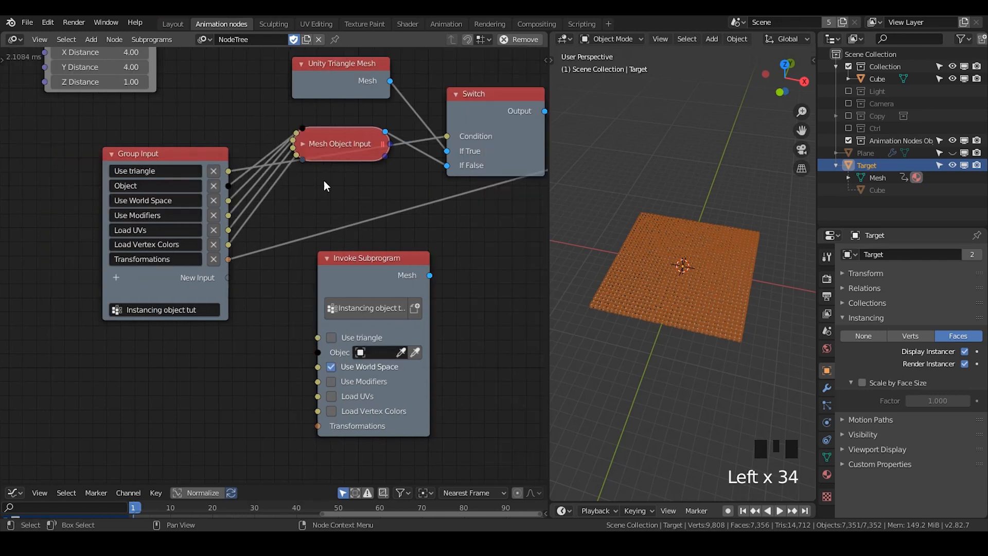
Move the Mesh Object Input node slightly down, clear of the link from Use triangle to the Switch node's Condition
middle_drag(316, 259, 287, 287)
scroll(286, 288, down, 1)
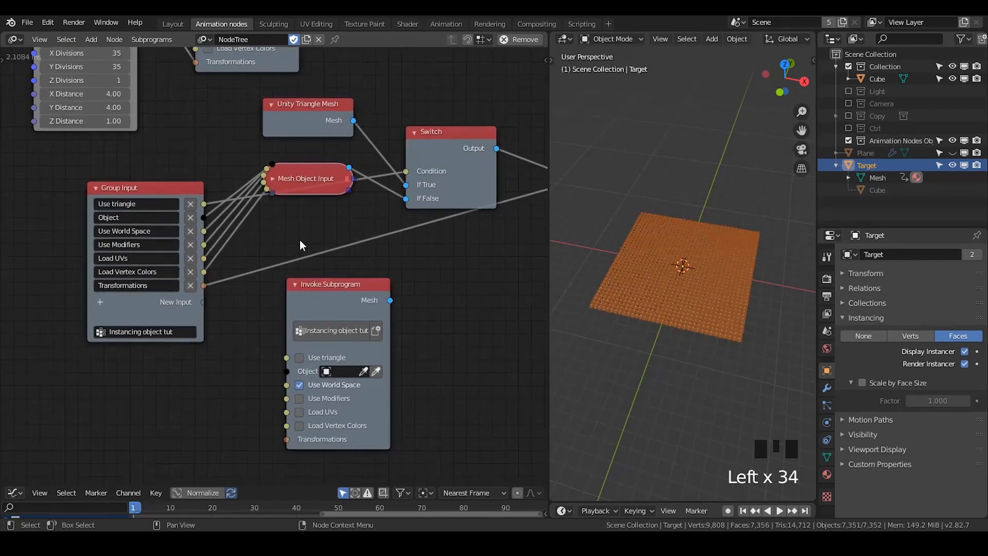
middle_drag(302, 246, 256, 319)
scroll(309, 340, down, 2)
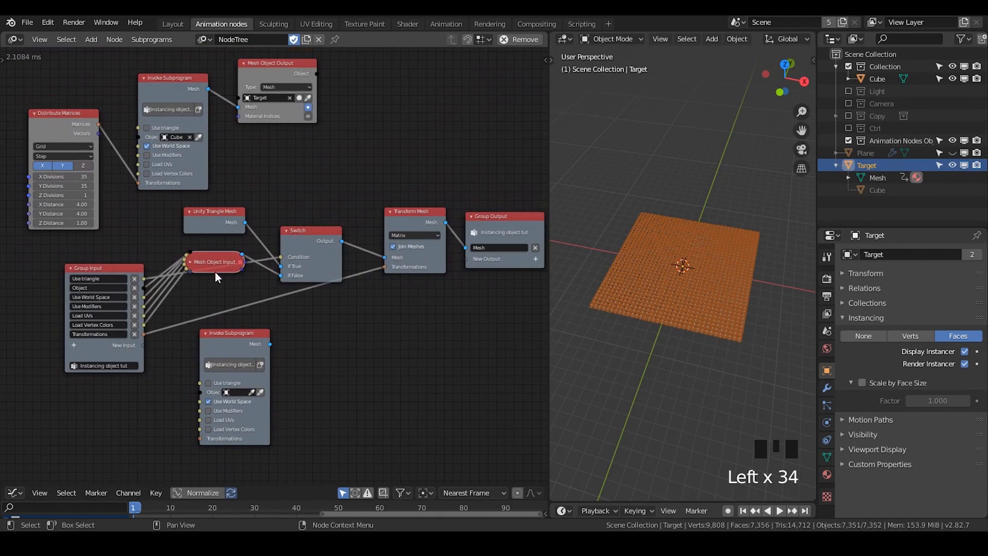
drag(215, 271, 215, 297)
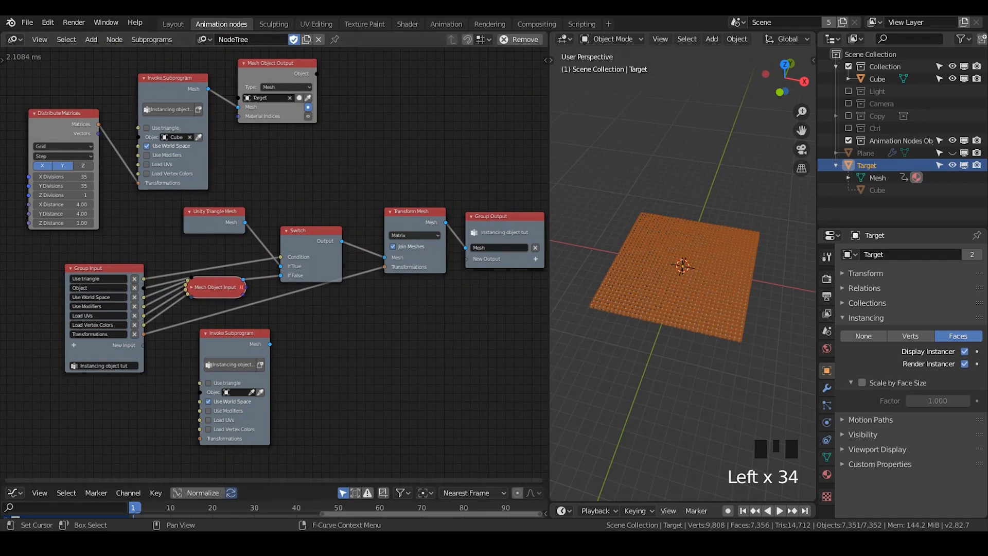
click(257, 544)
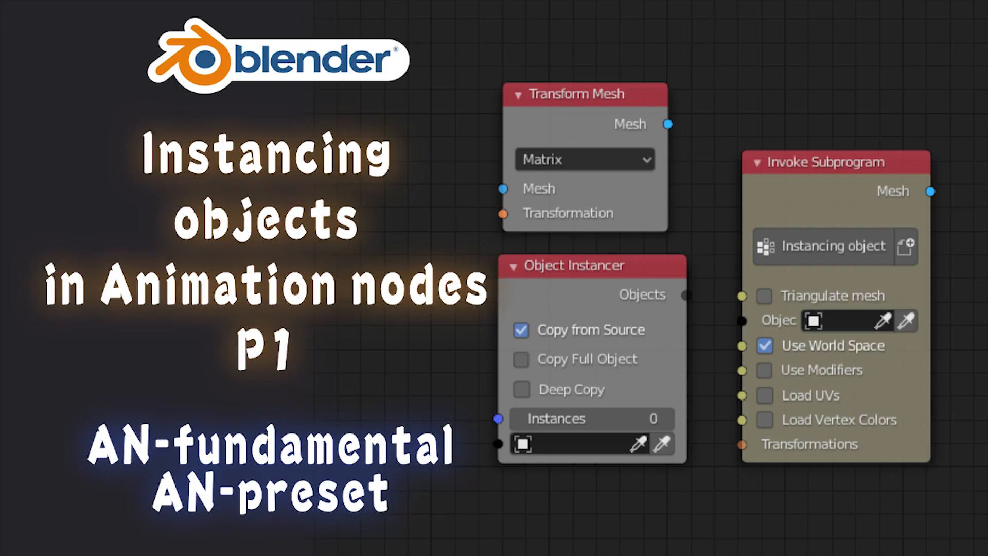